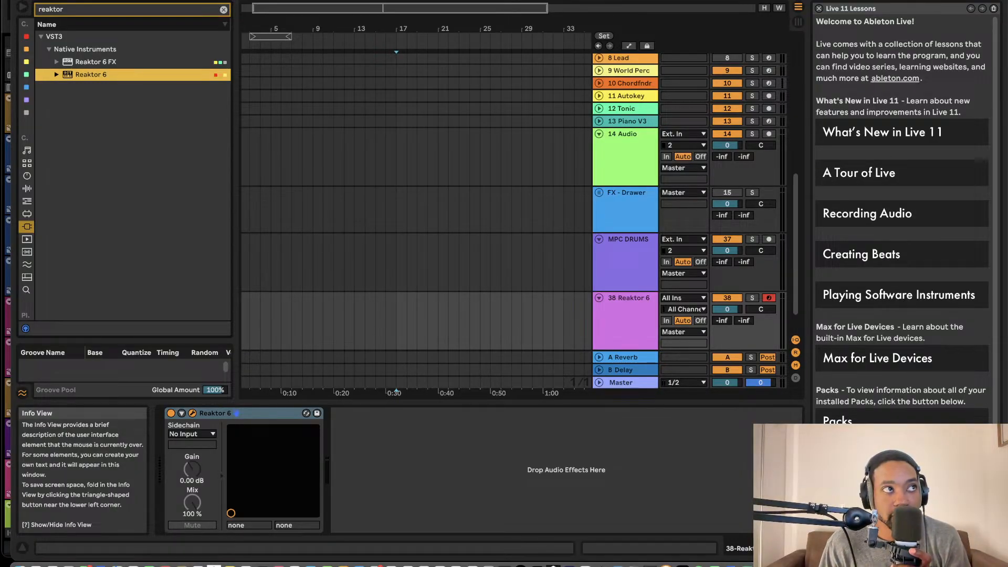
Open the Reaktor 6 plug-in window from the track's device, move it clear of the arrangement, and enlarge it vertically.
left_click(191, 413)
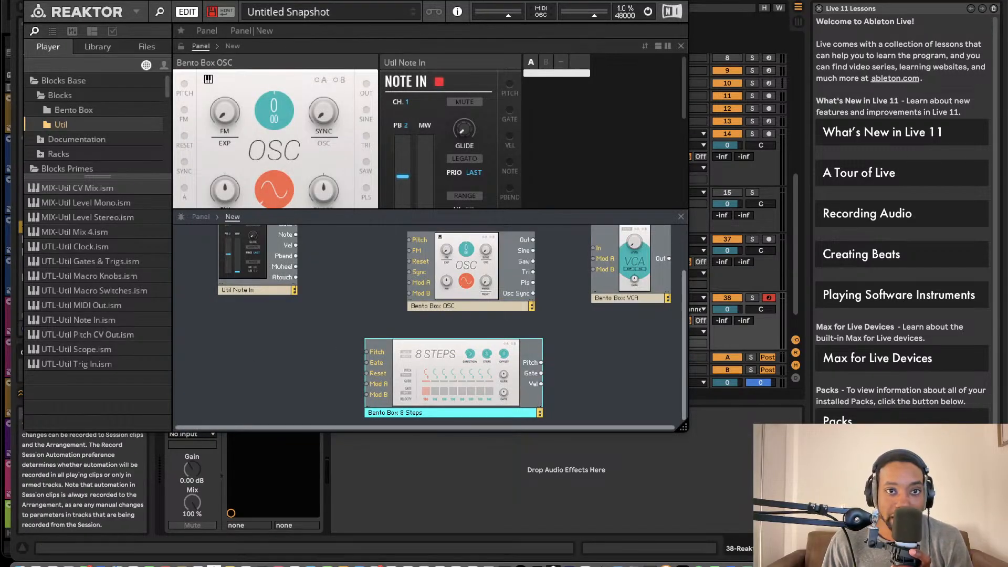
left_click_drag(416, 0, 585, 28)
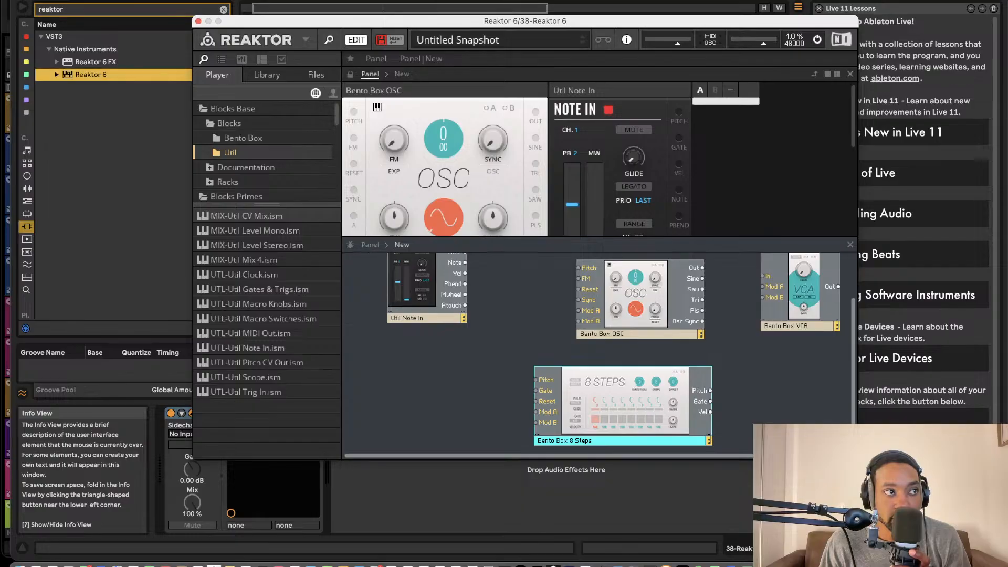
key("super+alt+p")
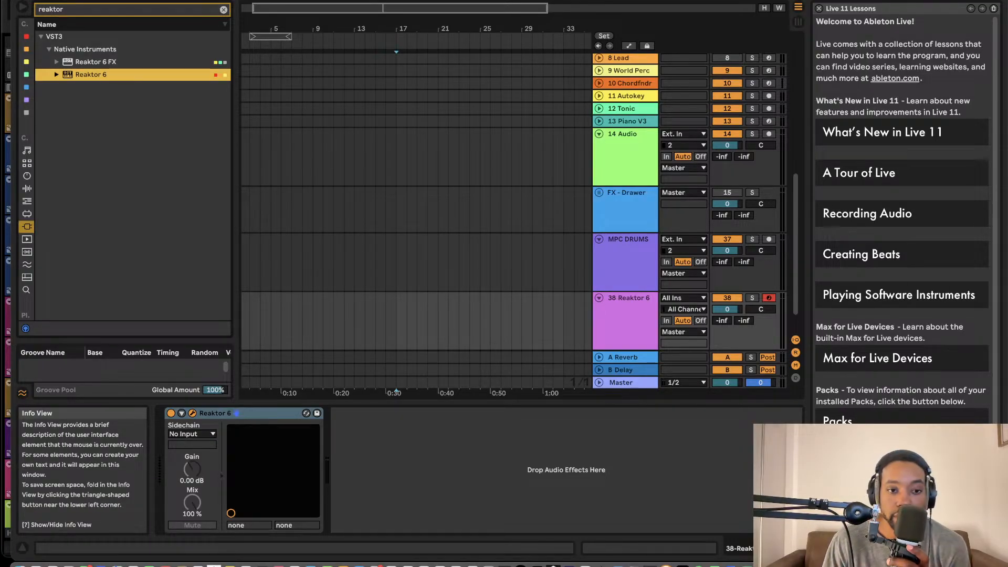
left_click(192, 413)
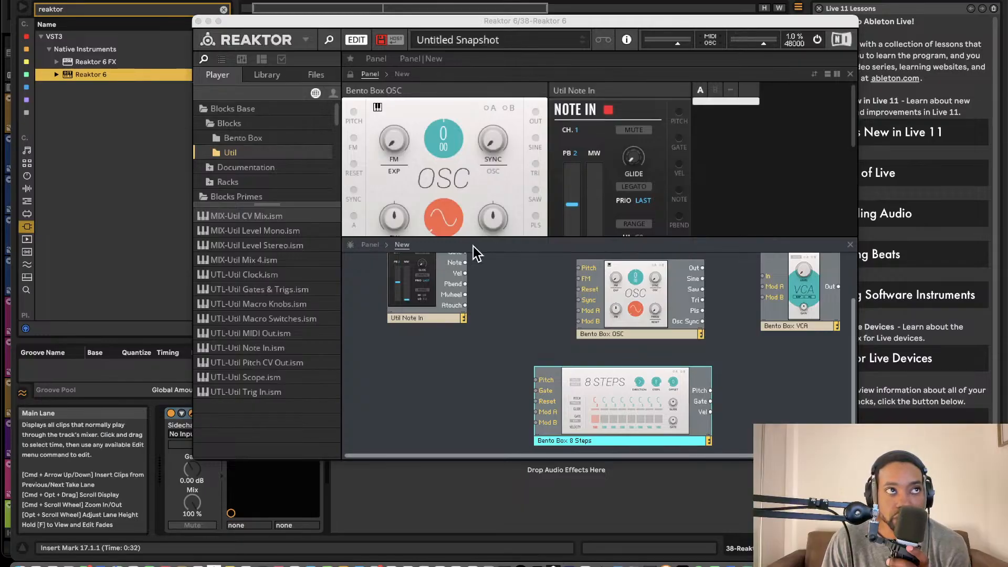
left_click_drag(580, 23, 471, 13)
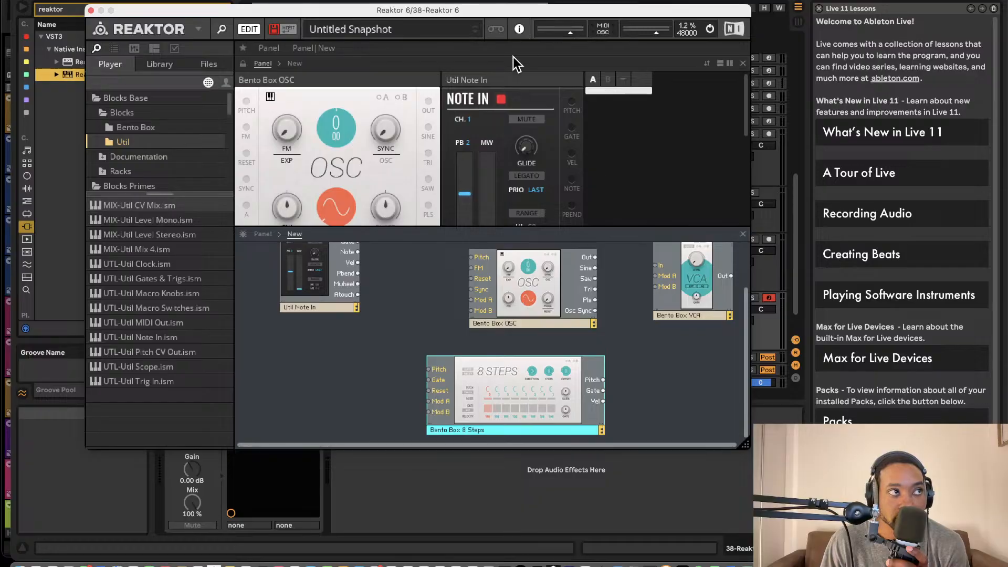
left_click_drag(746, 447, 690, 521)
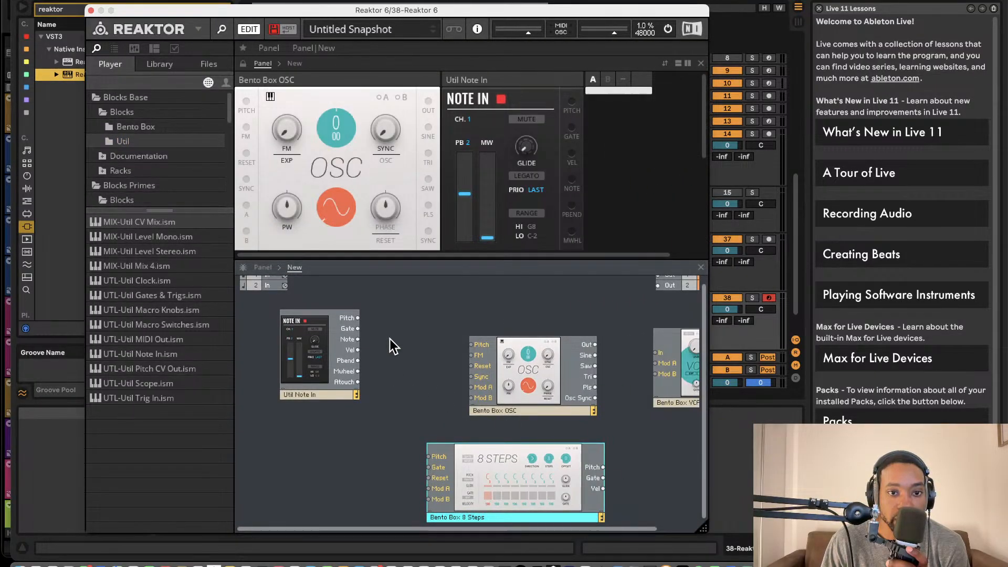
Move the OSC block next to Note In and add a Bento SVF Filter block between the OSC and VCA.
scroll(389, 338, "right", 3)
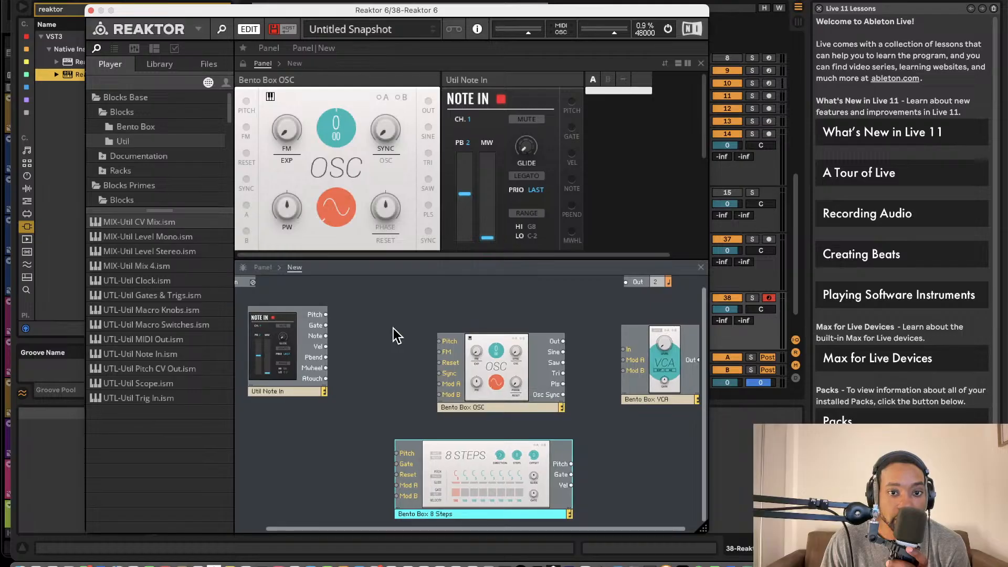
scroll(394, 334, "right", 1)
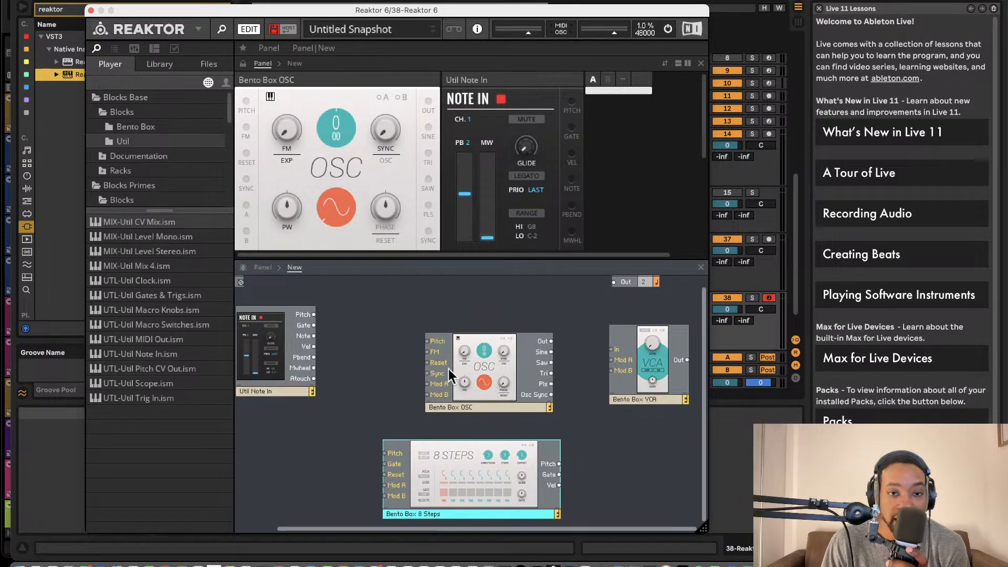
left_click_drag(451, 341, 366, 320)
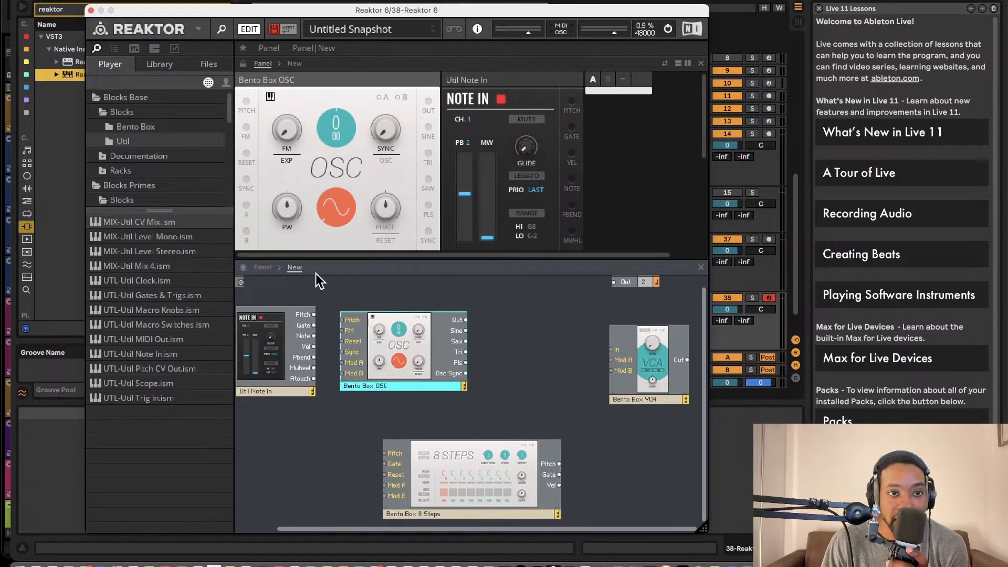
left_click(173, 128)
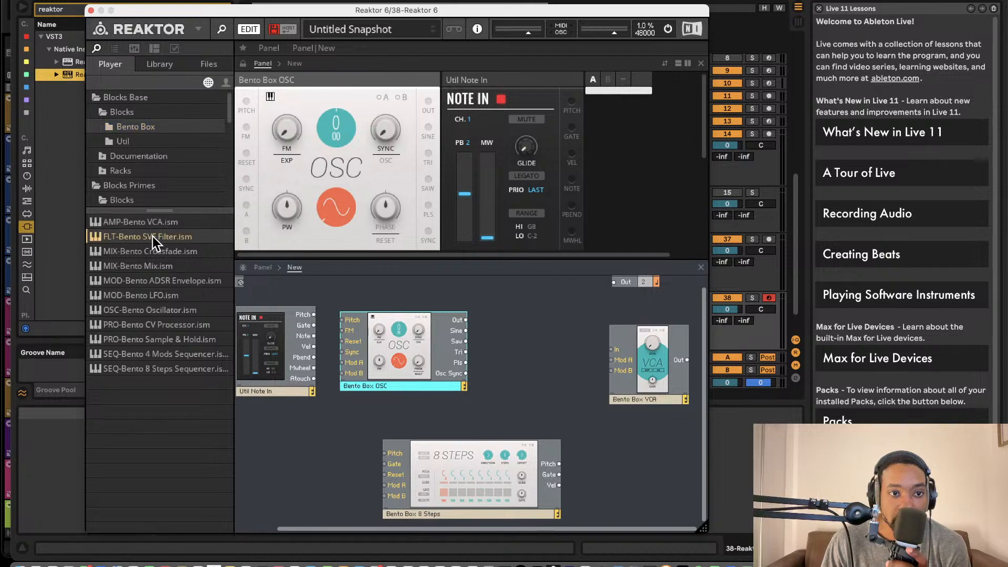
left_click_drag(152, 236, 530, 340)
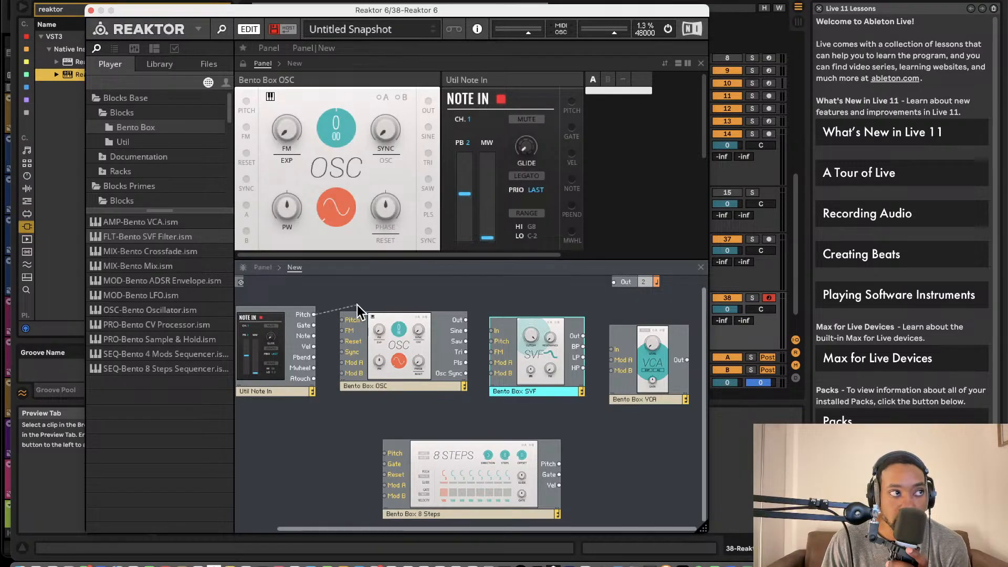
Wire Note In Pitch to OSC Pitch, OSC Out to SVF In, SVF Out to VCA In, and VCA Out to outputs 1 and 2.
left_click_drag(361, 307, 341, 319)
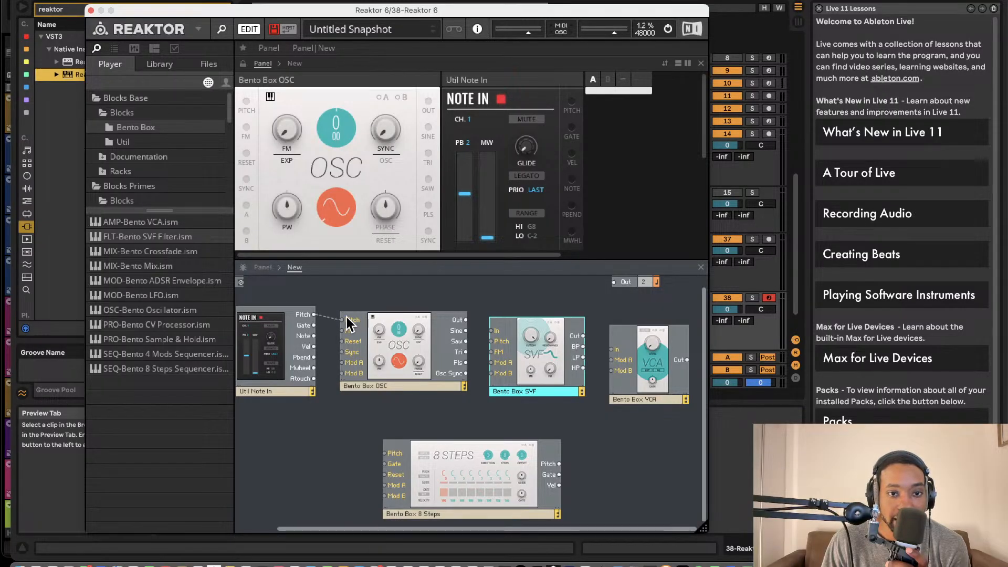
left_click_drag(466, 320, 494, 330)
left_click_drag(583, 336, 612, 349)
left_click_drag(688, 360, 613, 282)
left_click_drag(690, 378, 604, 294)
scroll(517, 105, "right", 1)
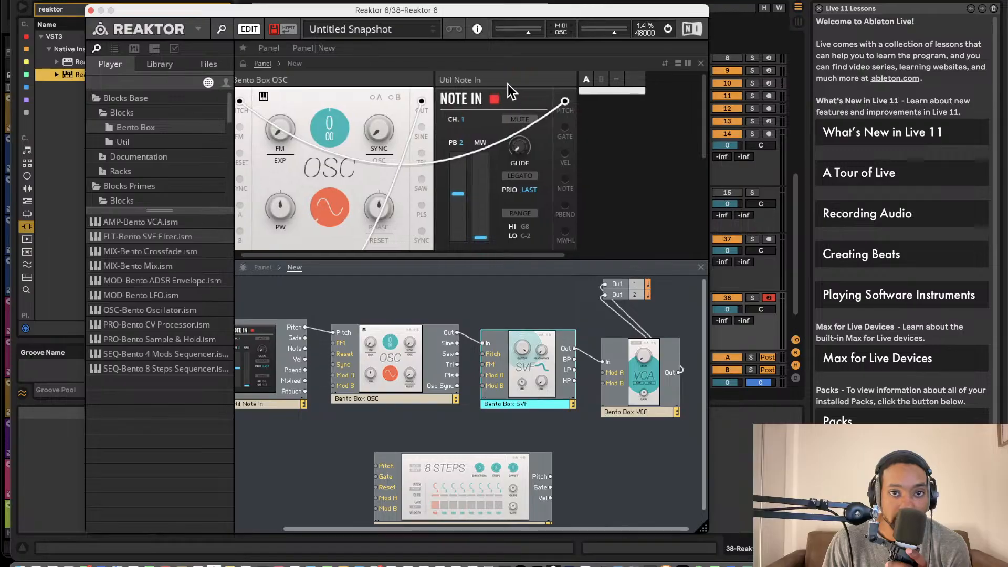
Place the Note In panel before the OSC panel and raise the VCA level to about 18.7.
left_click_drag(507, 83, 284, 64)
scroll(410, 157, "down", 5)
scroll(410, 158, "right", 3)
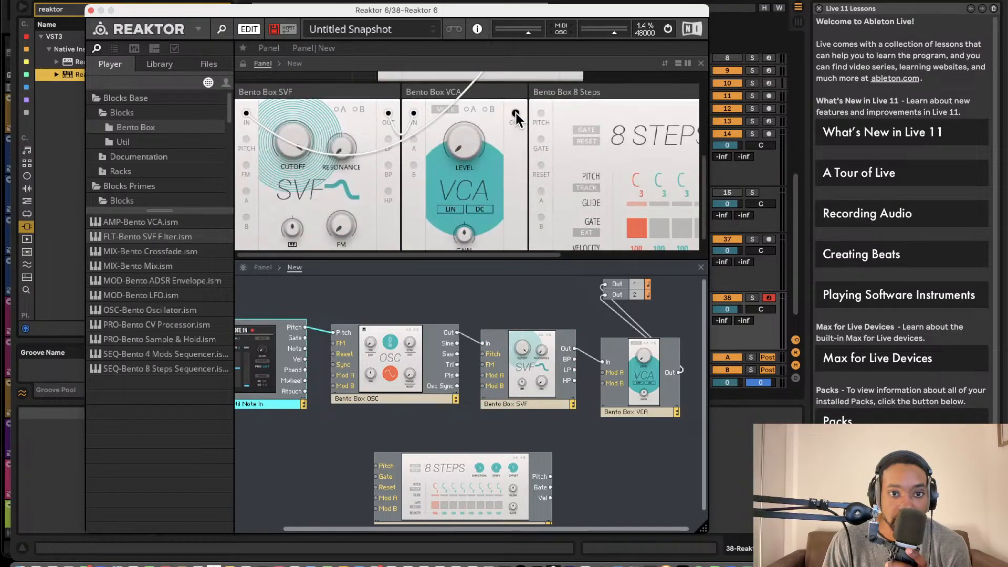
left_click_drag(464, 152, 458, 103)
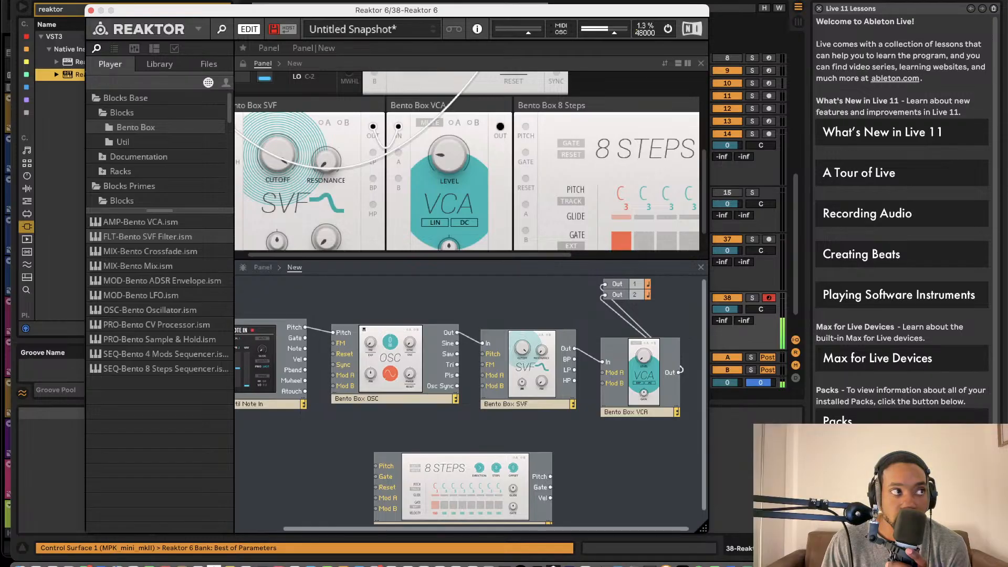
Shift the Reaktor window slightly up and switch off its audio processing.
key("alt+super+p")
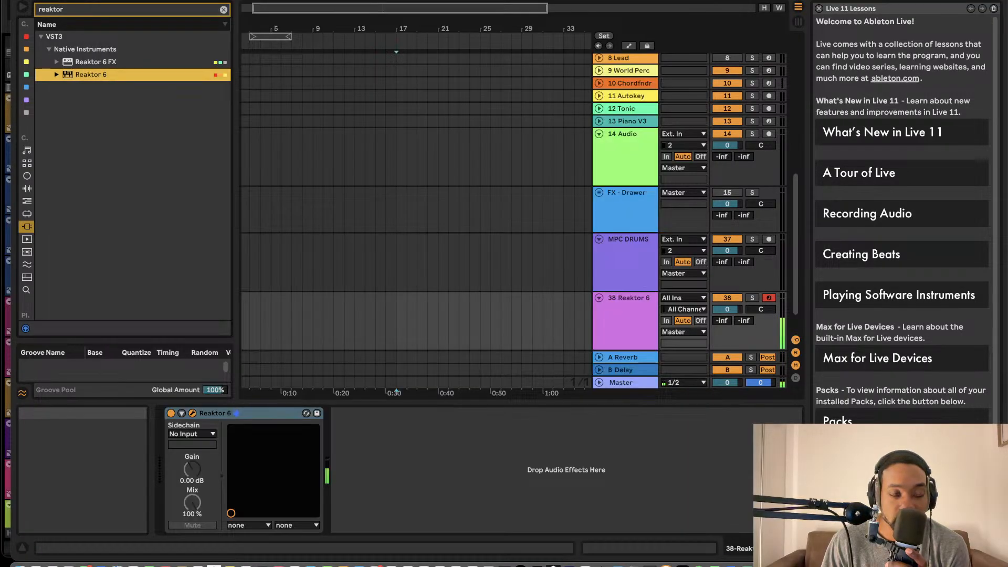
key("alt+super+p")
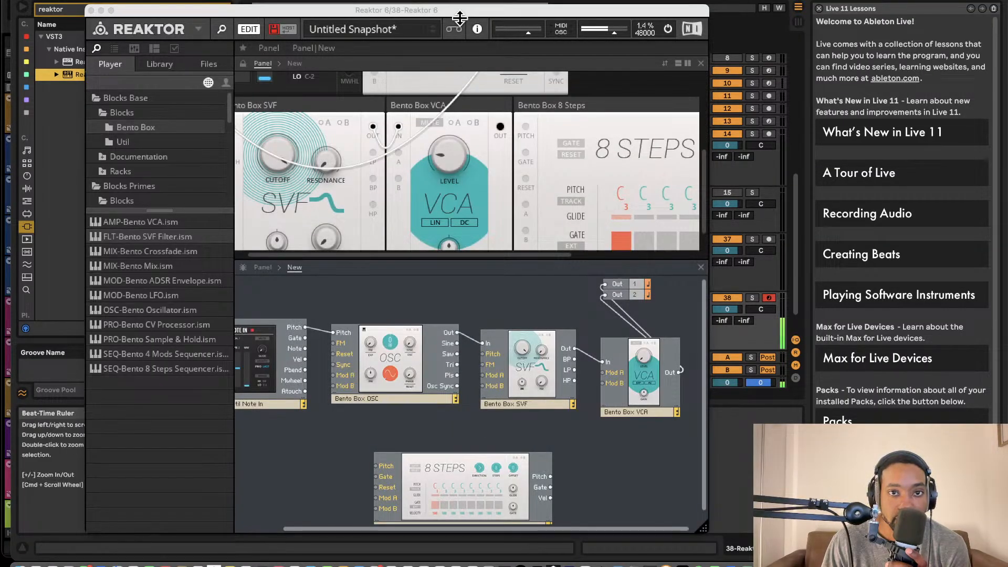
mouse_move(462, 12)
left_mouse_down()
mouse_move(395, 14)
mouse_move(457, 7)
left_mouse_up()
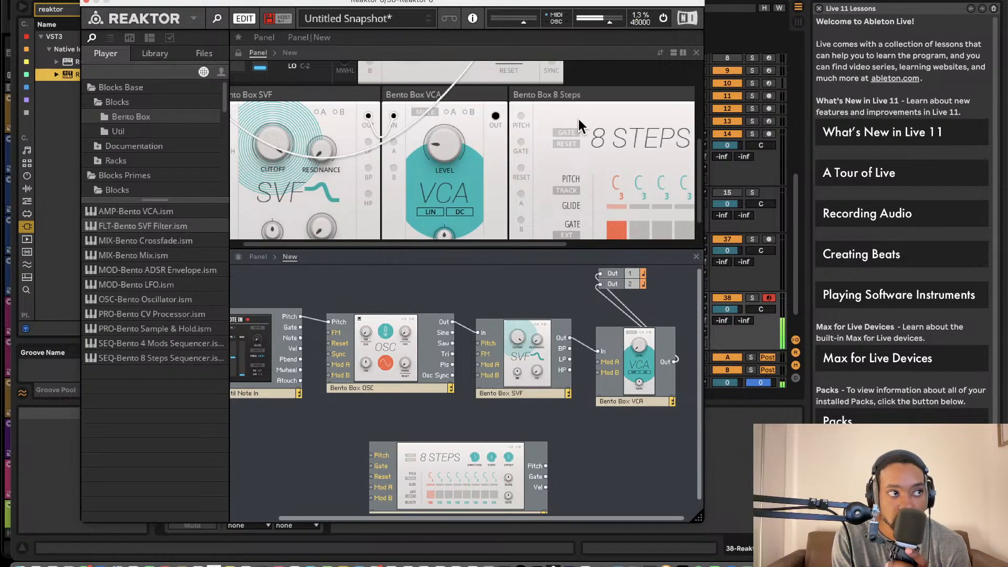
scroll(528, 98, "down", 1)
scroll(528, 100, "down", 1)
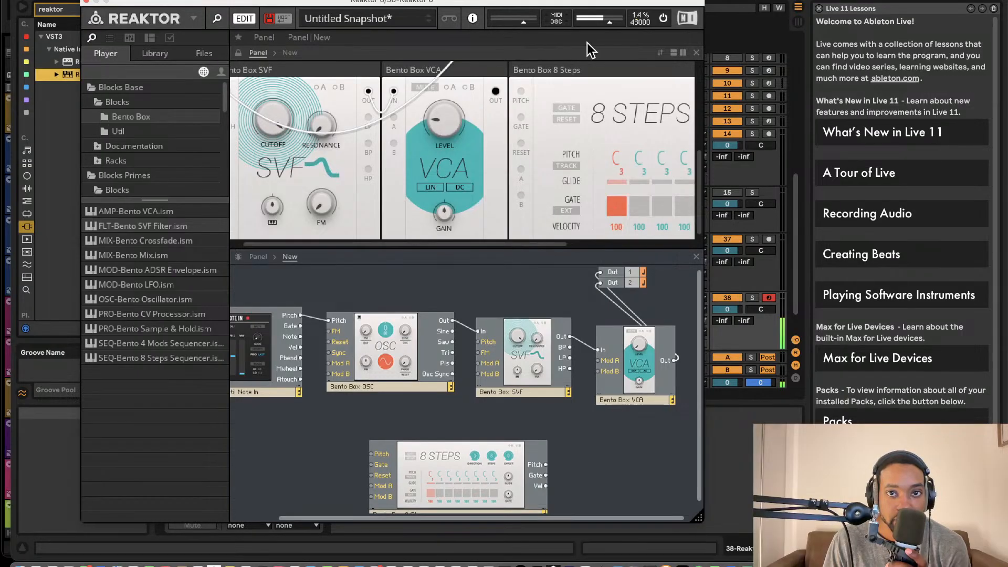
left_click(663, 18)
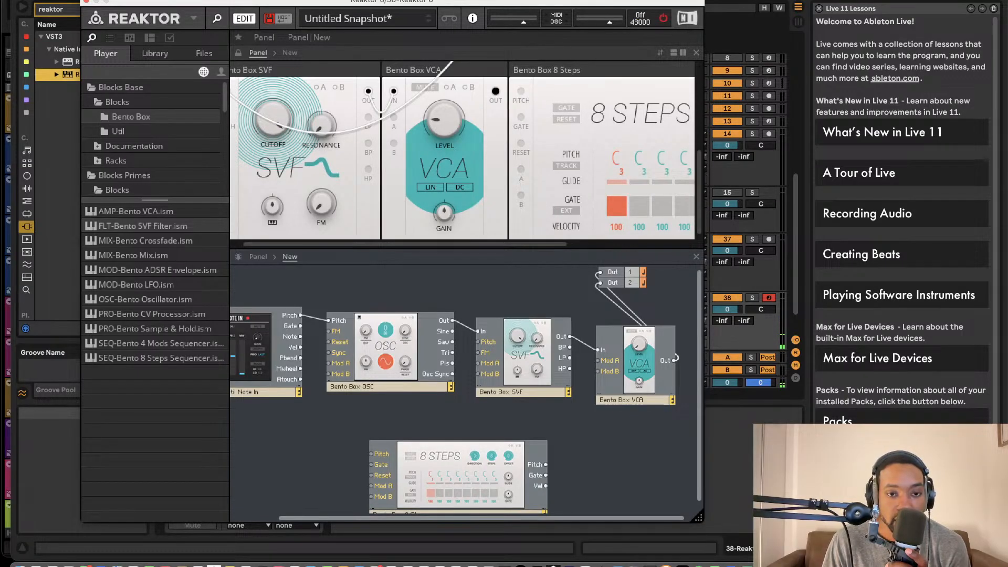
Add a Bento LFO block with its output wired to the SVF's Mod A input, and switch audio processing back on.
scroll(533, 317, "down", 1)
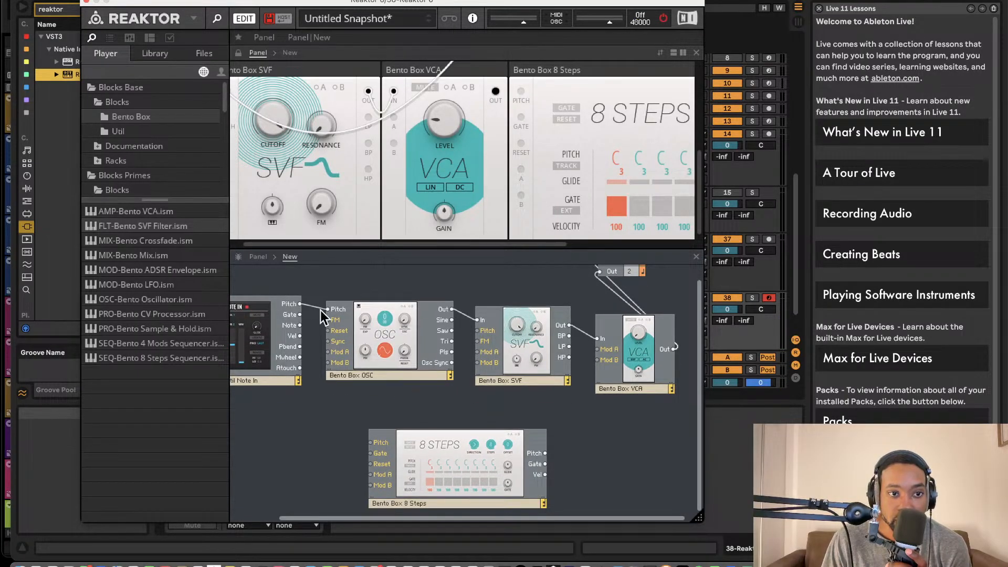
left_click_drag(156, 284, 306, 426)
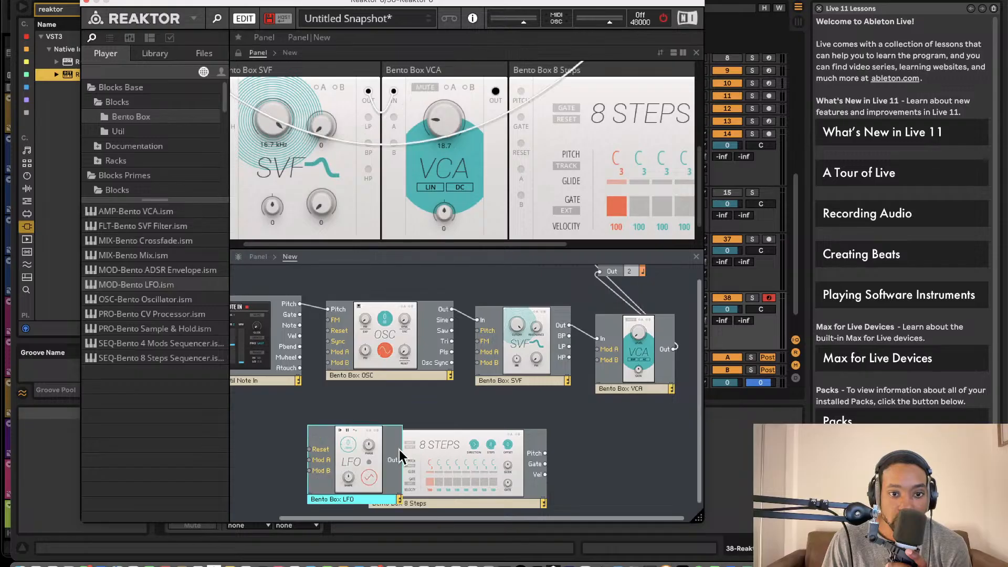
left_click_drag(401, 460, 490, 351)
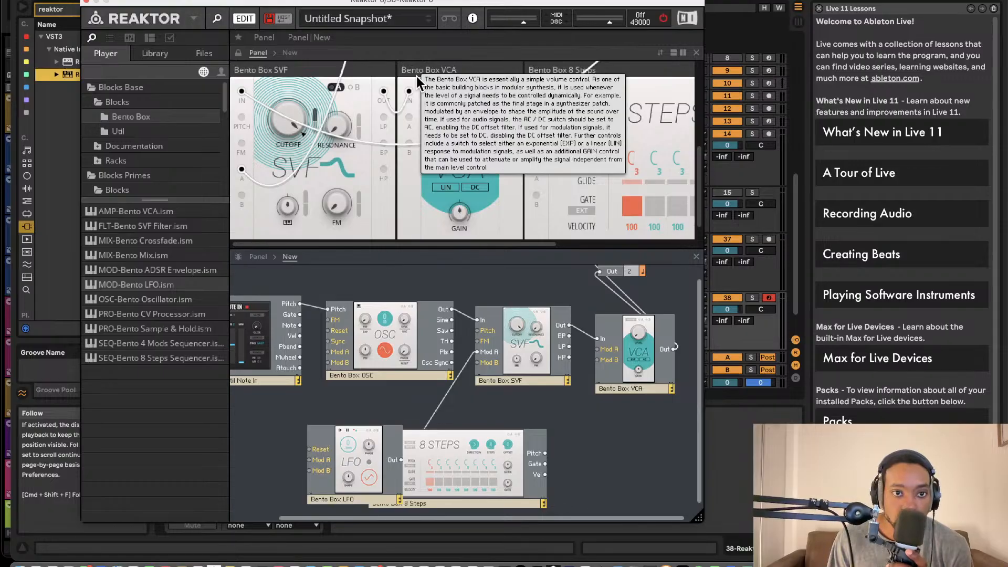
left_click(662, 18)
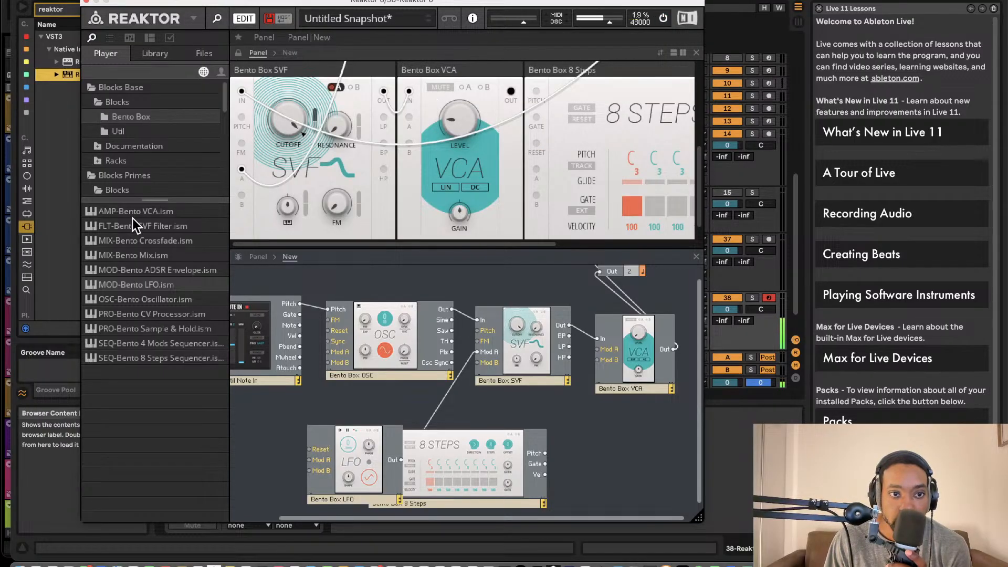
Add a Bento ADSR Envelope wired from Note In Gate to the VCA's Mod A, and set the SVF cutoff to about 11.1 kHz.
left_click(146, 270)
left_click_drag(148, 277, 300, 315)
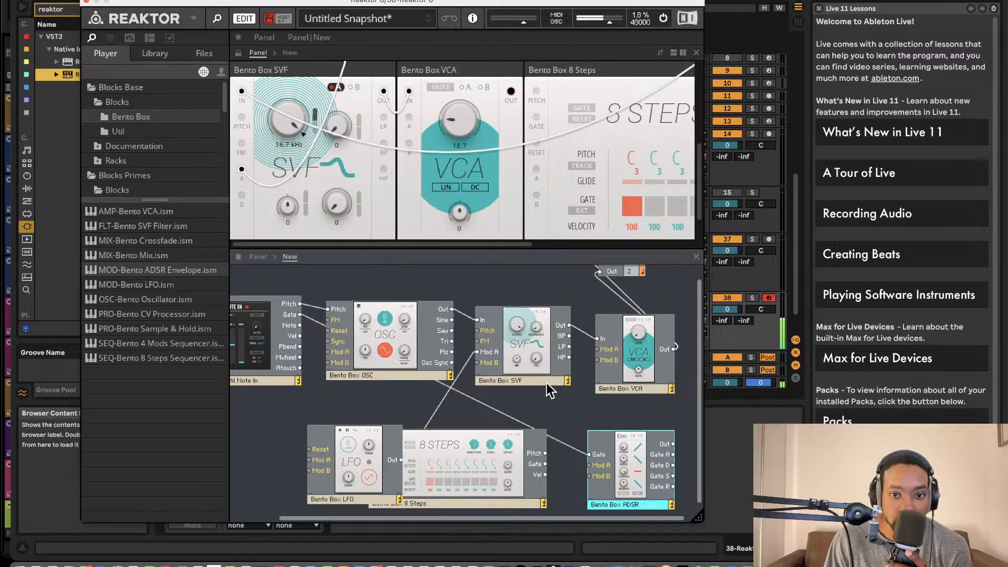
left_click_drag(673, 444, 588, 349)
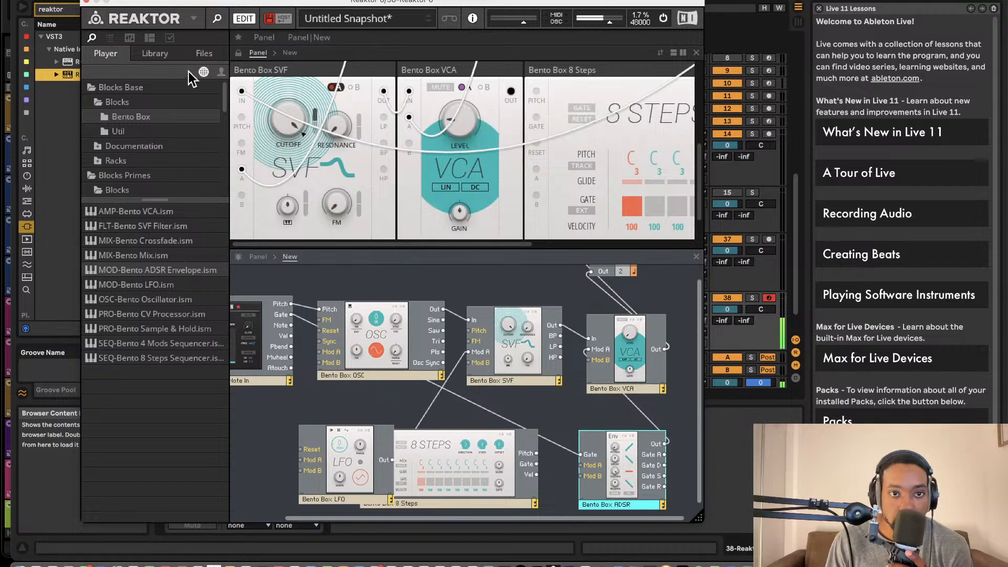
mouse_move(296, 122)
left_mouse_down()
mouse_move(292, 160)
mouse_move(297, 122)
left_mouse_up()
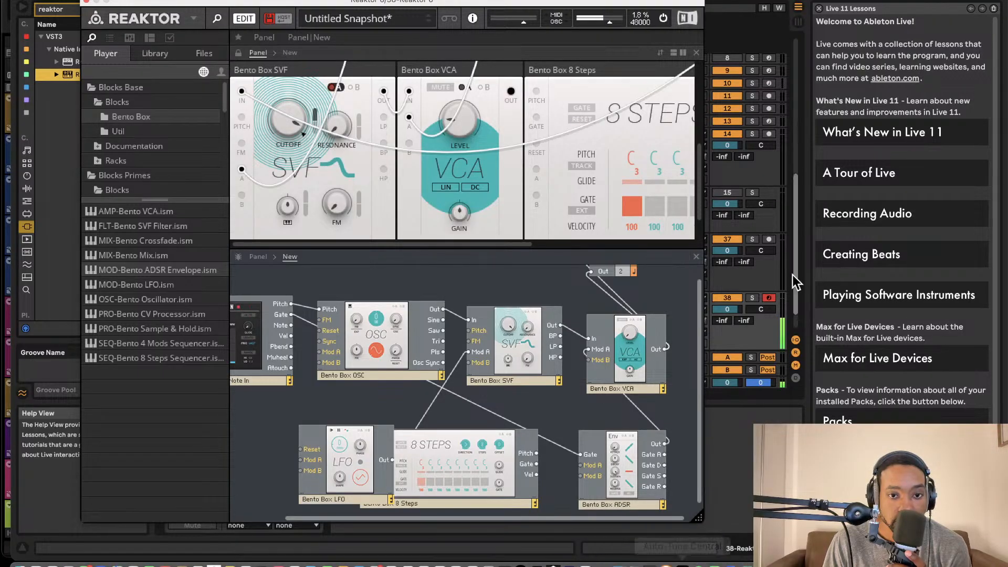
Move the LFO and 8 Steps blocks far down the structure to clear the space beneath the OSC block.
scroll(332, 443, "down", 1)
left_click_drag(333, 443, 316, 407)
scroll(331, 409, "down", 4)
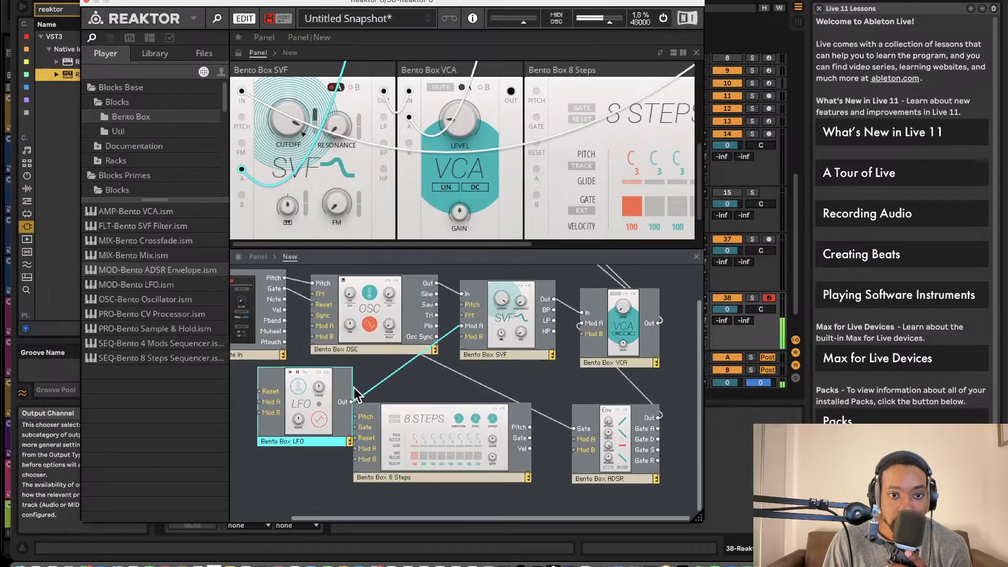
scroll(359, 393, "left", 3)
left_click_drag(349, 389, 336, 562)
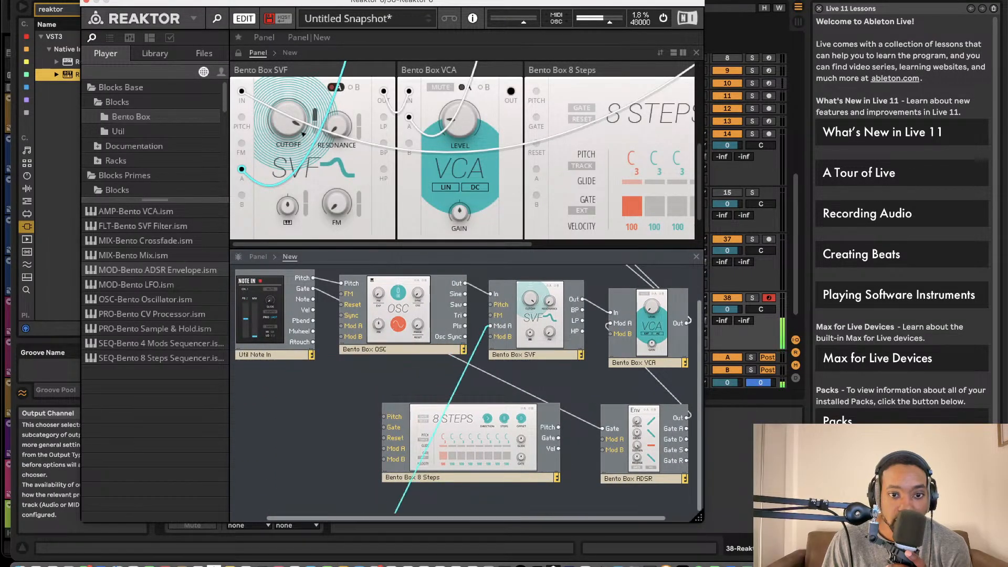
left_click_drag(463, 458, 463, 565)
Duplicate the Bento Box OSC block and place the copy directly below the original.
left_click(397, 327)
right_click(396, 327)
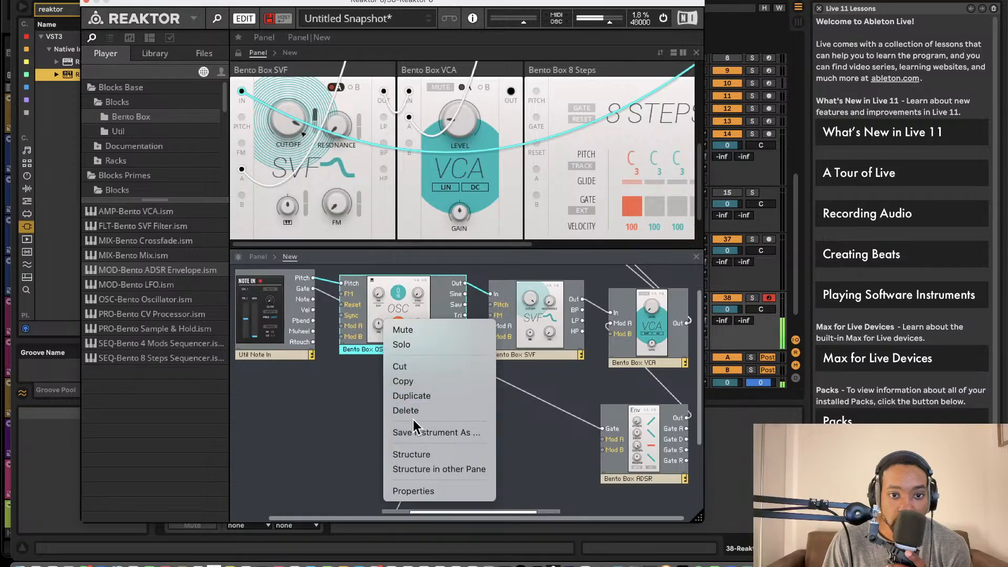
left_click(418, 397)
left_click_drag(408, 323, 407, 420)
Rename the upper oscillator Bento Box OSC 1 and the lower one Bento Box OSC 2.
double_click(393, 348)
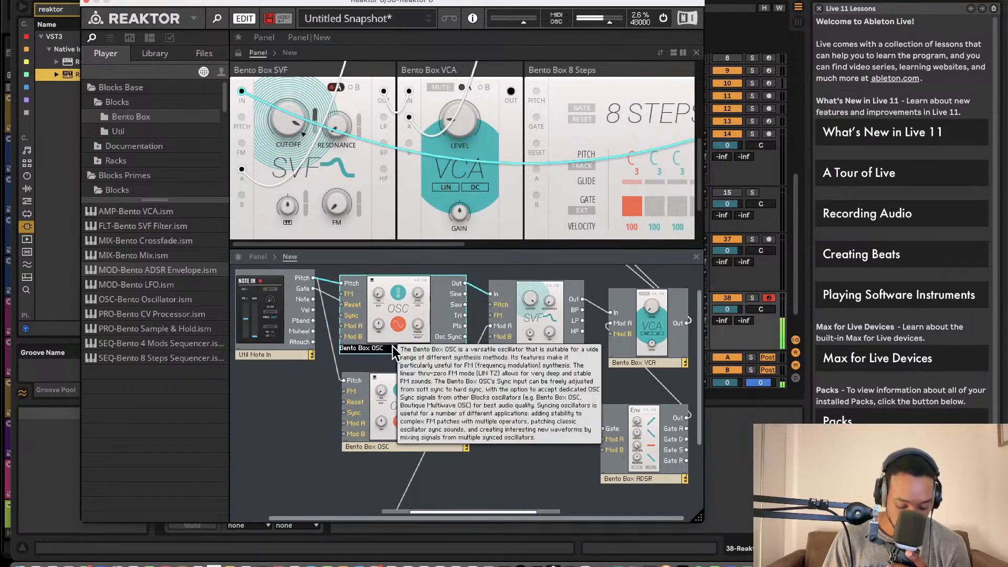
type("1")
key("Return")
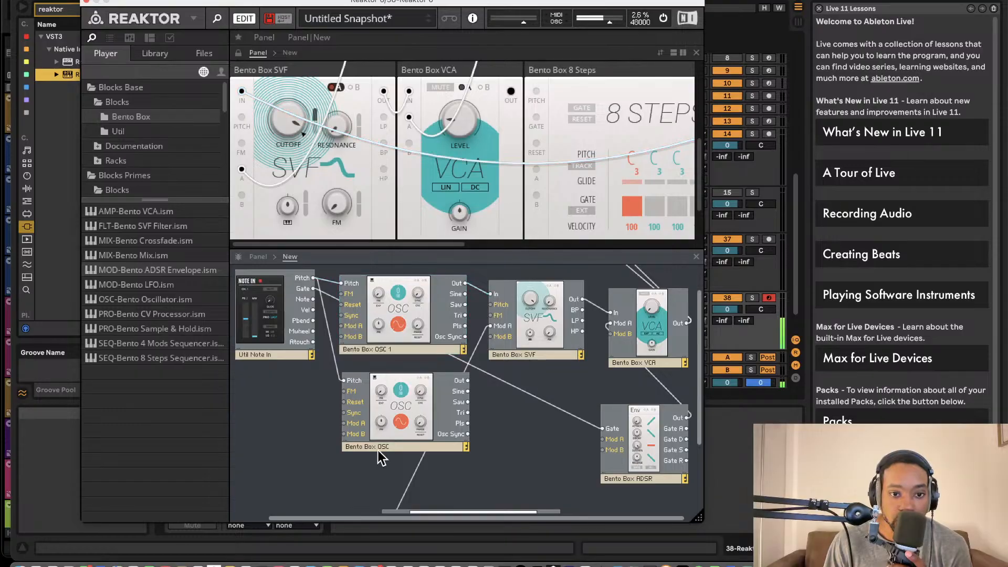
double_click(389, 446)
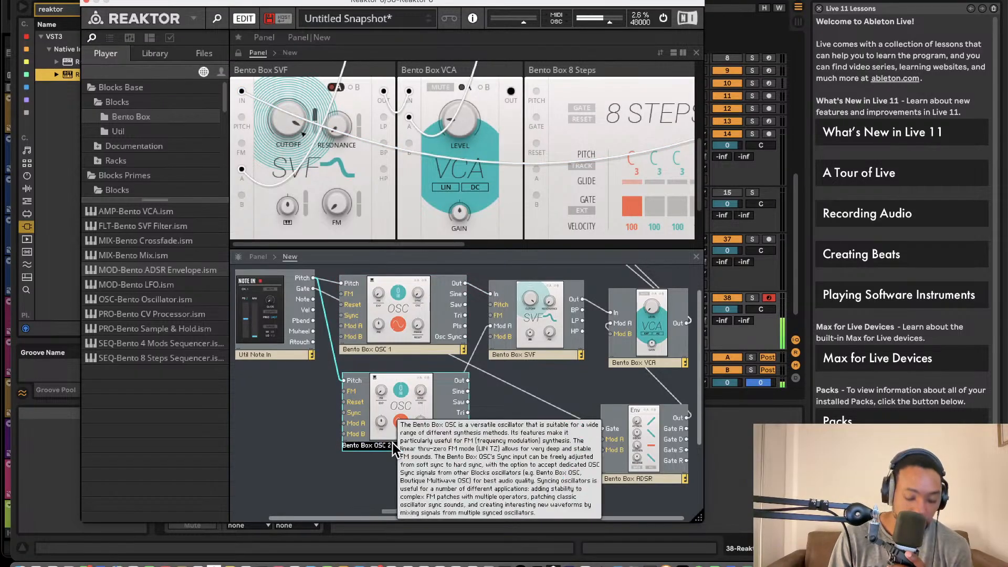
type("2")
key("Return")
Shift OSC 2 aside and add a Bento Mix block fed by OSC 1 Out at In 1 and OSC 2 Out at In 2.
left_click_drag(409, 391, 383, 410)
left_click_drag(149, 257, 507, 390)
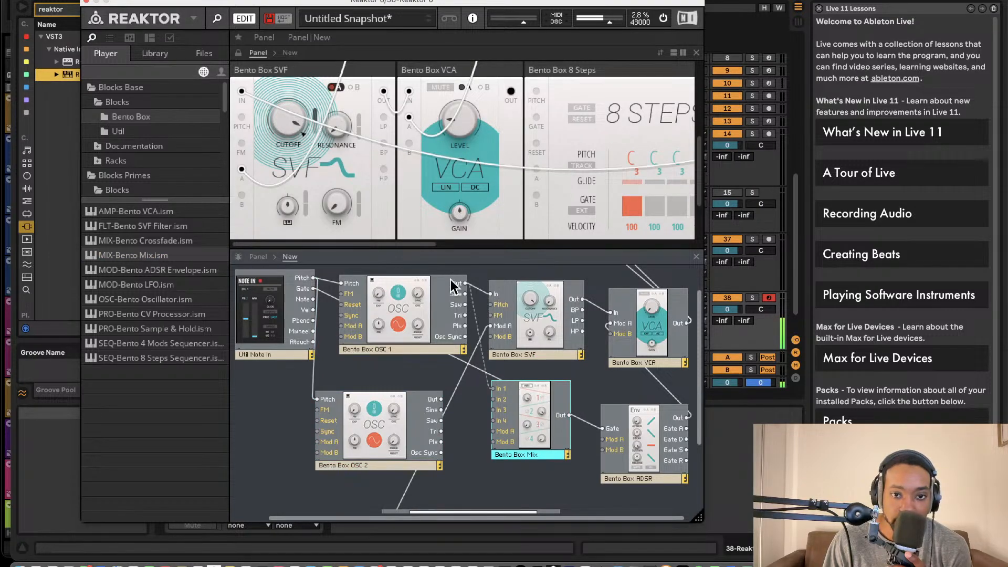
left_click_drag(466, 283, 429, 397)
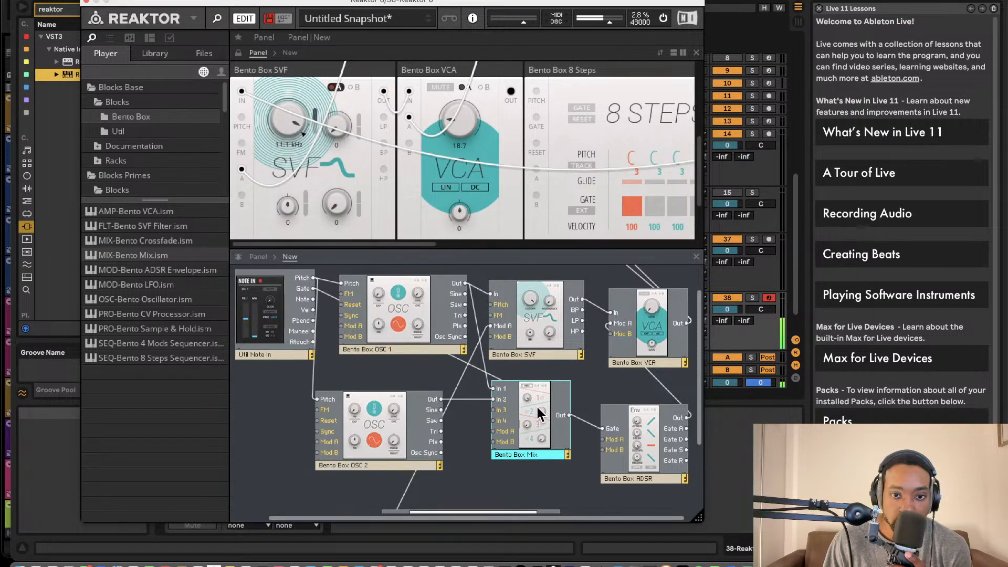
Connect the Mix block's Out to the SVF's In and shift both blocks apart to tidy the layout.
left_click_drag(537, 407, 543, 303)
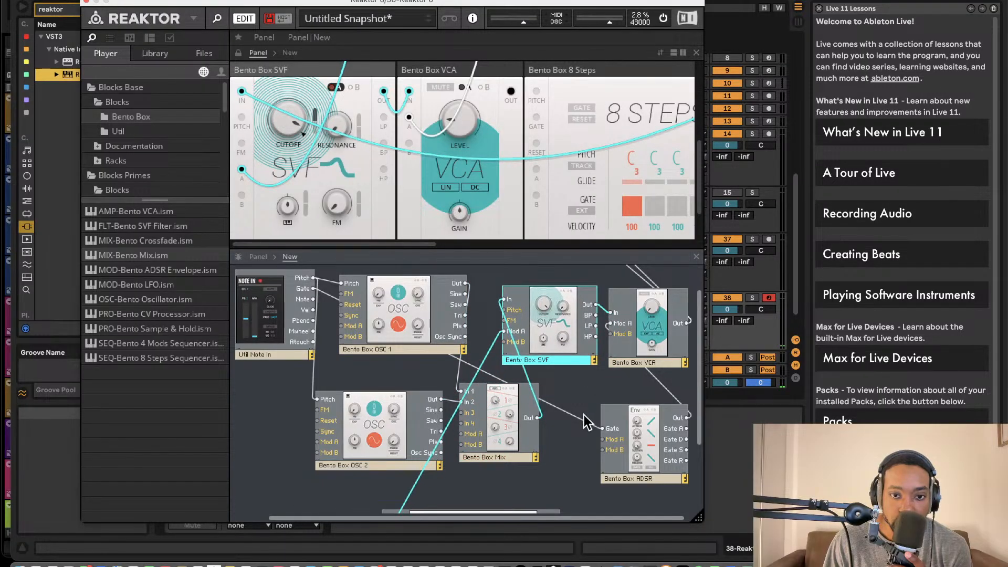
scroll(455, 131, "down", 3)
scroll(455, 131, "right", 5)
scroll(485, 128, "right", 8)
scroll(489, 127, "up", 2)
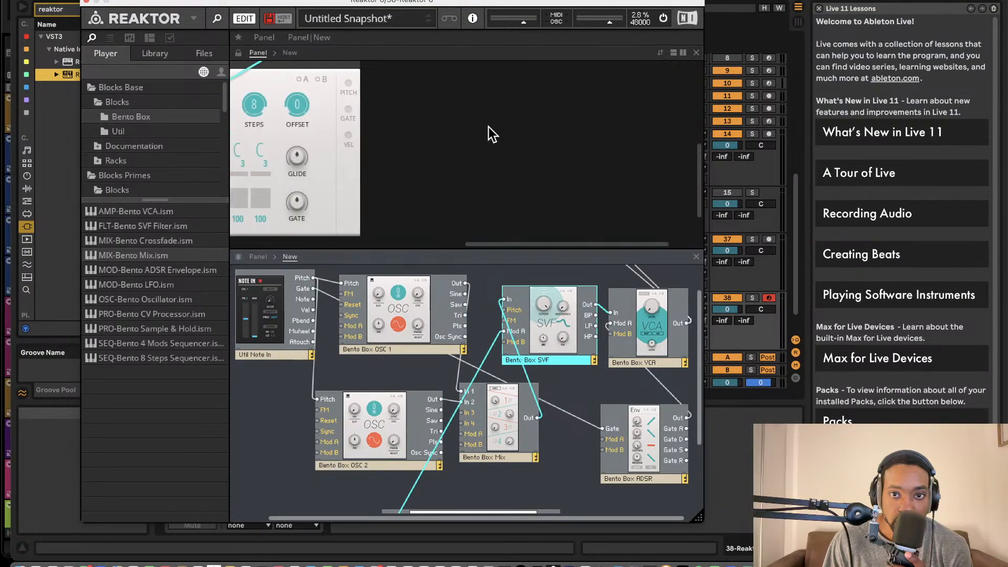
scroll(496, 122, "left", 8)
left_click(499, 120)
Raise the channel 1 and channel 2 levels on the Bento Mix block to blend both oscillators.
scroll(479, 132, "down", 2)
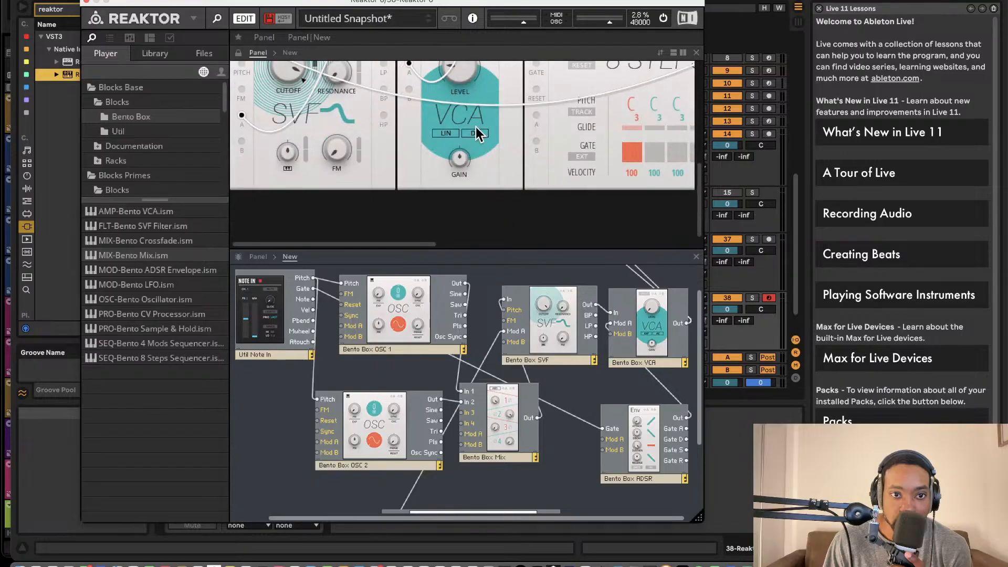
scroll(476, 129, "up", 4)
scroll(453, 126, "right", 2)
scroll(453, 126, "down", 1)
scroll(455, 122, "down", 5)
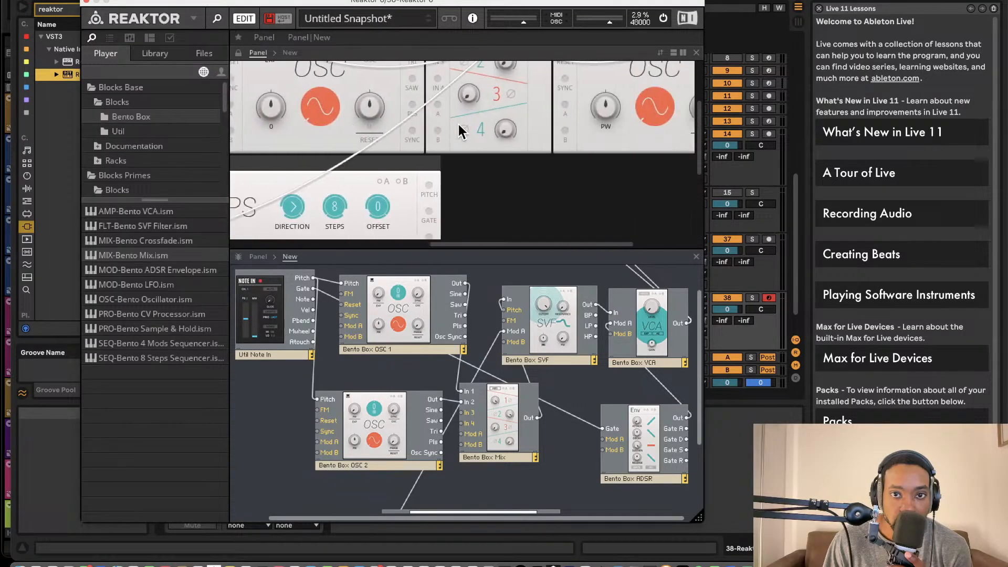
scroll(458, 122, "up", 1)
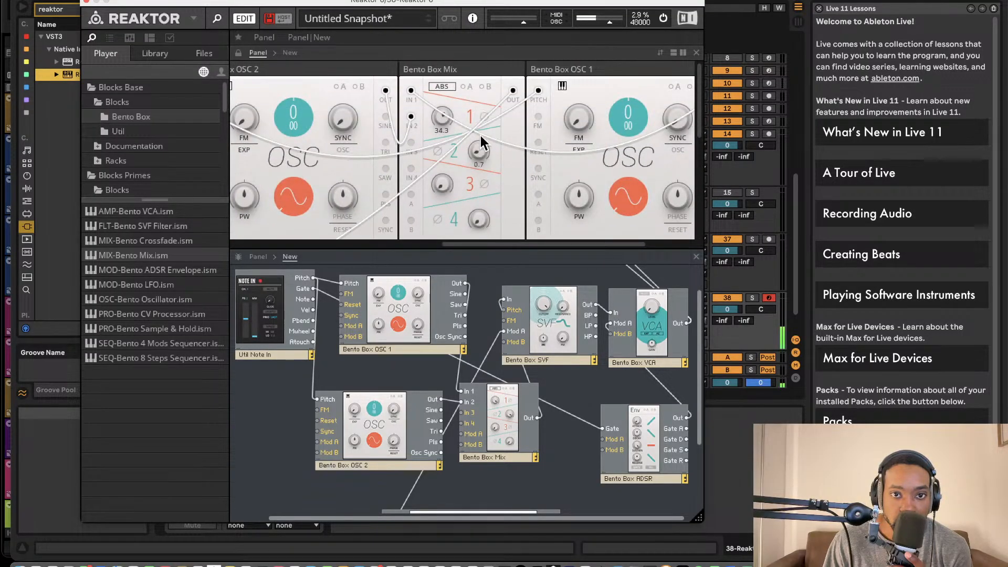
Set OSC 2's pitch to 0 semitones and 12 cents, and lower the instrument's output level.
scroll(392, 143, "left", 4)
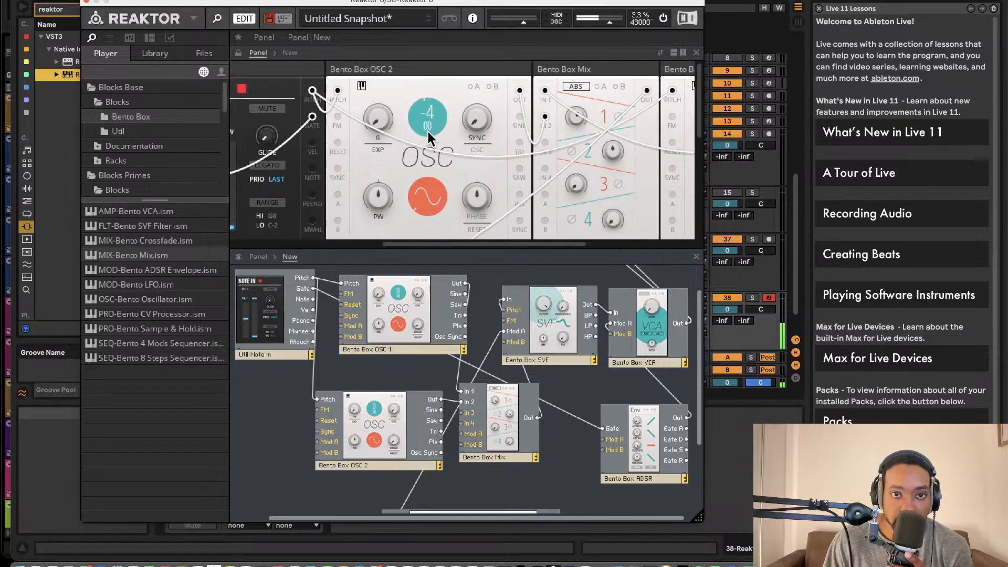
left_click_drag(421, 159, 430, 117)
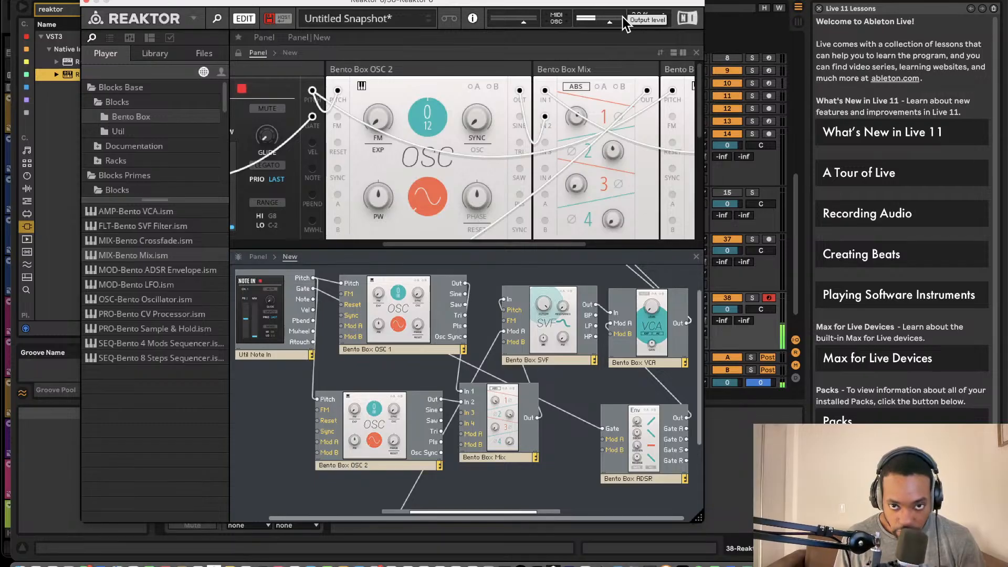
left_click_drag(609, 21, 586, 21)
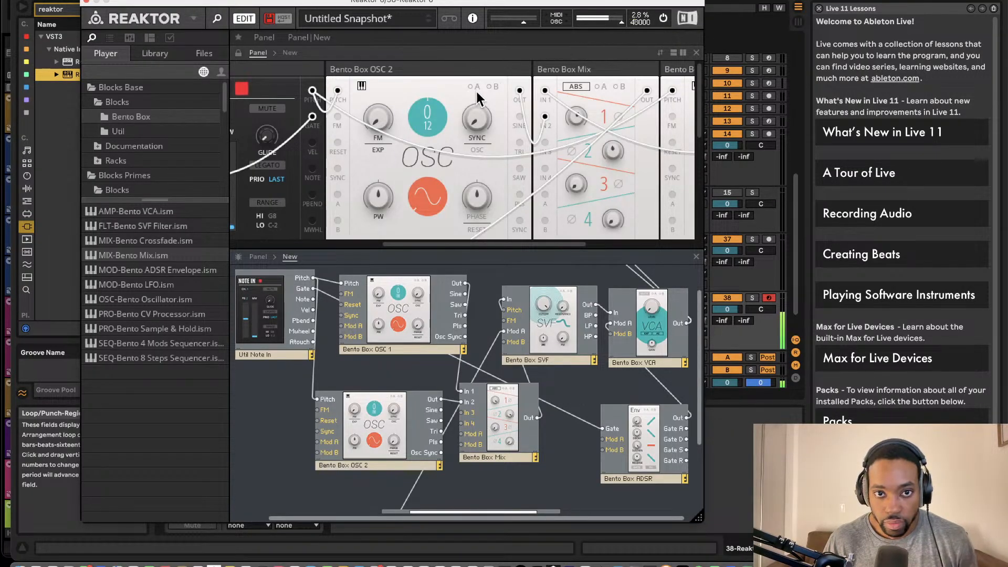
Tune OSC 2 to -7 semitones and 12 cents, and shift its waveform from sine toward triangle.
left_click_drag(427, 118, 415, 147)
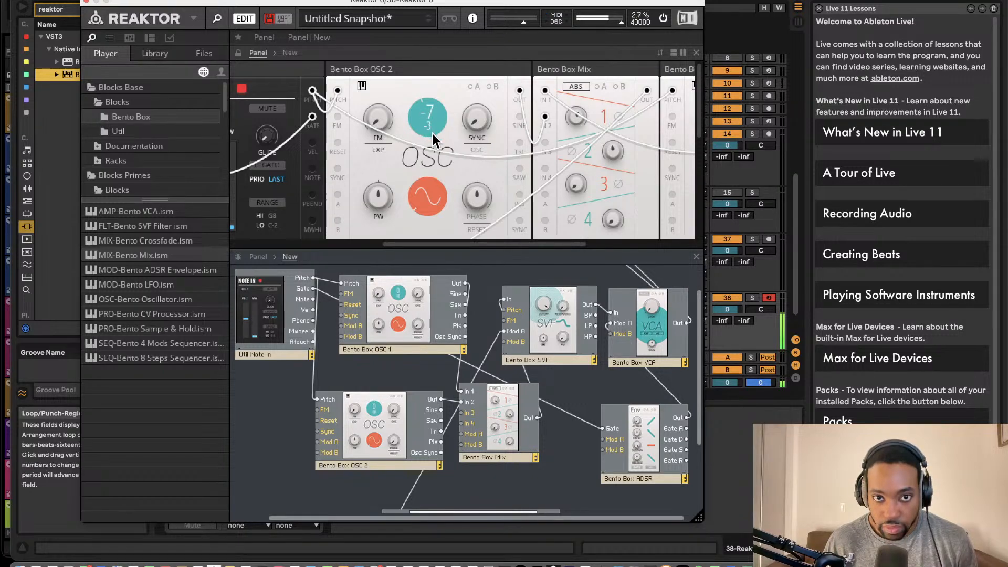
left_click_drag(434, 128, 436, 121)
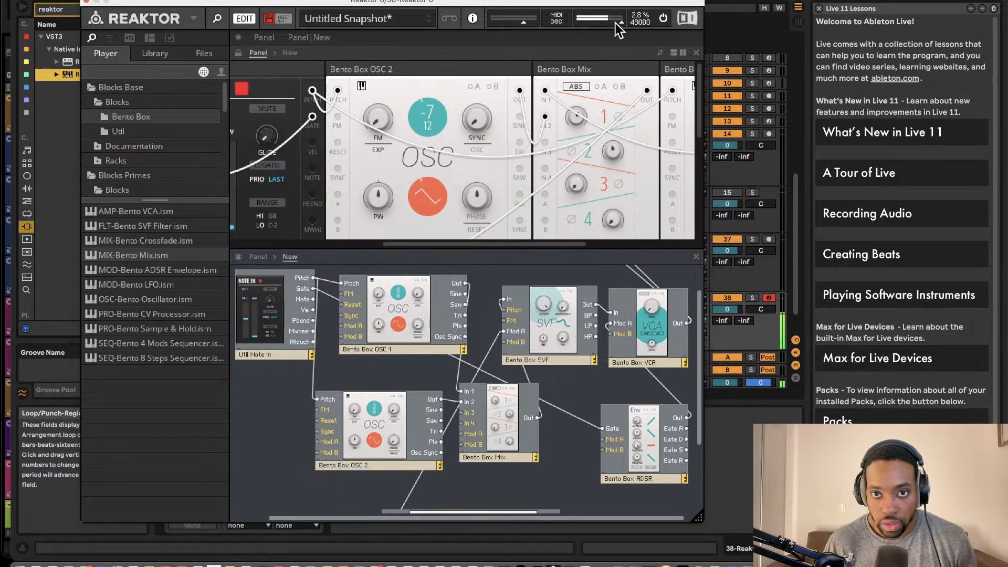
scroll(519, 163, "down", 1)
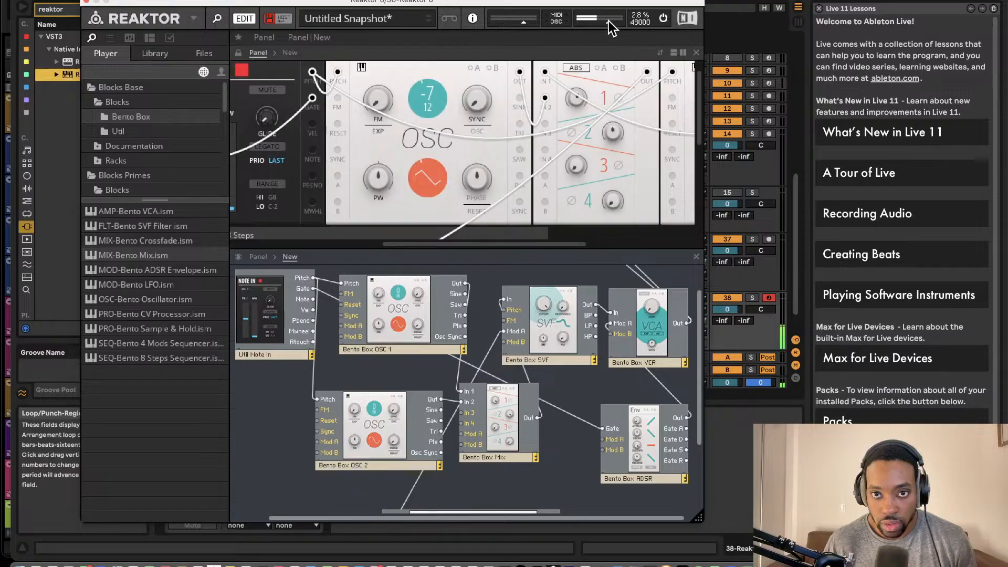
Select modulation A on the Bento Box VCA and raise its amount on the Level knob.
scroll(474, 210, "down", 4)
scroll(474, 210, "left", 2)
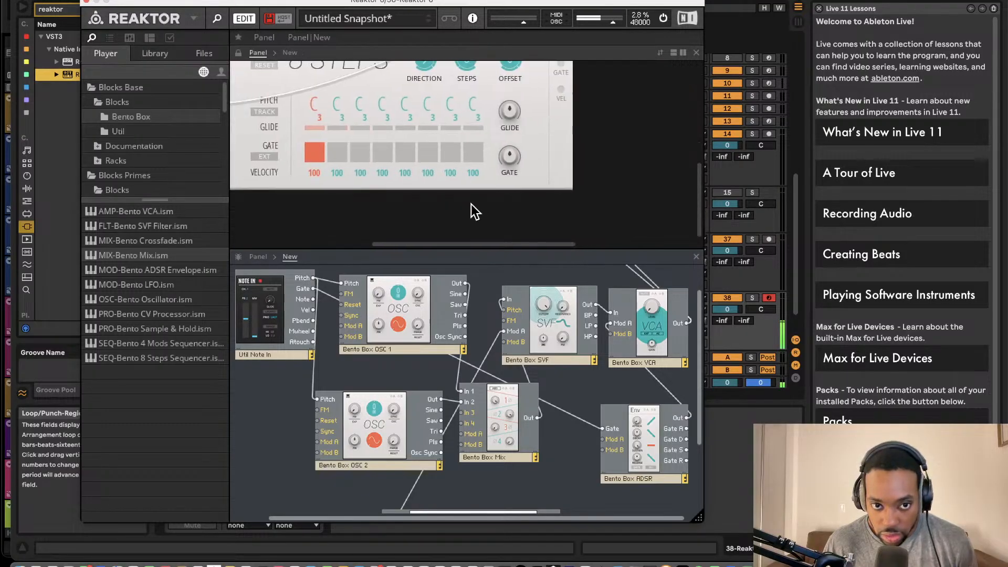
scroll(470, 198, "up", 1)
scroll(469, 196, "up", 3)
scroll(461, 194, "left", 2)
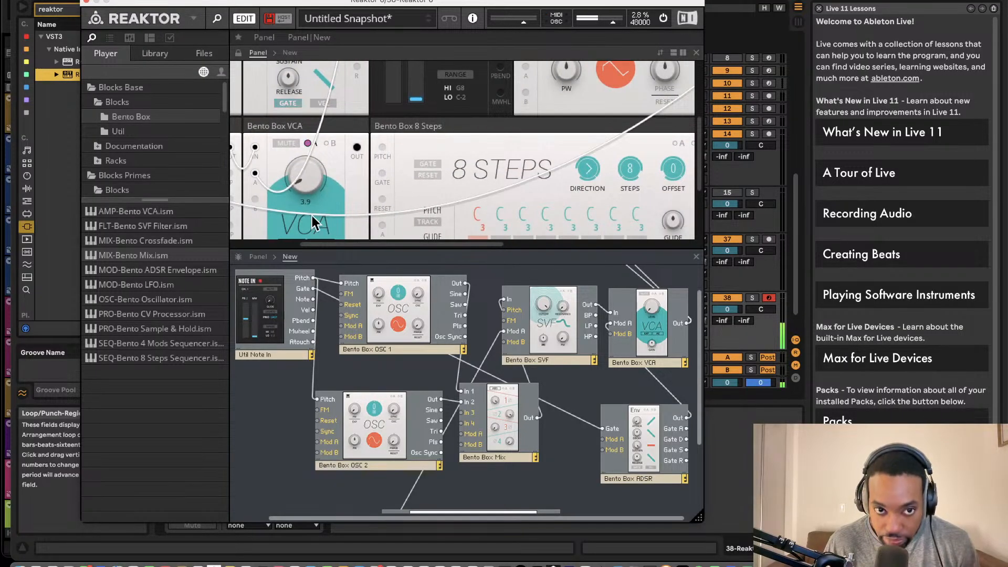
left_click(308, 143)
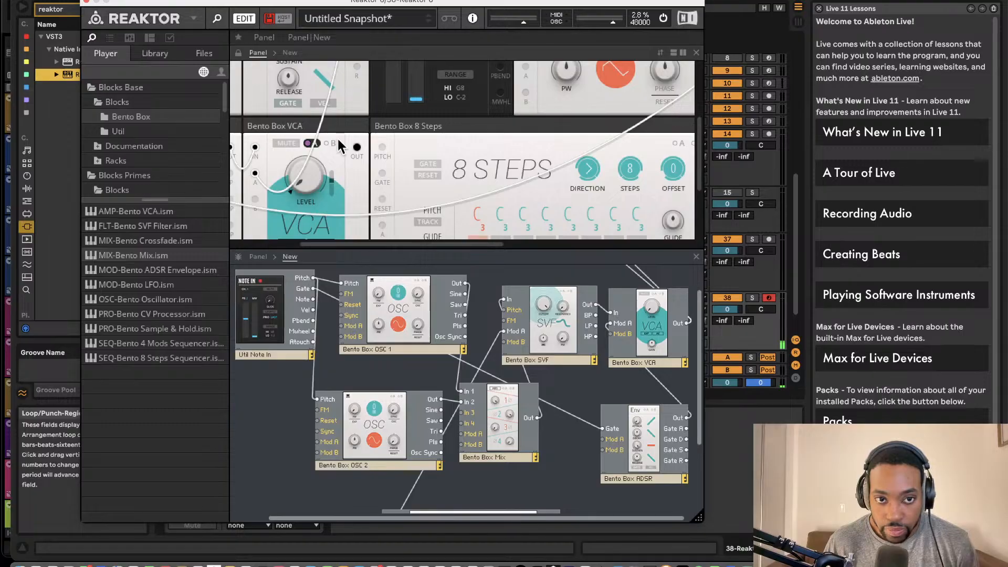
scroll(565, 171, "up", 2)
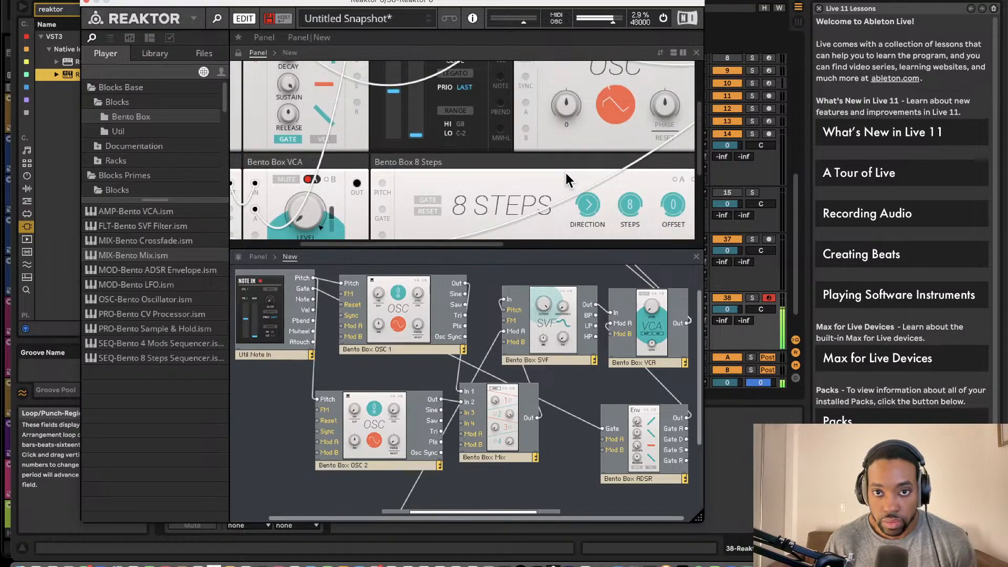
Set the Bento Box LFO's rate to 0.47 Hz.
scroll(413, 145, "left", 2)
scroll(413, 145, "up", 3)
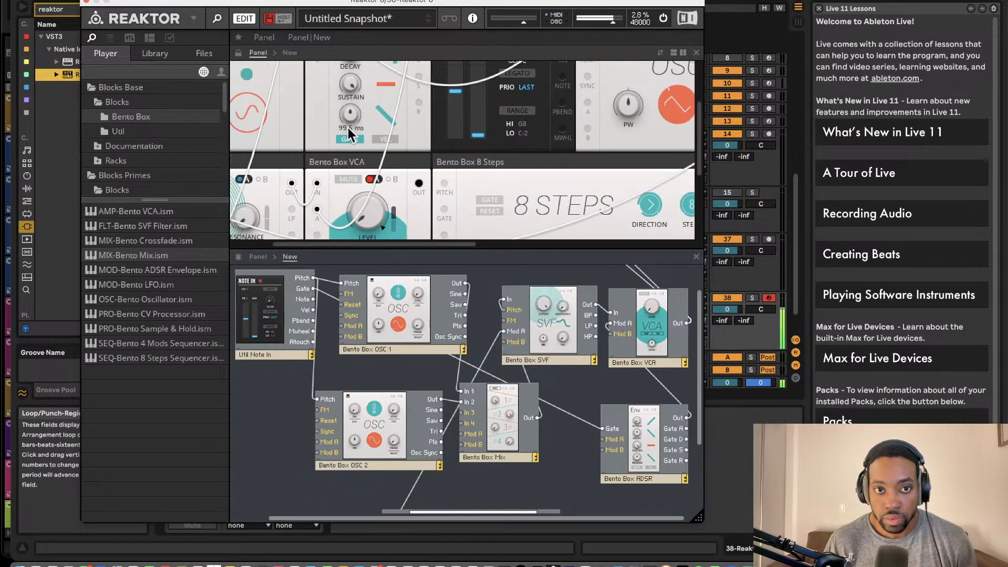
scroll(368, 139, "left", 3)
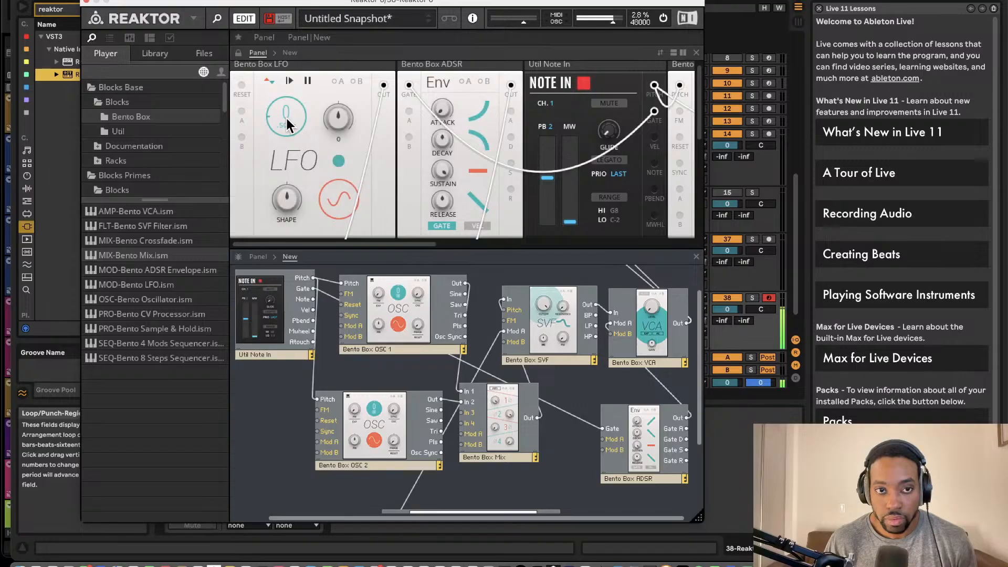
left_click_drag(286, 117, 283, 38)
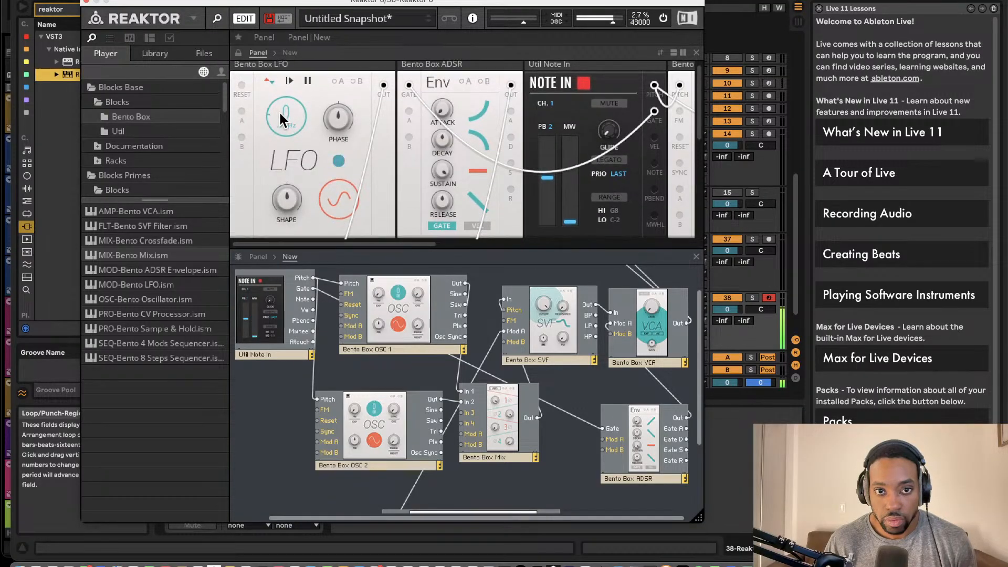
Lower the cutoff on the Bento Box SVF filter.
scroll(438, 157, "right", 5)
scroll(447, 144, "down", 2)
scroll(457, 144, "right", 5)
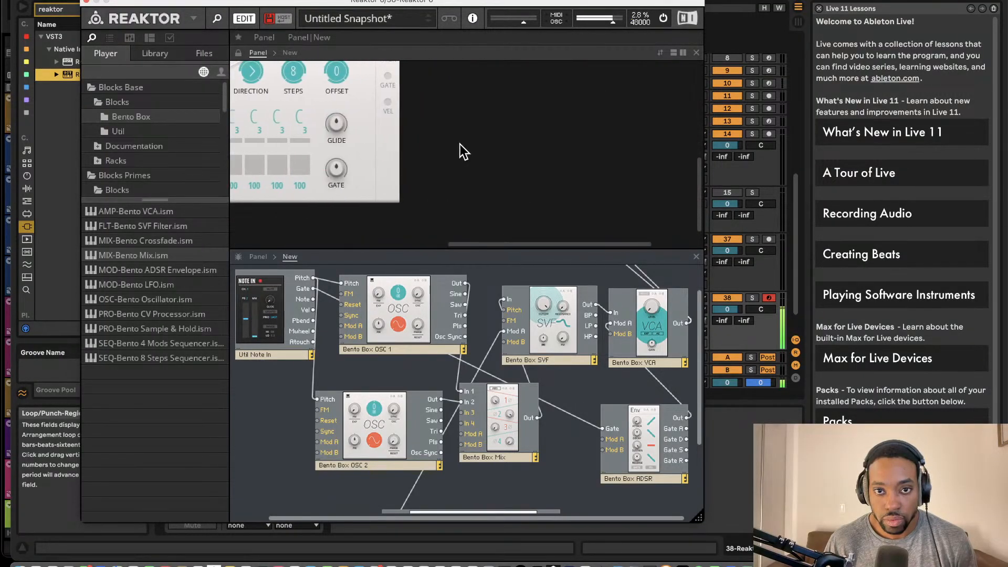
scroll(456, 143, "up", 2)
scroll(485, 145, "down", 2)
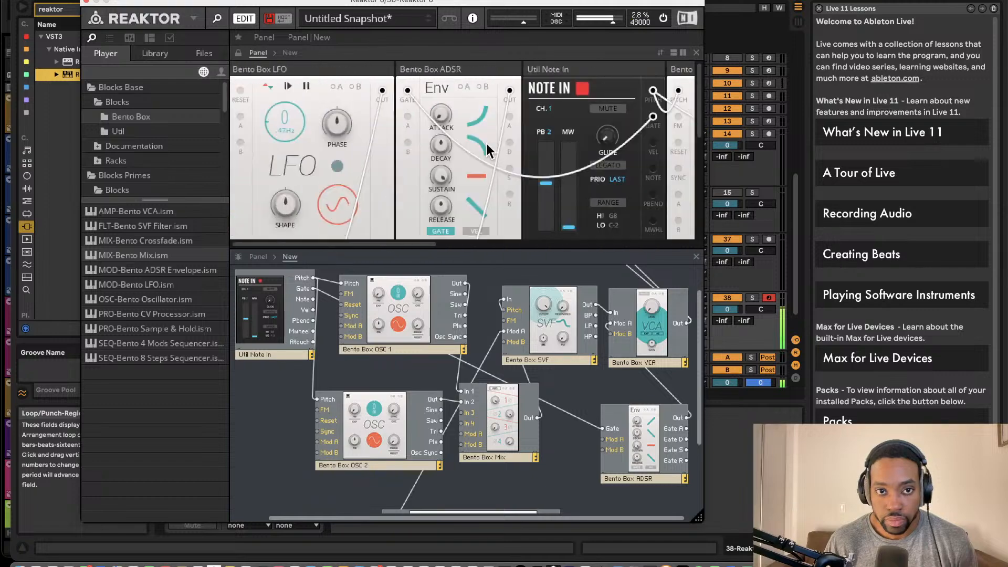
scroll(484, 143, "right", 5)
scroll(478, 147, "up", 1)
scroll(472, 146, "up", 3)
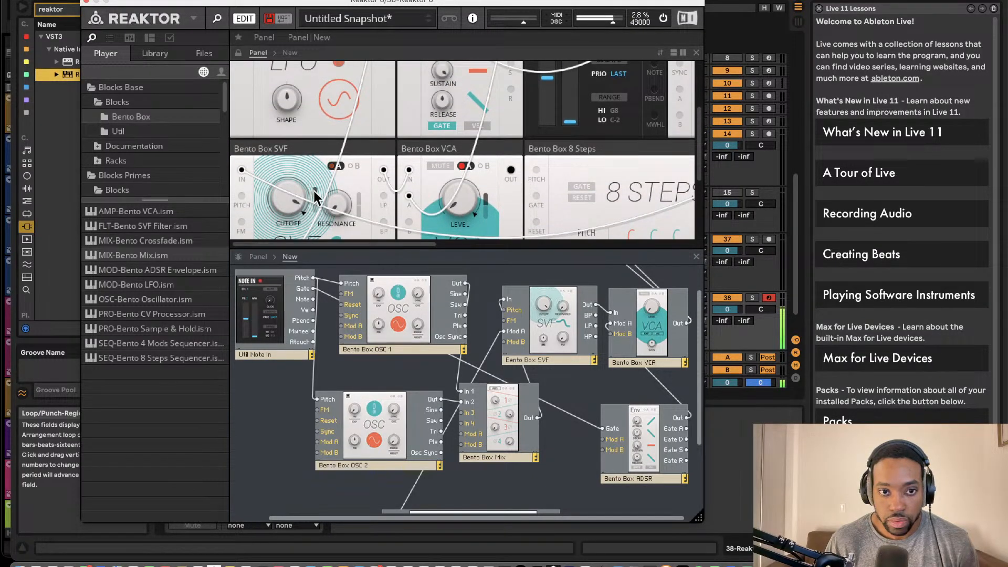
left_click_drag(289, 202, 298, 232)
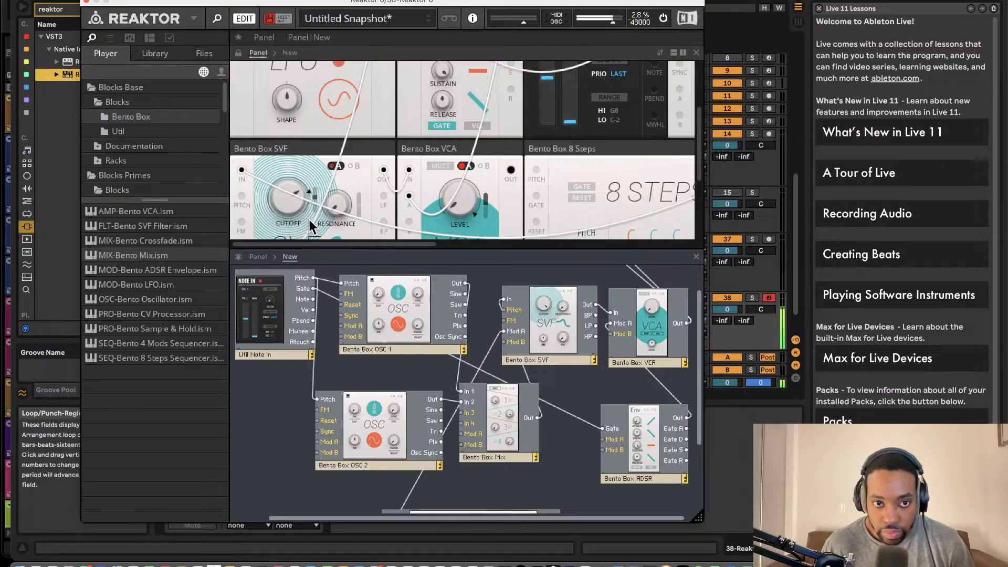
scroll(441, 142, "up", 5)
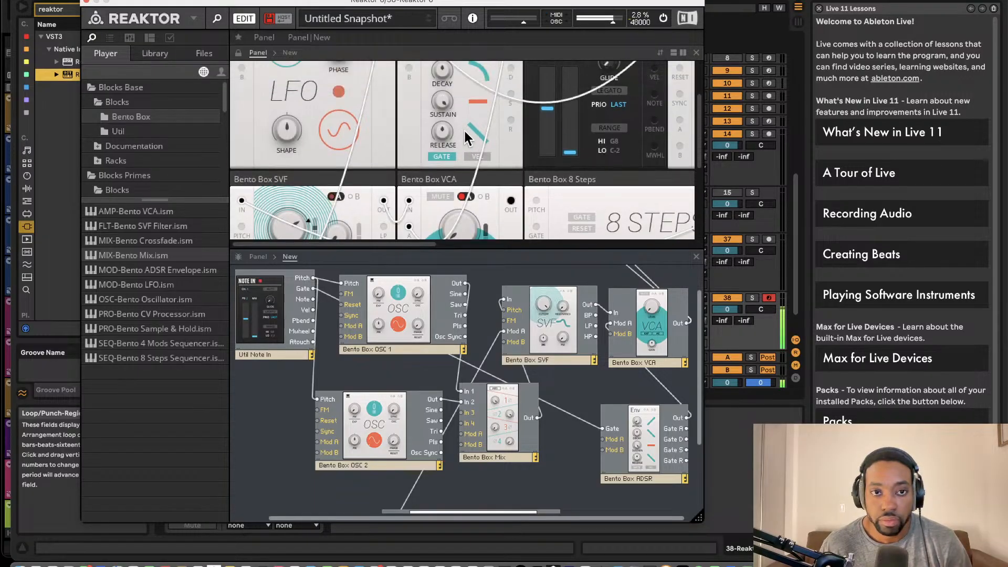
Retune OSC 2 to 0 semitones with a 5-cent detune.
scroll(462, 144, "right", 5)
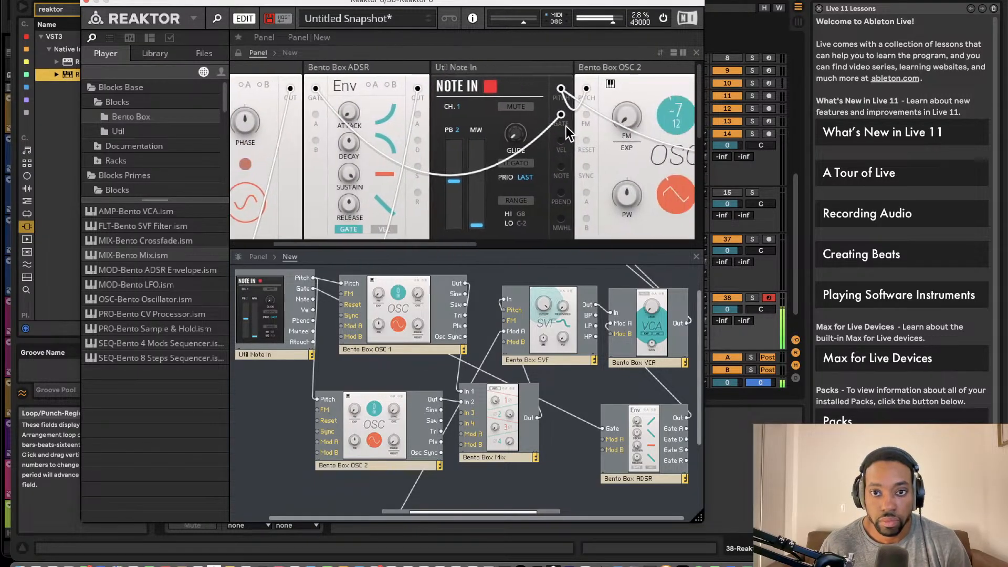
scroll(679, 125, "right", 1)
left_click_drag(587, 110, 585, 72)
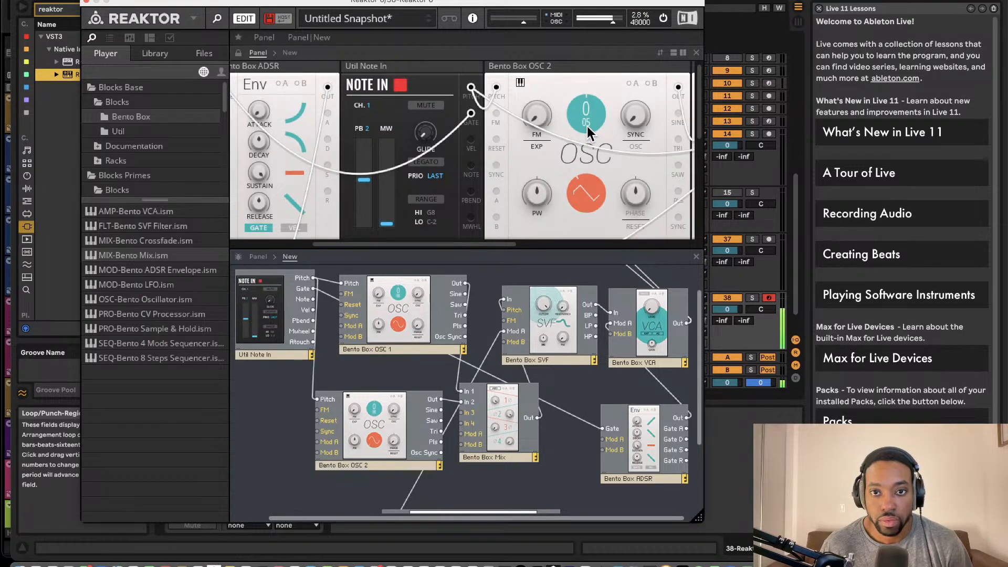
scroll(585, 80, "right", 1)
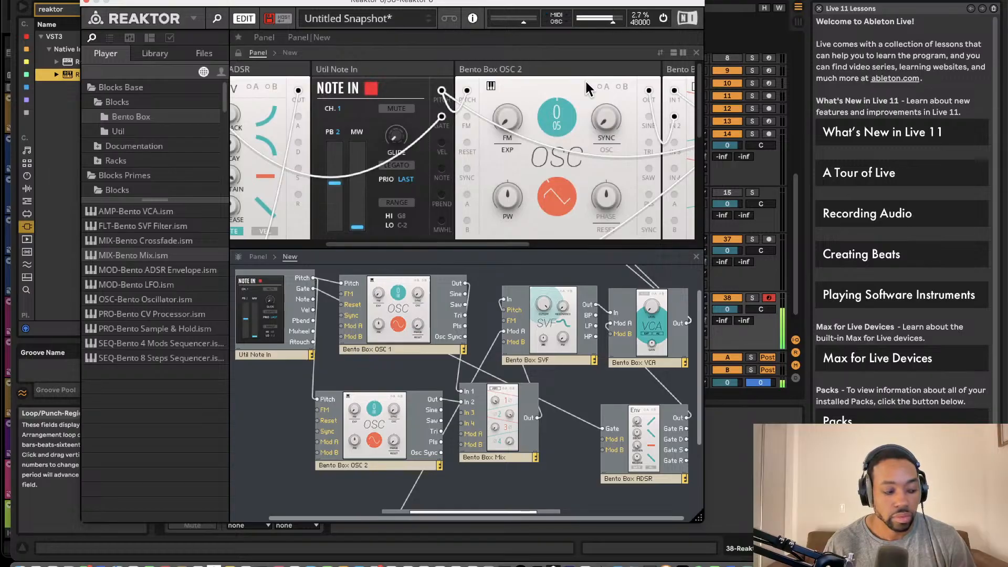
scroll(495, 88, "left", 1)
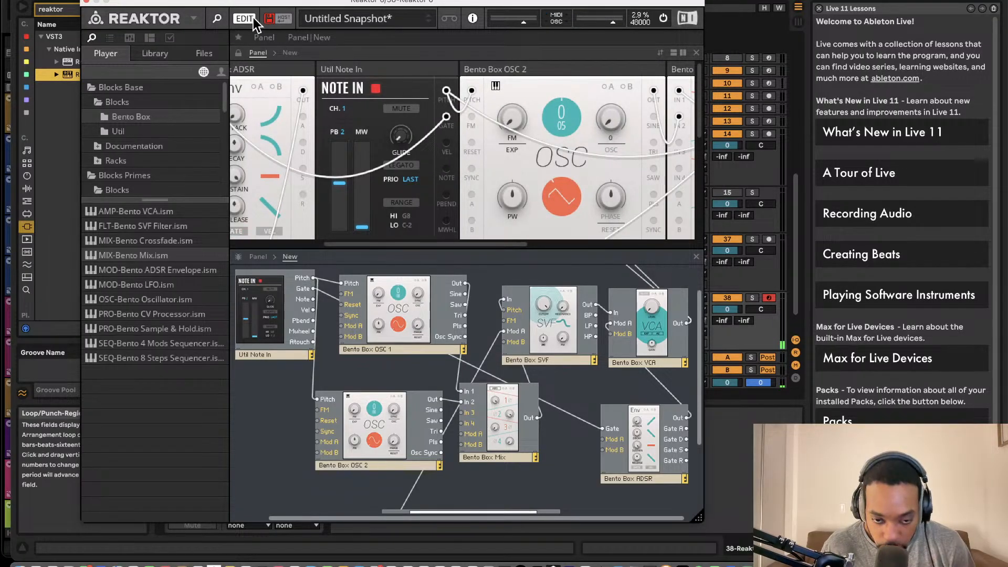
Add a Util Clock block beside 8 Steps and connect its Gate and Reset outputs to the matching 8 Steps inputs.
scroll(480, 173, "down", 5)
scroll(481, 276, "down", 3)
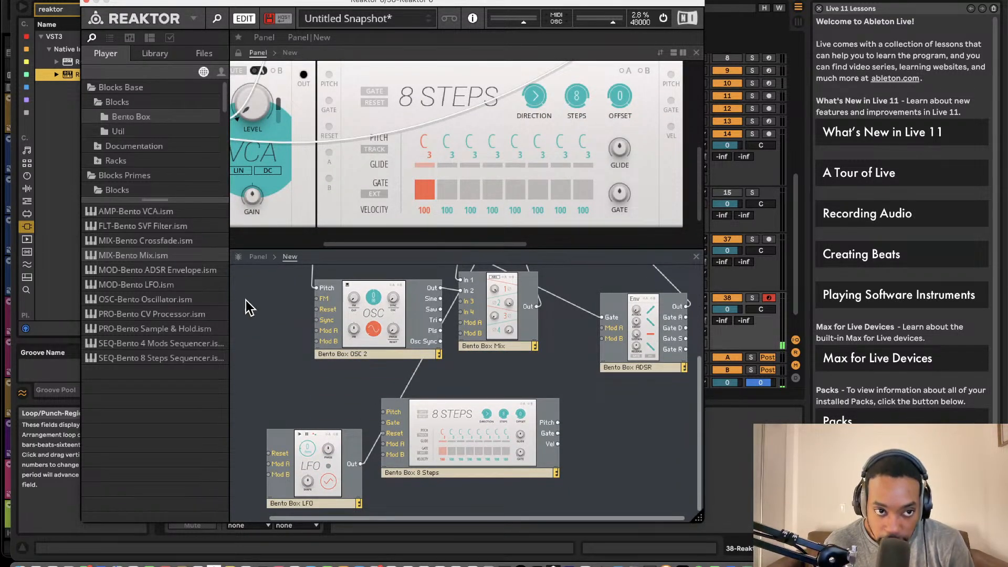
left_click(161, 133)
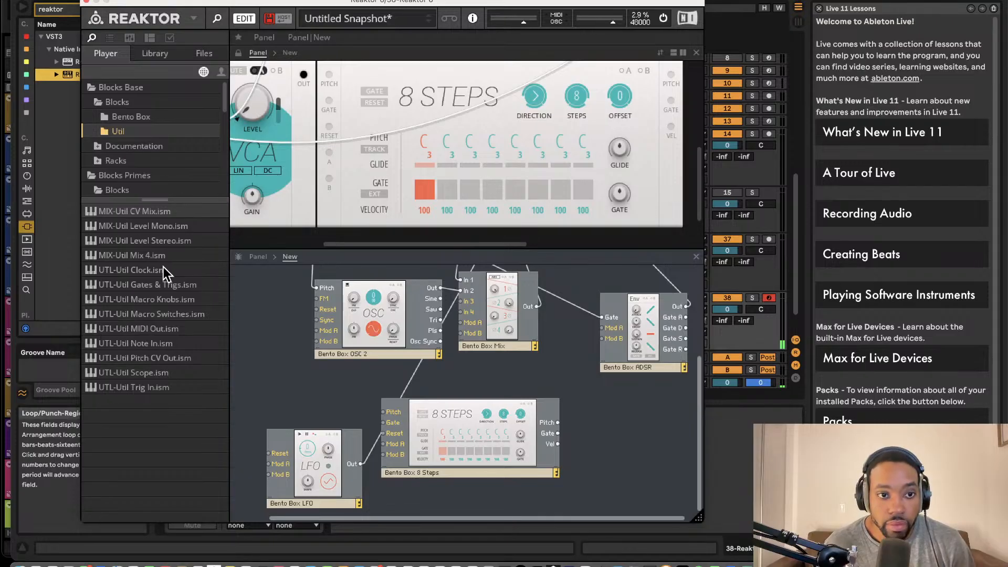
left_click_drag(163, 269, 308, 382)
left_click_drag(345, 412, 385, 434)
Patch Note In to the 8 Steps Pitch input, and the 8 Steps Pitch output to the Pitch inputs of both oscillators.
scroll(334, 295, "up", 5)
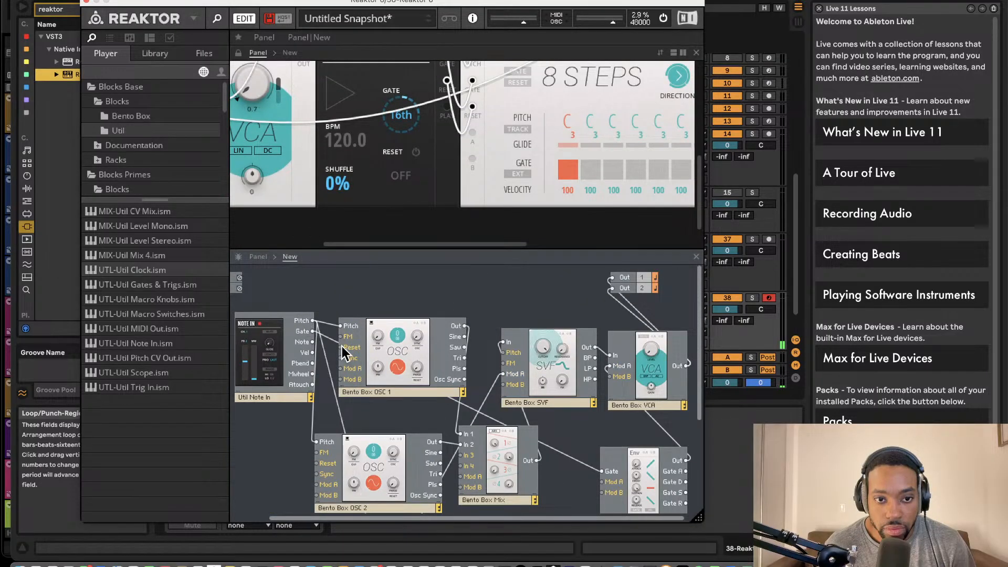
scroll(420, 376, "down", 5)
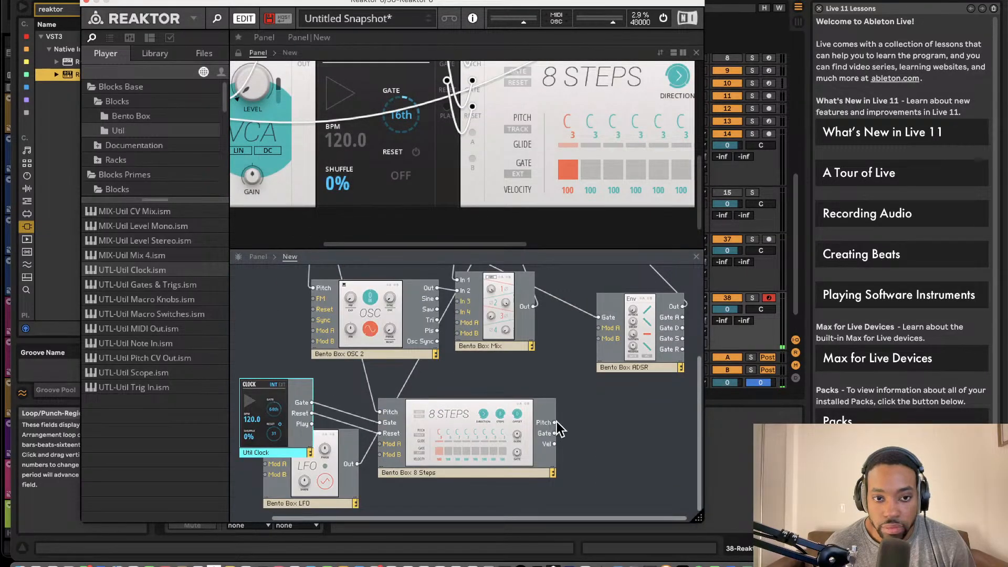
left_click_drag(555, 424, 323, 293)
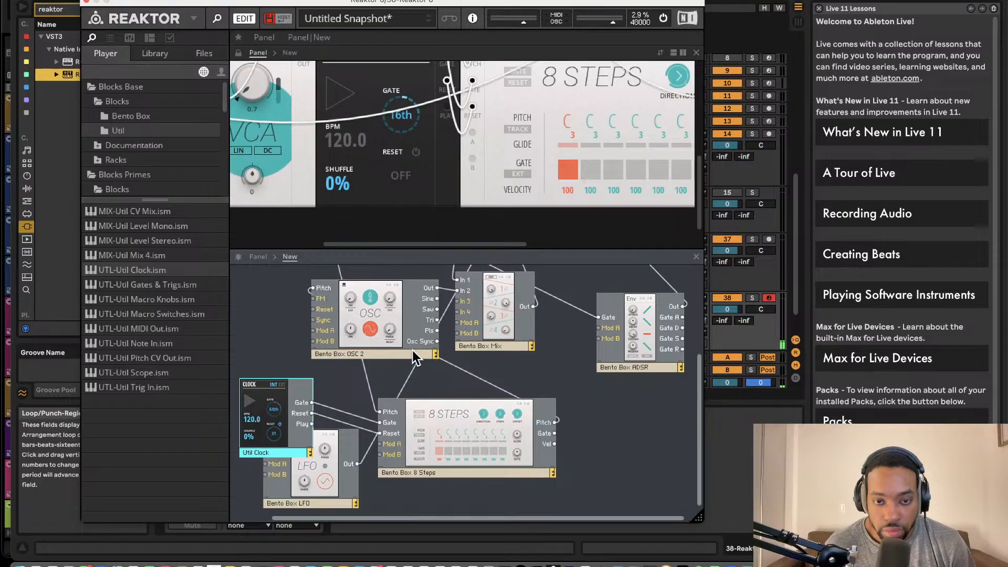
scroll(486, 339, "up", 5)
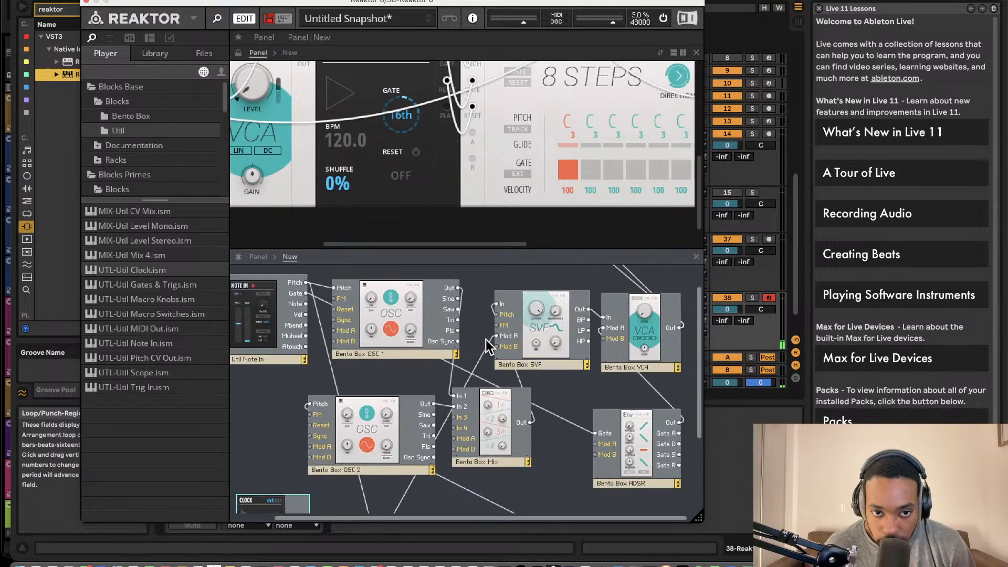
scroll(539, 510, "down", 5)
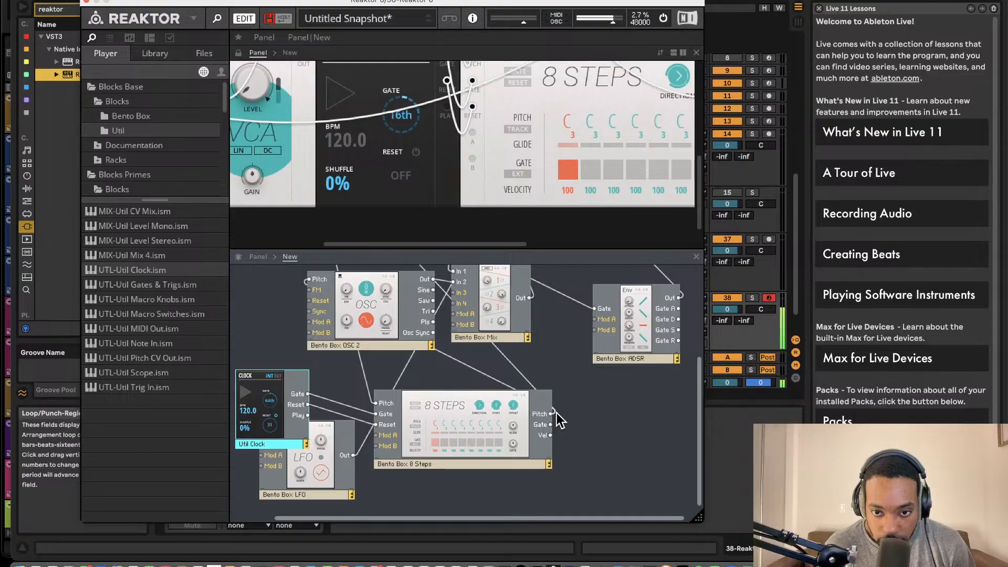
Connect the 8 Steps Gate output to the Gate input of the ADSR envelope.
scroll(542, 308, "up", 2)
left_click_drag(596, 371, 552, 480)
scroll(571, 198, "up", 1)
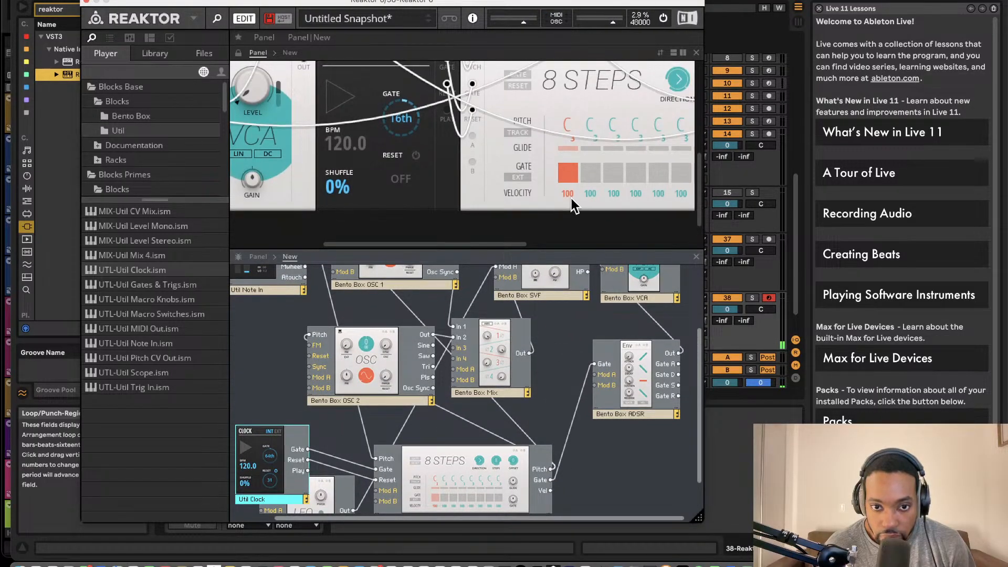
Start the Util Clock on its internal tempo and enable pitch tracking on the 8 Steps sequencer.
scroll(449, 153, "up", 3)
scroll(450, 153, "left", 1)
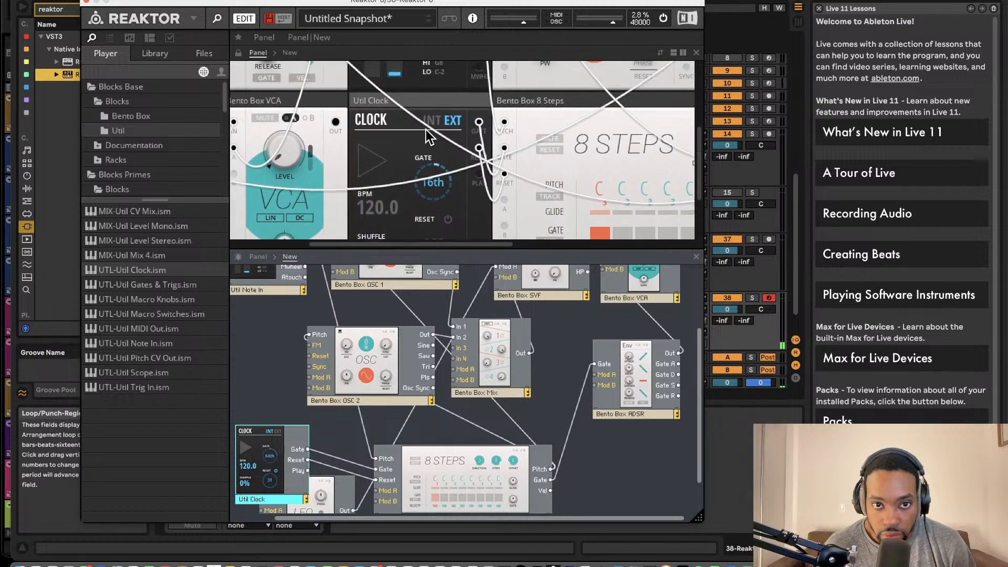
left_click(373, 161)
scroll(473, 184, "right", 3)
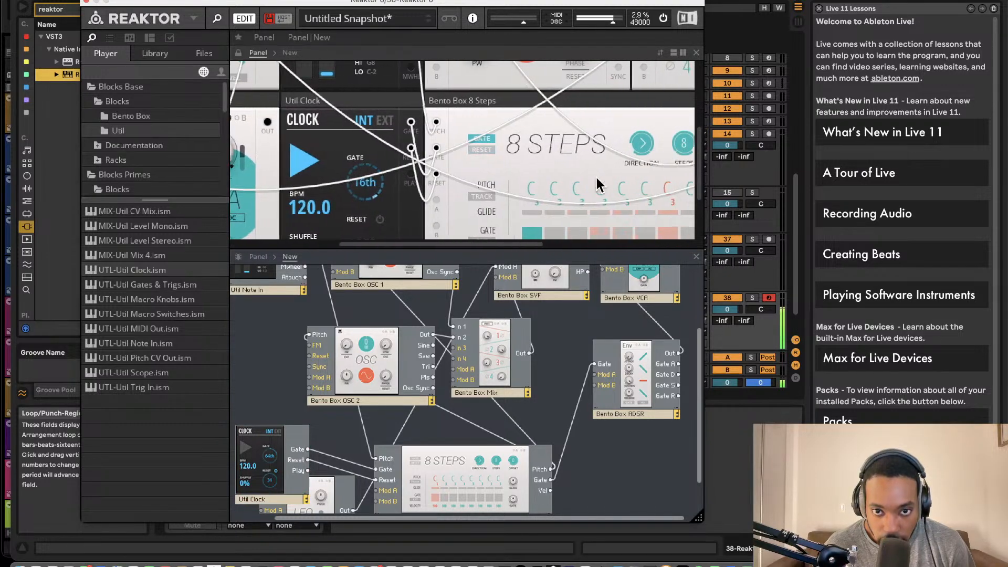
scroll(491, 195, "down", 2)
scroll(478, 170, "right", 1)
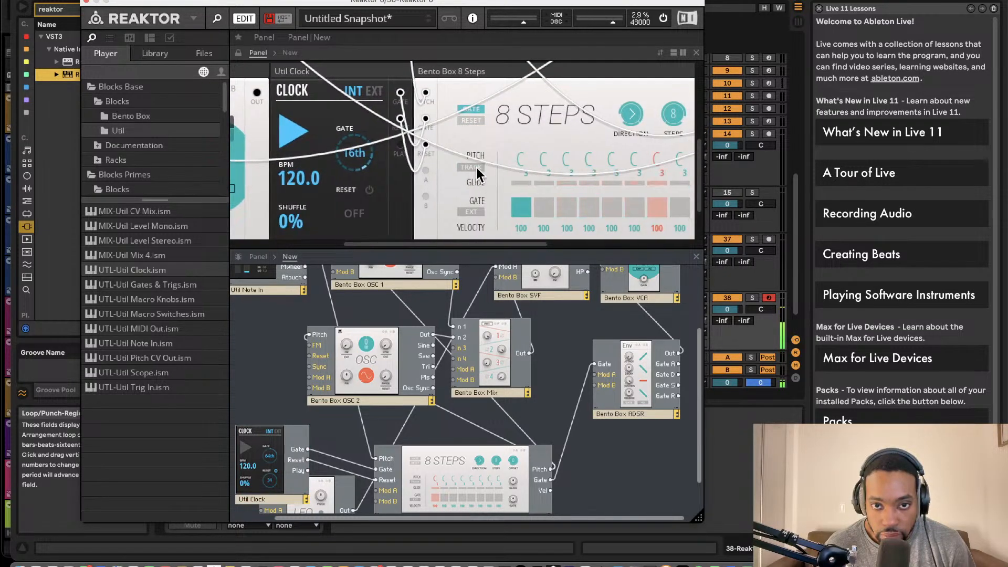
scroll(582, 197, "right", 1)
Activate the gates of steps 6 and 8 in the sequencer, setting step 6 to A#3 and step 8 to C#2.
left_click(615, 209)
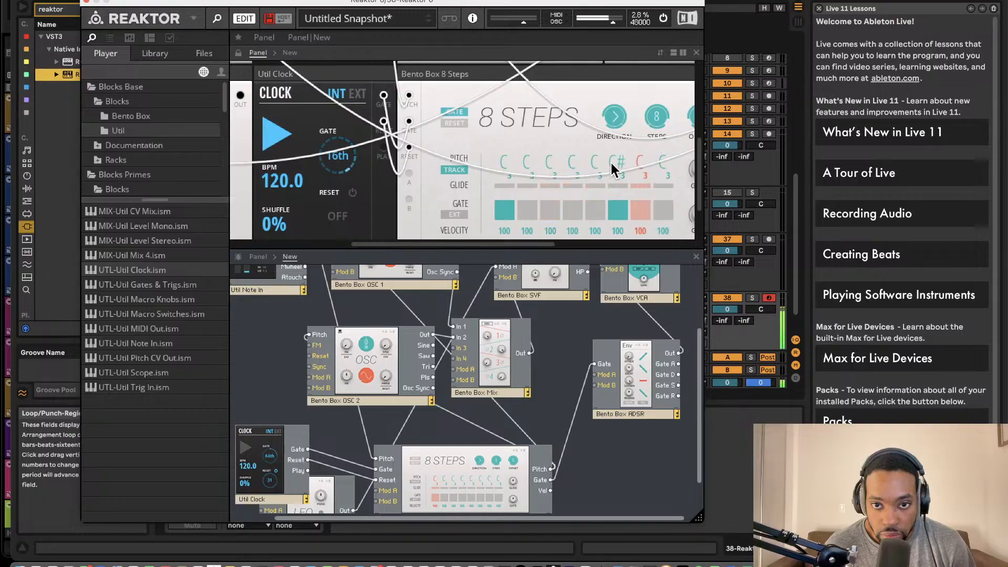
left_click_drag(611, 162, 616, 140)
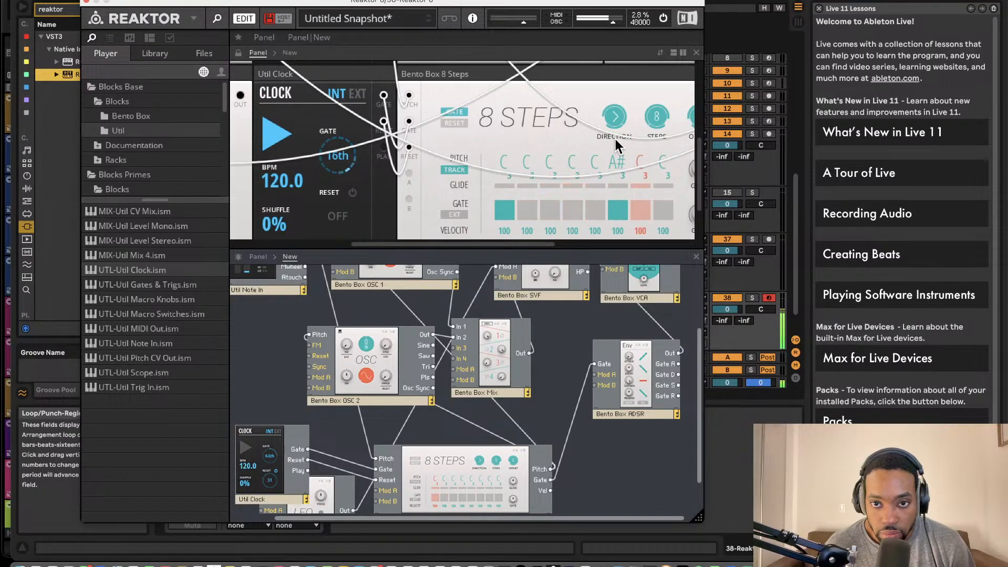
scroll(621, 161, "right", 2)
left_click_drag(639, 159, 642, 190)
left_click(641, 204)
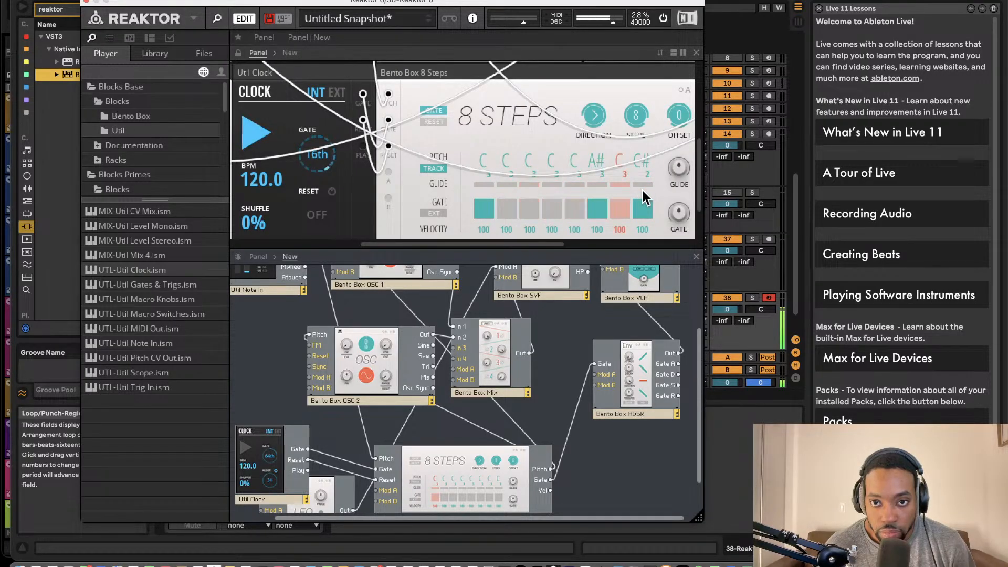
Activate the gate of sequencer step 3 and set its pitch to A#3.
left_click(529, 211)
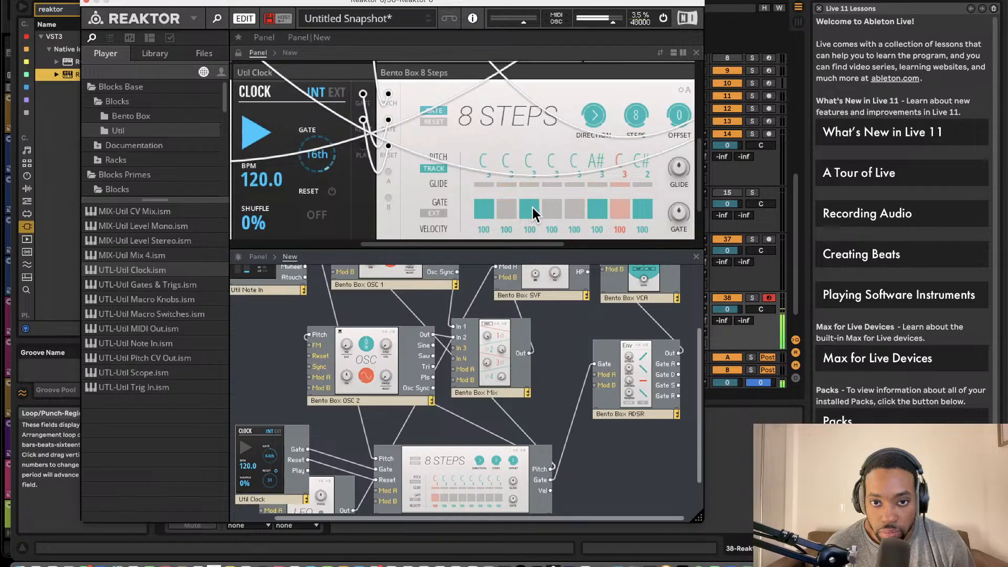
left_click_drag(532, 171, 535, 209)
left_click_drag(534, 200, 531, 170)
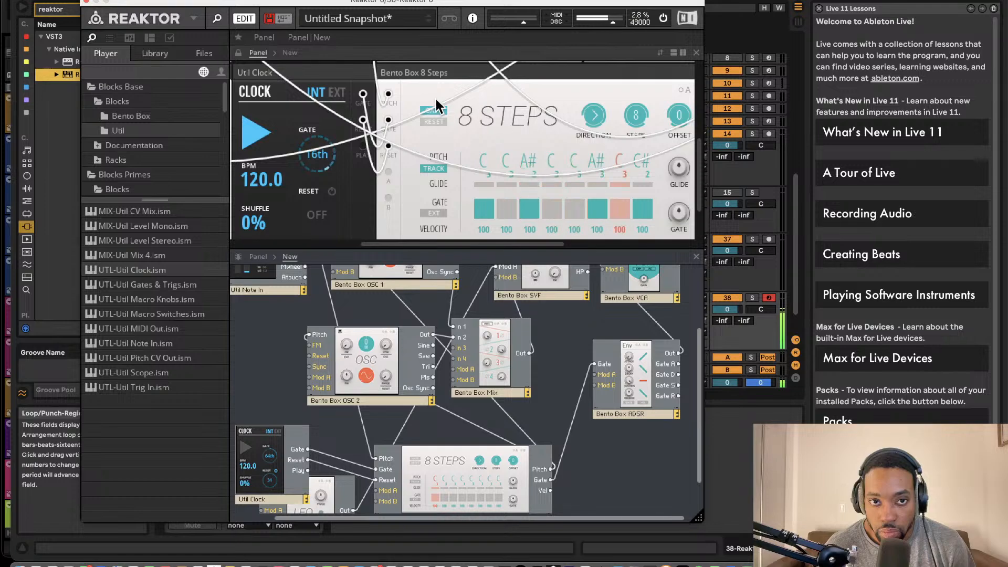
Save the ensemble in the Racks folder under the name BassSyncLS.ens.
left_click(194, 19)
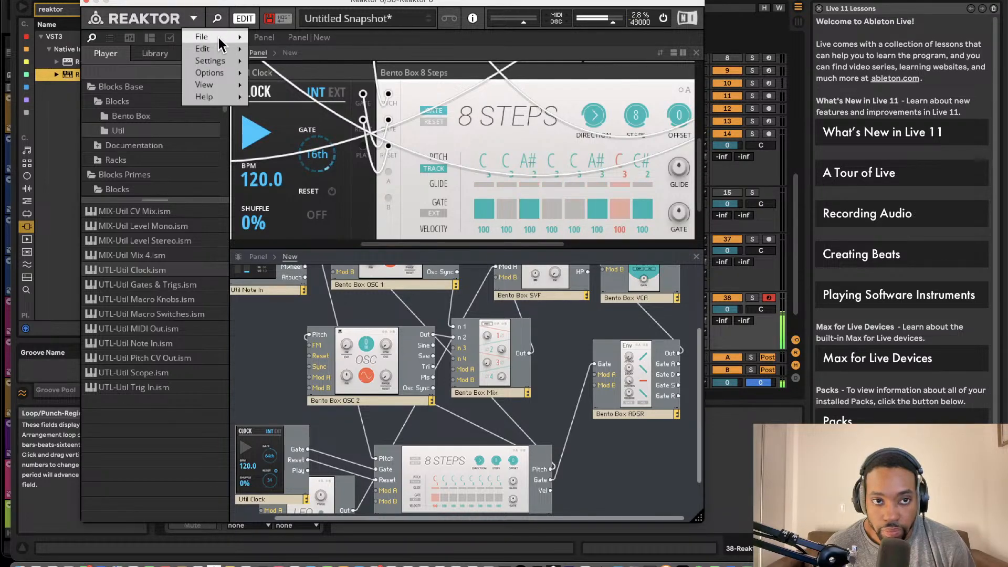
mouse_move(220, 42)
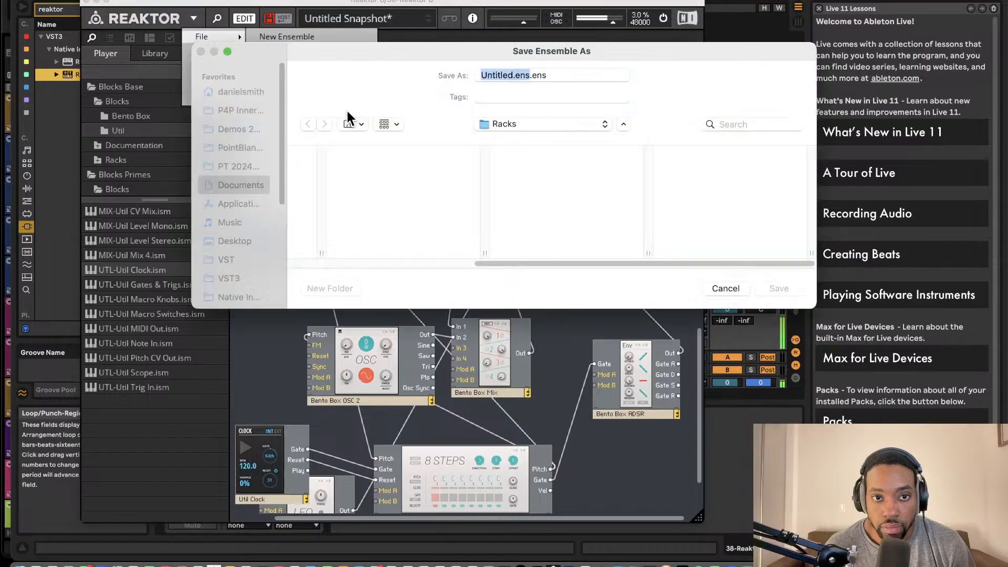
key("BackSpace")
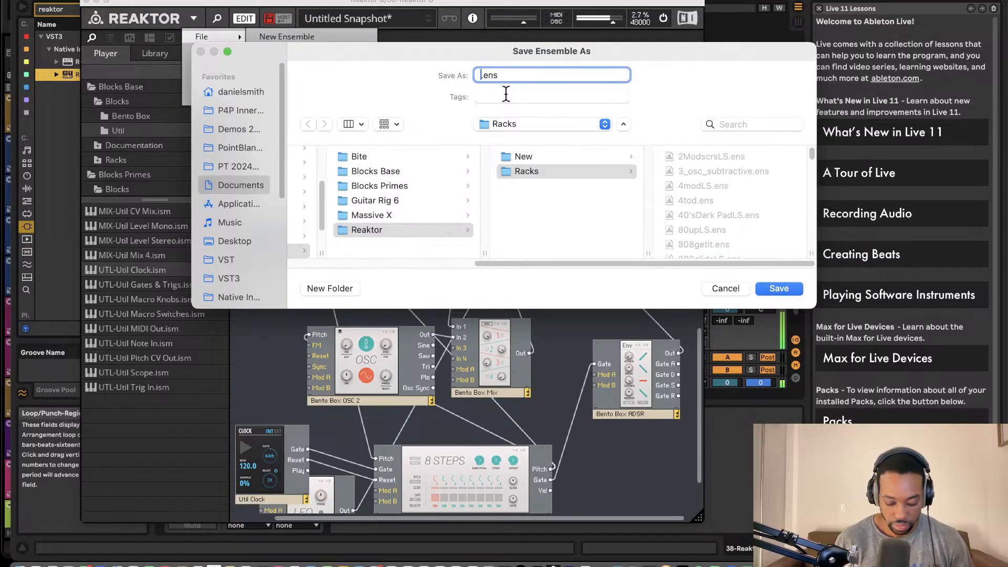
type("BassLS")
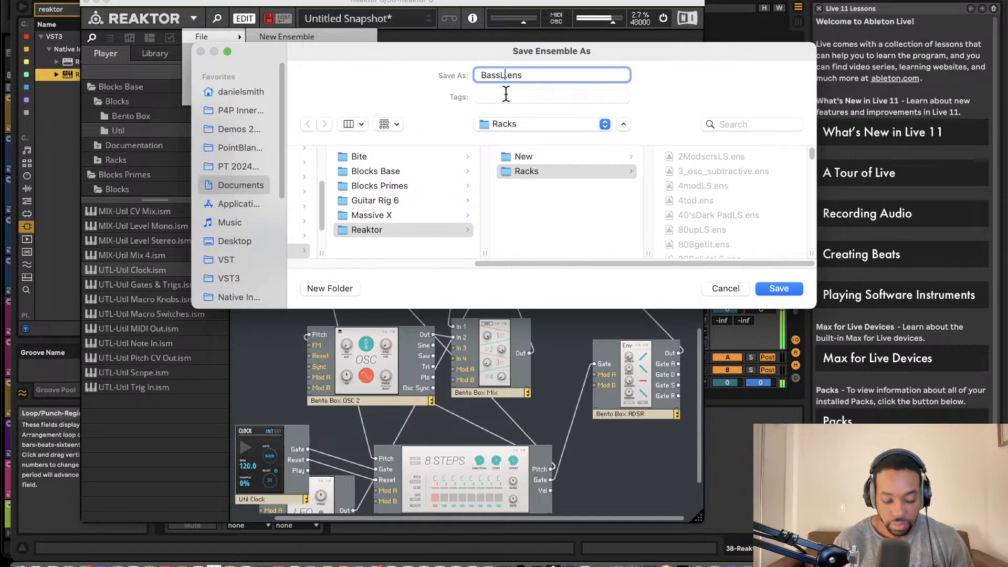
key("BackSpace")
key("BackSpace")
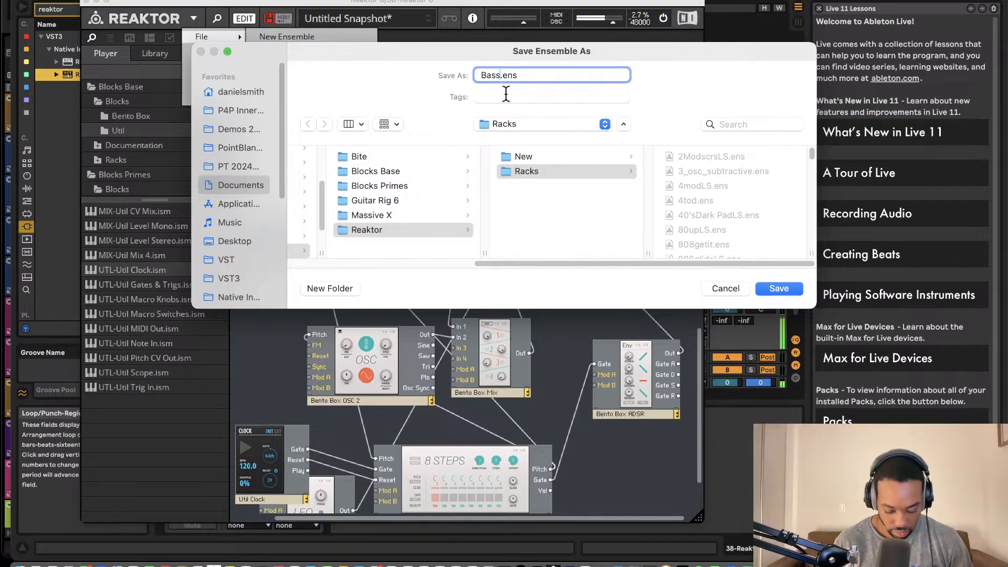
type("SyncL")
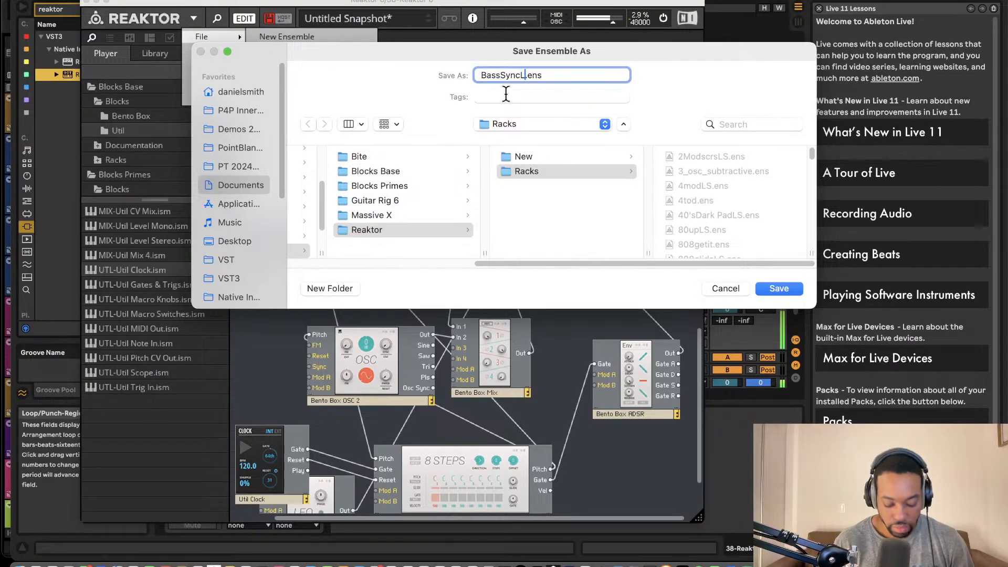
type("S")
left_click(779, 289)
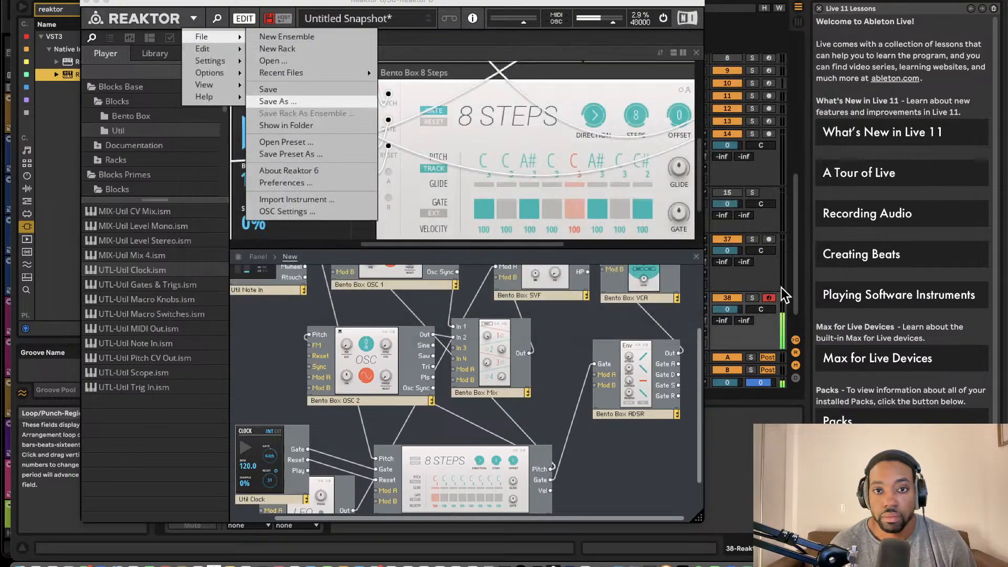
Reopen the instrument from the Reaktor 6 track in Live and review the block wiring, then close its window.
left_click(86, 2)
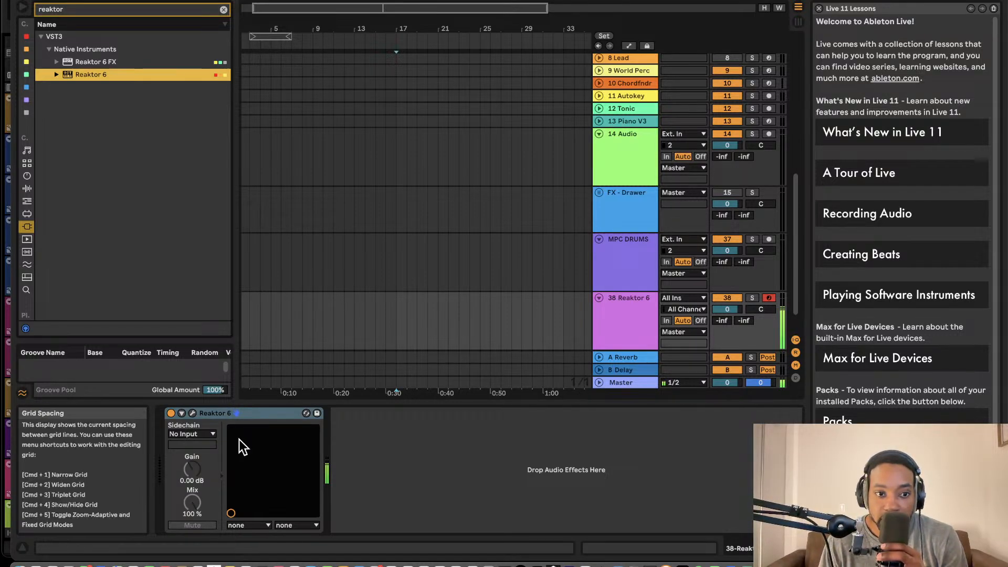
left_click(193, 414)
scroll(392, 303, "down", 3)
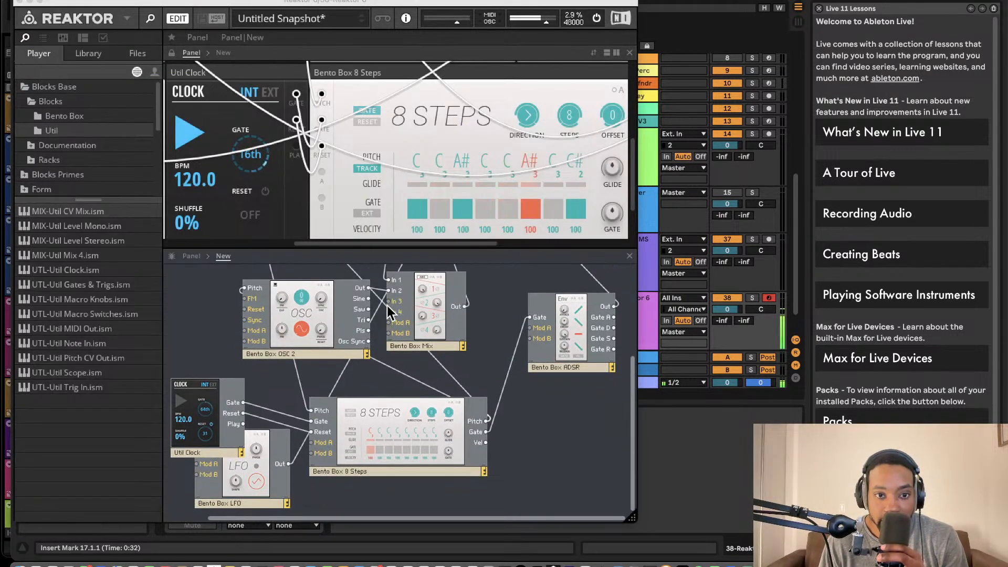
scroll(373, 306, "up", 5)
scroll(372, 306, "left", 2)
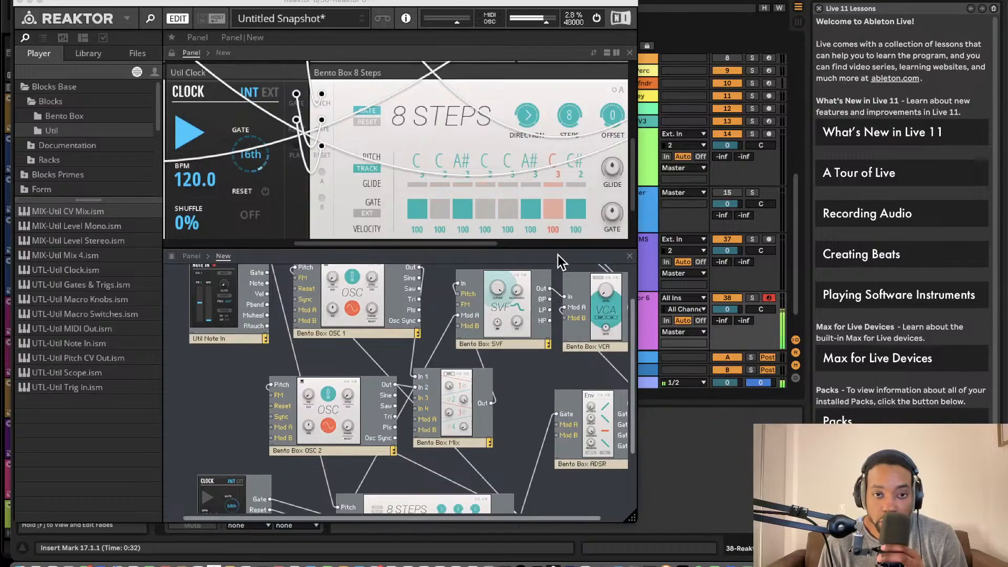
left_click(597, 19)
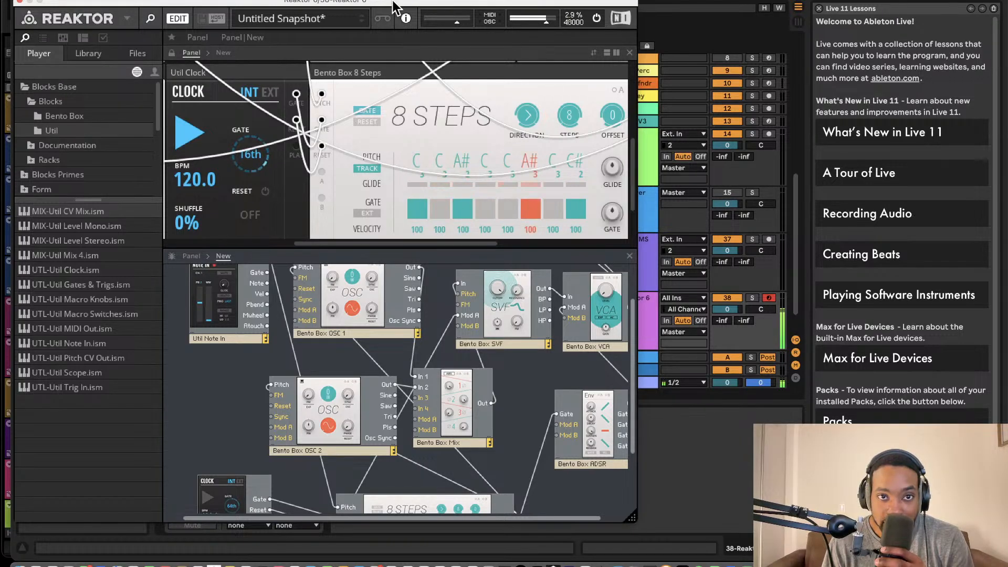
left_click_drag(393, 3, 429, 20)
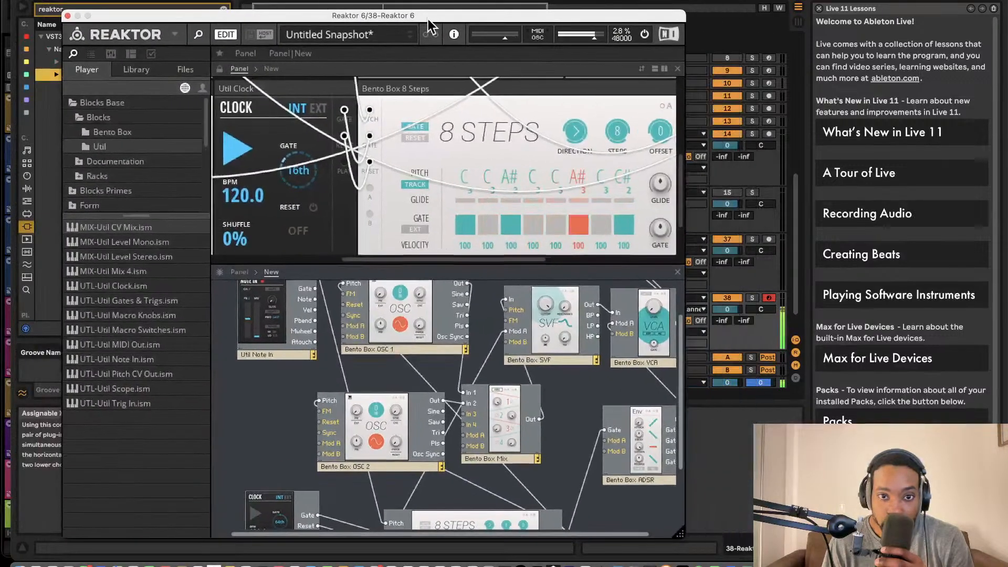
left_click(67, 15)
left_click(426, 341)
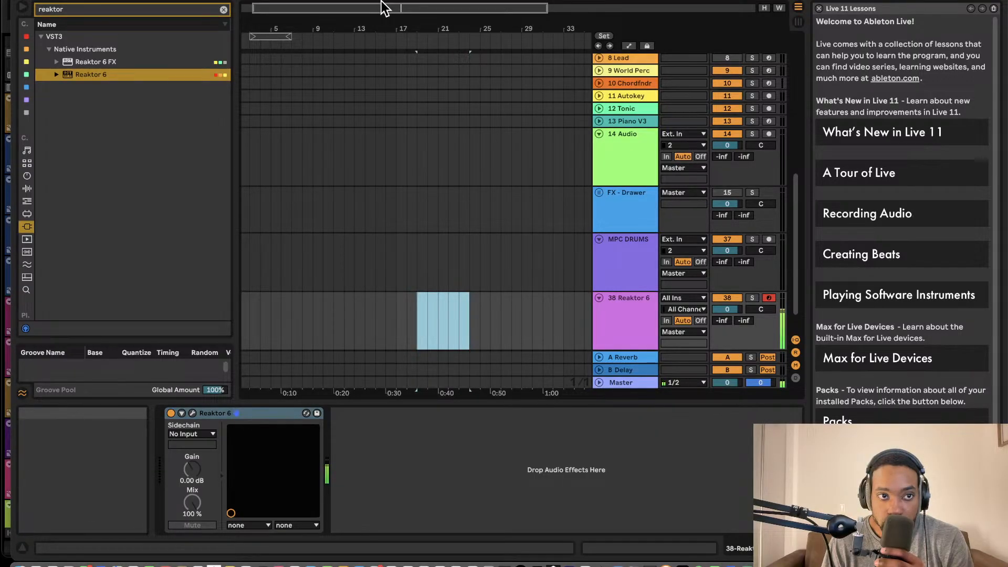
key("F9")
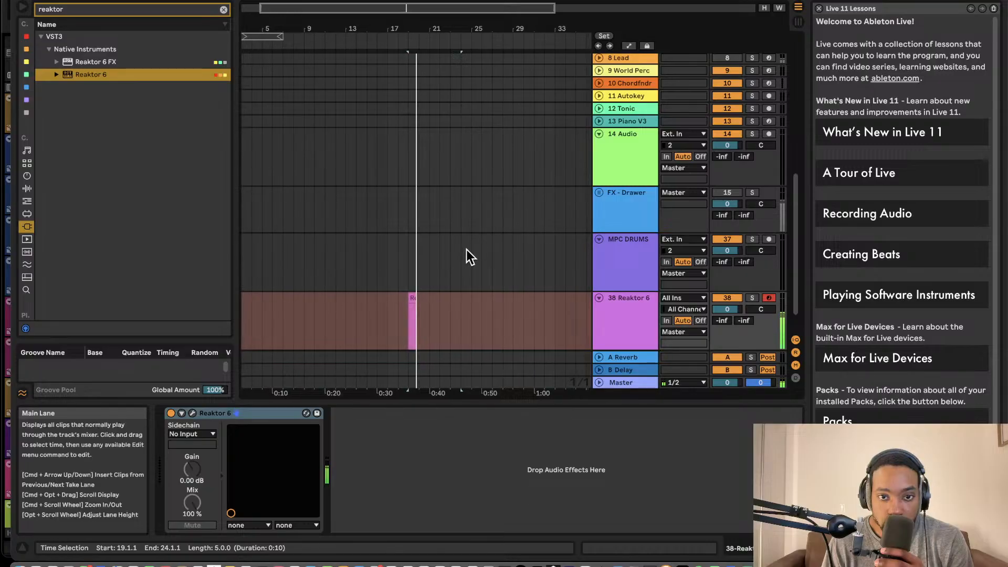
key("space")
key("super+z")
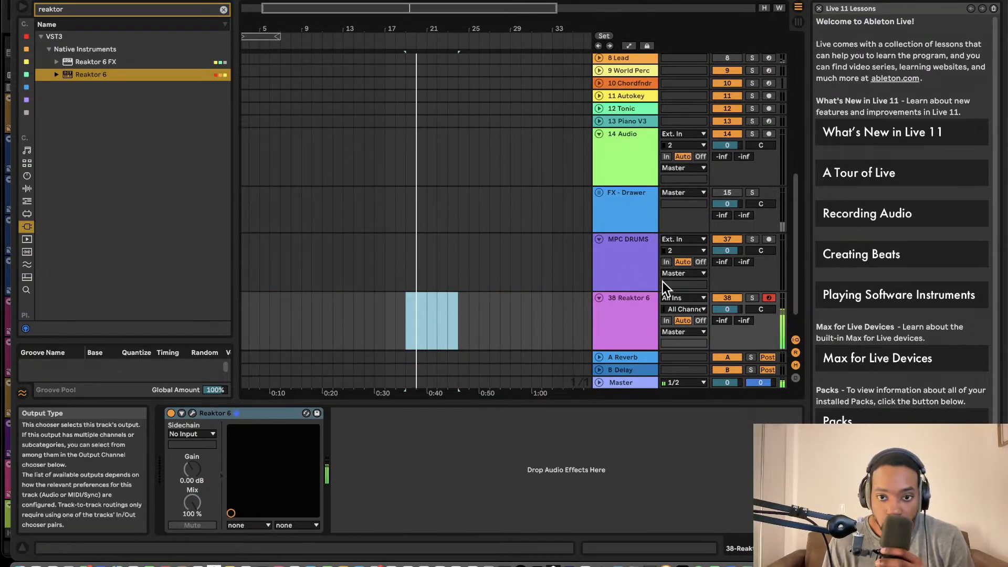
Add a new audio track below the Reaktor 6 track in the arrangement.
scroll(540, 286, "down", 2)
scroll(539, 286, "left", 1)
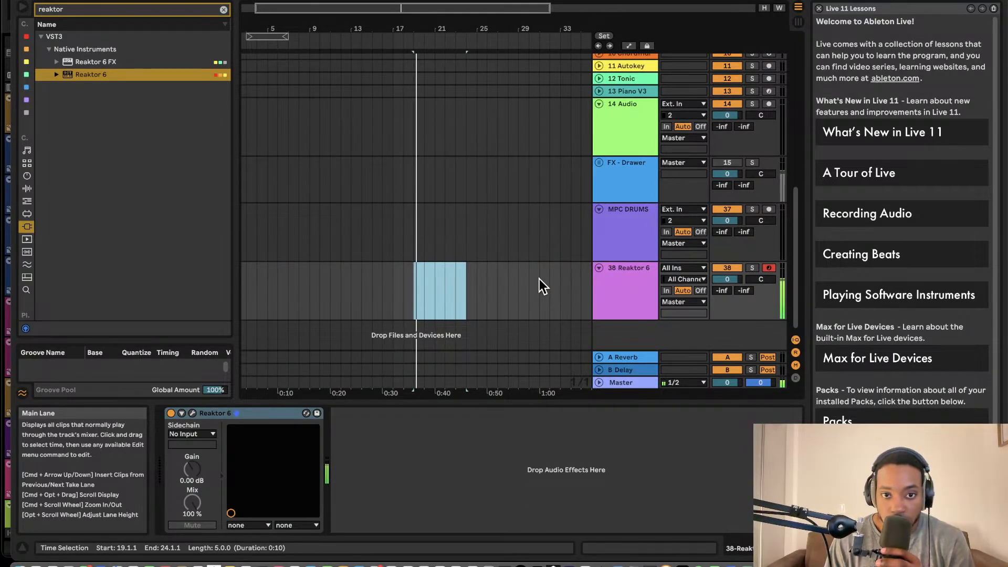
key("super+t")
left_click(628, 241)
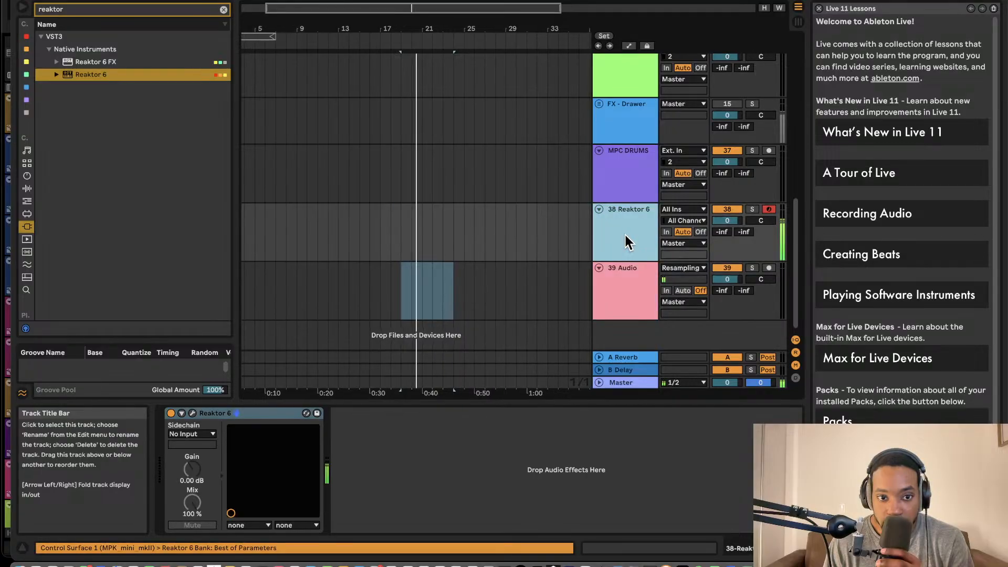
left_click(192, 413)
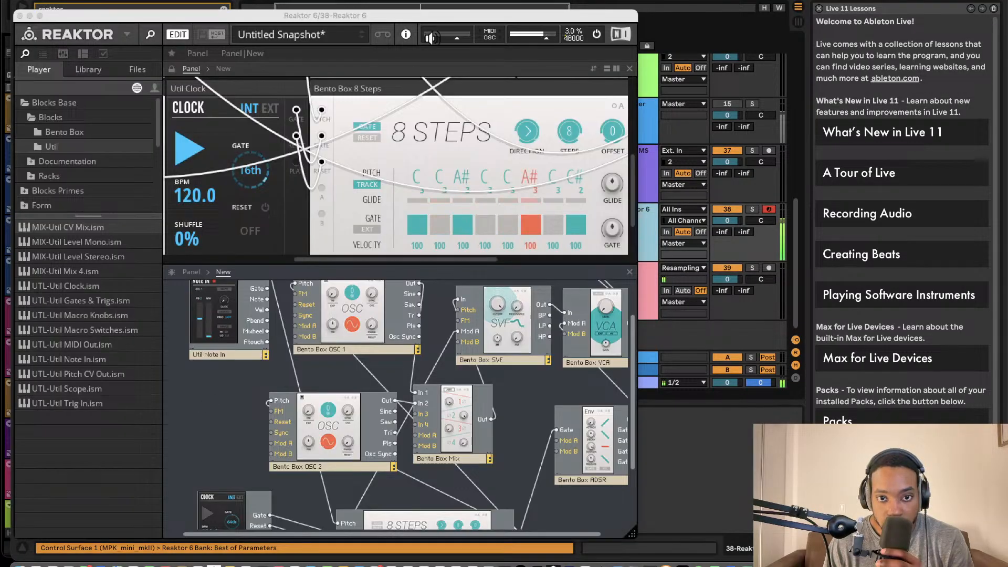
left_click(597, 34)
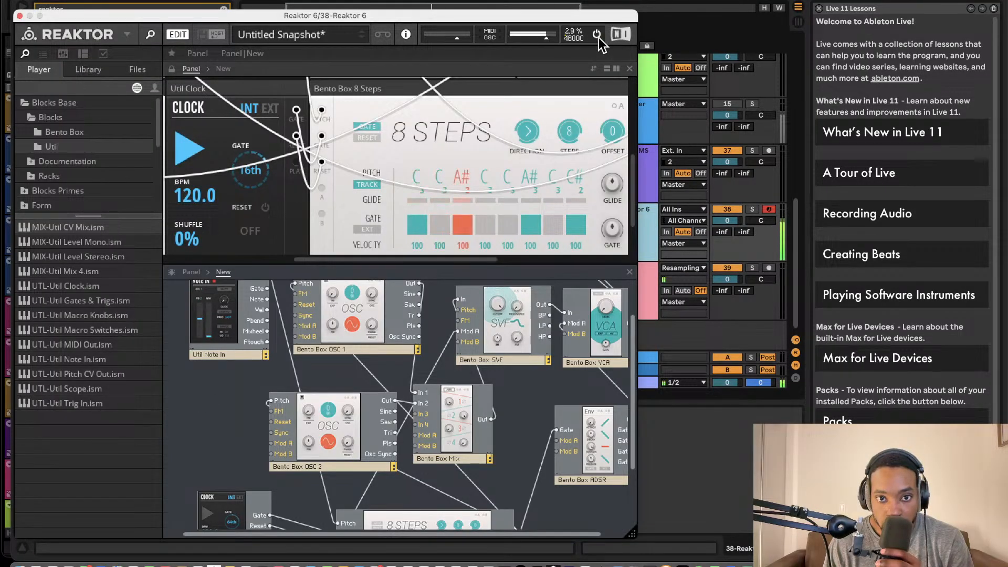
left_click(20, 17)
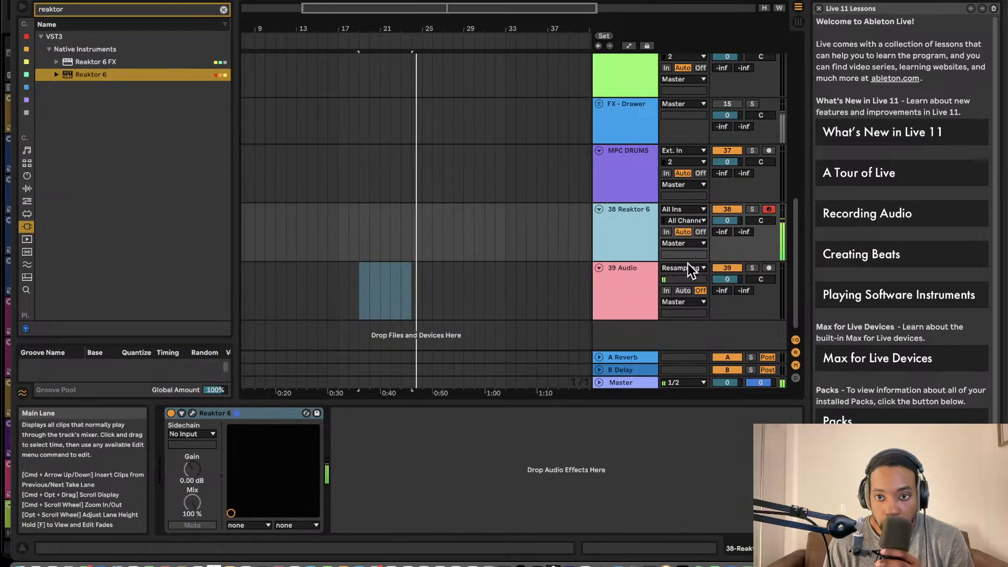
Arm the new 39 Audio track and start an arrangement recording from bar 1.
left_click(769, 268)
left_click(367, 294)
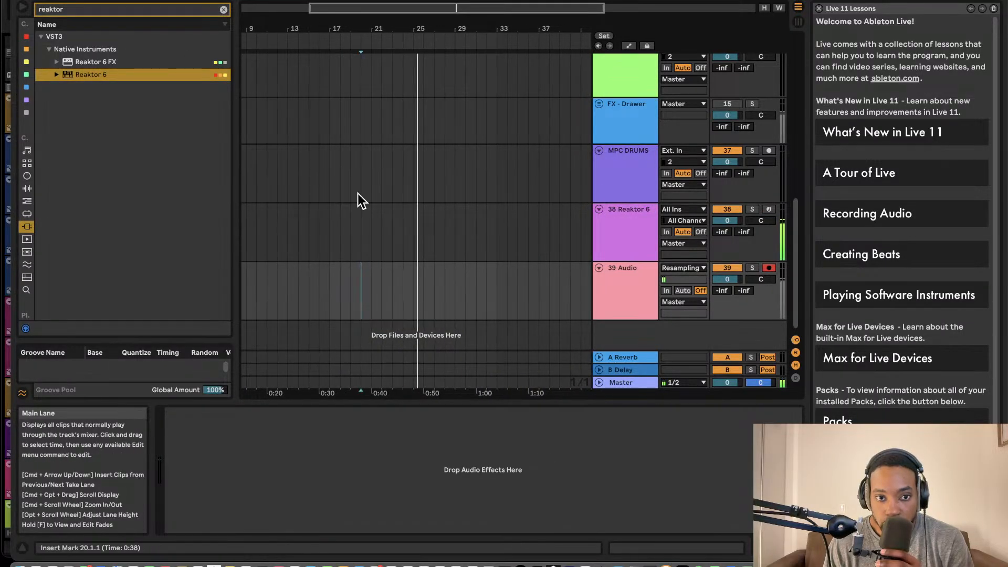
left_click_drag(411, 10, 418, 11)
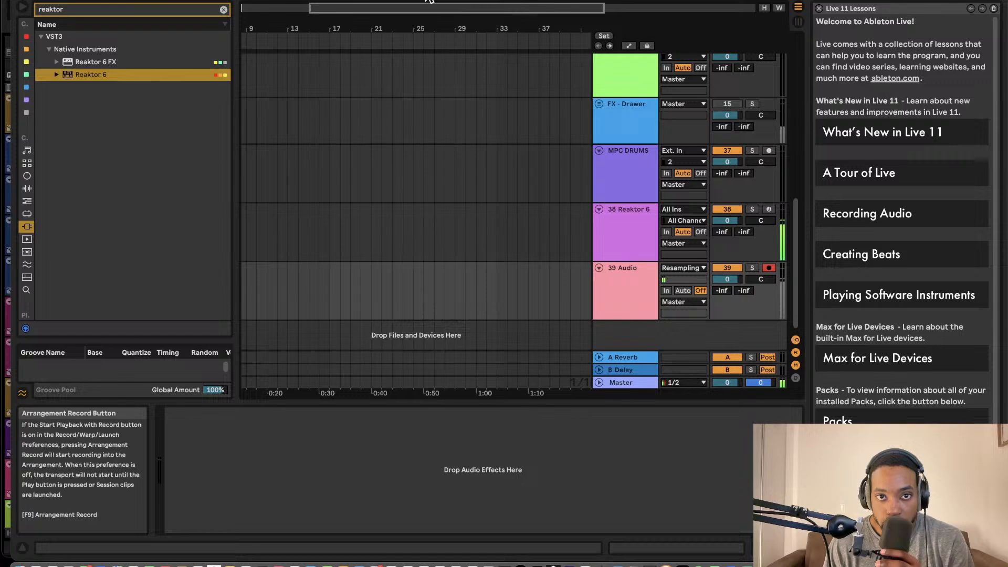
left_click(424, 0)
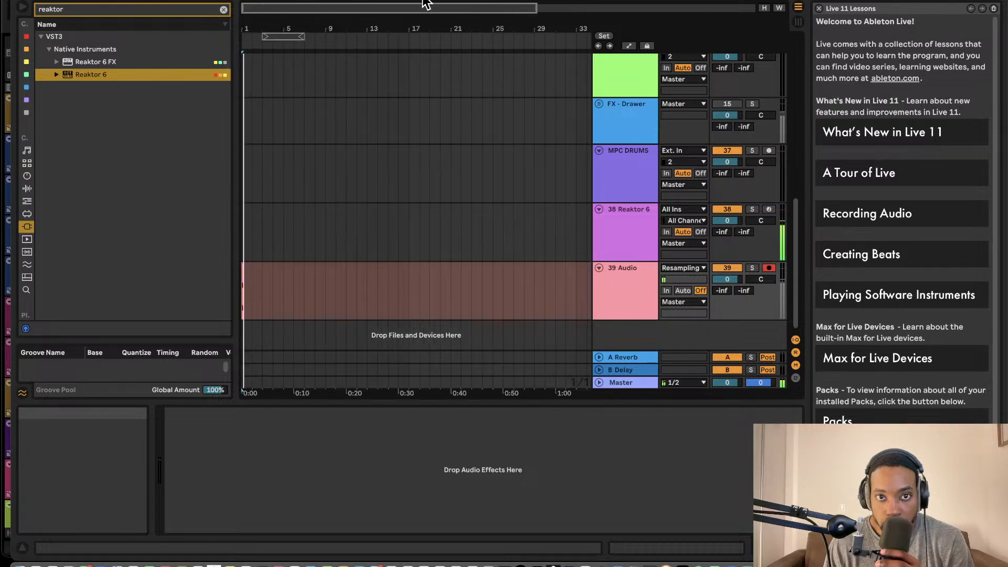
Open the Reaktor 6 instrument from its track, check the recent files list for the saved ensemble, and close its window.
left_click(603, 209)
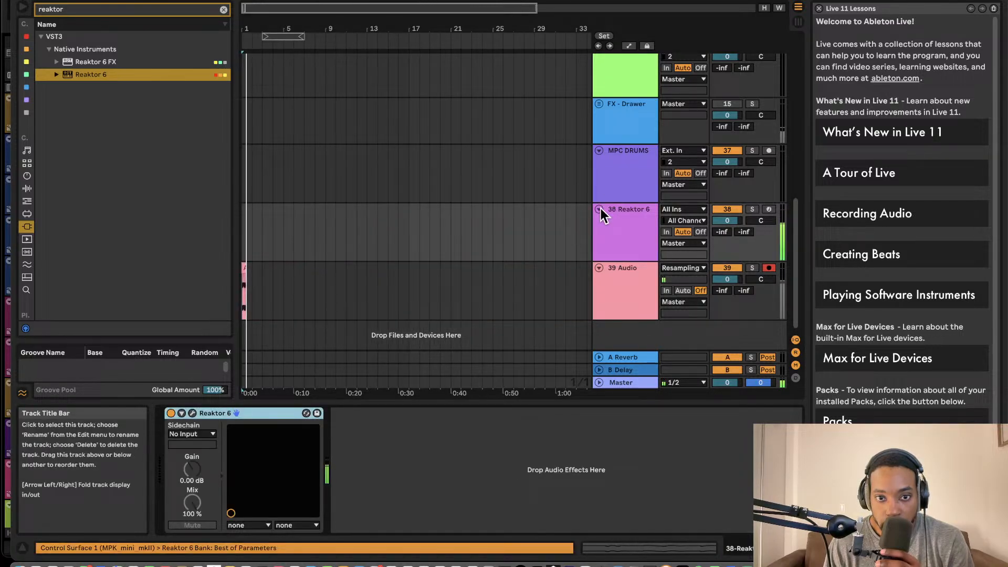
left_click(194, 413)
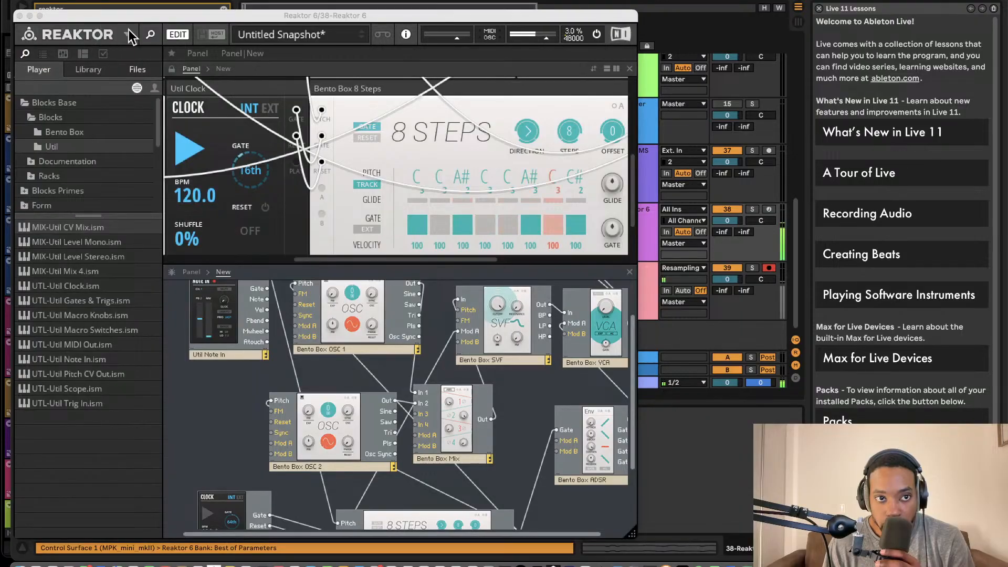
left_click(128, 32)
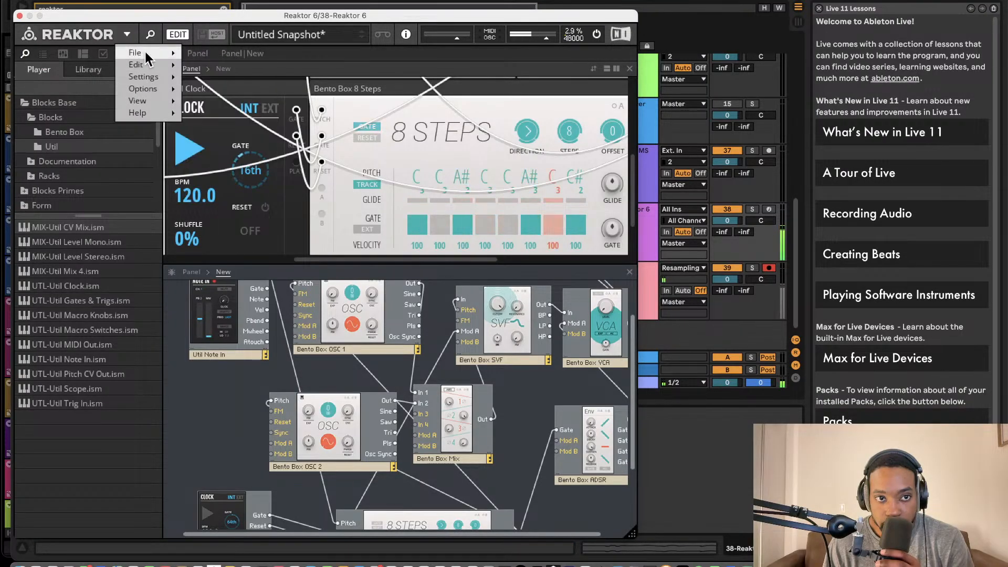
mouse_move(147, 54)
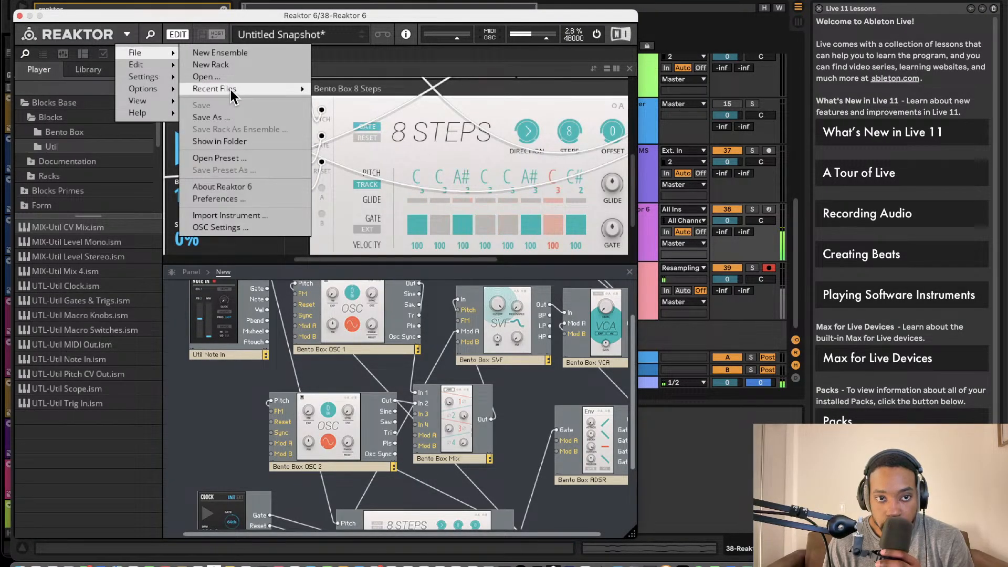
mouse_move(231, 91)
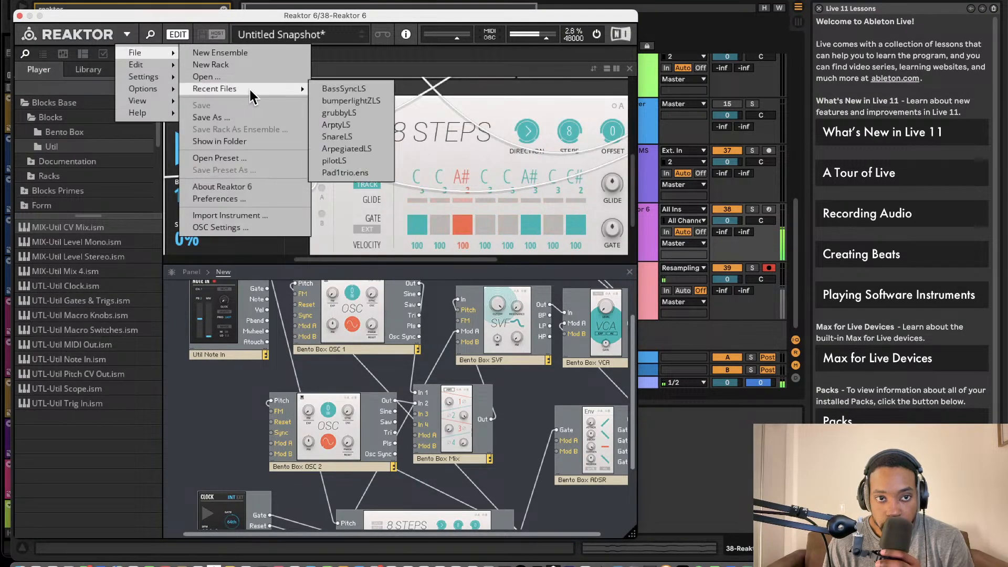
left_click(371, 112)
left_click(19, 16)
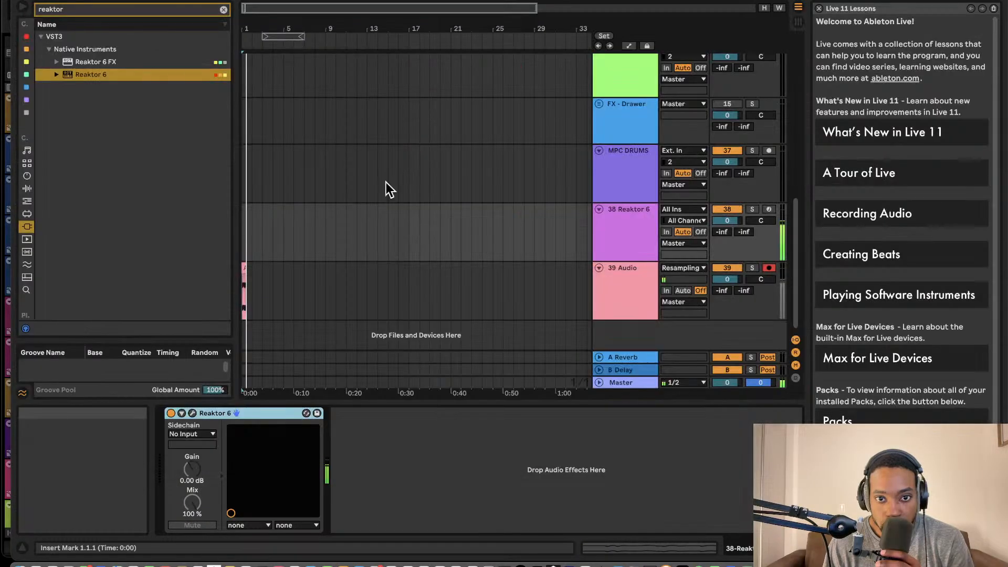
Record a new take on the 39 Audio track from bar 13, lowering the cue volume to -17.0 while it runs.
left_click(369, 285)
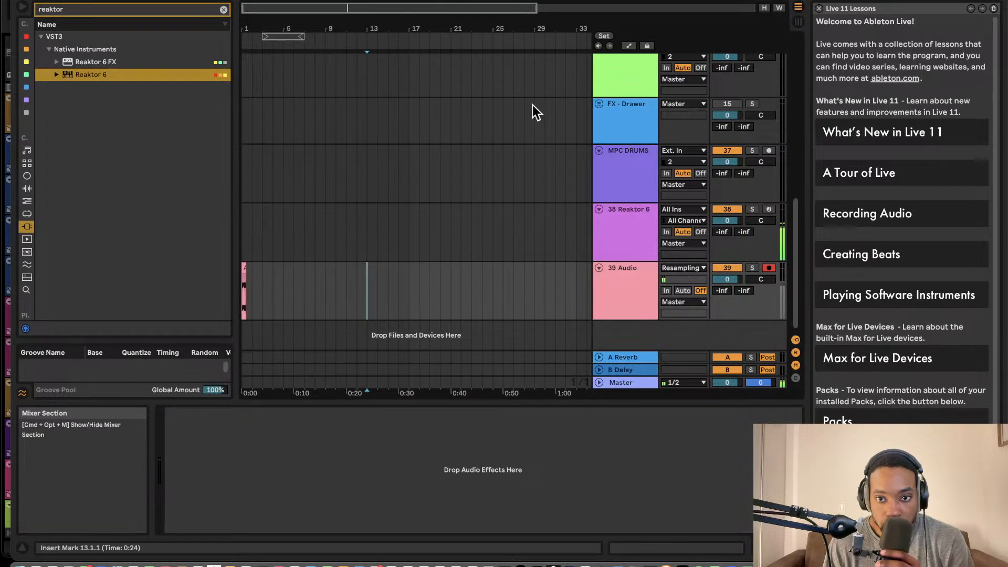
left_click(434, 2)
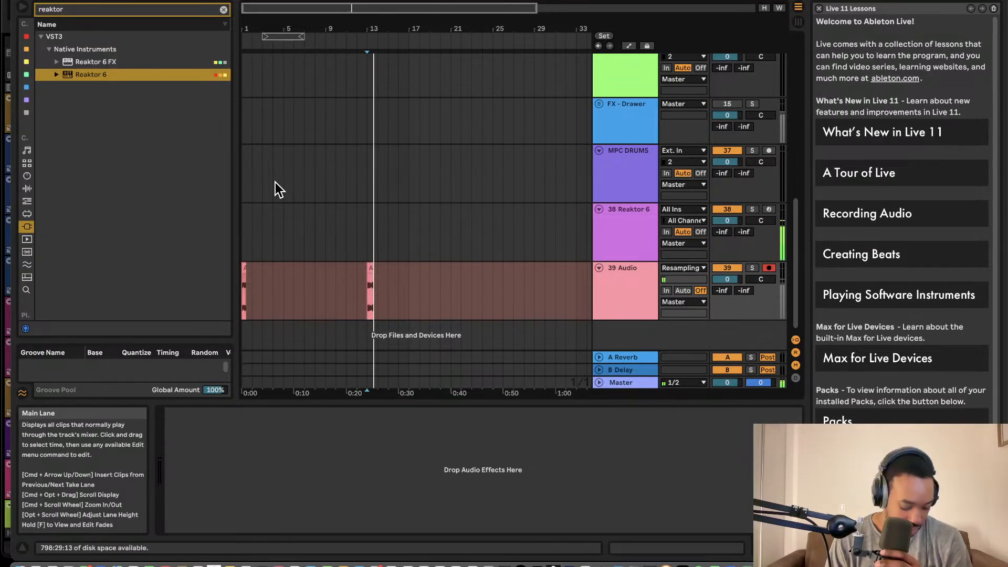
key("Tab")
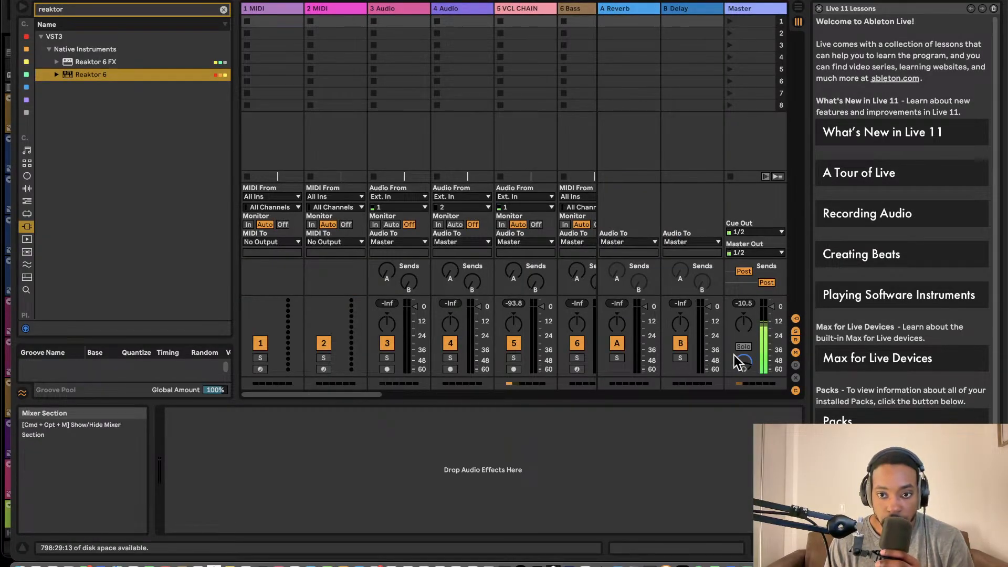
key("Tab")
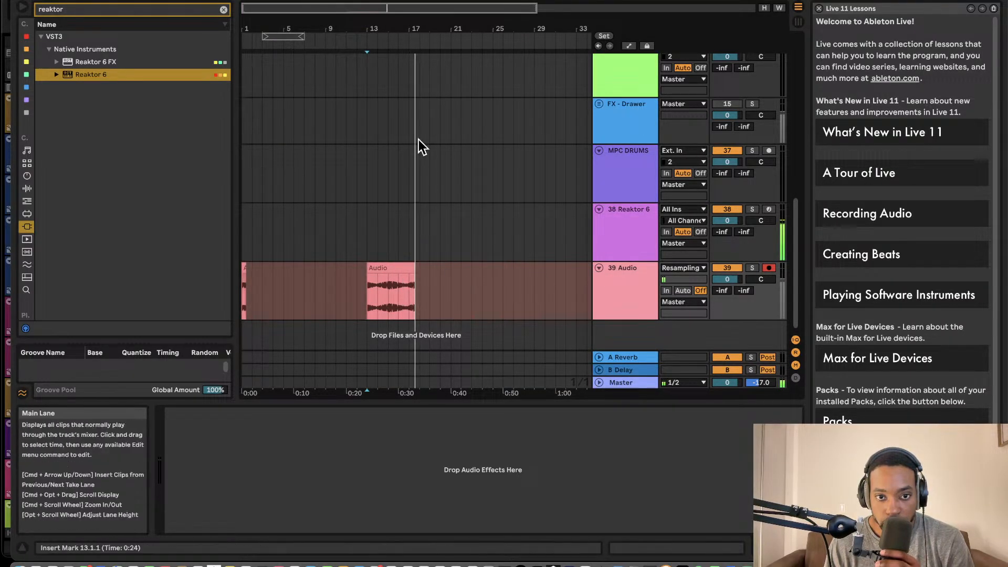
left_click(417, 1)
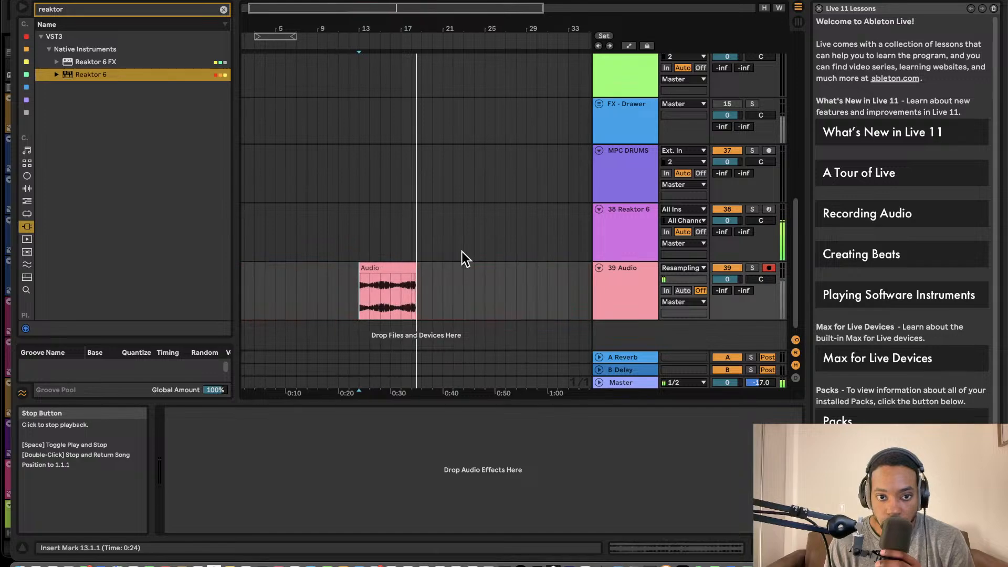
Trim the recorded clip to end at bar 18 and deactivate the Reaktor 6 track.
left_click_drag(416, 268, 411, 269)
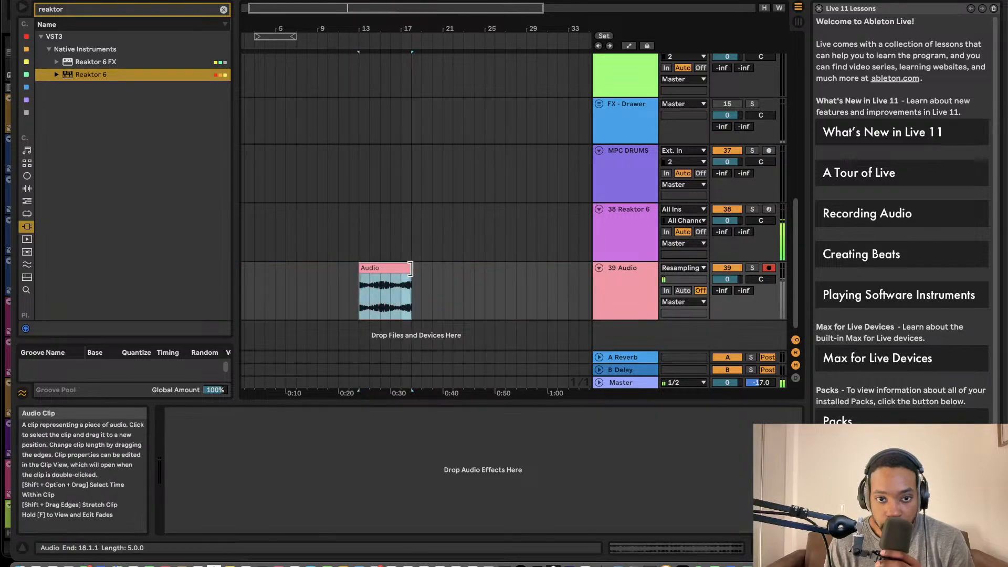
left_click(736, 212)
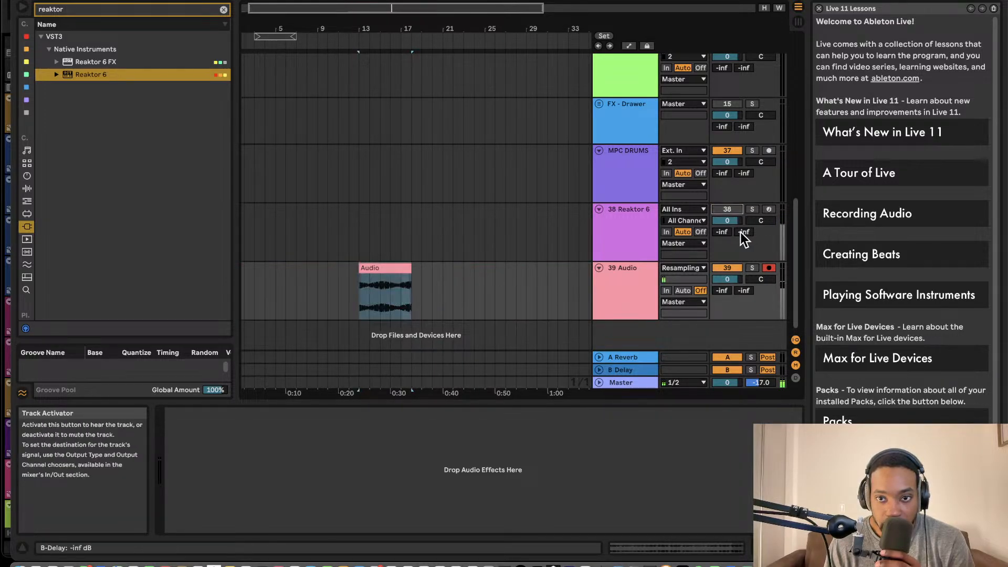
Play the recorded clip in a loop over bars 13 to 18 and raise its clip gain to 4.50 dB.
left_click(397, 269)
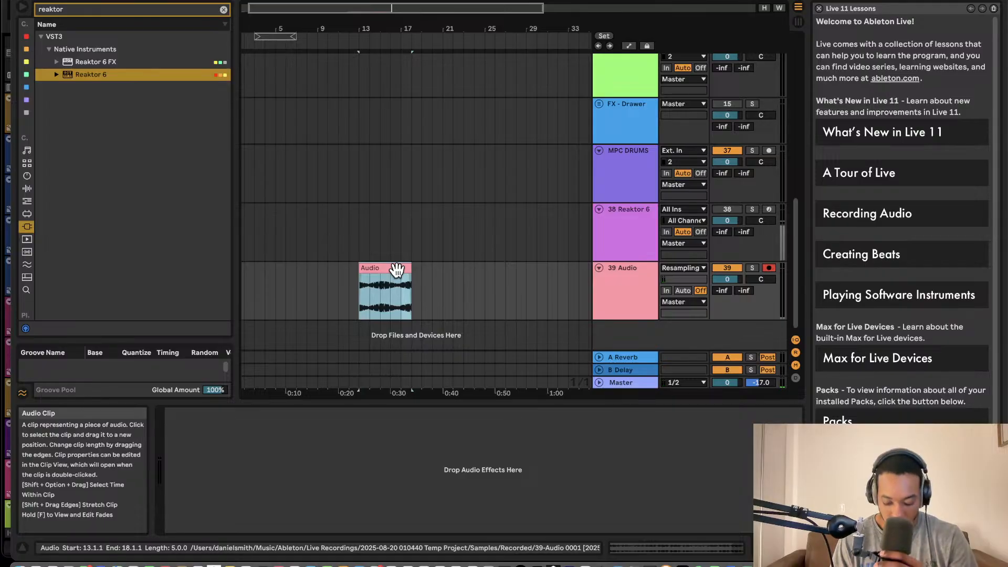
key("super+l")
key("space")
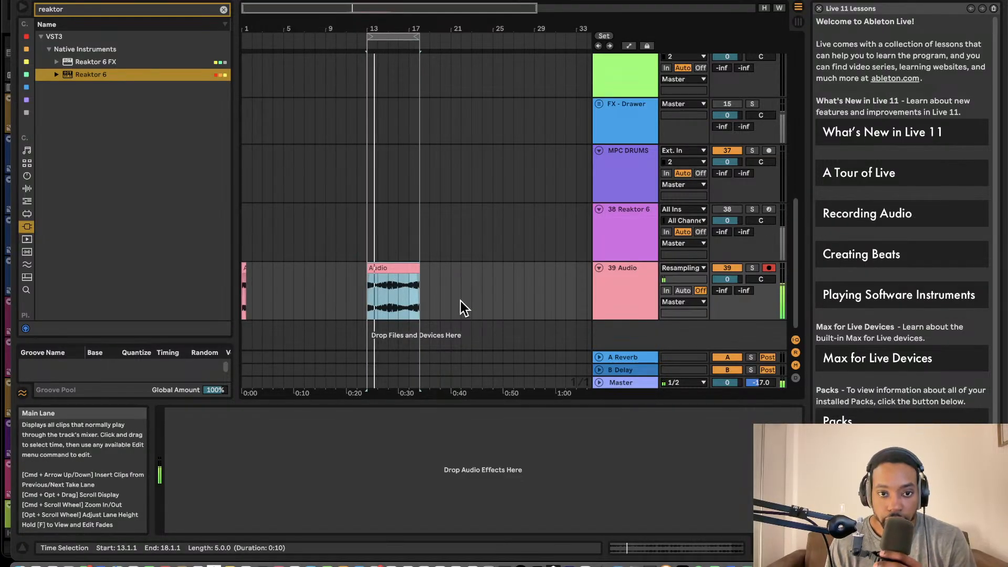
double_click(402, 270)
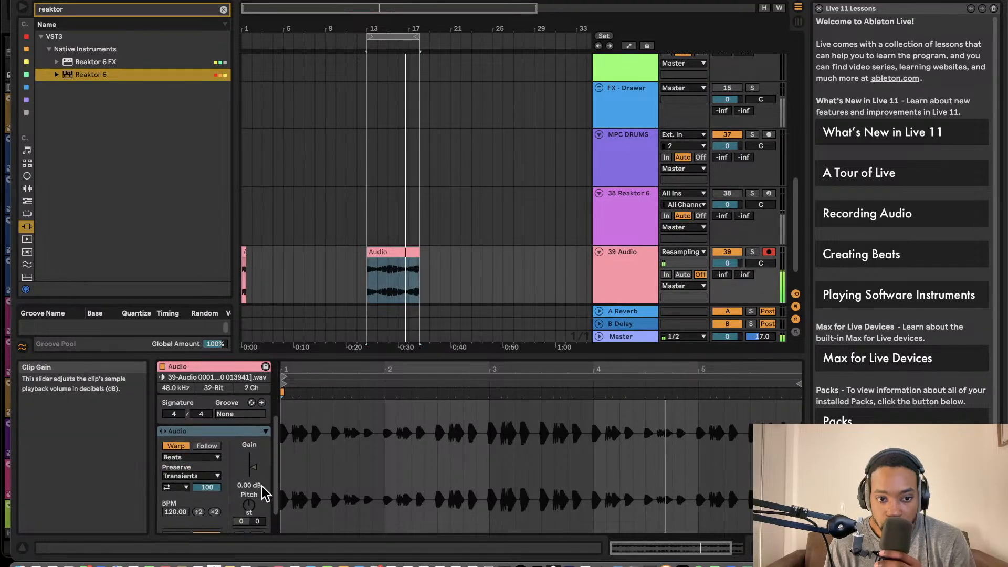
mouse_move(253, 472)
left_mouse_down()
mouse_move(254, 488)
mouse_move(253, 464)
left_mouse_up()
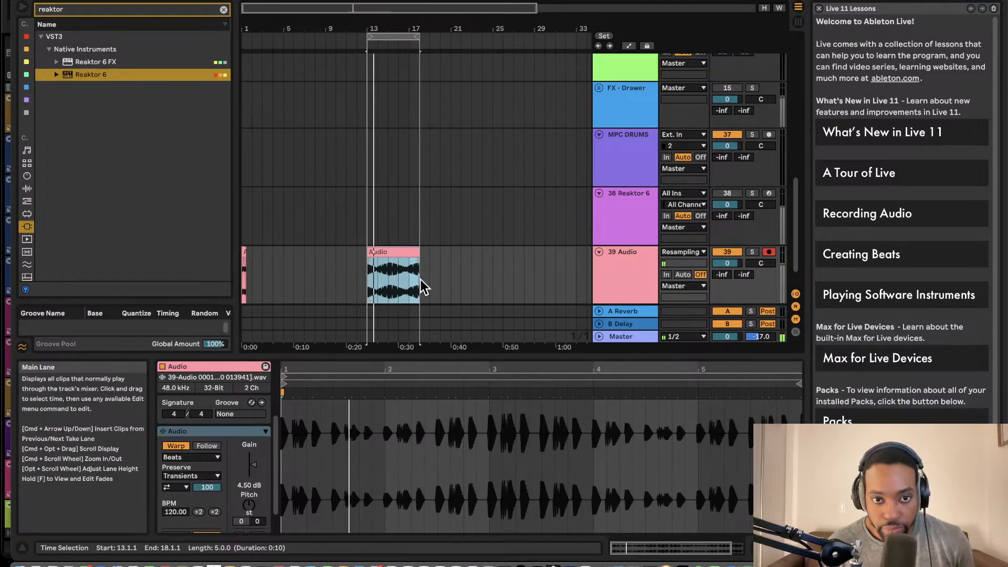
Clear the browser's reaktor search and look through the full list of third-party plug-ins.
left_click(26, 36)
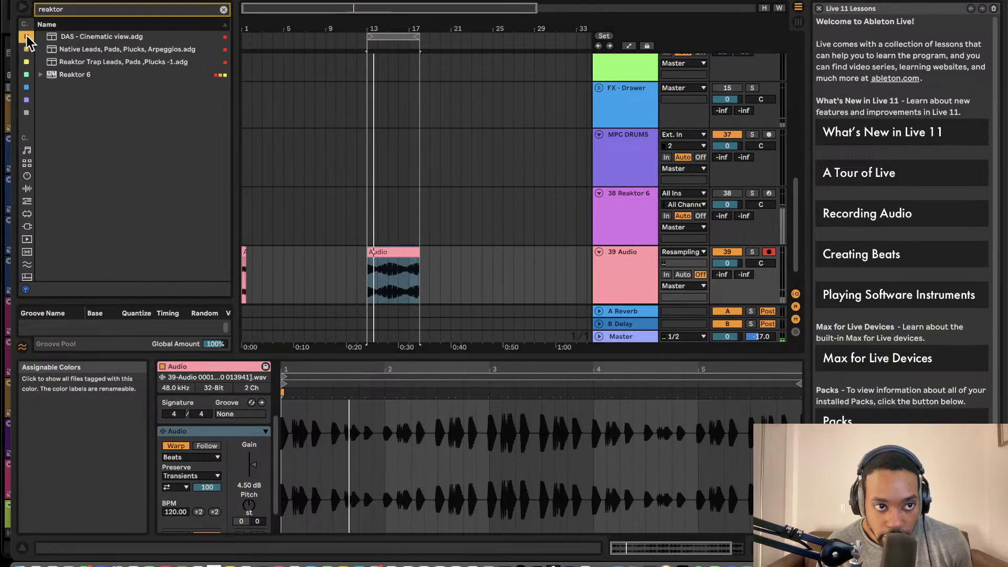
scroll(26, 205, "down", 3)
left_click(31, 124)
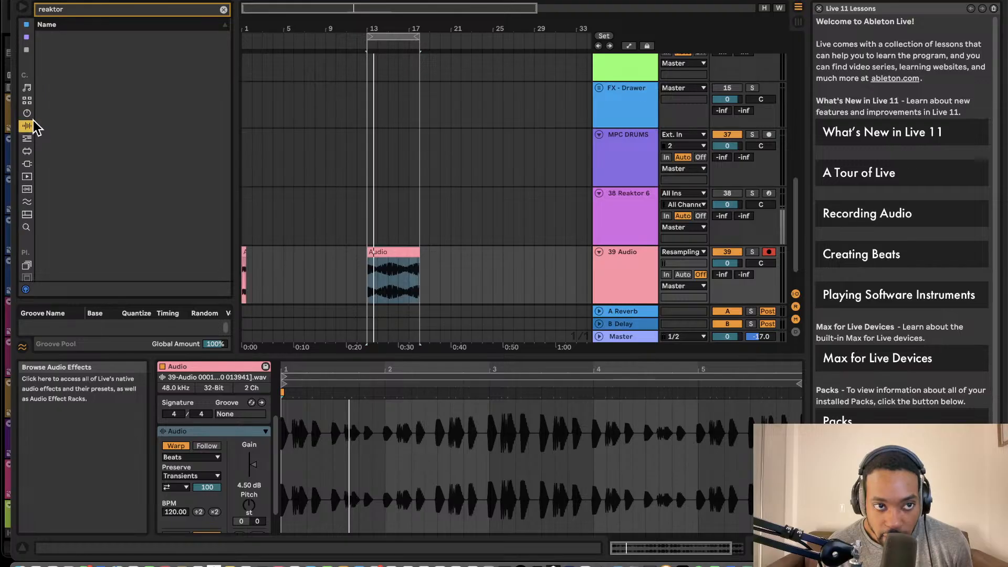
left_click(27, 164)
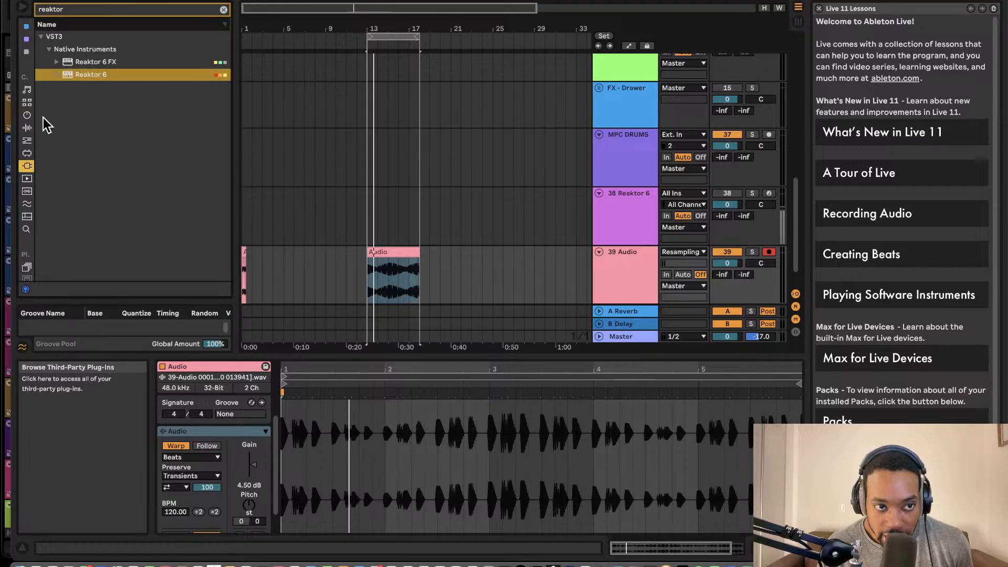
left_click(224, 10)
scroll(29, 210, "down", 2)
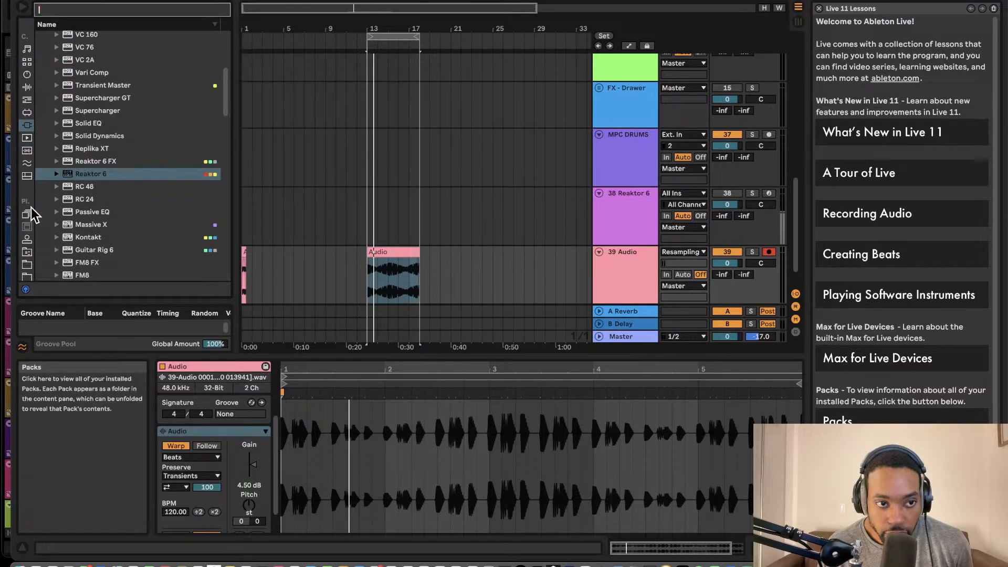
scroll(30, 210, "down", 2)
Browse the audio effect racks, MIDI effects and Max for Live devices, then return to the plug-in list.
left_click(29, 86)
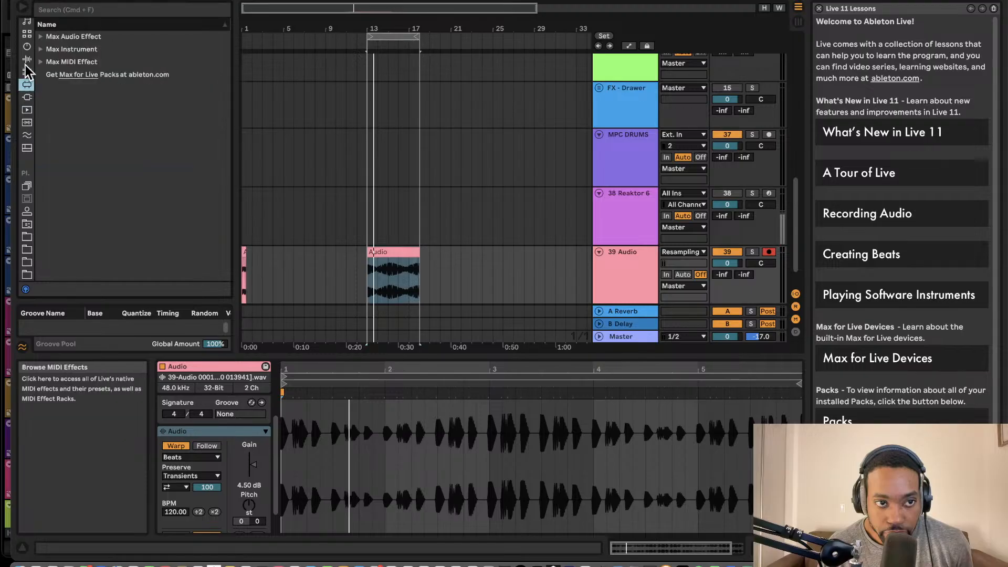
left_click(28, 59)
left_click(27, 72)
left_click(27, 59)
scroll(56, 86, "up", 5)
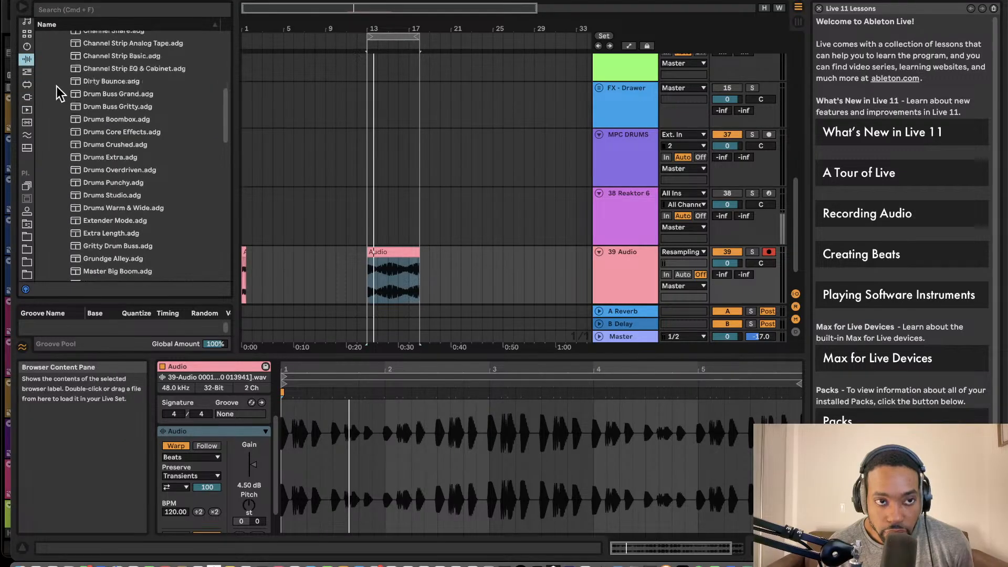
scroll(115, 123, "down", 3)
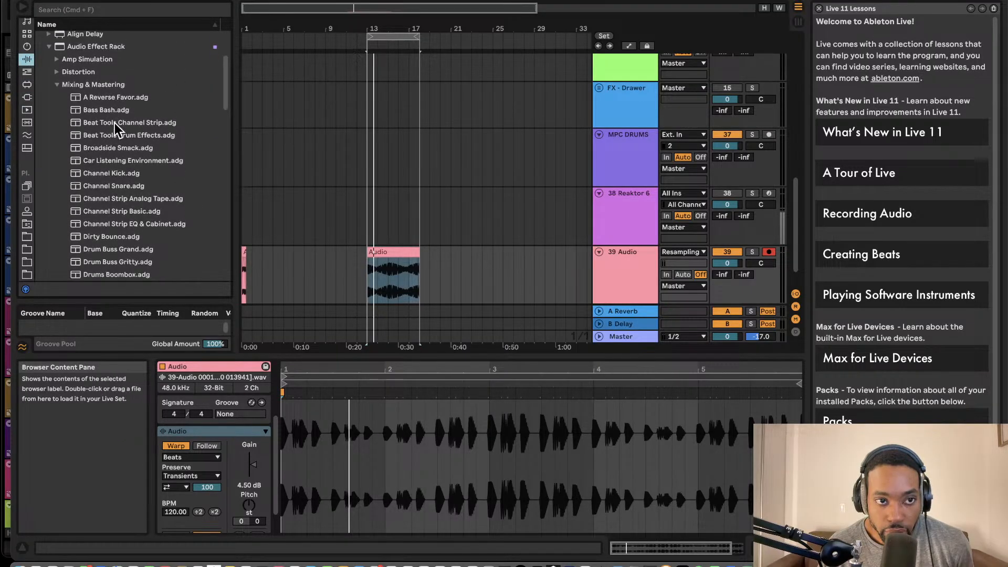
scroll(31, 175, "down", 5)
scroll(30, 175, "up", 5)
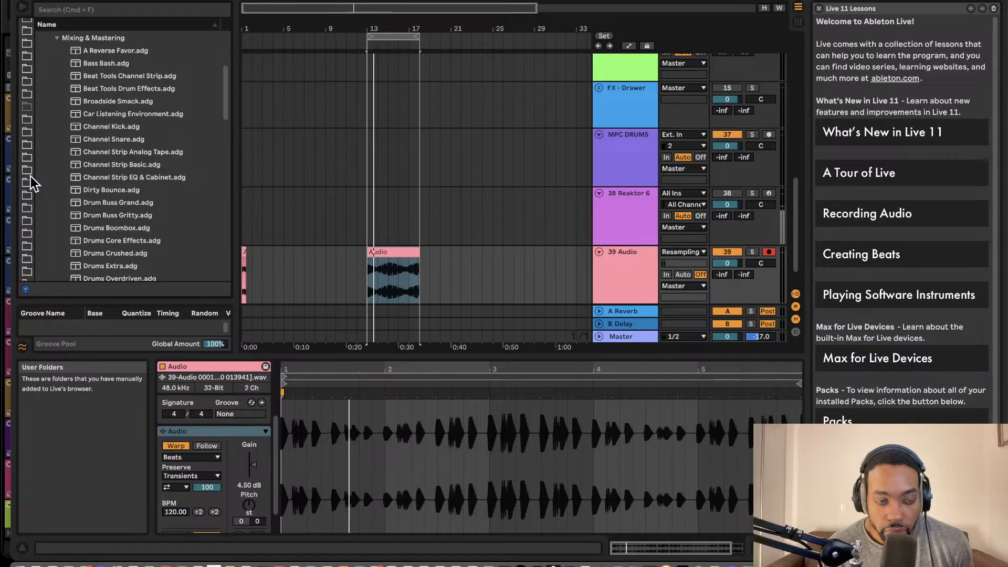
scroll(31, 177, "down", 2)
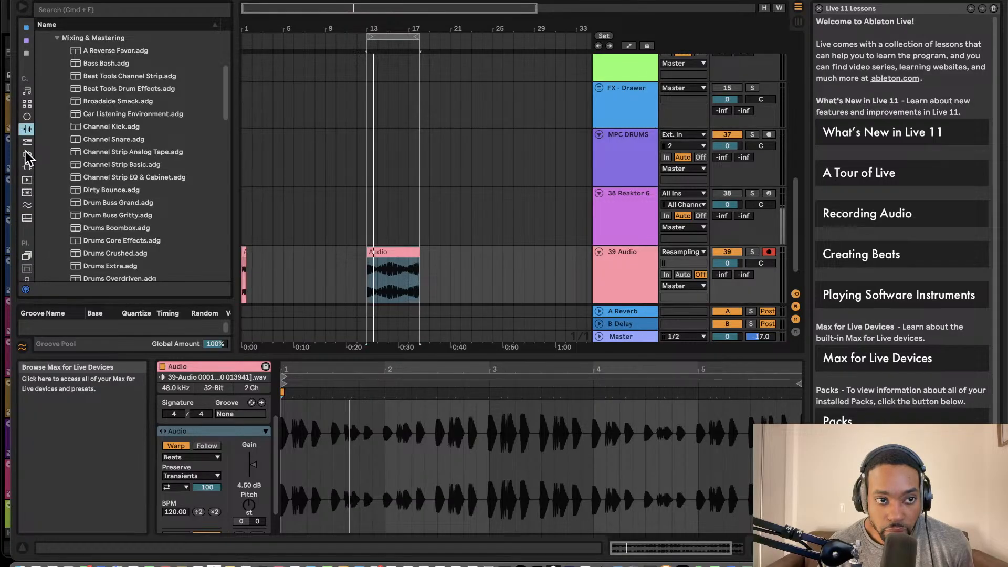
left_click(27, 142)
left_click(30, 155)
left_click(30, 133)
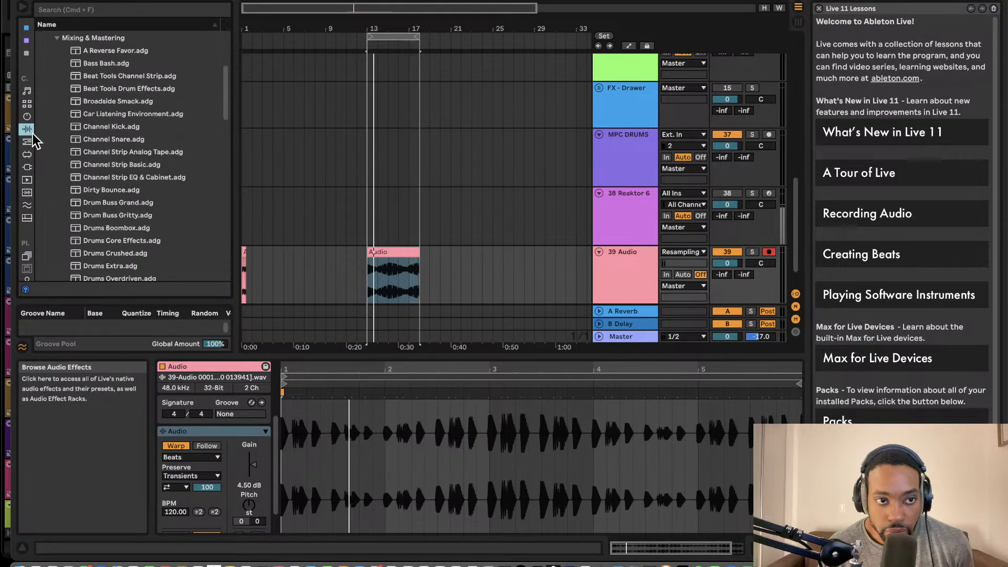
scroll(51, 147, "down", 10)
left_click(24, 143)
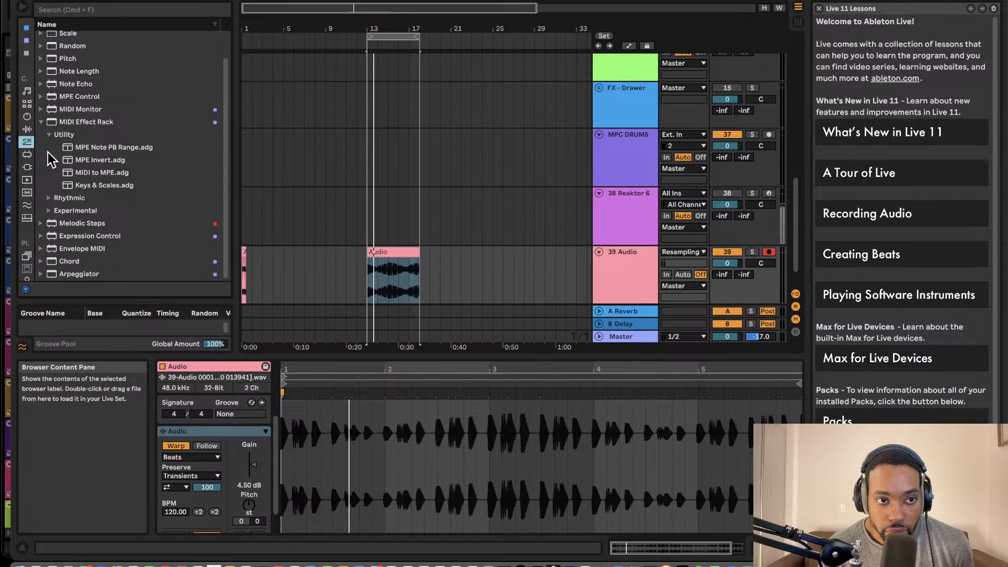
left_click(23, 133)
scroll(44, 173, "down", 2)
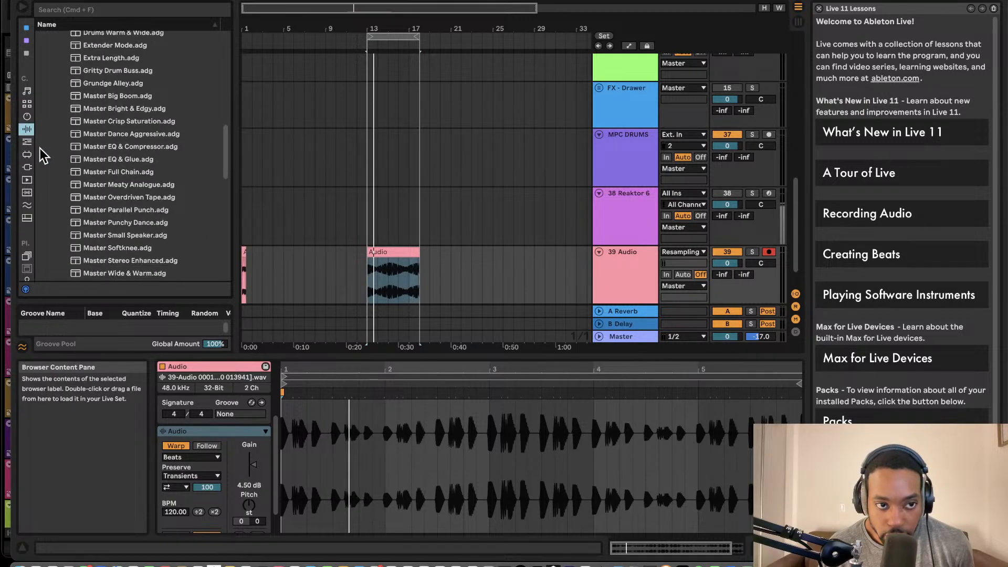
left_click(27, 165)
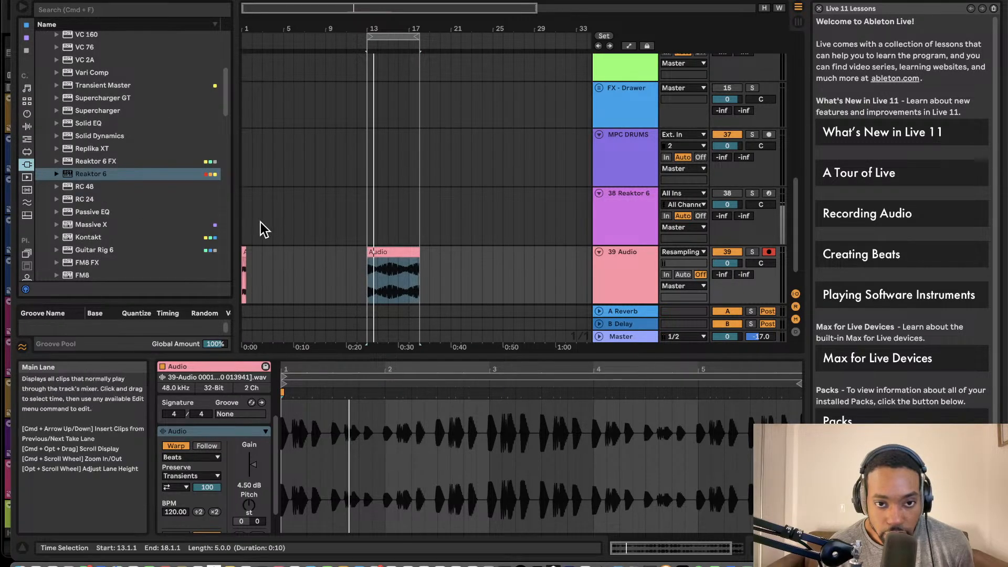
Duplicate the recorded clip until four copies fill bars 13 to 33 on the 39 Audio track, and select all four.
left_click(380, 250)
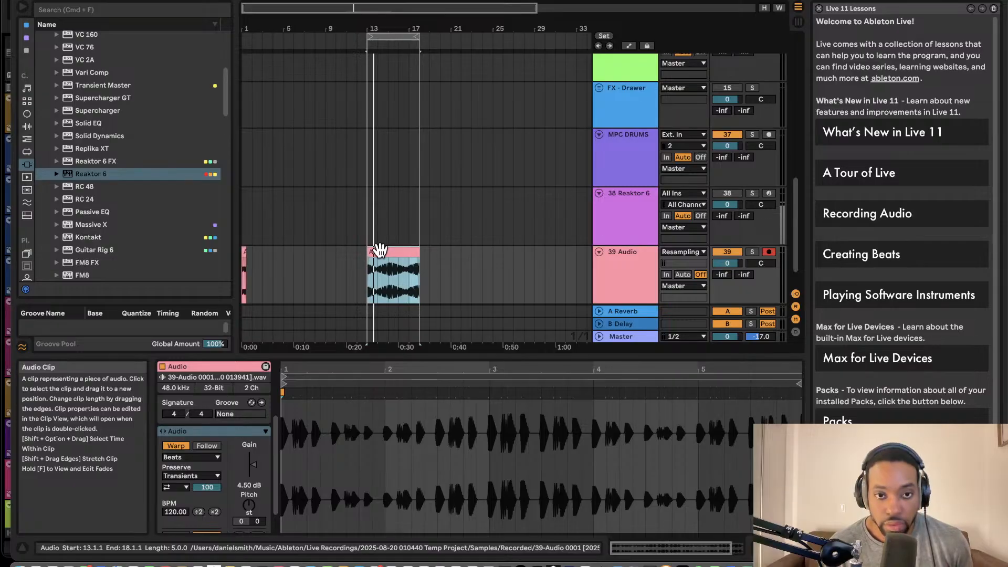
key("super+d")
key("super+d")
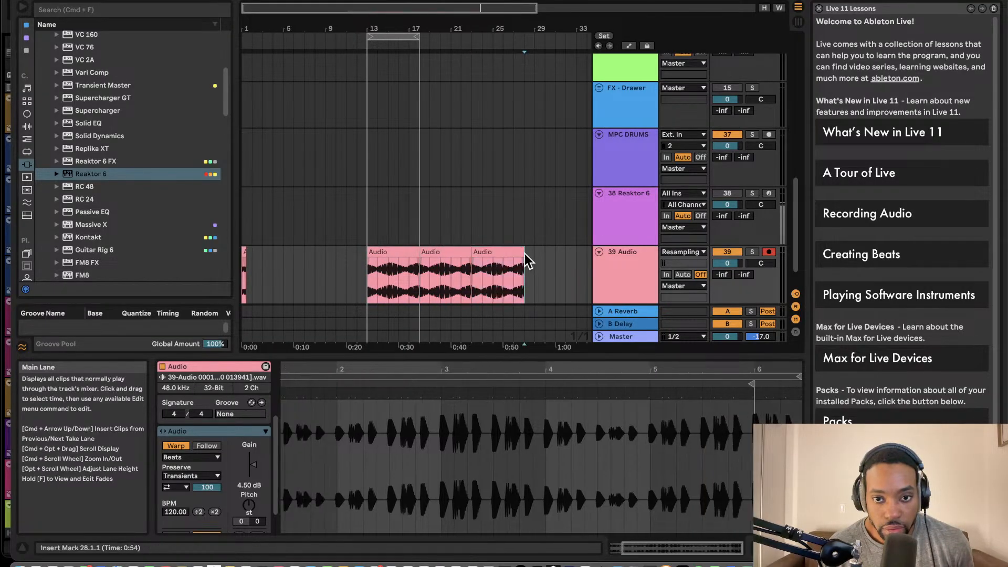
left_click_drag(524, 254, 367, 254)
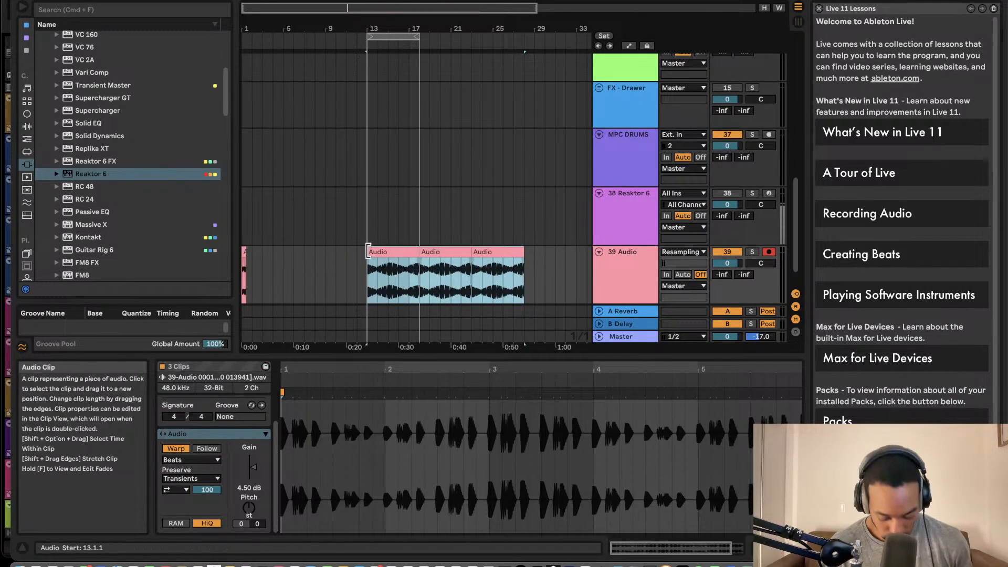
left_click(479, 254)
key("super+d")
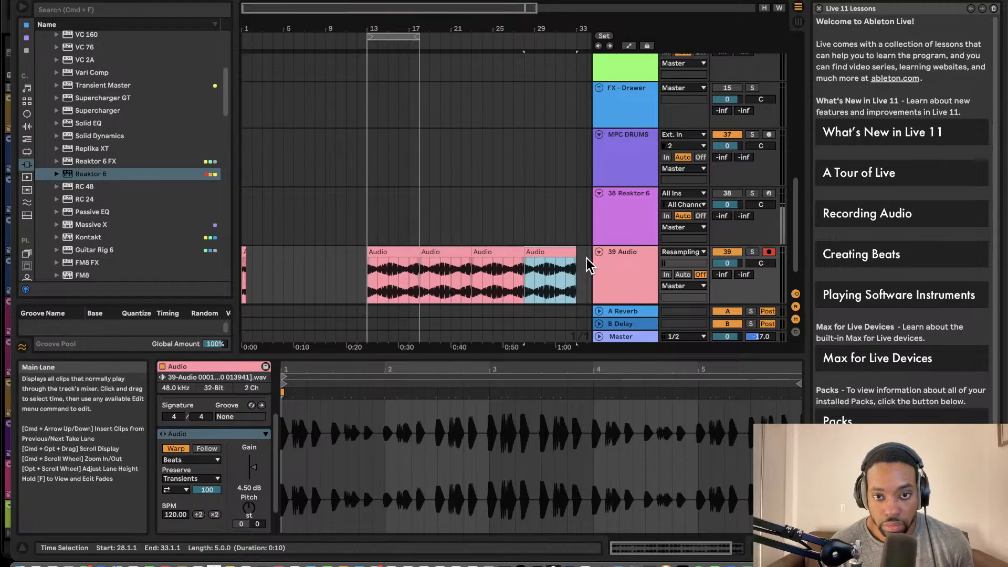
left_click_drag(577, 259, 364, 251)
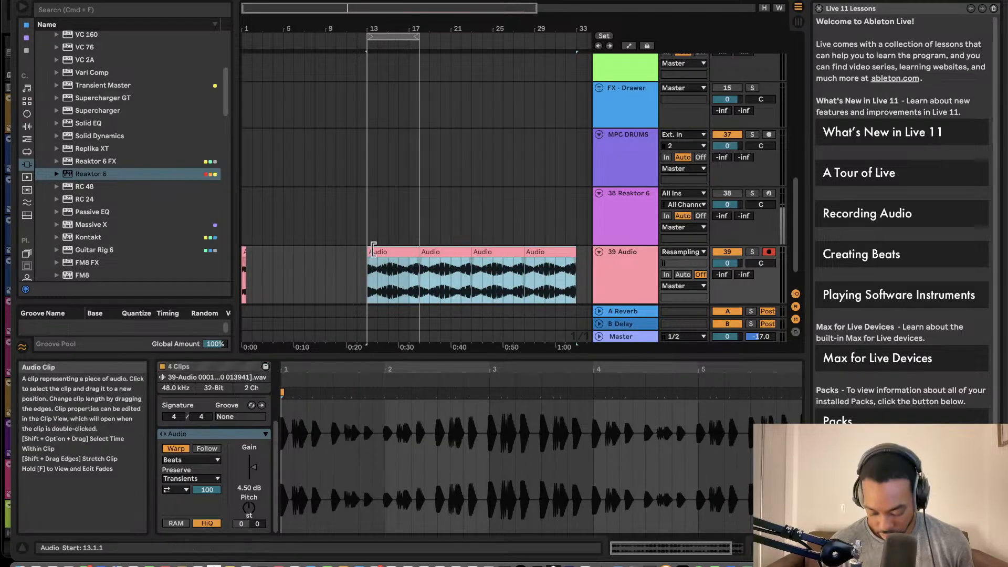
Play the arranged audio clips while looking through the audio effects and the third-party plug-in list.
key("space")
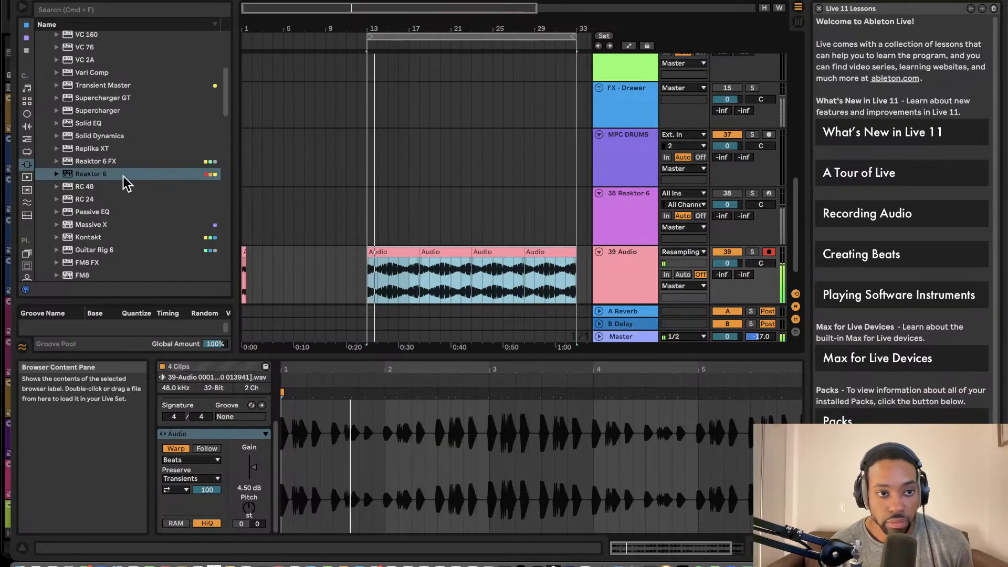
left_click(27, 127)
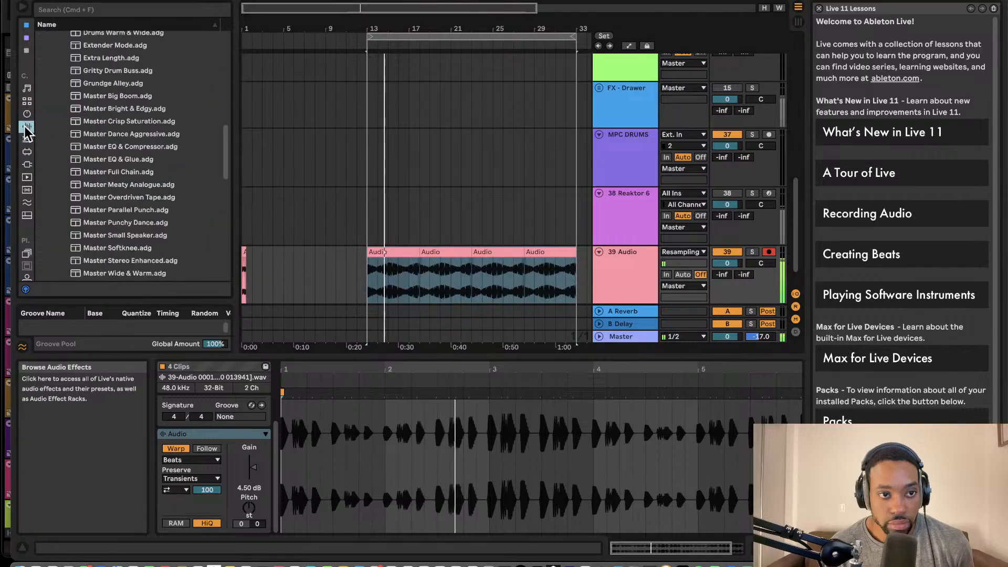
left_click(27, 165)
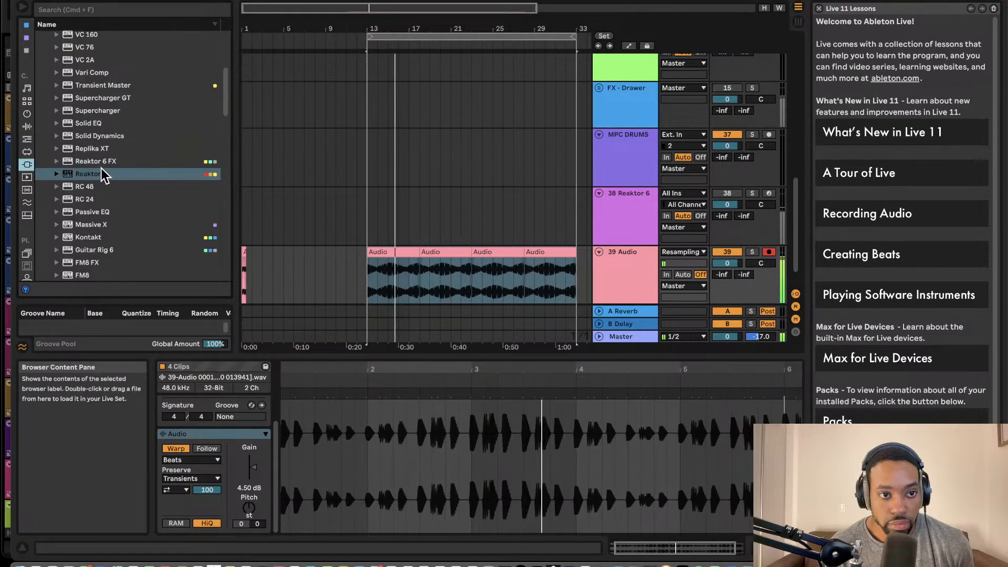
scroll(90, 173, "down", 1)
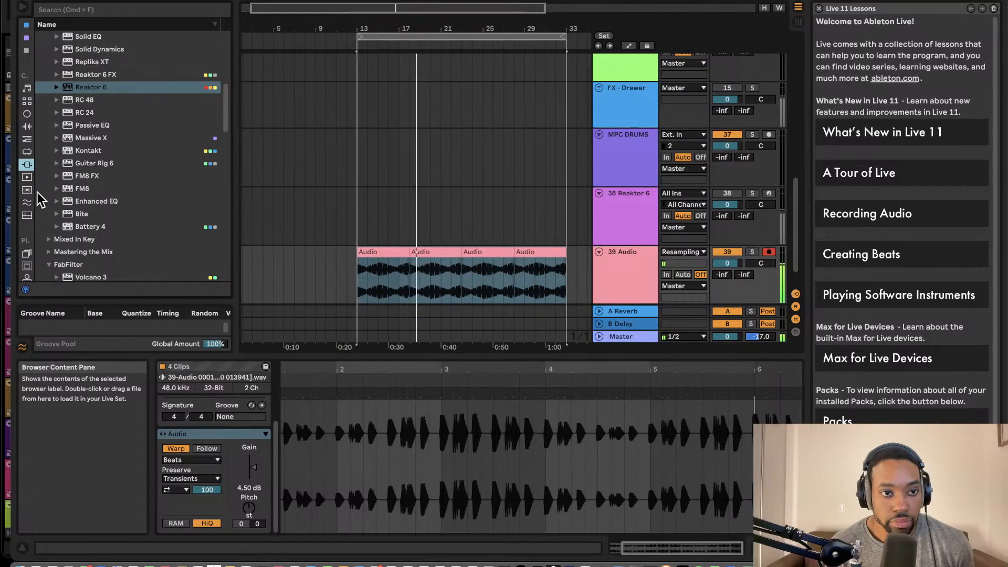
scroll(34, 185, "down", 2)
scroll(32, 184, "down", 3)
scroll(86, 149, "up", 4)
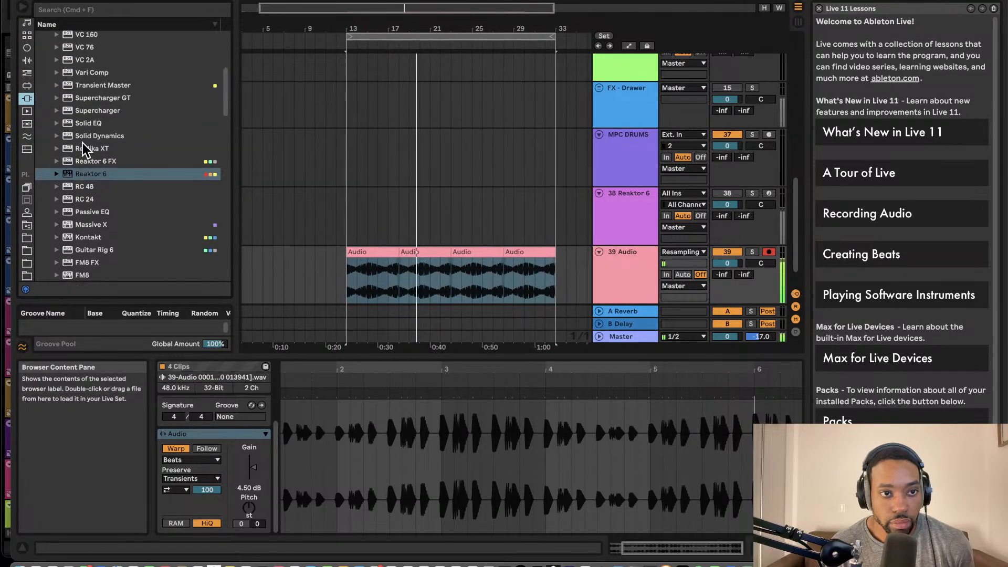
Search the browser for "arturi" and load Prophet-5 V from the Arturia plug-ins onto a new track.
left_click(90, 10)
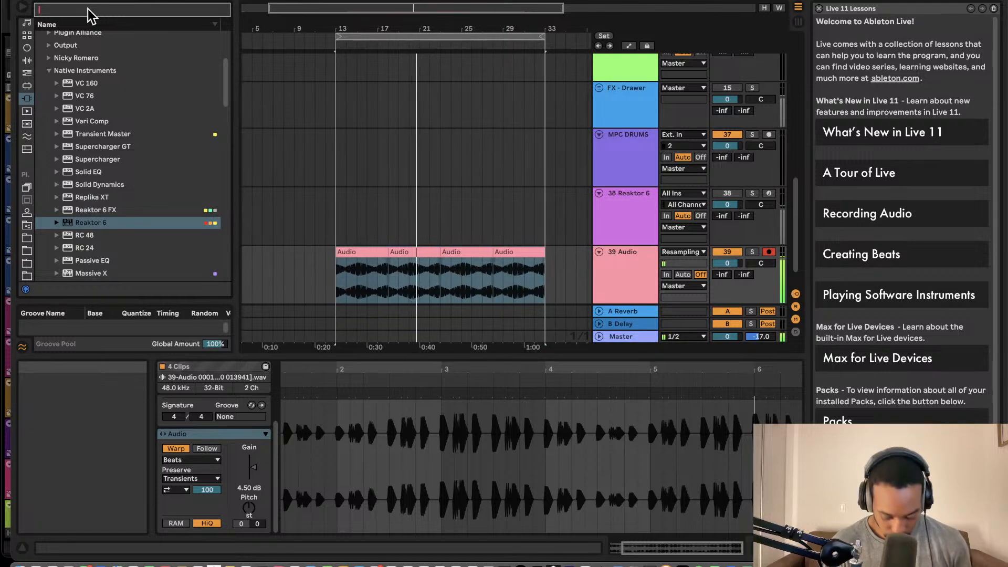
type("arturi")
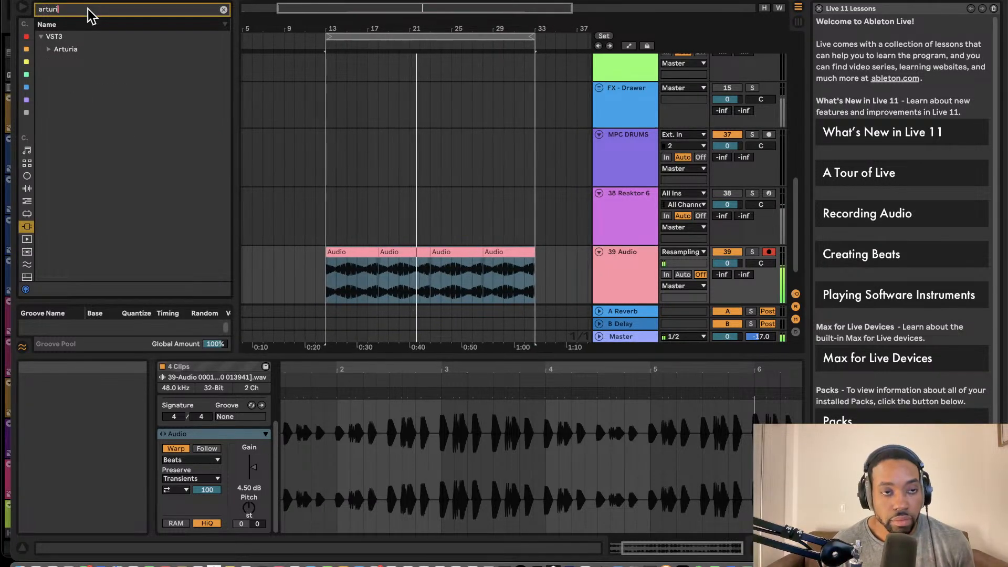
left_click(50, 52)
left_click(112, 164)
scroll(113, 158, "down", 4)
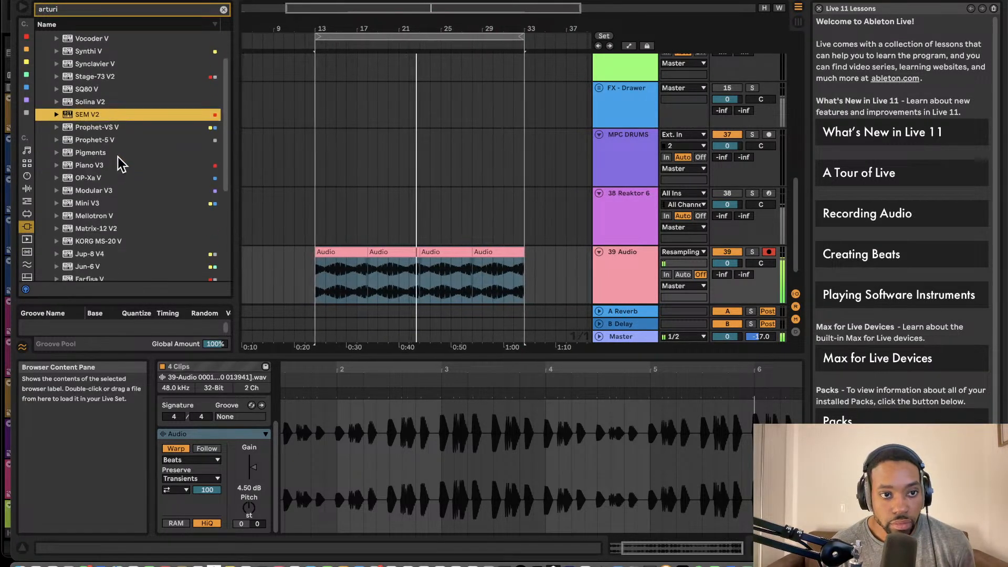
scroll(99, 131, "down", 2)
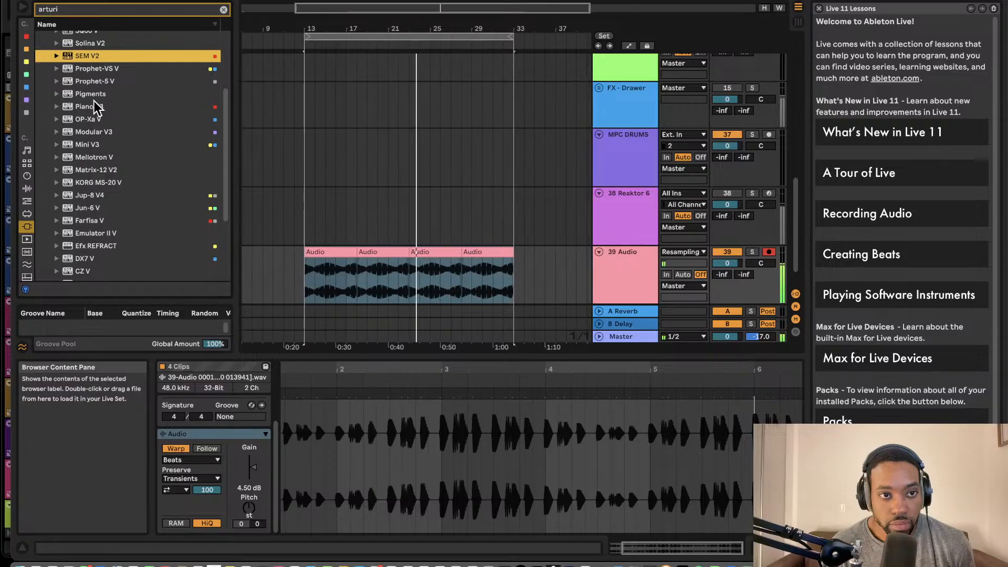
left_click_drag(93, 85, 729, 226)
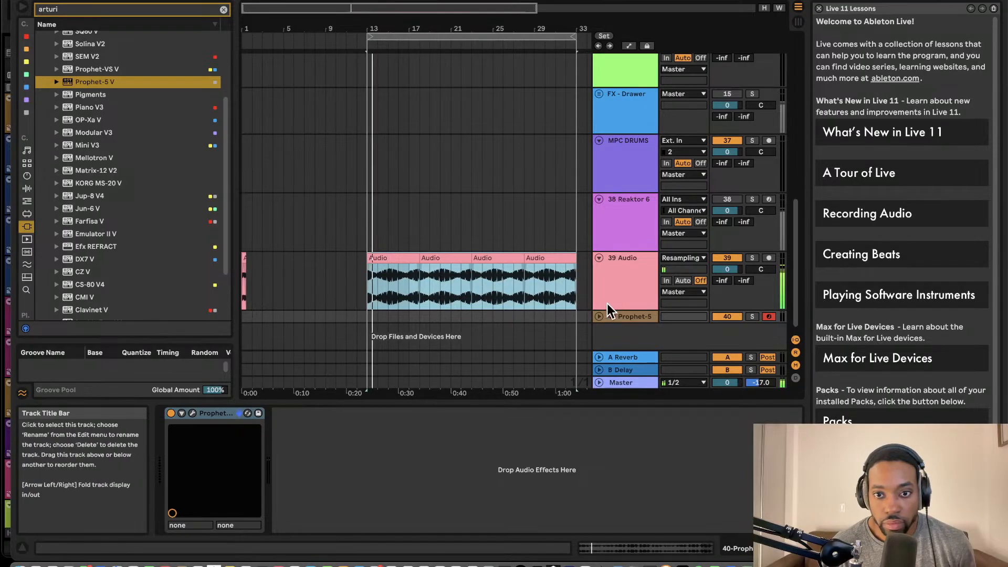
Unfold the 40 Prophet-5 track and open the Prophet-5 V plug-in window.
left_click(598, 316)
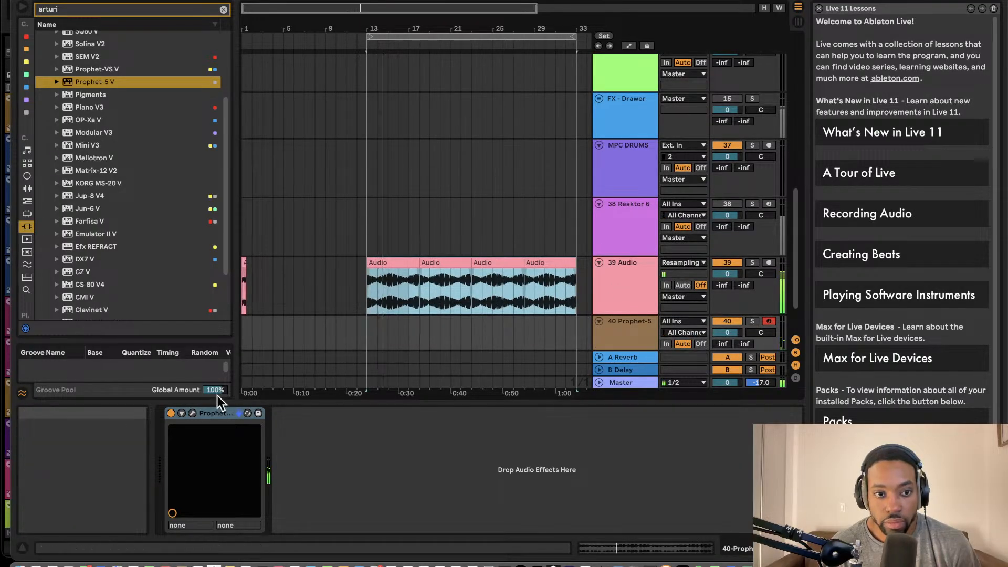
left_click(192, 412)
left_click(195, 412)
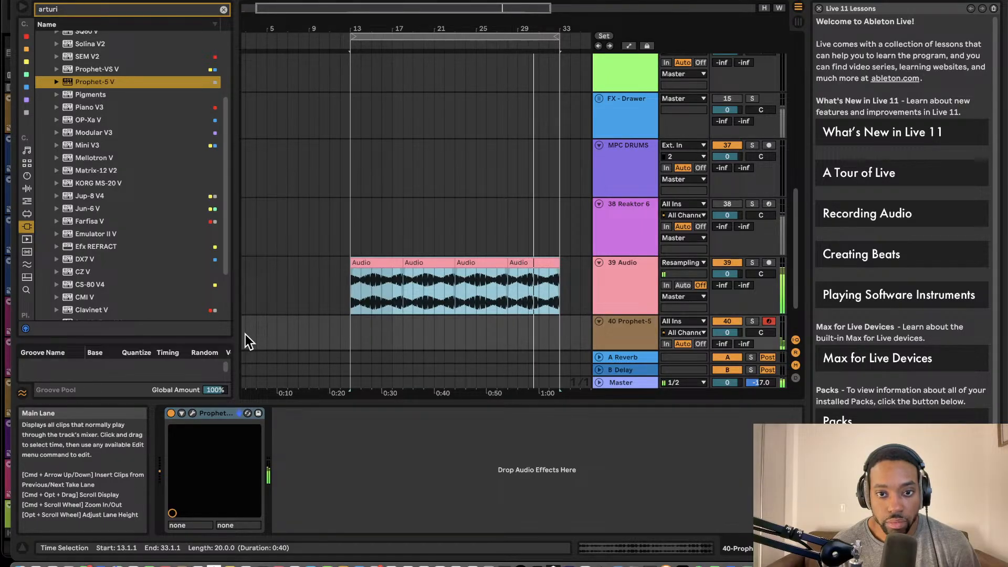
Capture the played notes as a MIDI clip on the 40 Prophet-5 track and extend its start back to bar 13.
scroll(258, 324, "down", 1)
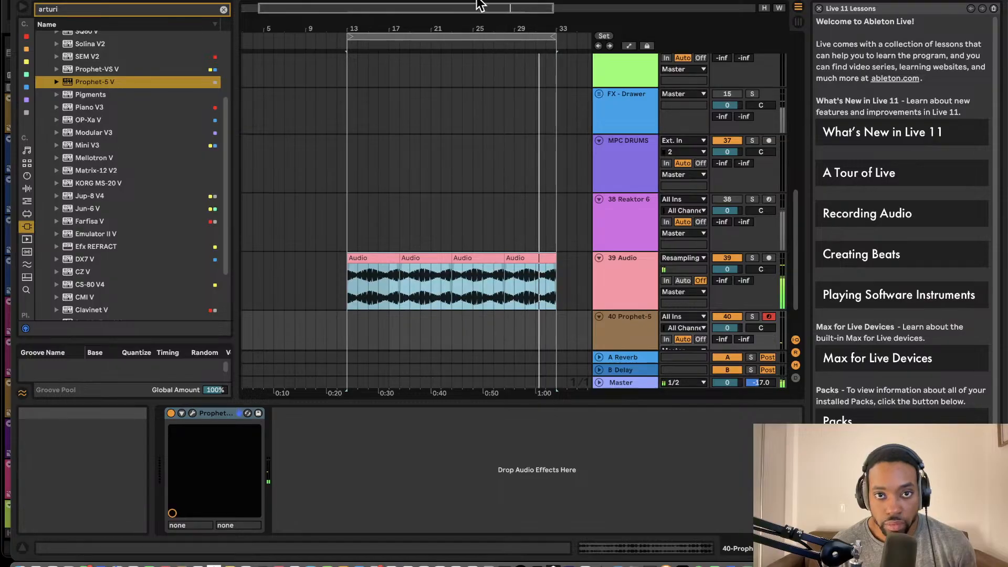
left_click(493, 1)
left_click(483, 320)
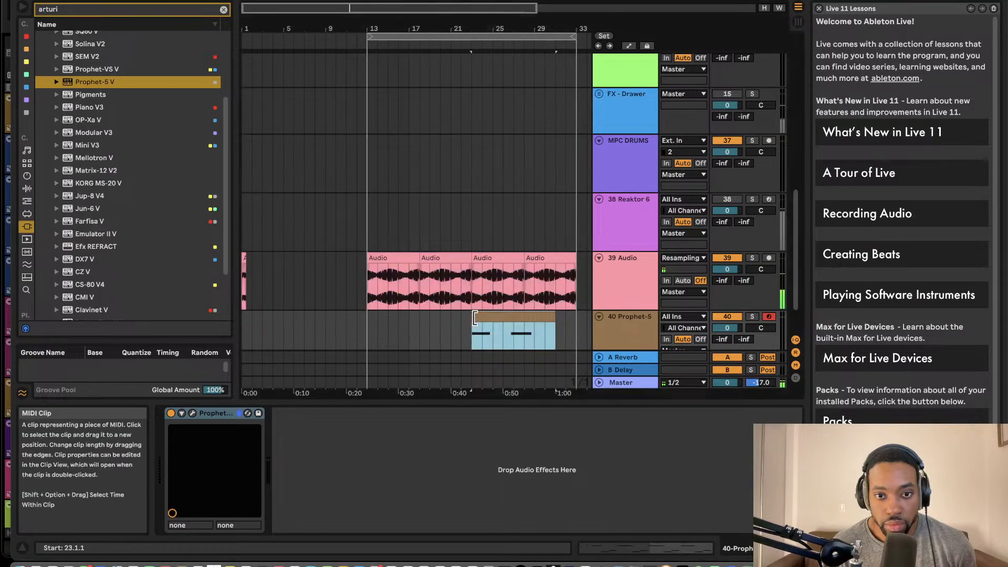
left_click_drag(472, 320, 393, 317)
scroll(393, 316, "down", 5)
Try trimming the Prophet-5 clip to 15 bars and aligning its start with the audio at bar 13.
left_click_drag(427, 271, 405, 268)
key("space")
scroll(394, 276, "up", 3)
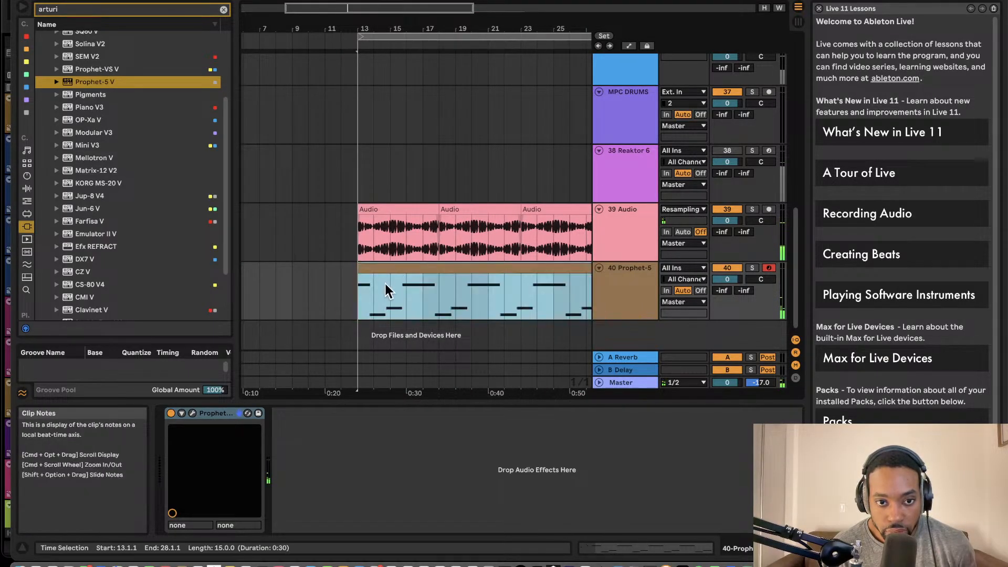
Play the Prophet-5 clip against the audio loop from around bar 13 to check its timing.
left_click(378, 283)
key("space")
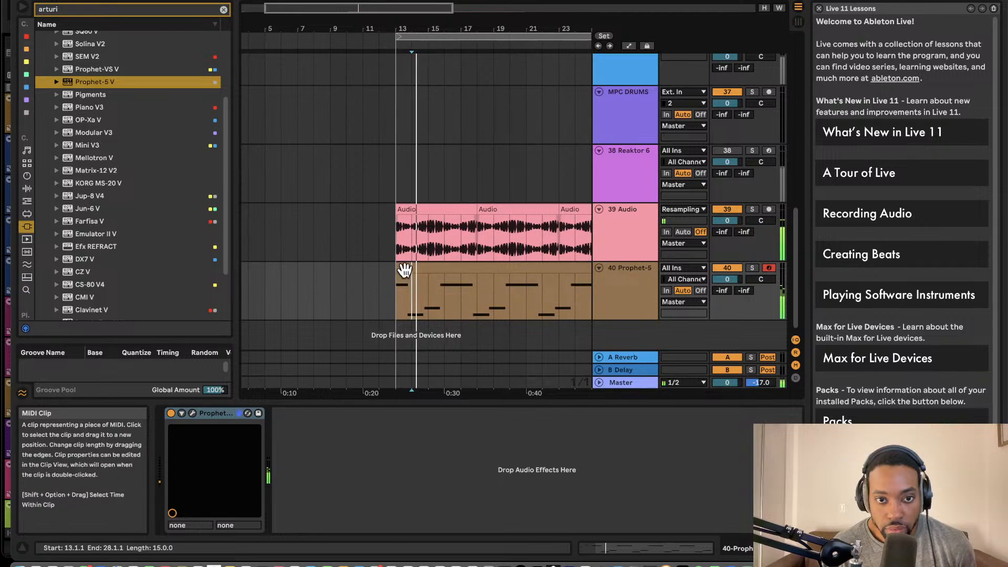
key("space")
key("space")
key("space")
left_click(403, 270)
left_click(398, 280)
key("space")
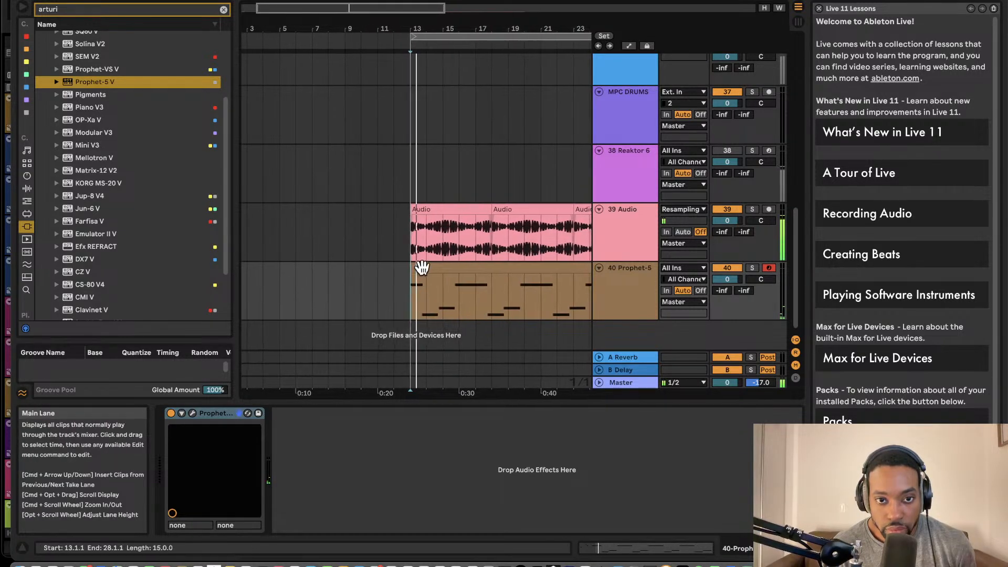
key("space")
Try another shift of the Prophet-5 clip, then undo it together with the preceding trim and move edits.
left_click_drag(422, 267, 445, 268)
key("super+z")
key("super+z")
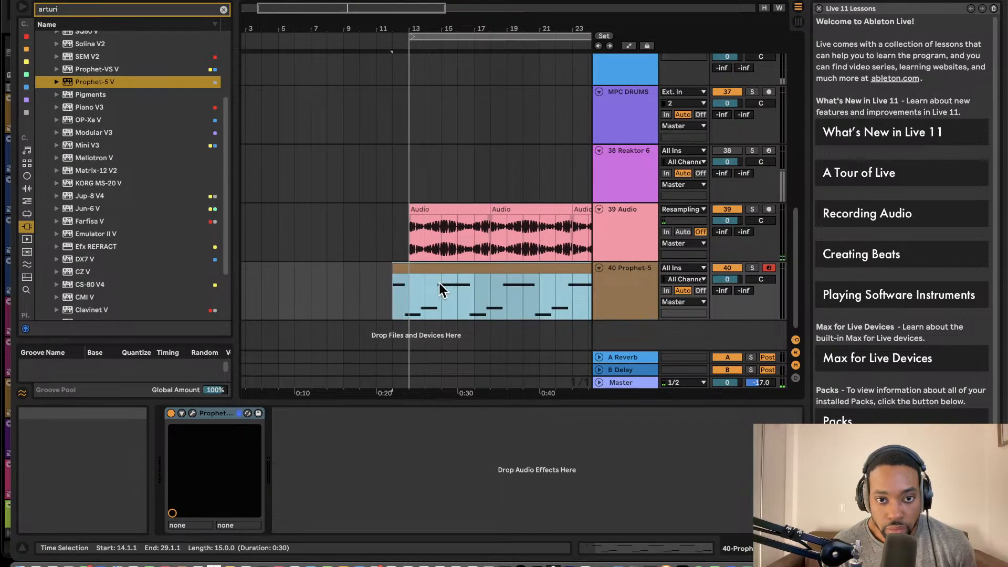
key("super+z")
key("super+z")
Trim the Prophet-5 clip's start to bar 15, move the clip to start at 12.3.1, and play it back.
key("space")
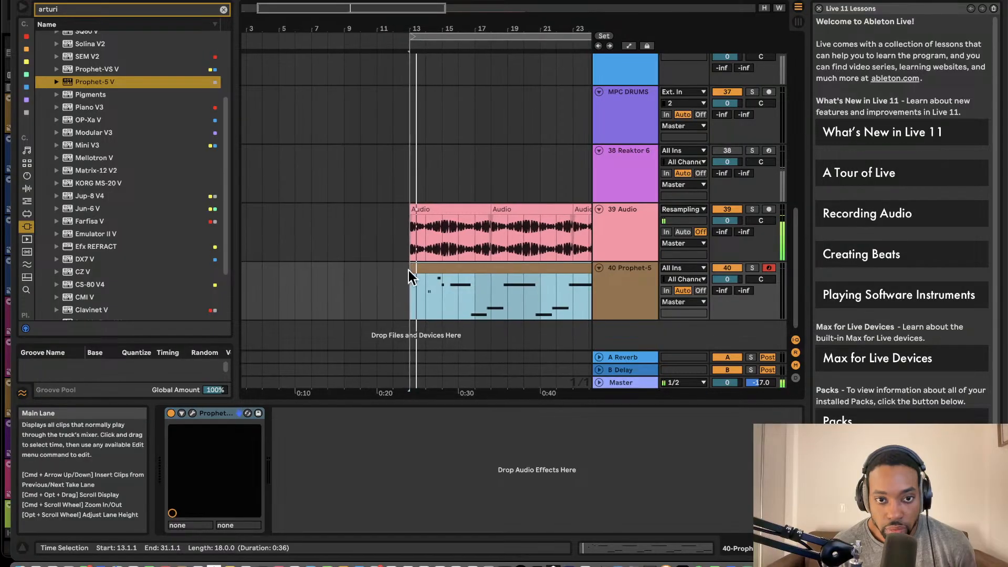
left_click_drag(408, 270, 441, 266)
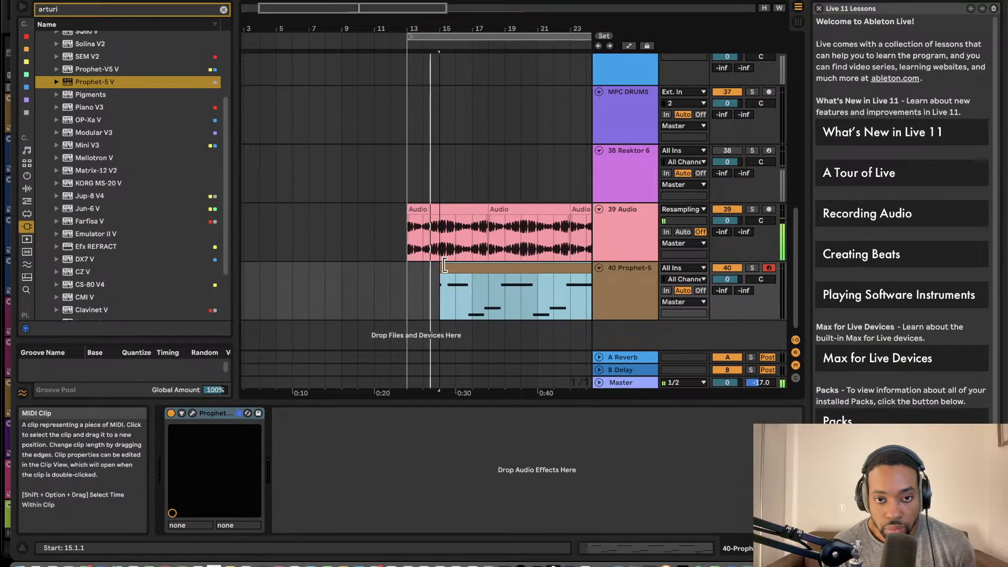
scroll(443, 276, "up", 5)
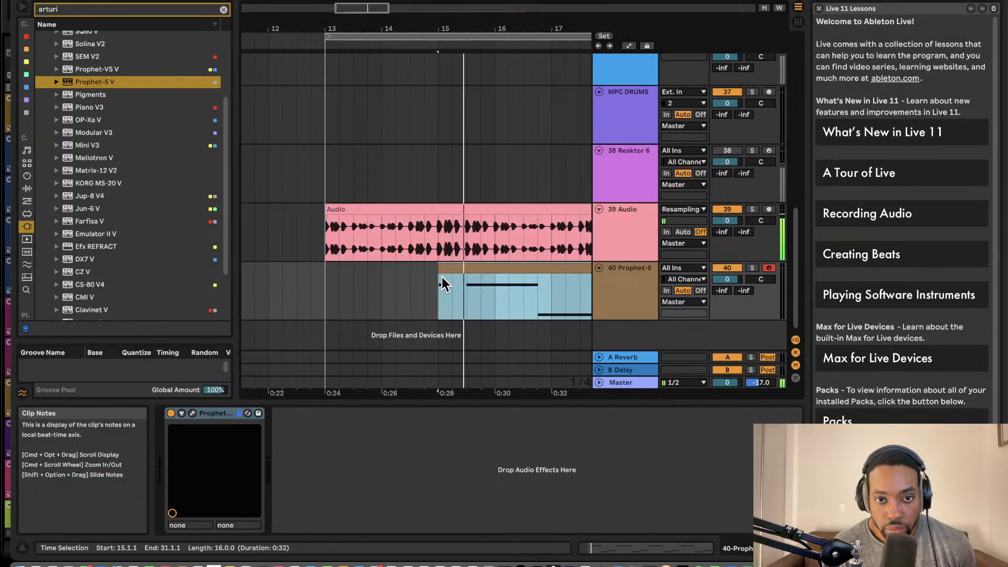
scroll(443, 276, "right", 1)
key("space")
left_click_drag(450, 265, 317, 262)
key("space")
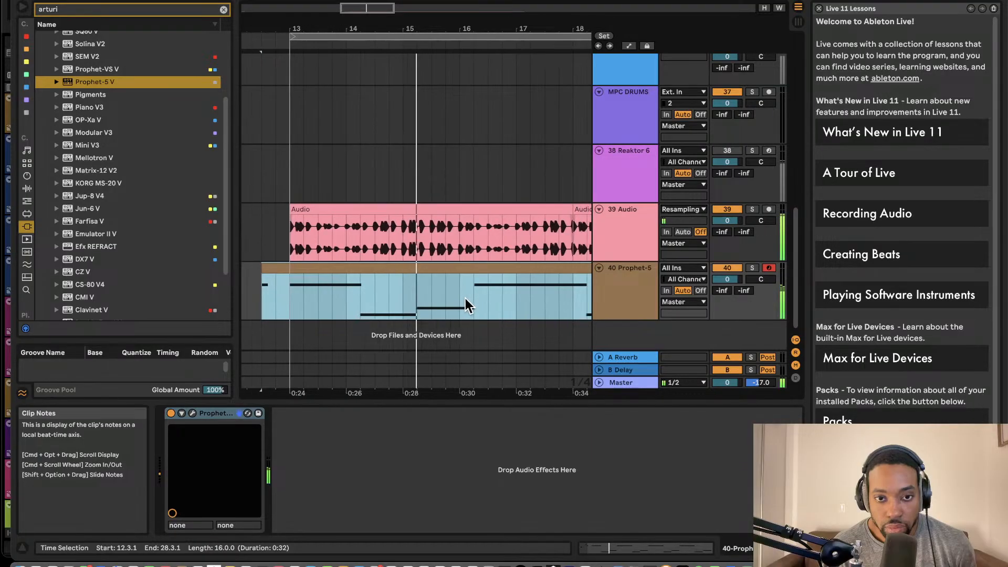
Trim off the Prophet-5 clip's section from 12.3.1 to 13.1.1 and listen to the following bars.
left_click(480, 289)
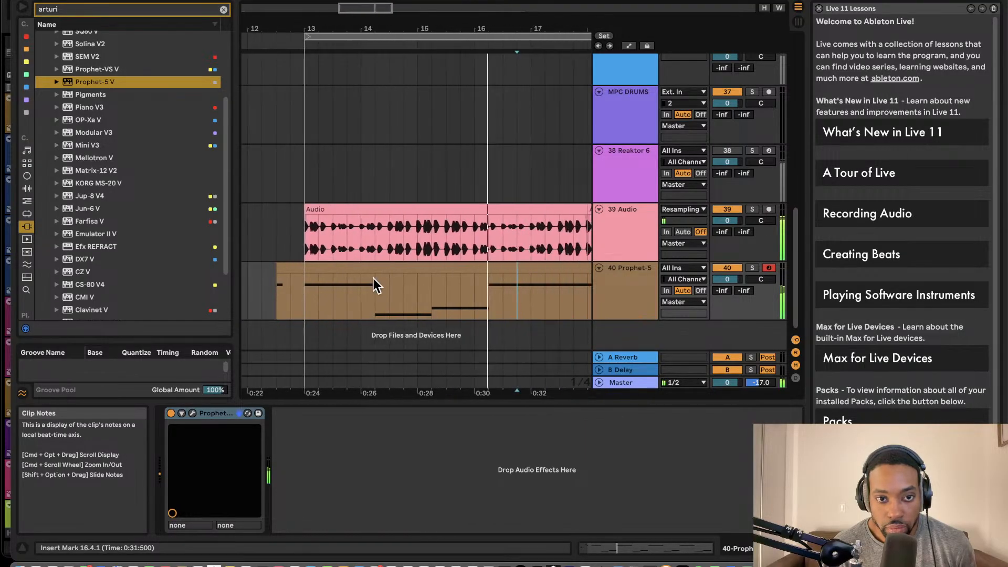
left_click(285, 269)
scroll(328, 282, "right", 5)
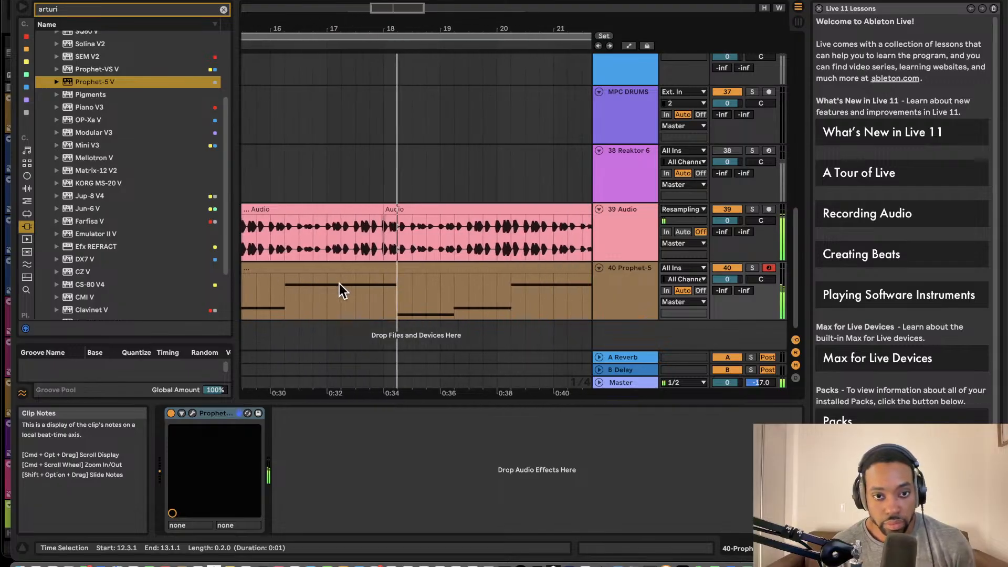
scroll(356, 285, "left", 2)
scroll(356, 286, "left", 3)
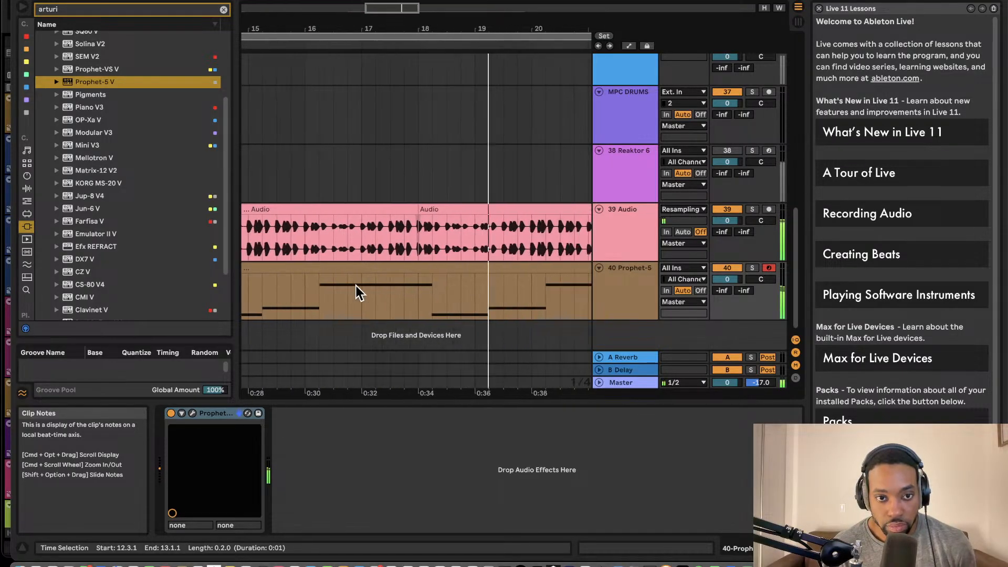
Lower the 40 Prophet-5 track's volume to -5.5 dB.
scroll(356, 285, "up", 1)
scroll(355, 286, "left", 1)
scroll(355, 287, "up", 2)
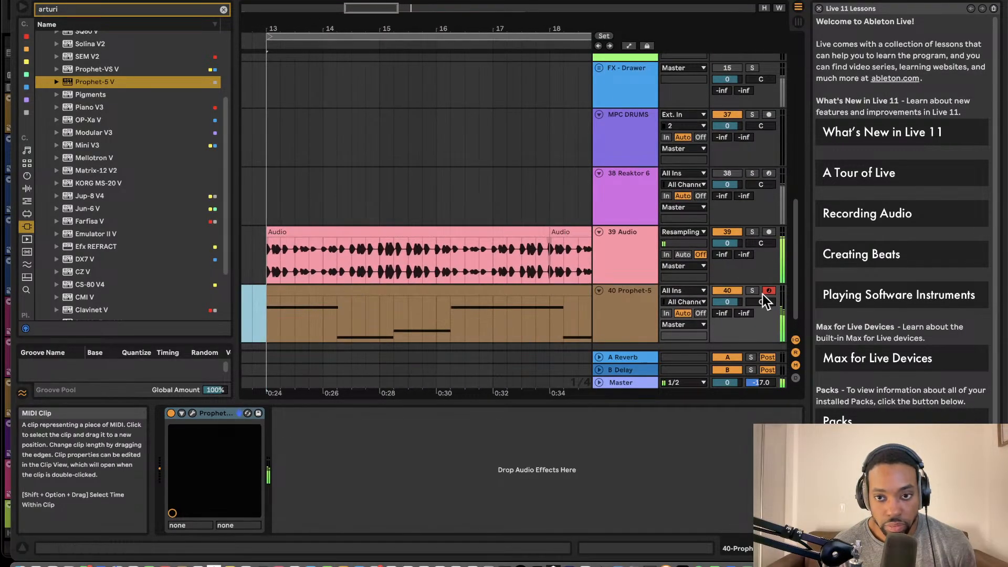
left_click_drag(727, 302, 727, 303)
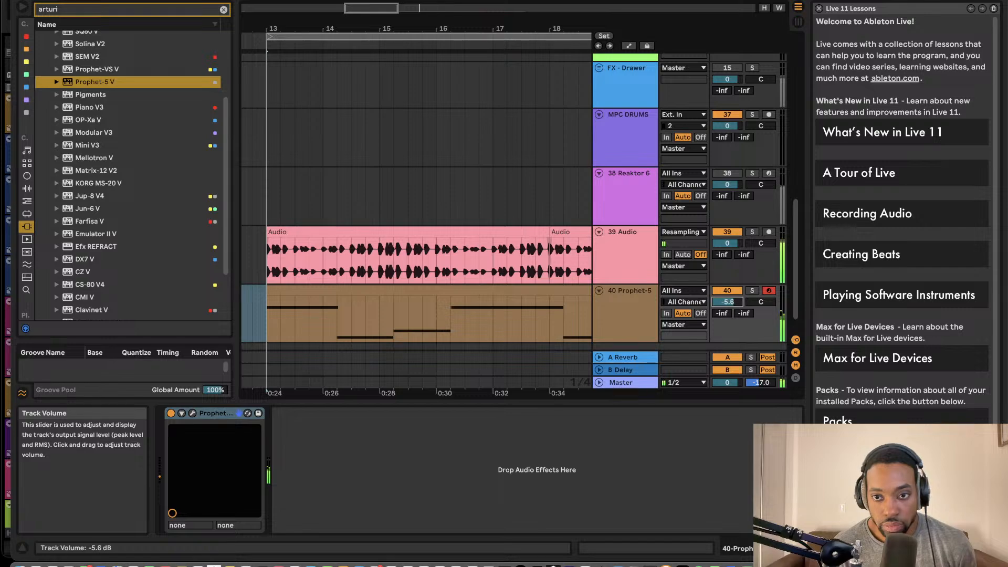
Extend the Prophet-5 clip's end to bar 29 and trim it back to 28.3.1.
scroll(411, 207, "right", 4)
scroll(412, 206, "down", 2)
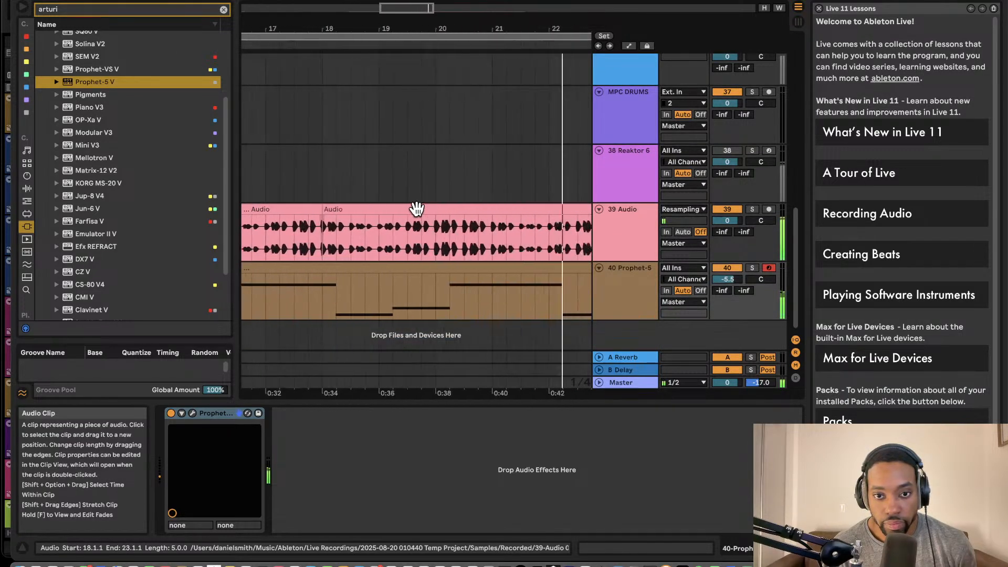
scroll(418, 210, "right", 3)
scroll(425, 217, "down", 3)
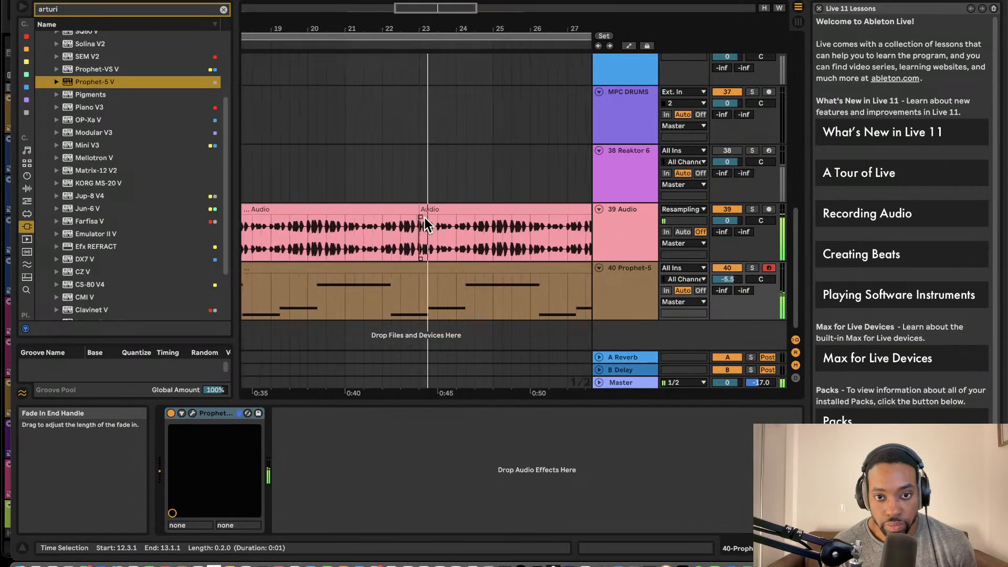
scroll(424, 218, "down", 3)
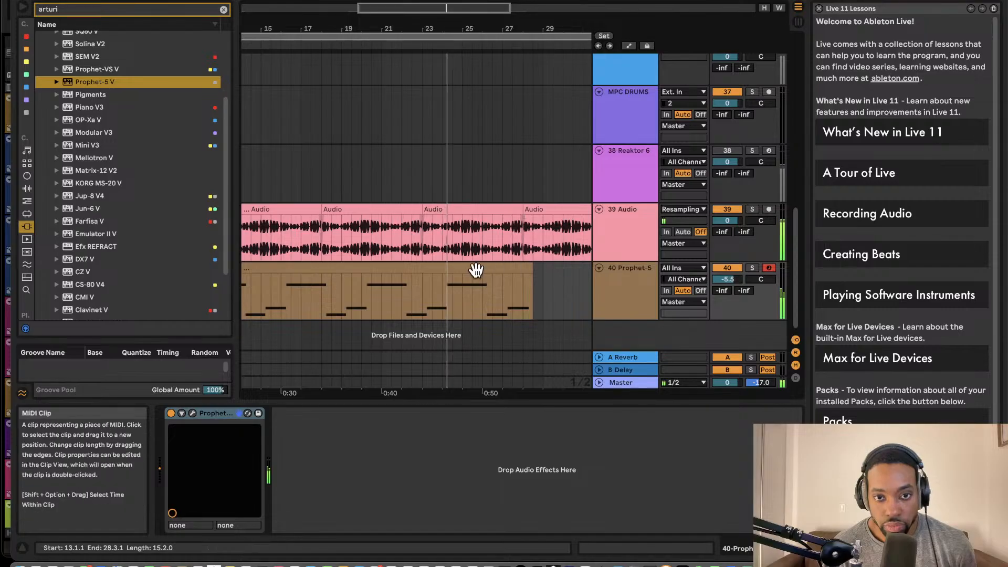
left_click_drag(442, 281, 553, 281)
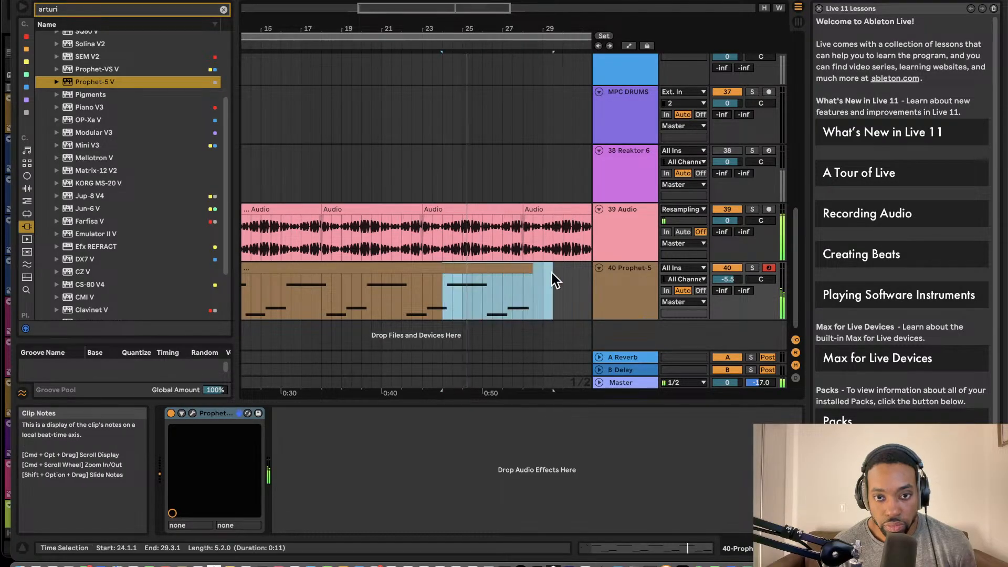
left_click(536, 268)
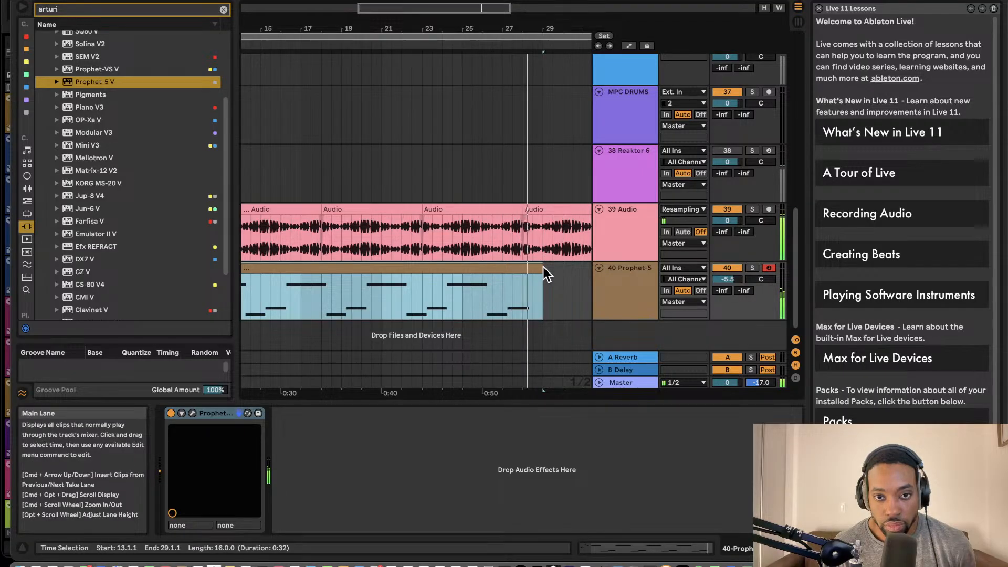
left_click_drag(543, 266, 533, 267)
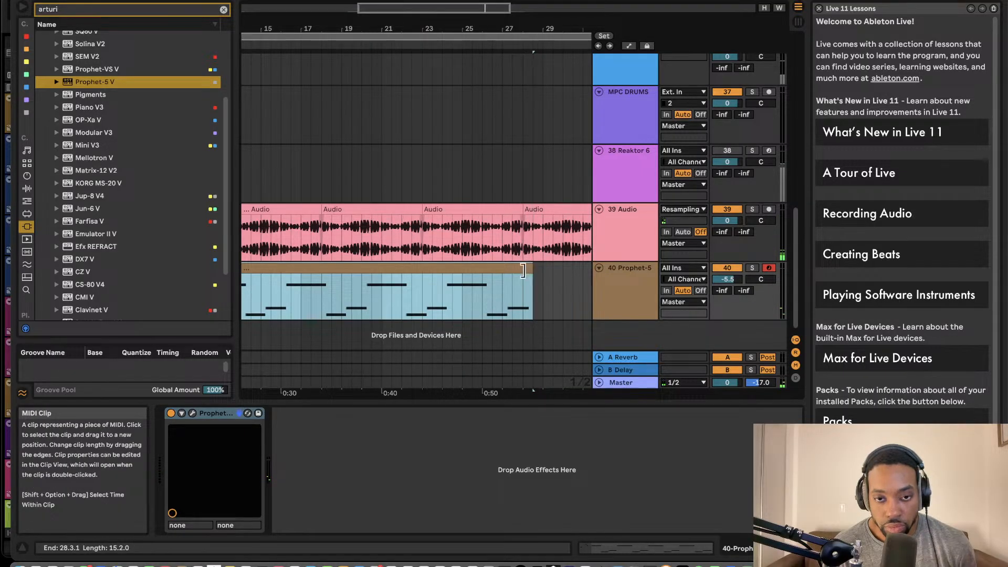
Duplicate the Prophet-5 clip's section from 24.2.1 to 28.3.1 directly after itself and play back the extended part.
scroll(520, 270, "up", 5)
left_click(372, 297)
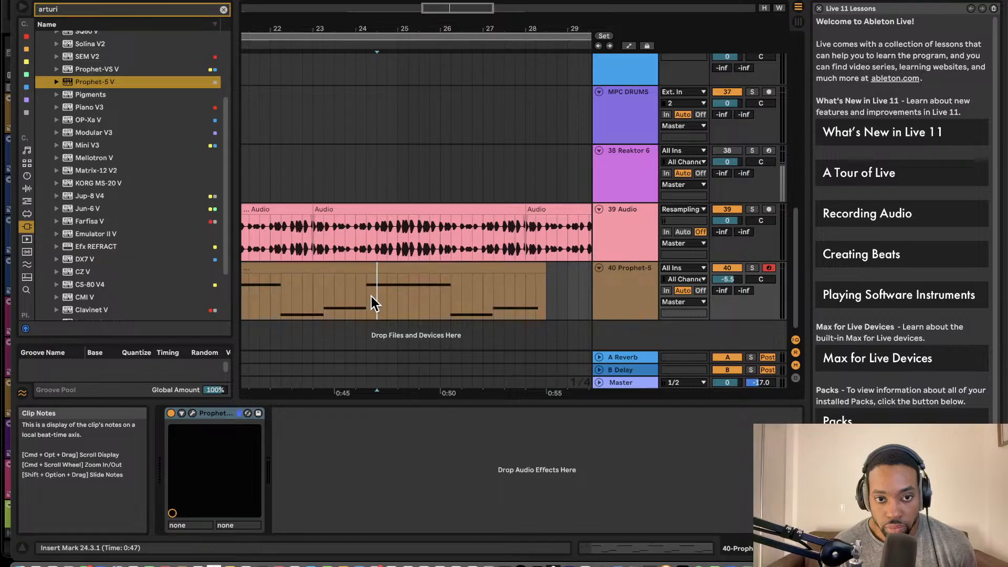
left_click_drag(366, 295, 547, 294)
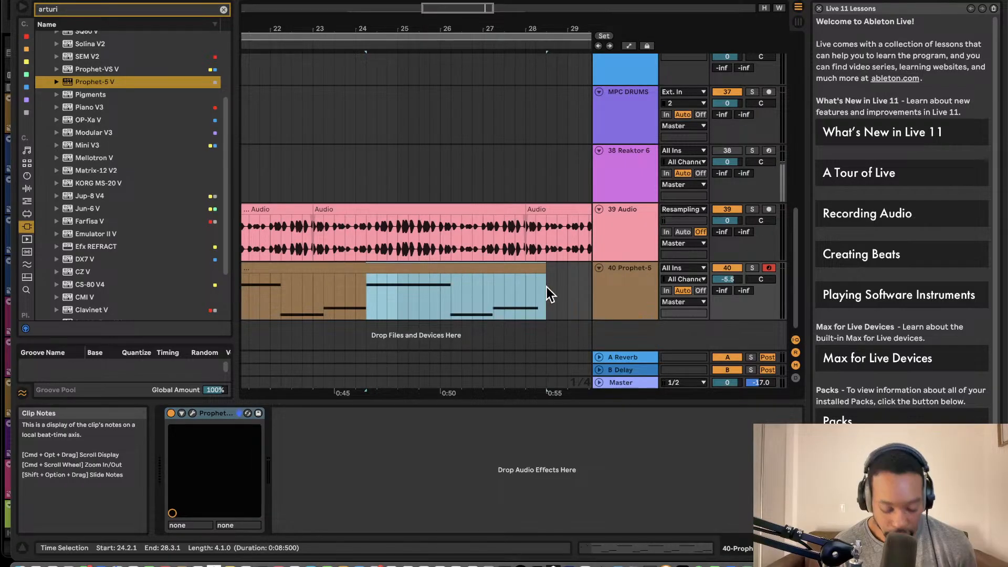
key("super+d")
key("space")
left_click(397, 290)
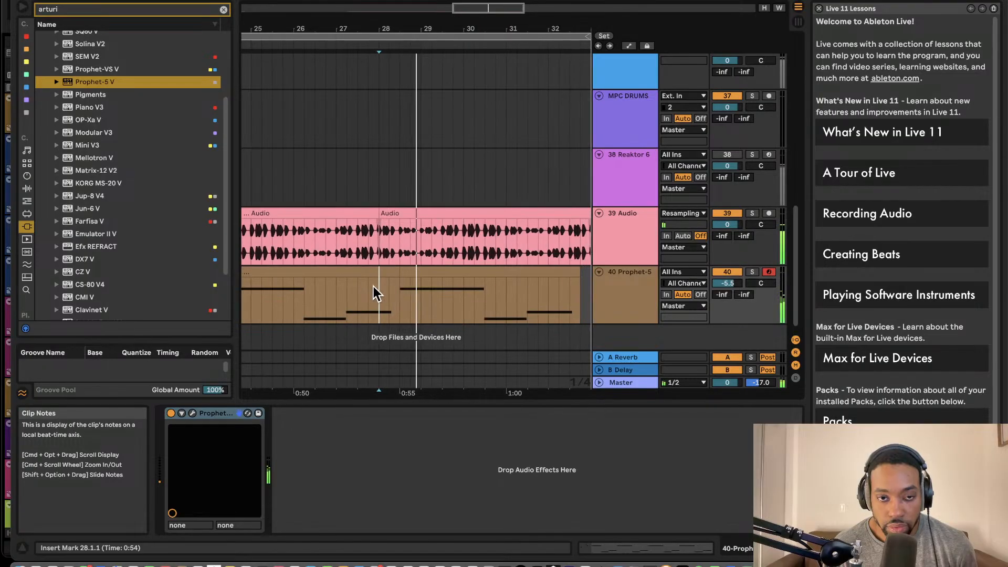
Inspect the Prophet-5 clip's notes in the MIDI editor, select the C#1 note near bar 17, and play from bar 13.
double_click(409, 289)
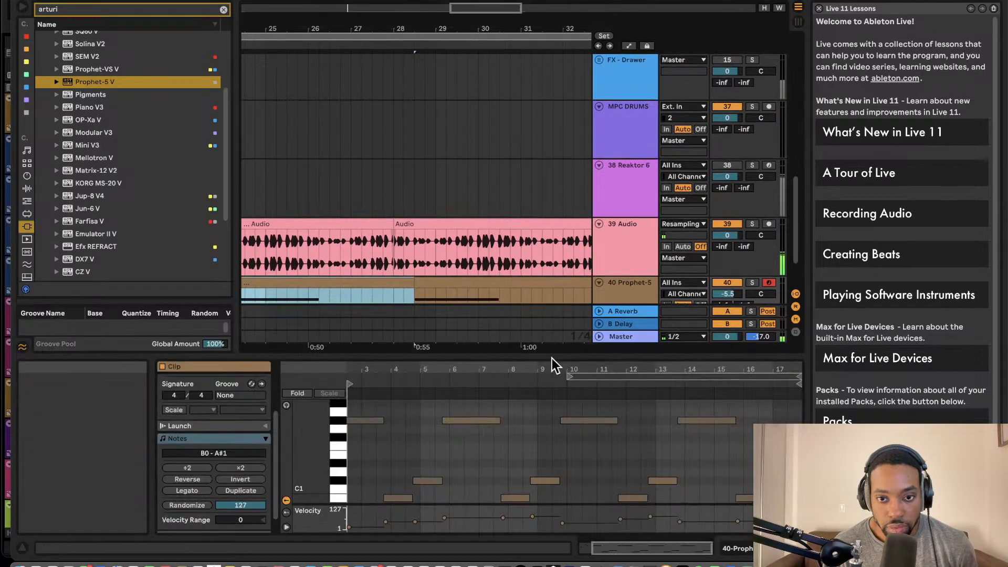
left_click(751, 457)
scroll(743, 462, "down", 3)
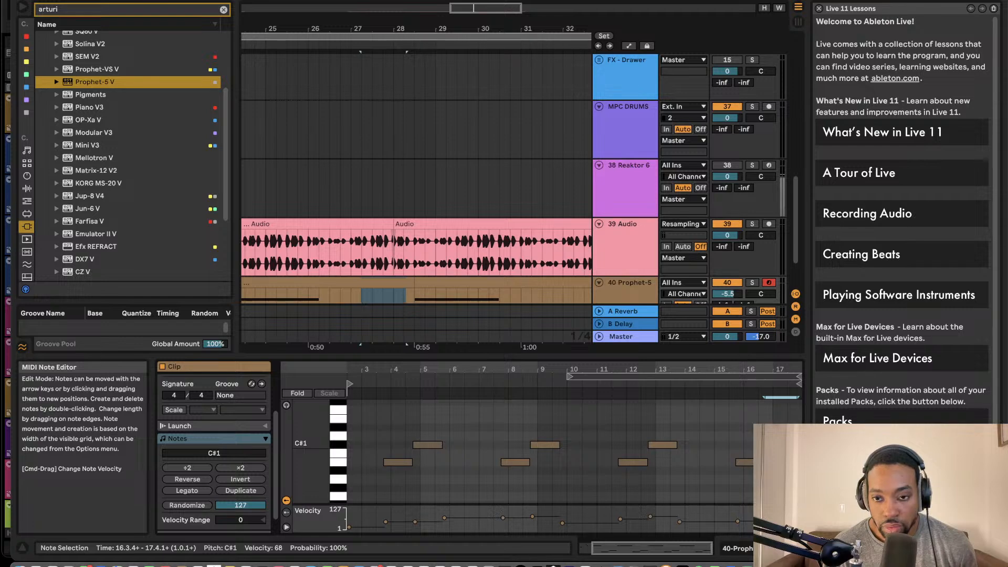
key("space")
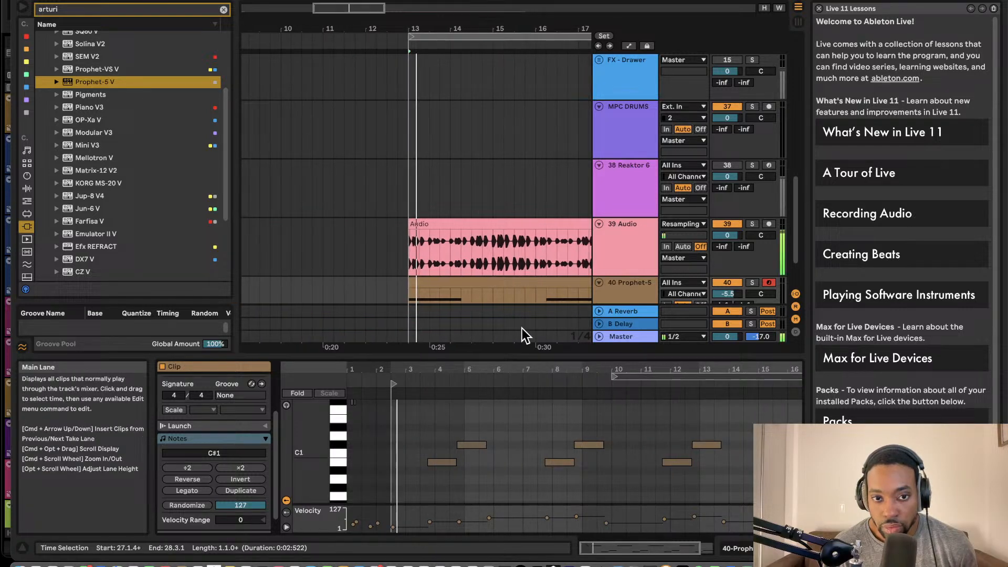
left_click(543, 282)
key("space")
key("space")
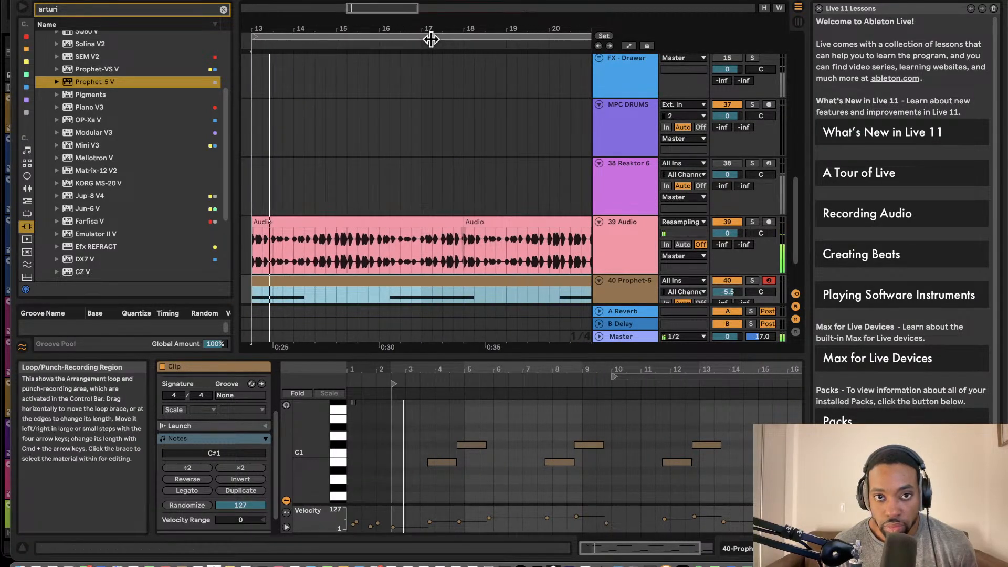
Collapse the clip's note editor and listen to the loop and Prophet-5 part together in the arrangement.
left_click_drag(482, 356, 477, 504)
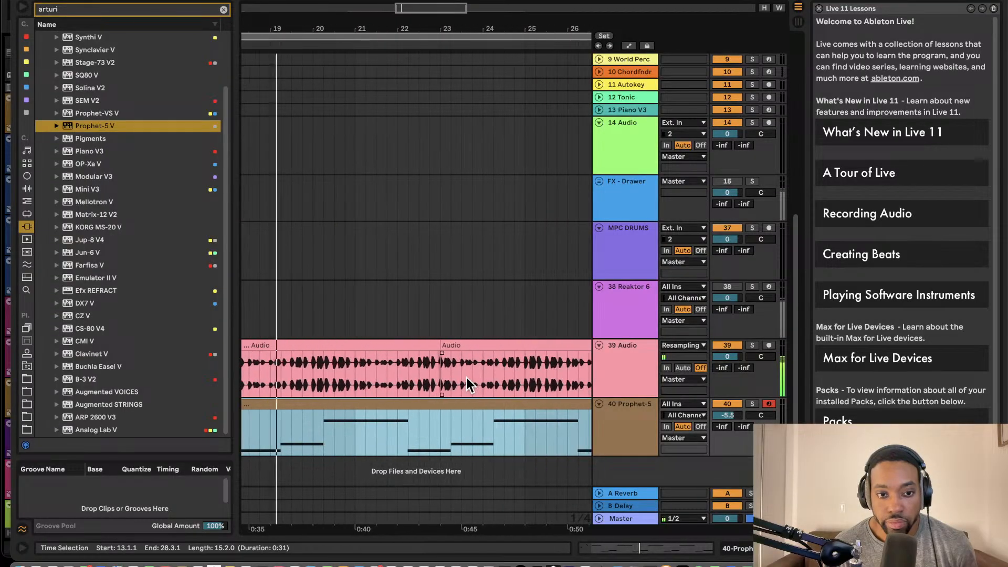
scroll(460, 375, "down", 5)
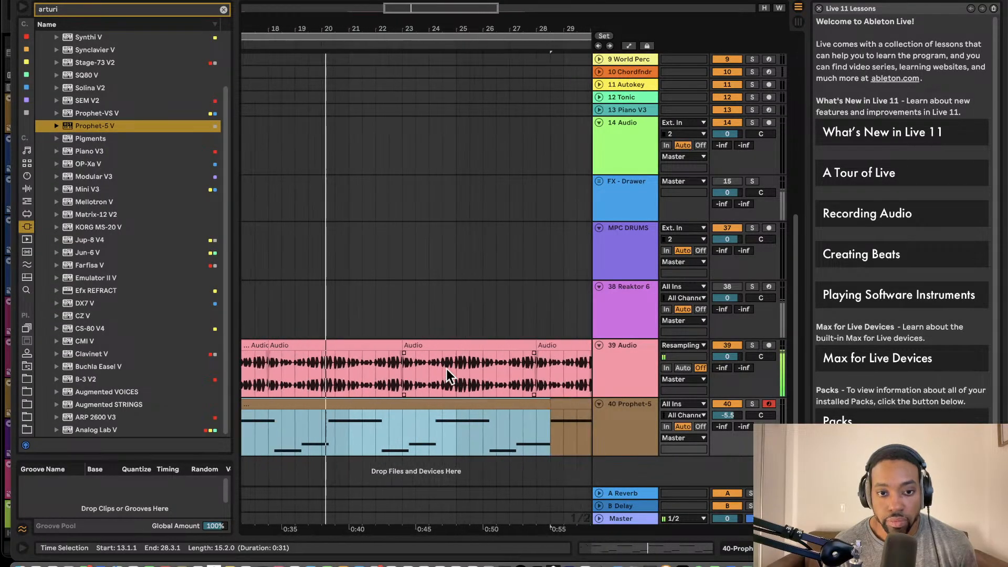
left_click(427, 320)
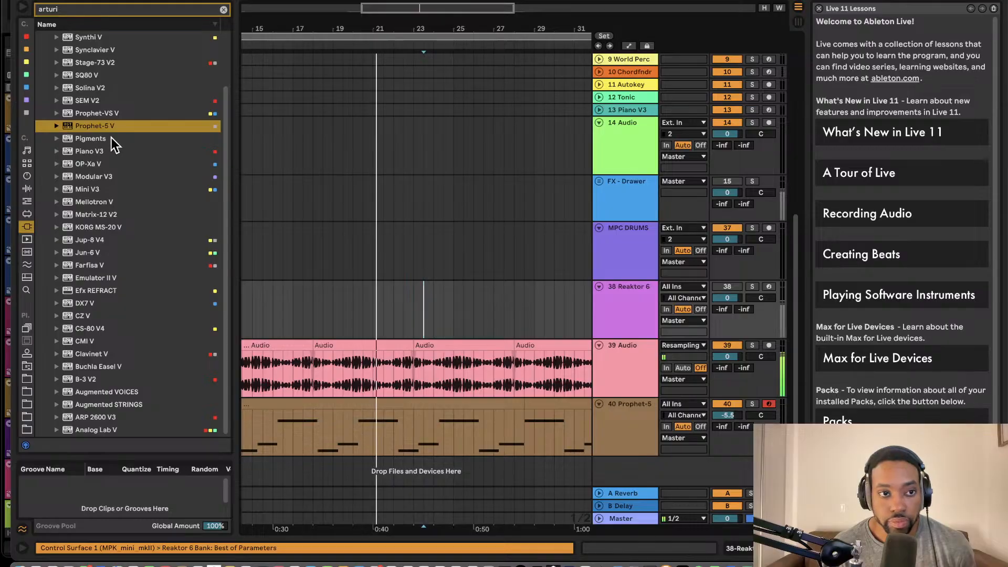
Clear the browser search and look through the installed plug-ins from Native Instruments, FabFilter and Arturia.
left_click(30, 49)
left_click(84, 10)
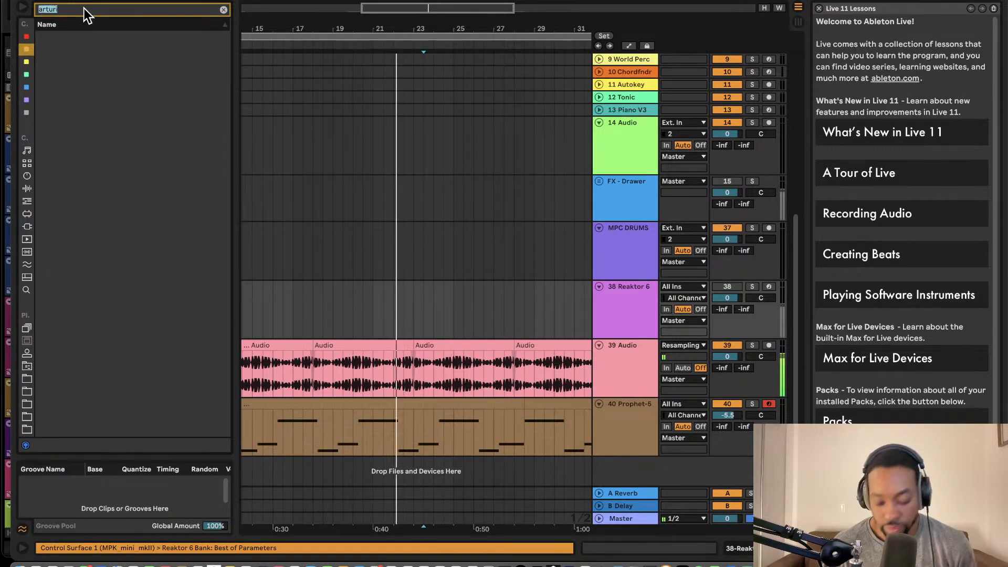
key("BackSpace")
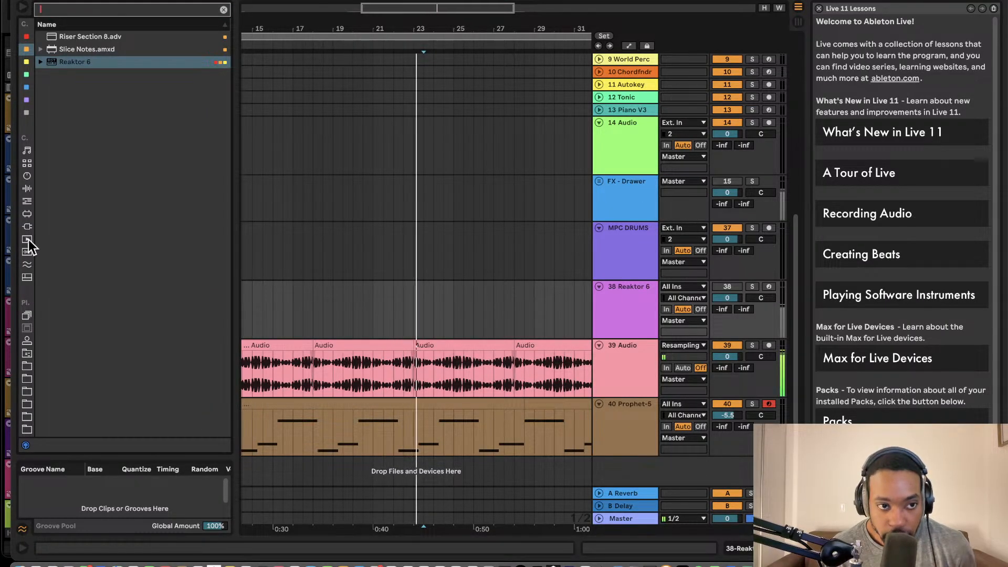
left_click(29, 226)
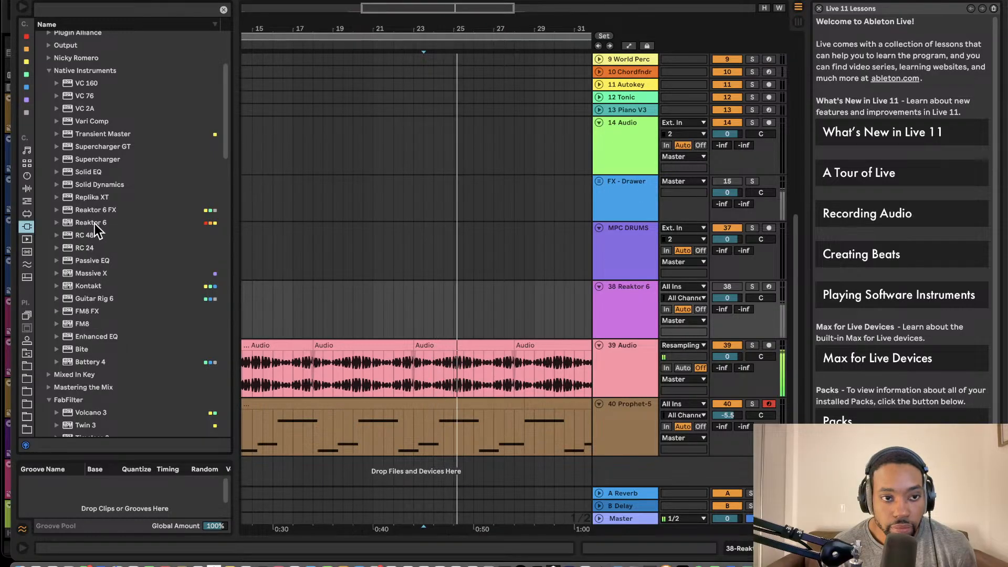
scroll(96, 244, "down", 10)
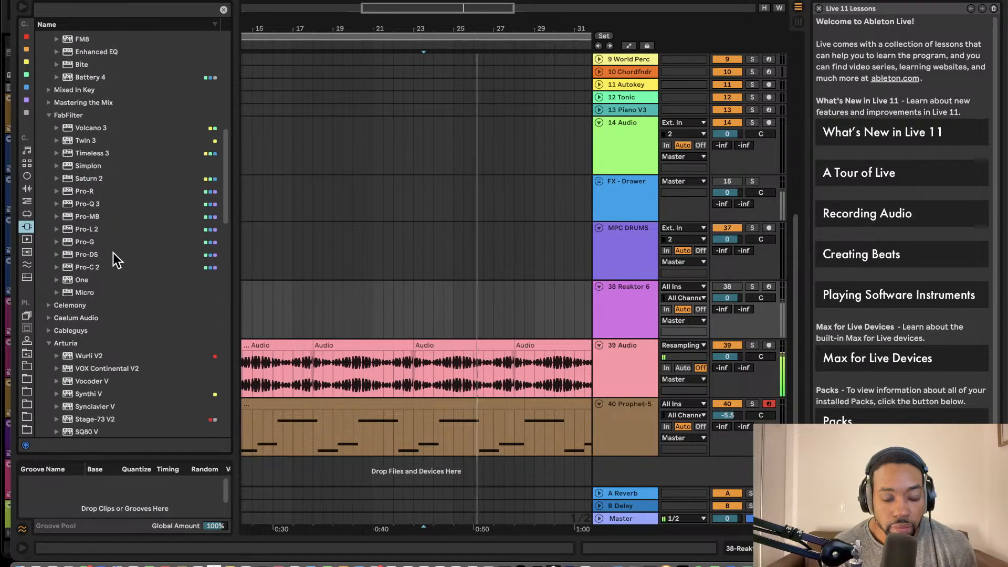
scroll(107, 331, "down", 2)
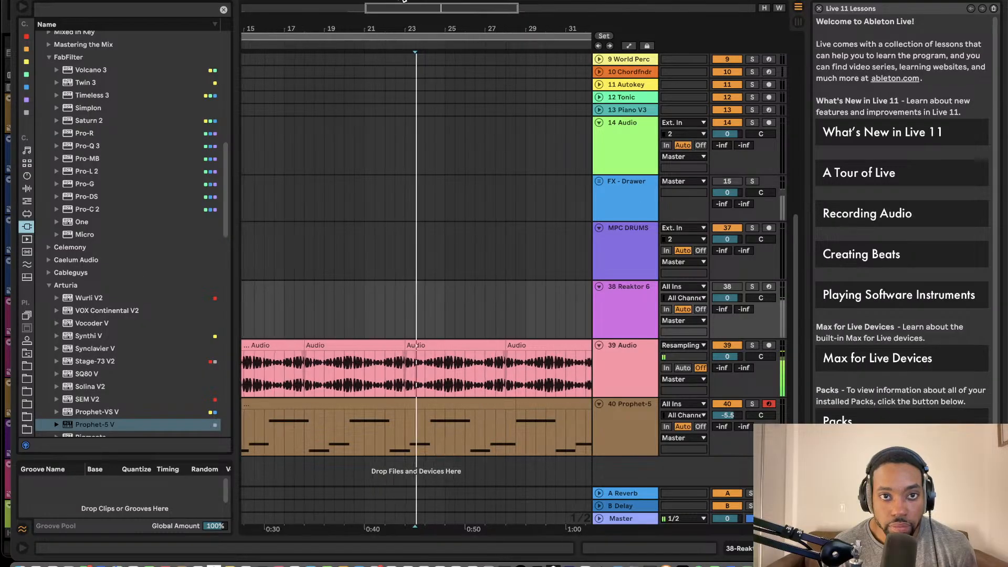
Search the installed packs for "drum loop" and open Build and Drop's Top Loops folder under Drum Loops.
left_click(28, 315)
left_click(106, 10)
type("drum loop")
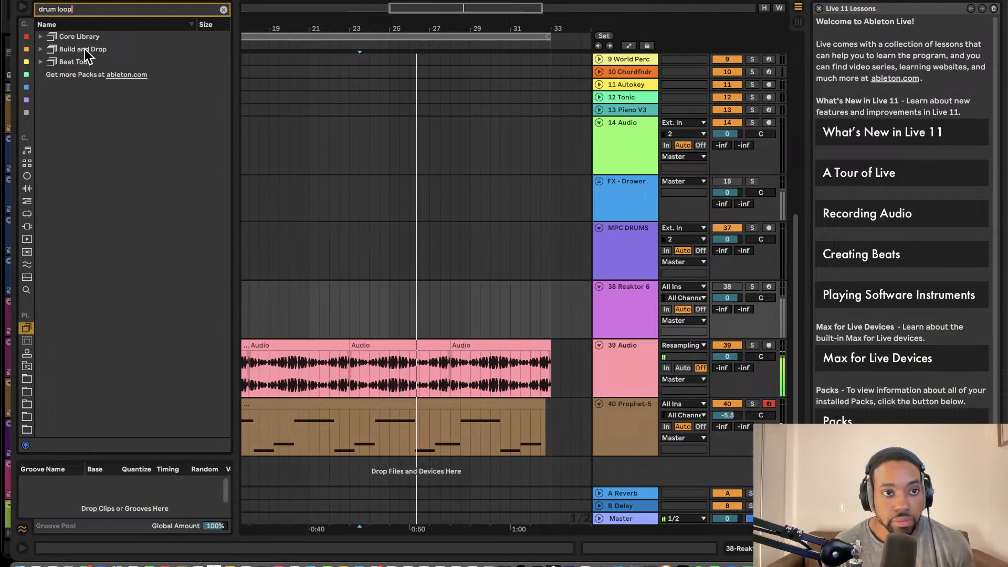
left_click(41, 49)
left_click(59, 62)
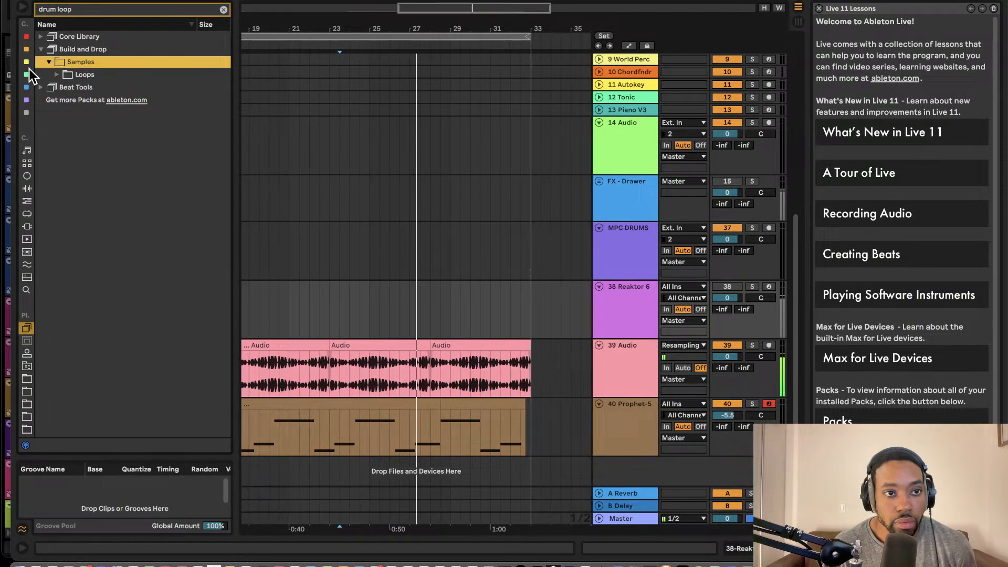
left_click(56, 75)
left_click(64, 87)
left_click(73, 100)
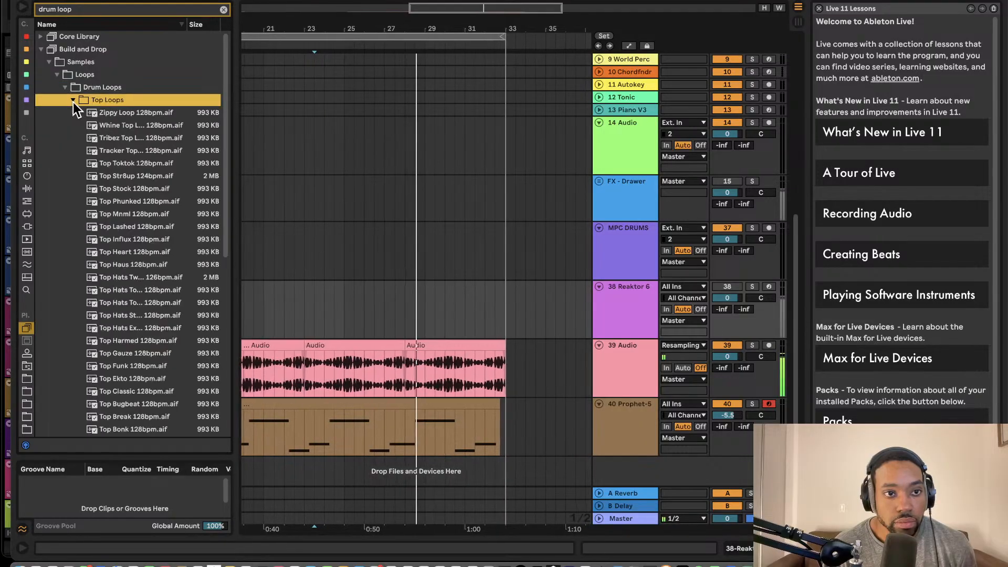
Add Top Stock 128bpm.aif on a new audio track below Prophet-5, move it to start at 13.1.1, and play it.
left_click_drag(120, 188, 243, 481)
scroll(312, 427, "left", 3)
key("space")
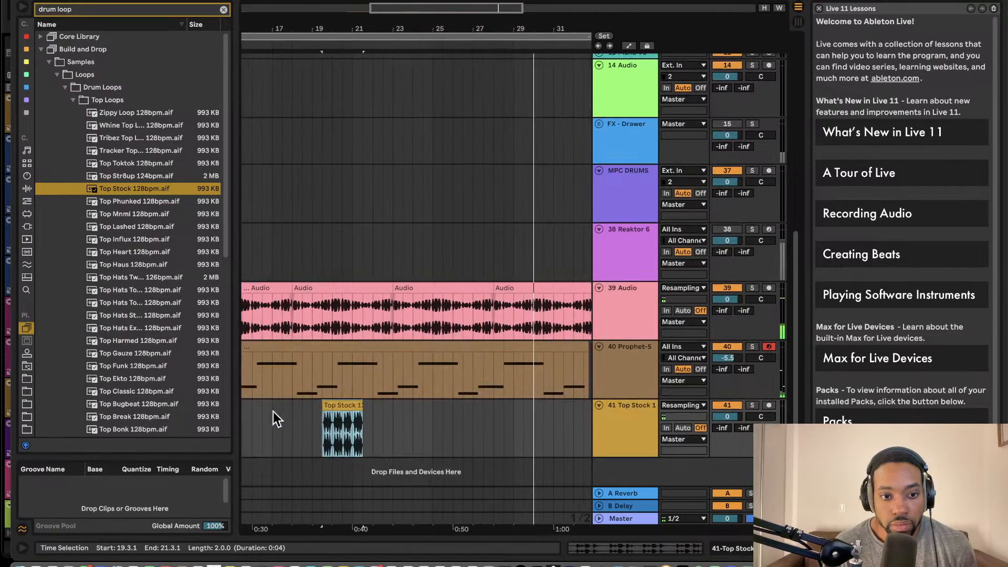
left_click_drag(342, 407, 263, 418)
scroll(262, 418, "left", 3)
scroll(262, 418, "up", 1)
left_click_drag(351, 423, 306, 436)
key("space")
Lower the Top Stock track's volume to -7.6 dB and duplicate its clip twice.
left_click_drag(727, 436, 727, 446)
left_click(415, 425)
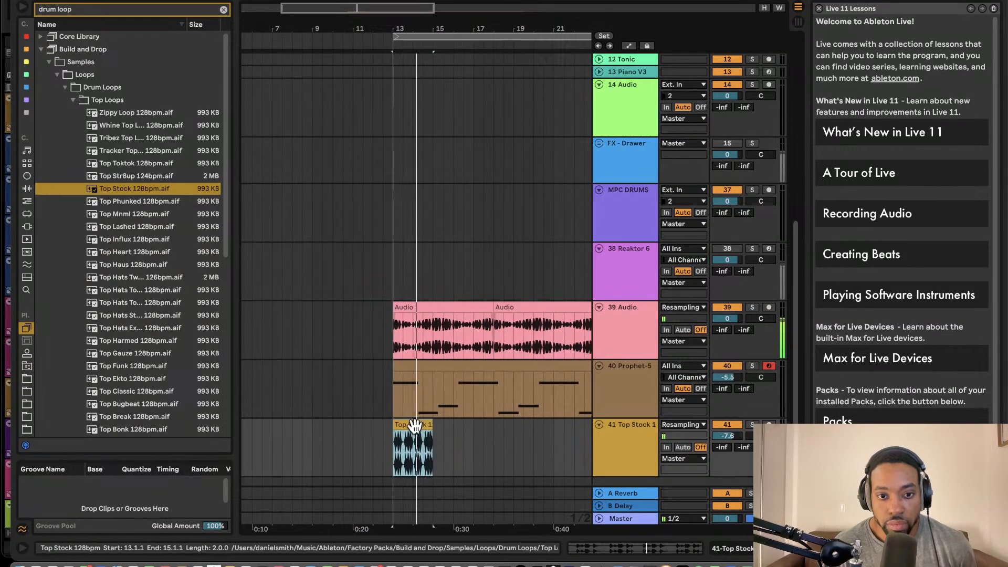
key("super+d")
key("super+d")
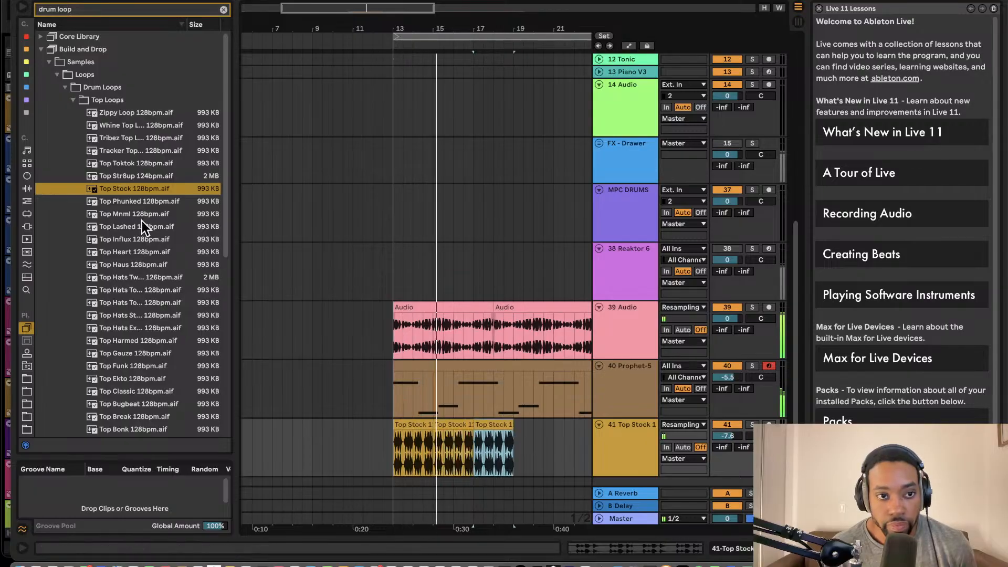
Audition Top Lashed 128bpm.aif and a 128bpm Top Hats loop in place of the first drum clip at 13.1.1.
left_click_drag(125, 223, 459, 414)
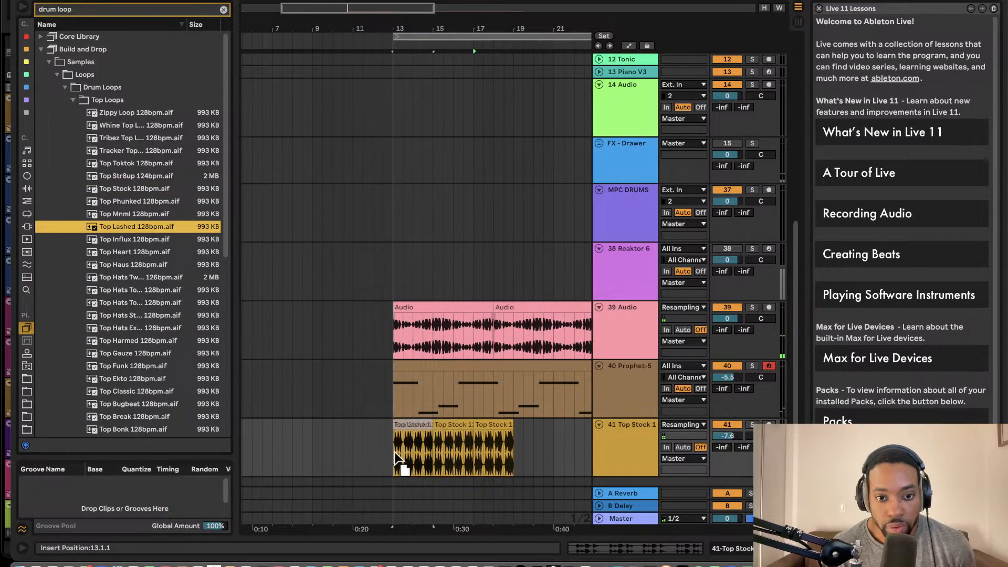
left_click_drag(397, 457, 401, 457)
key("space")
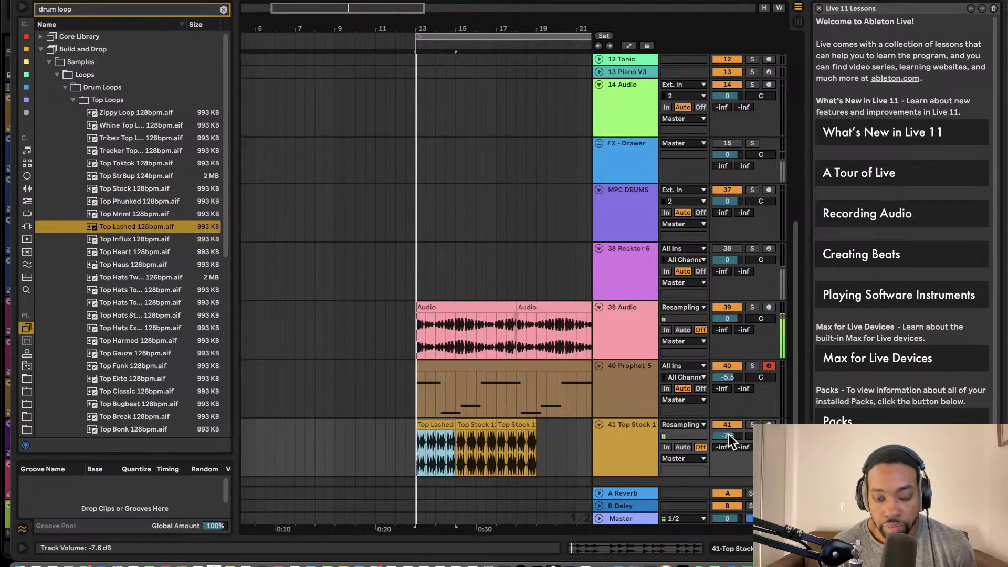
left_click_drag(142, 315, 405, 439)
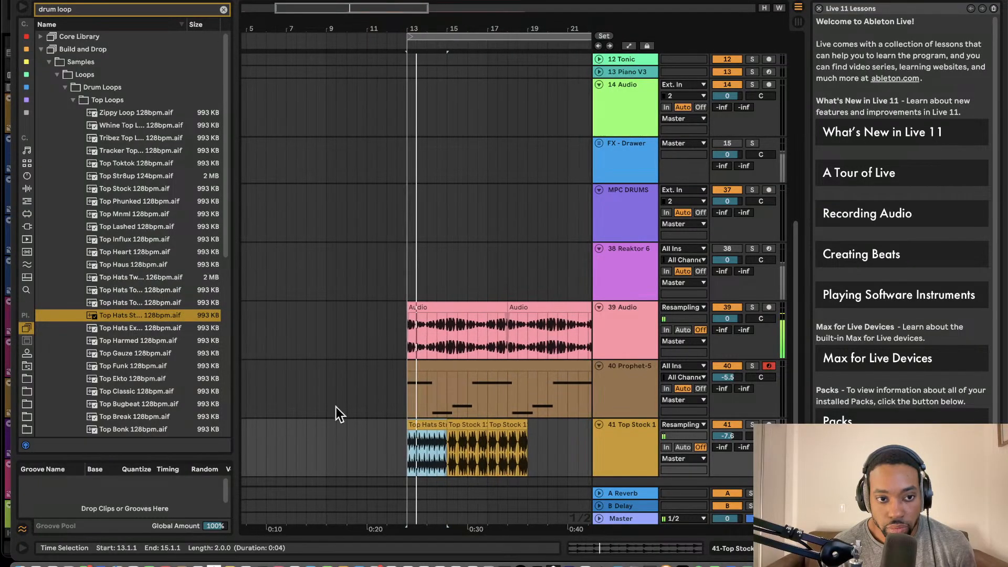
Try Top Ekto 128bpm.aif at 13.3.1 on the drum loop track and undo its placement.
left_click_drag(127, 380, 484, 459)
left_click_drag(397, 455, 412, 455)
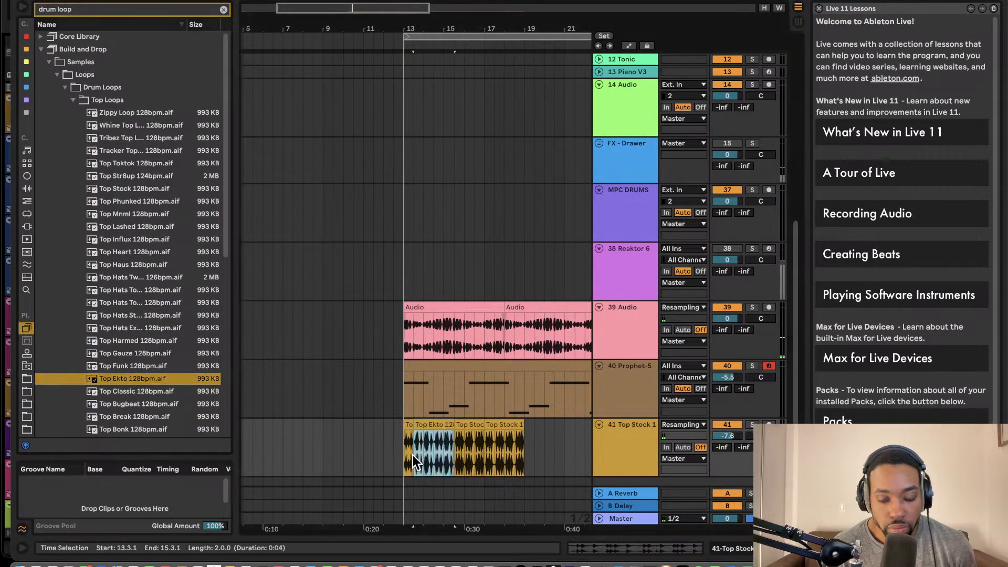
left_click(413, 455)
key("super+z")
Place the Oldhauz Top Loop 128bpm sample at 13.1.1 on the drum loop track, play it, and duplicate it four times.
scroll(208, 309, "down", 10)
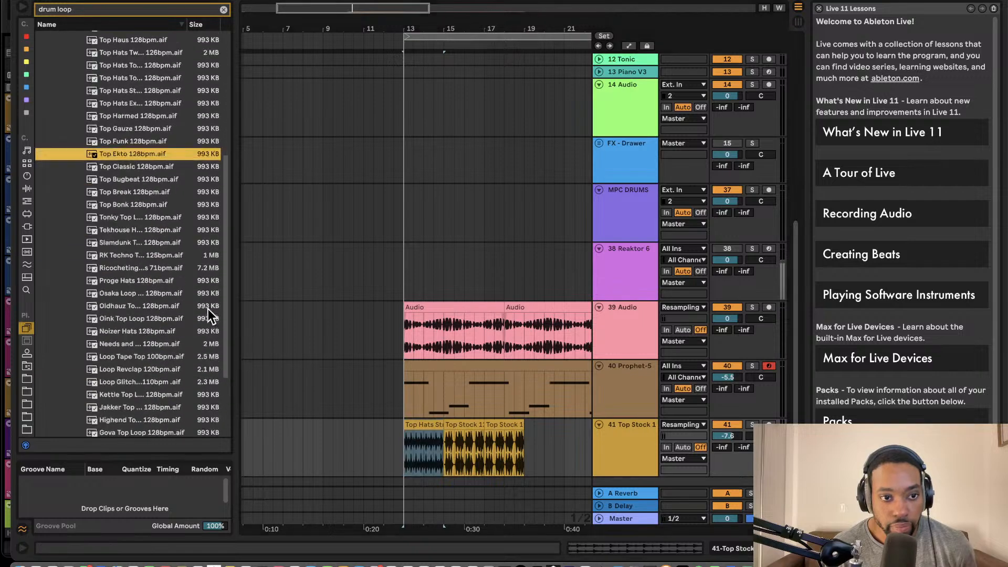
left_click_drag(90, 295, 278, 347)
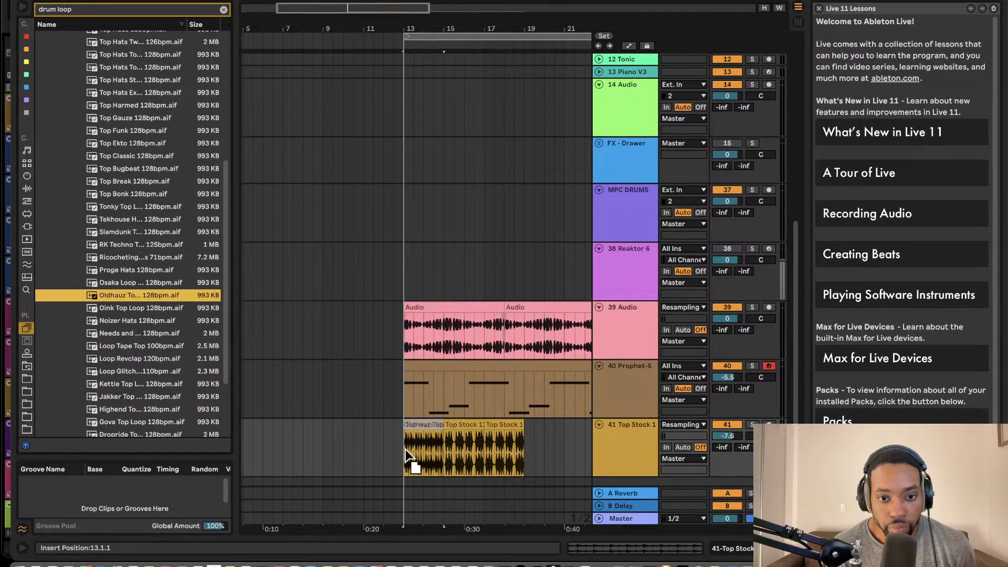
left_click_drag(409, 456, 411, 455)
key("space")
key("super+d")
key("super+d")
key("super+d")
key("super+d")
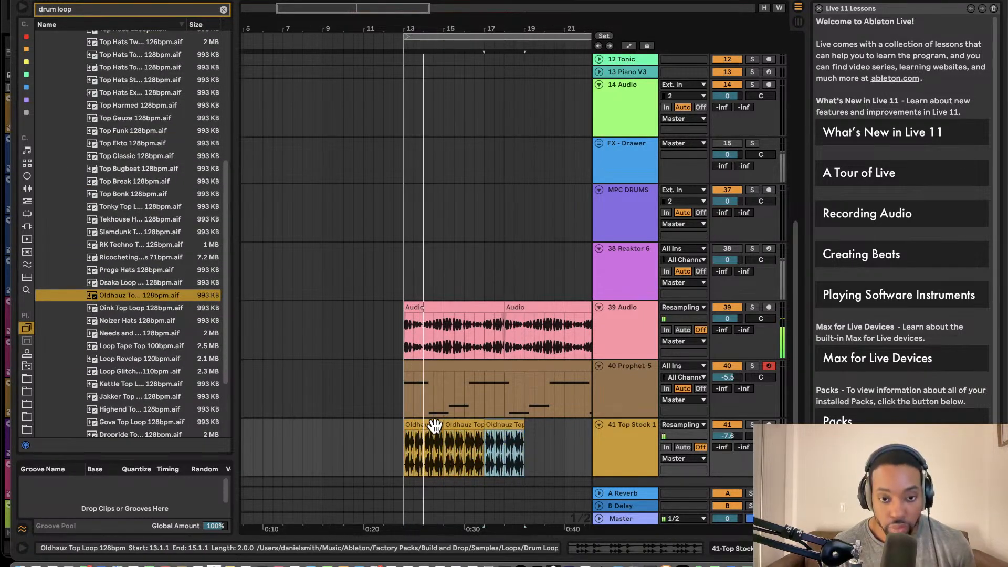
Audition Loop Tape Top 100bpm.aif at 13.1.1 on the drum loop track.
left_click_drag(112, 346, 322, 448)
key("space")
key("space")
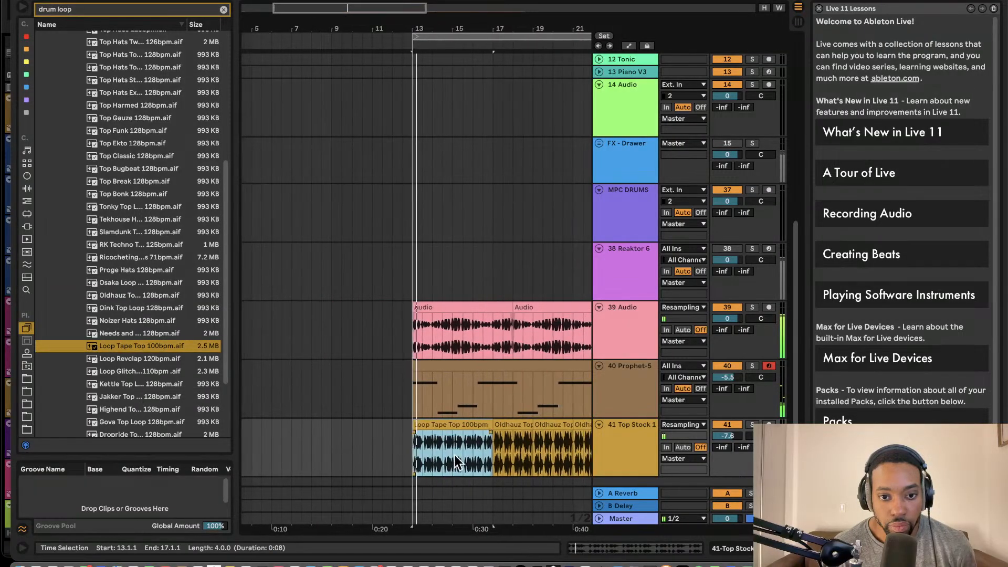
Open the Perc Loops folder and place Perc Bit Hero 128bpm.aif at 13.1.1 on the drum loop track.
scroll(115, 365, "down", 5)
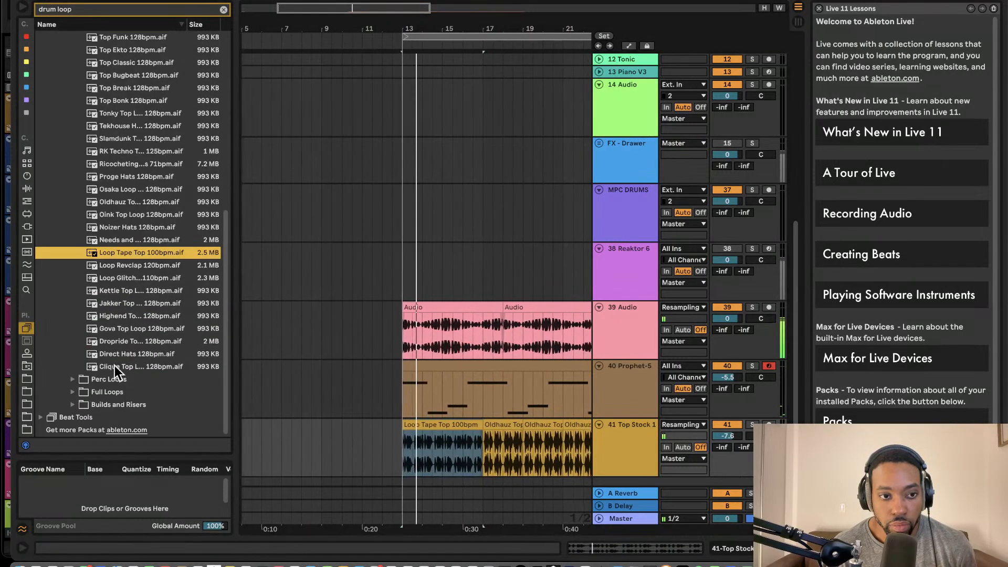
left_click(73, 379)
left_click(130, 342)
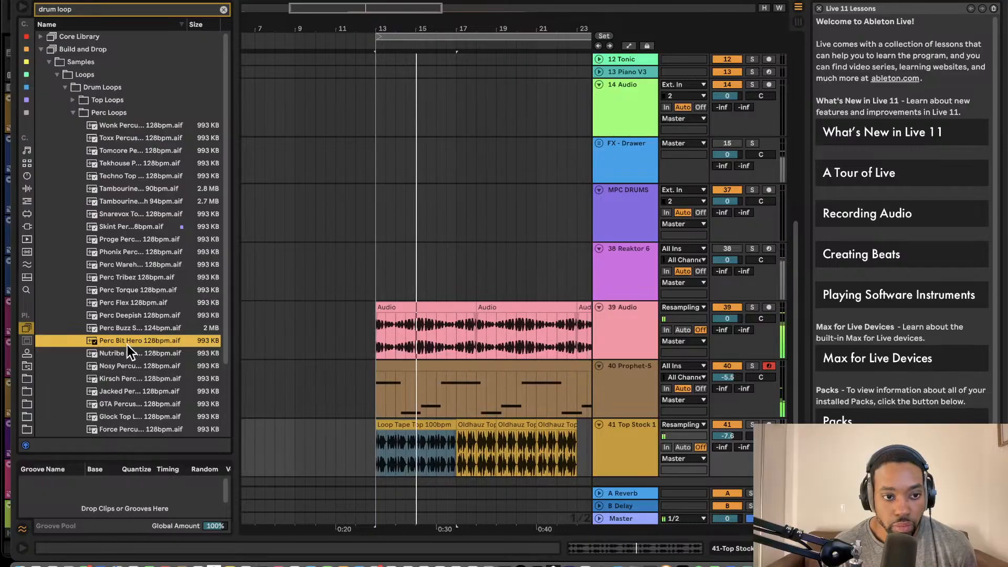
left_click_drag(127, 345, 374, 439)
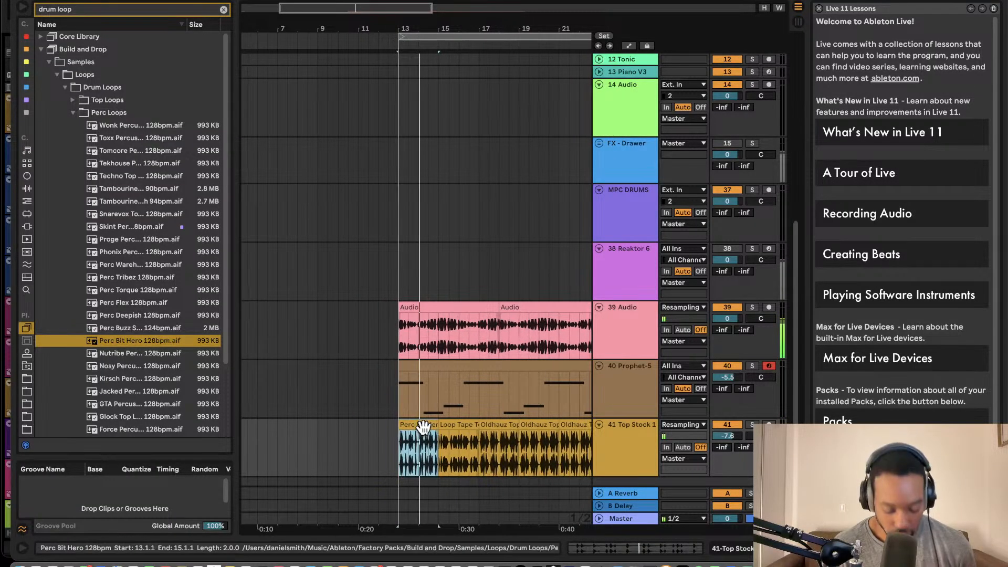
Duplicate the Perc Bit Hero clip nine times up to bar 33 and lower the drum loop track's volume to -16.8 dB.
key("ctrl+d")
key("ctrl+d")
key("ctrl+d")
key("ctrl+d")
key("ctrl+d")
key("ctrl+d")
key("ctrl+d")
key("ctrl+d")
key("ctrl+d")
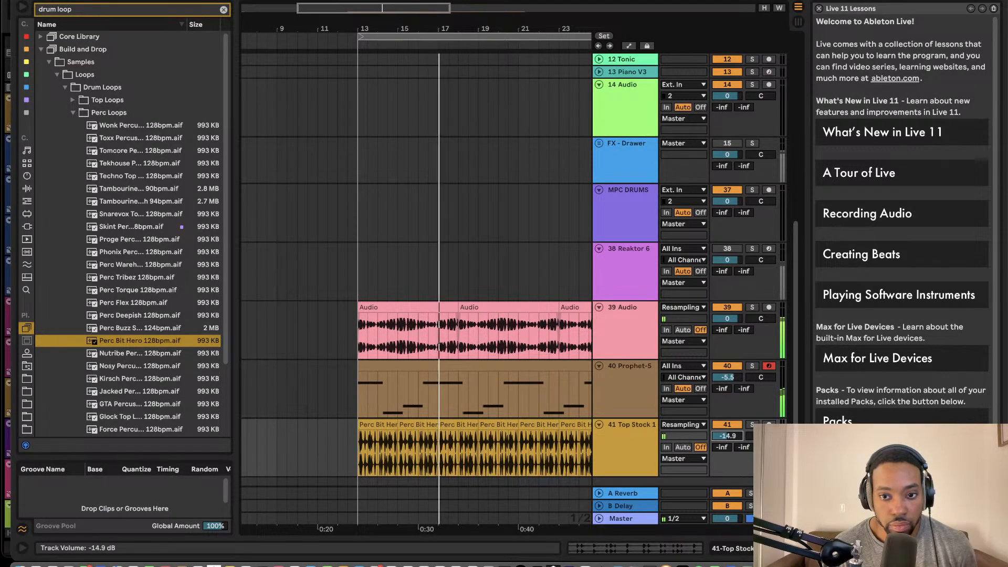
scroll(424, 302, "down", 3)
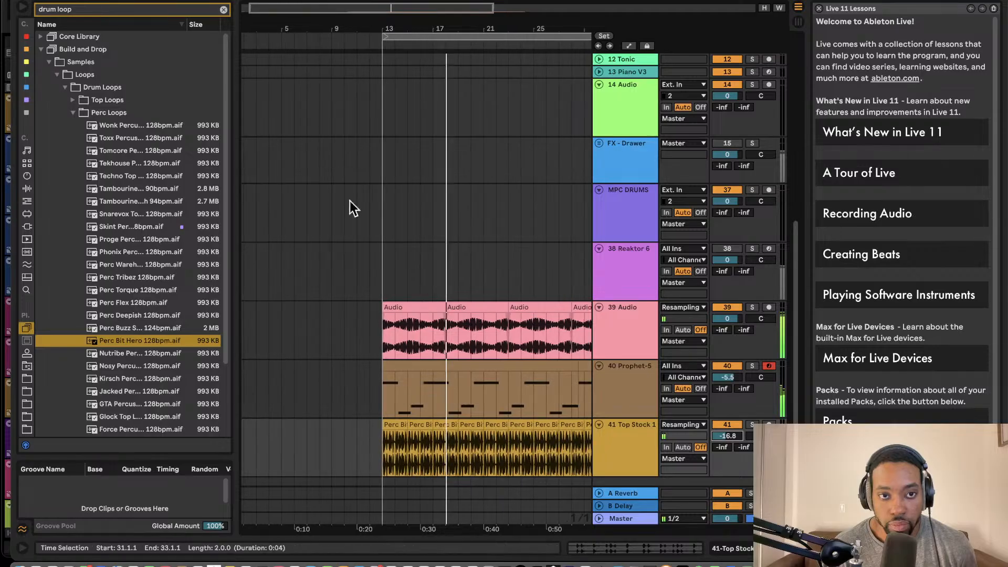
scroll(467, 263, "down", 1)
scroll(466, 263, "right", 1)
scroll(458, 258, "down", 1)
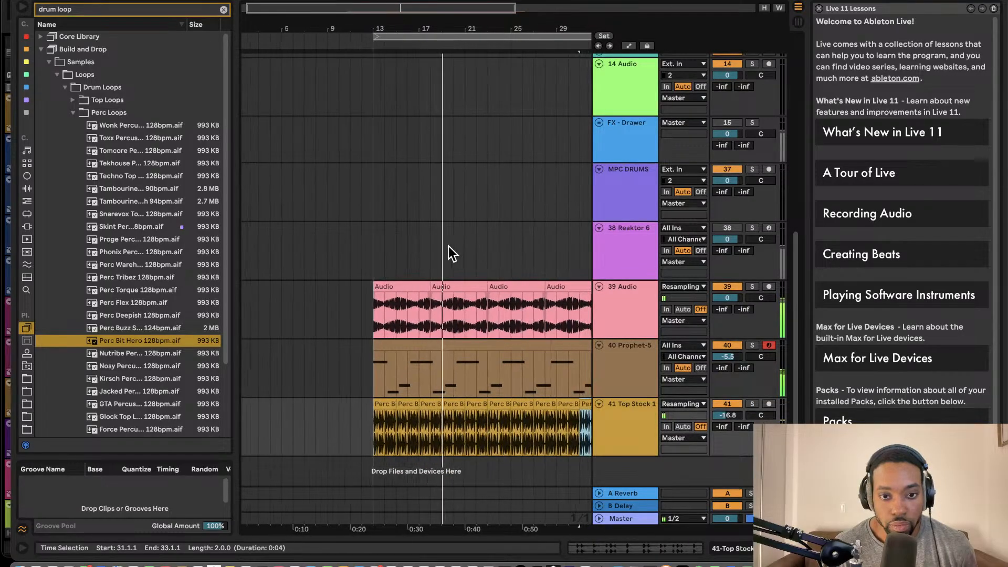
Open the Full Loops folder and place House Beat Acid 02 123bpm.aif at 13.1.1 on a new track below the percussion loop.
scroll(440, 244, "right", 3)
left_click_drag(438, 283, 412, 286)
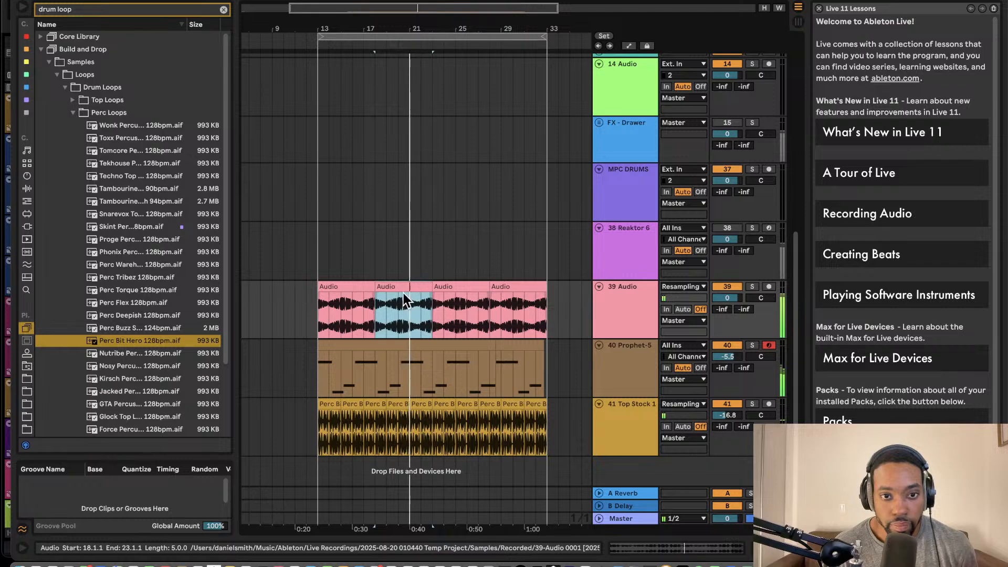
scroll(158, 334, "down", 4)
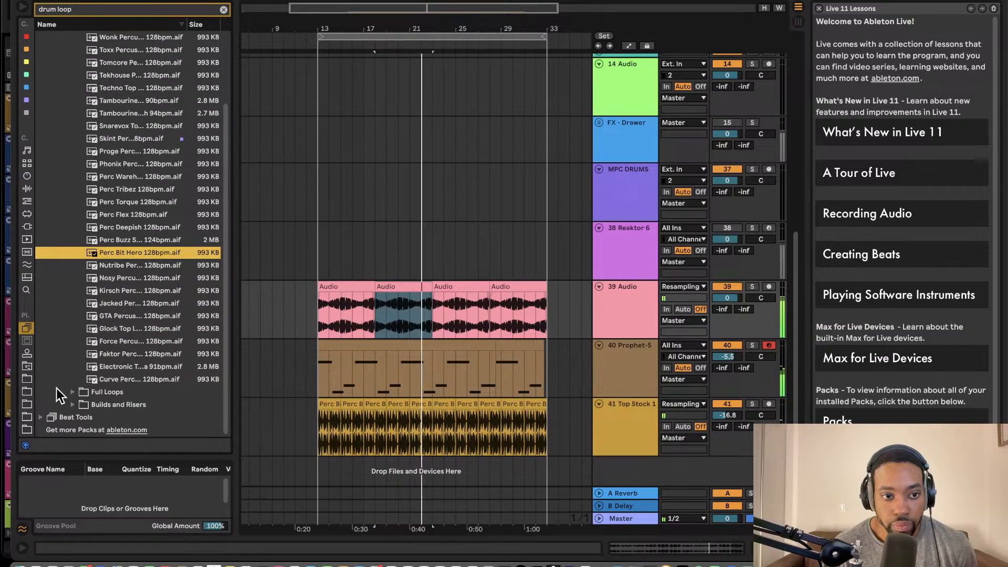
left_click(72, 393)
left_click_drag(119, 250, 427, 386)
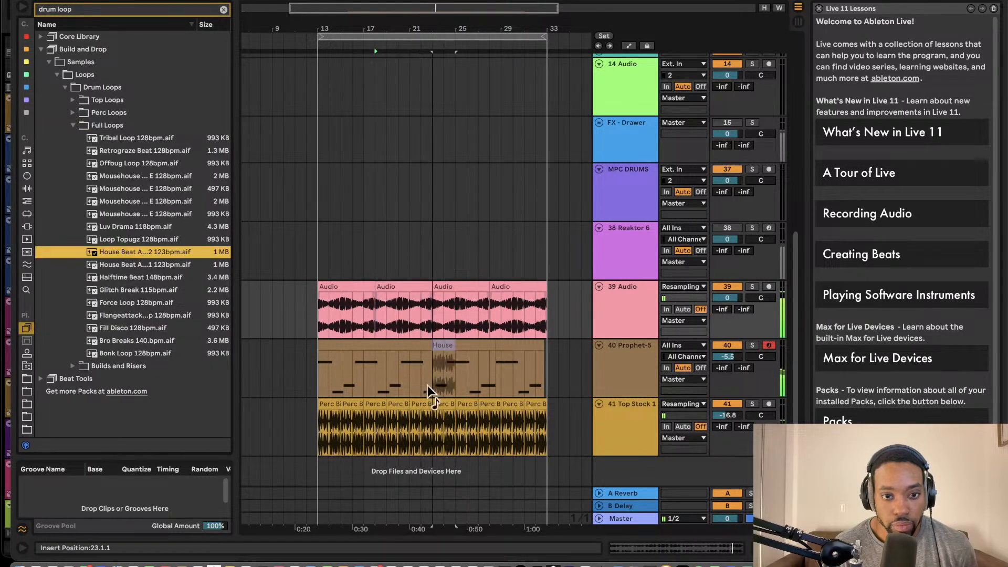
left_click_drag(317, 468, 317, 476)
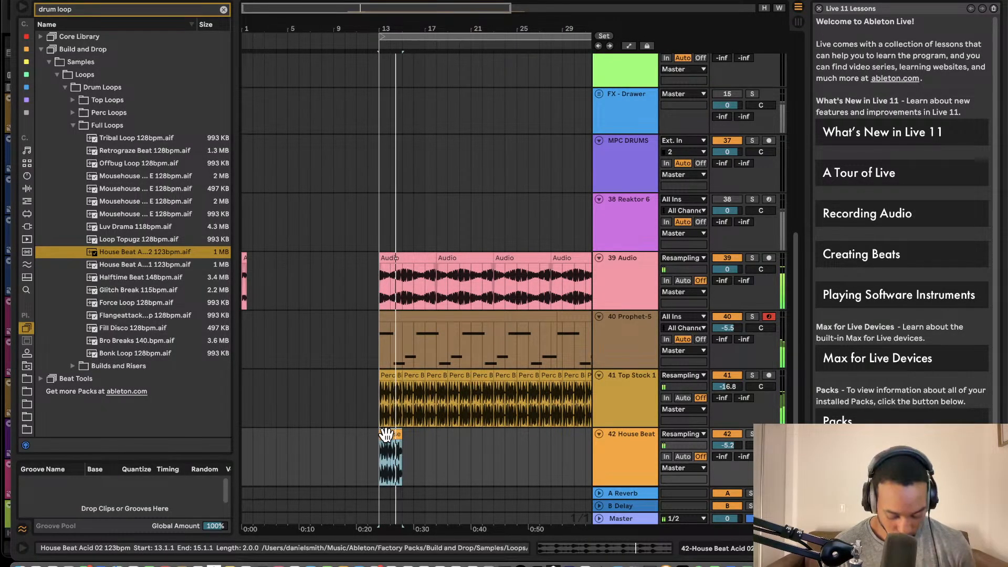
Duplicate the House Beat clip up to bar 33, removing the surplus copy, and mute the percussion loop track.
key("super+d")
key("super+d")
key("super+d")
key("super+d")
key("super+d")
key("super+d")
key("super+d")
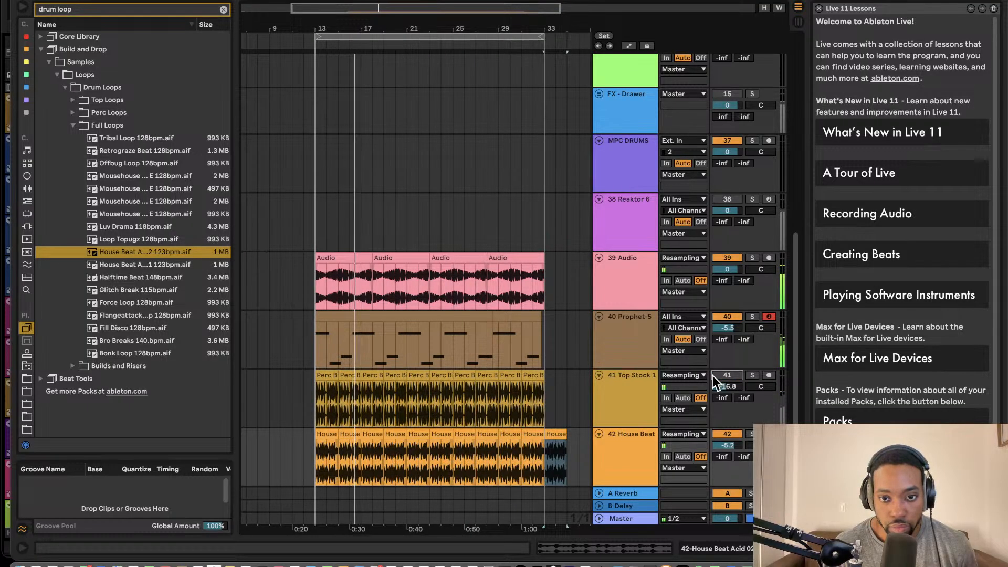
key("Delete")
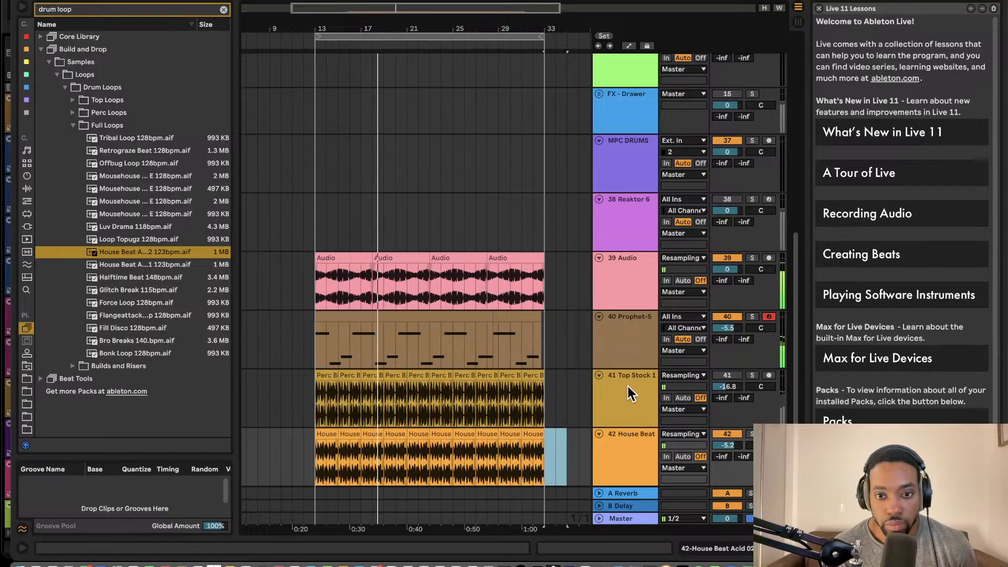
Try deactivating the 18.1.1 to 19.3.1 section of the resampled audio, play it, and undo the deactivation.
scroll(383, 278, "up", 5)
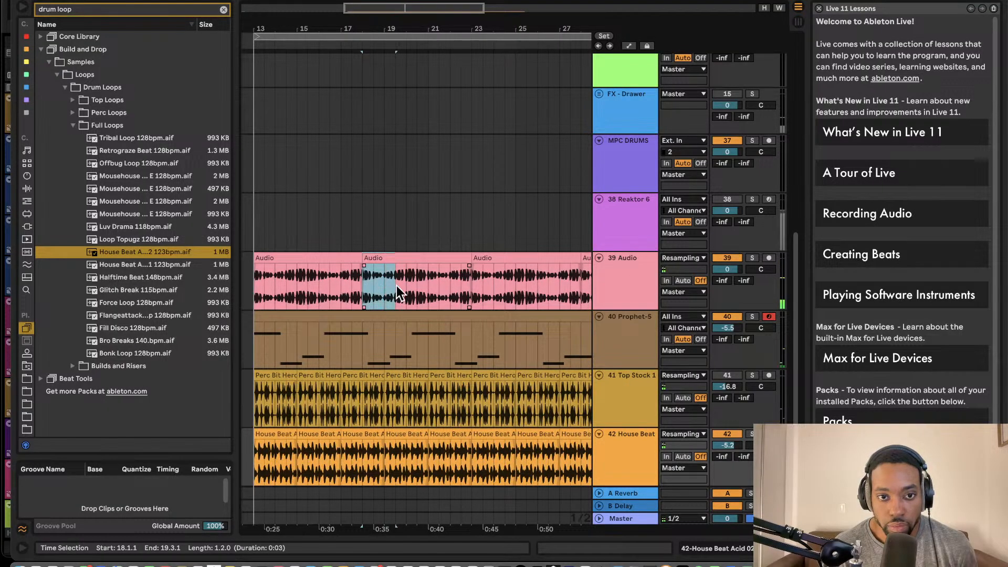
key("0")
key("space")
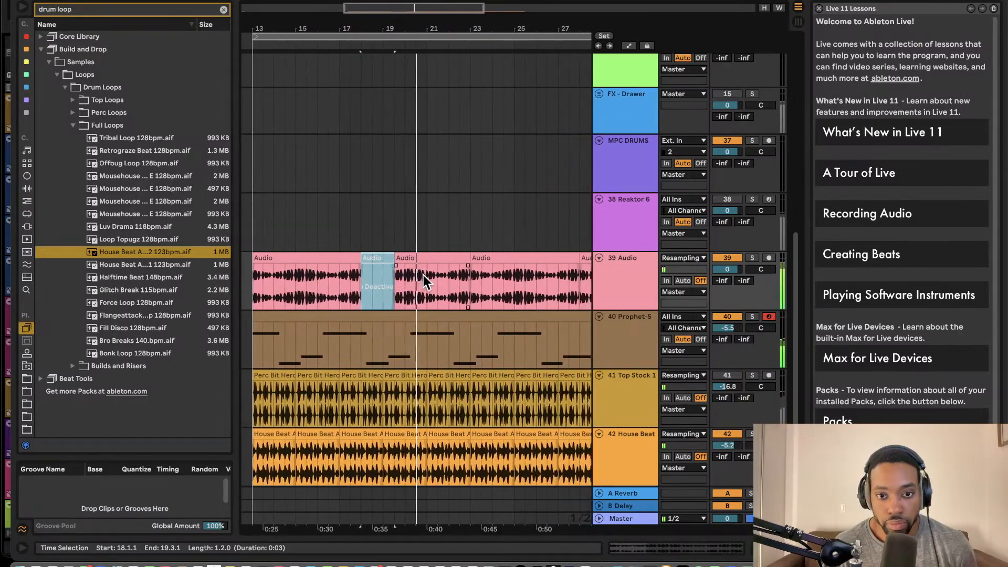
key("super+z")
key("space")
key("space")
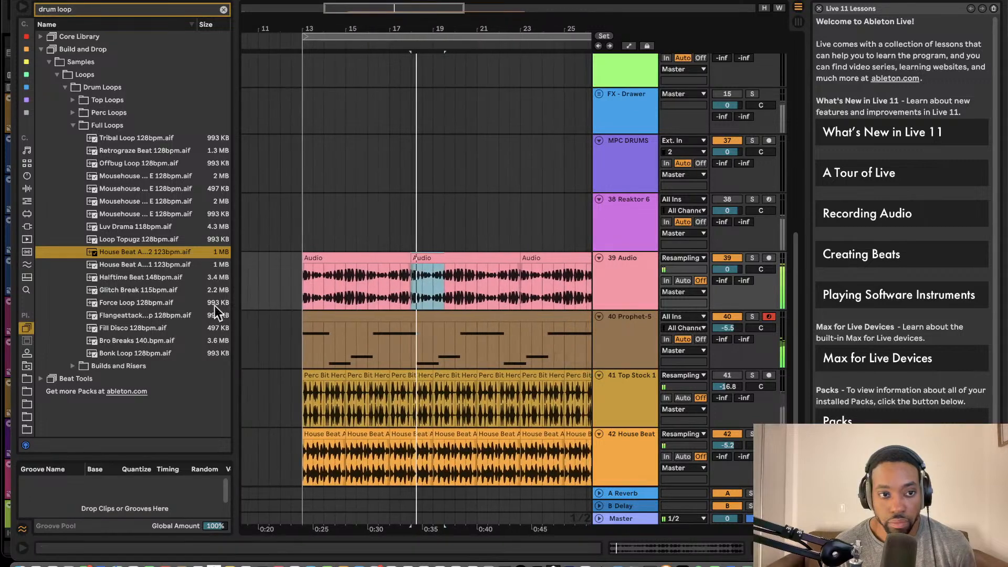
Audition Glitch Break 115bpm.aif at 13.1.1 on the House Beat track and undo its placement.
left_click_drag(138, 290, 339, 418)
left_click_drag(313, 457, 305, 456)
scroll(309, 436, "left", 5)
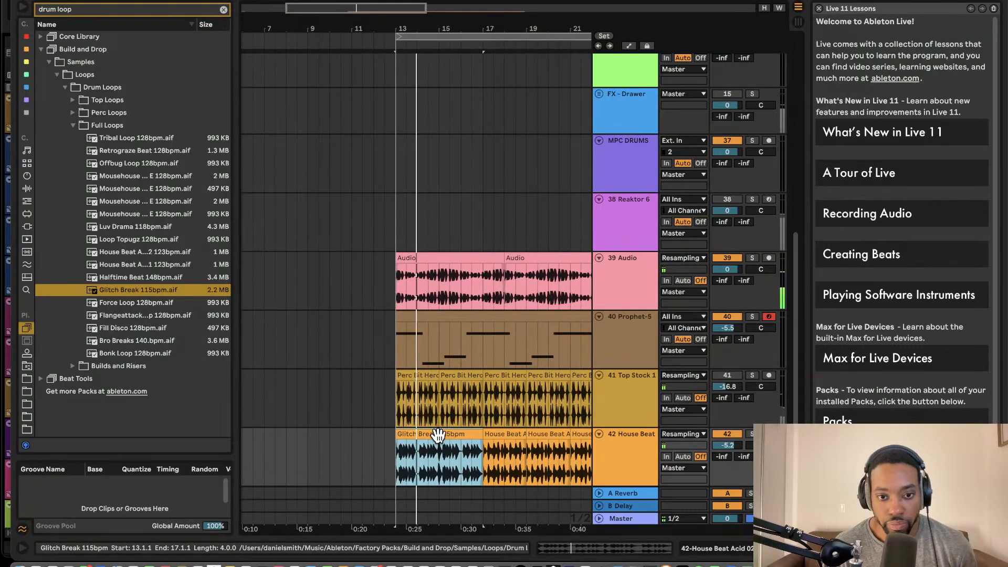
key("super+z")
Place the Flangeattack 128bpm loop at 13.1.1 on the House Beat track and duplicate it nine times up to bar 33.
left_click_drag(112, 316, 405, 450)
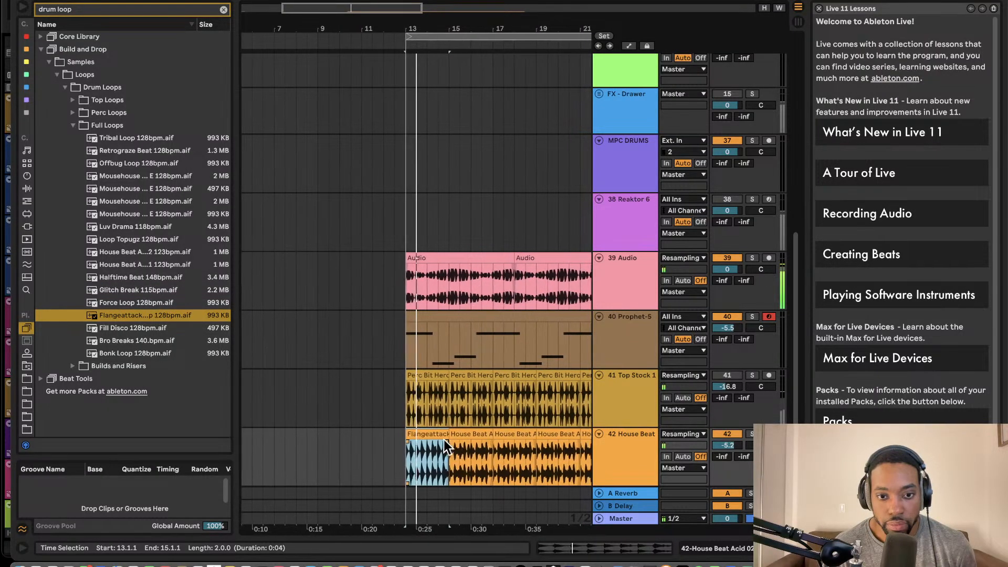
key("super+d")
key("super+d")
key("super+d")
key("super+d")
key("super+d")
key("super+d")
key("super+d")
key("super+d")
key("super+d")
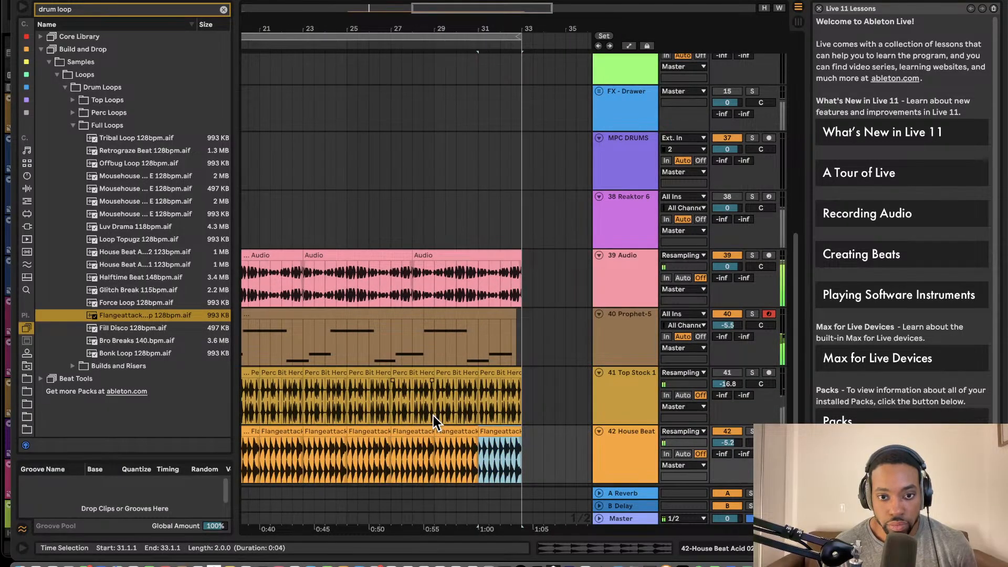
Mute the Prophet-5 track to hear the loops without it, and reactivate it.
scroll(435, 399, "left", 10)
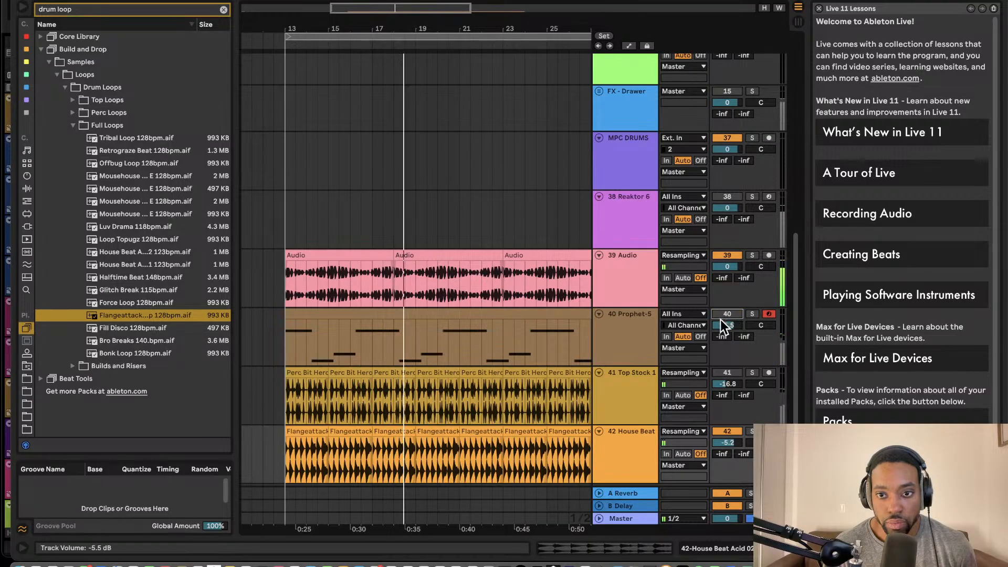
scroll(512, 379, "down", 5)
scroll(512, 379, "right", 3)
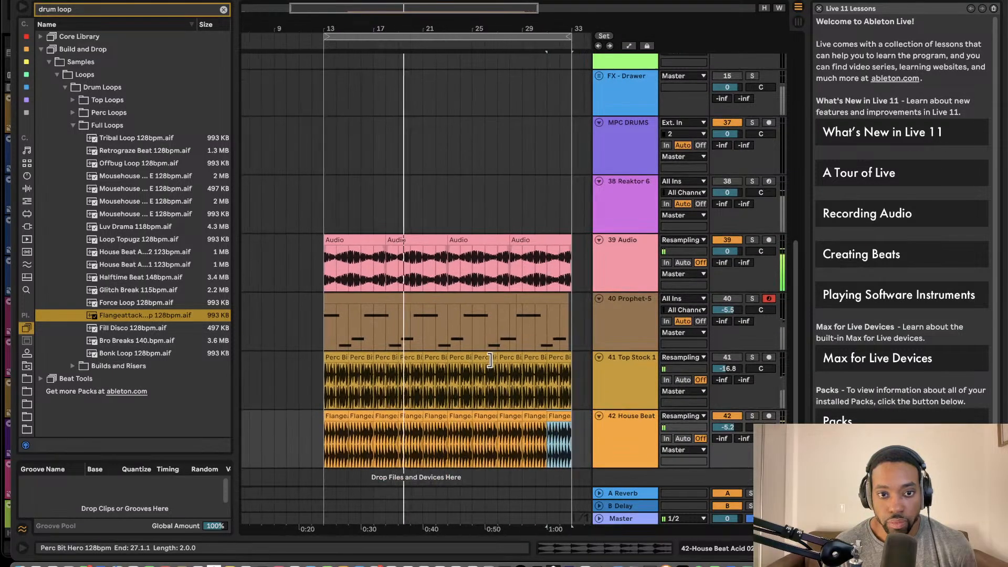
scroll(489, 360, "down", 2)
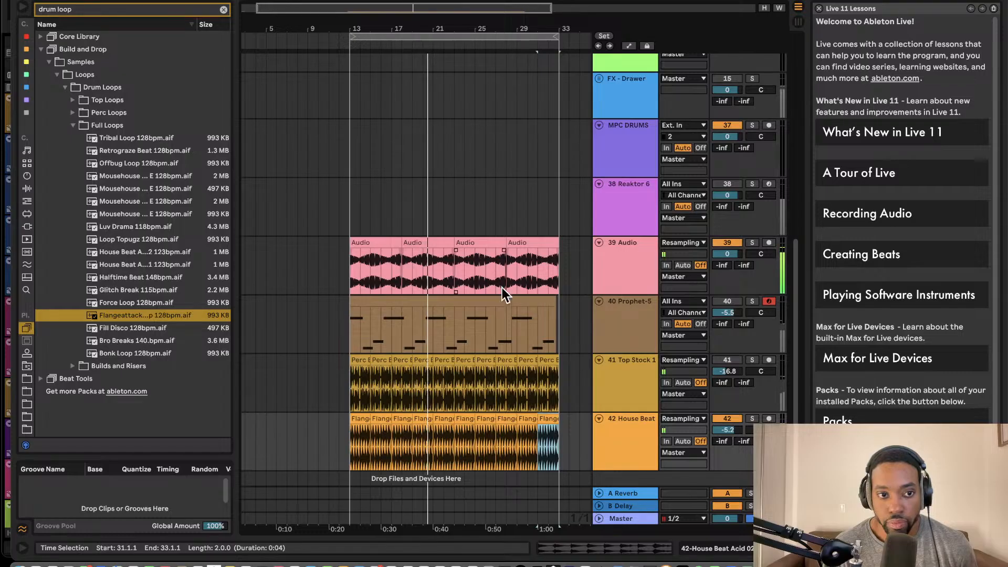
left_click(724, 302)
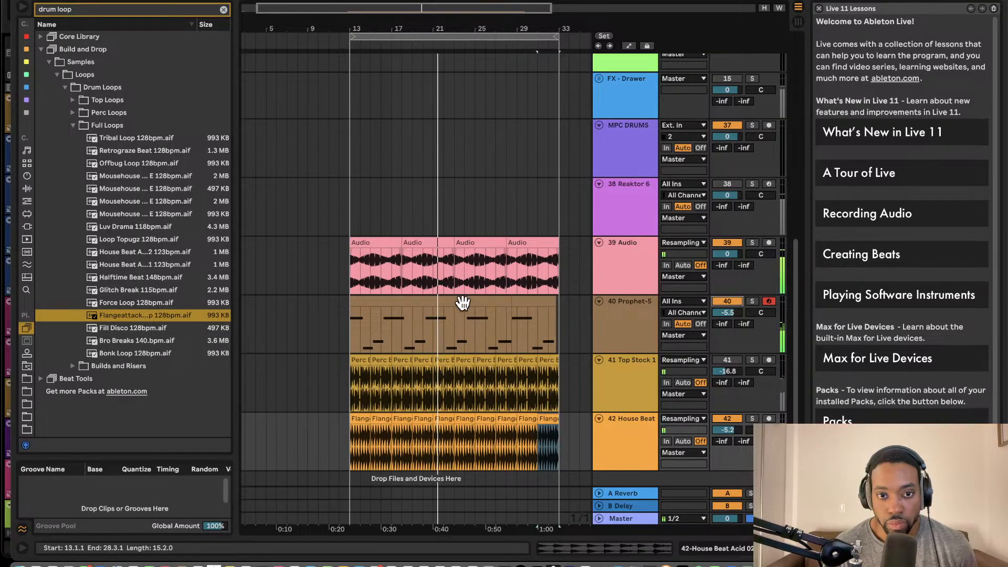
Try duplicating the Prophet-5 MIDI part from bar 33 to bar 53.
double_click(606, 309)
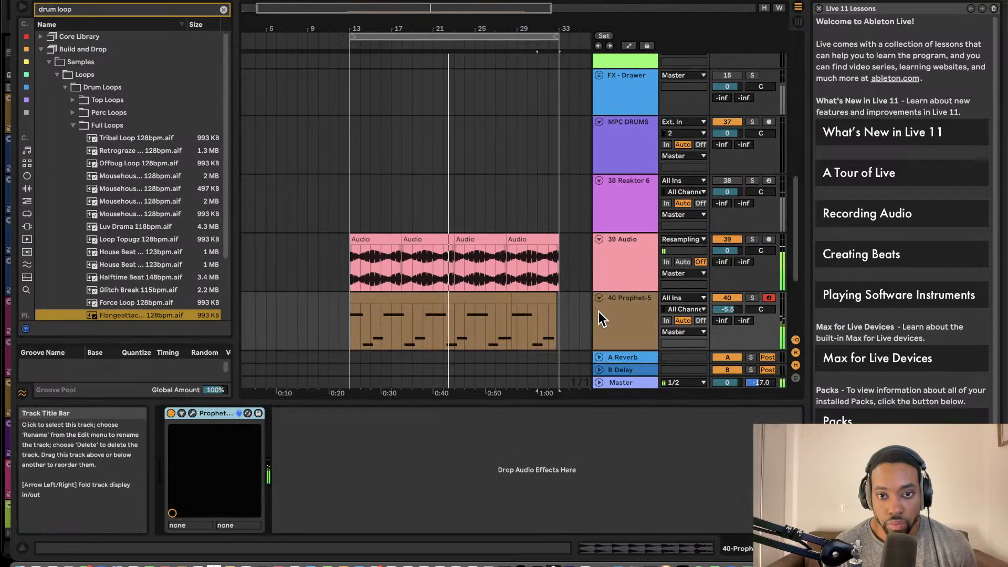
left_click_drag(559, 302, 344, 315)
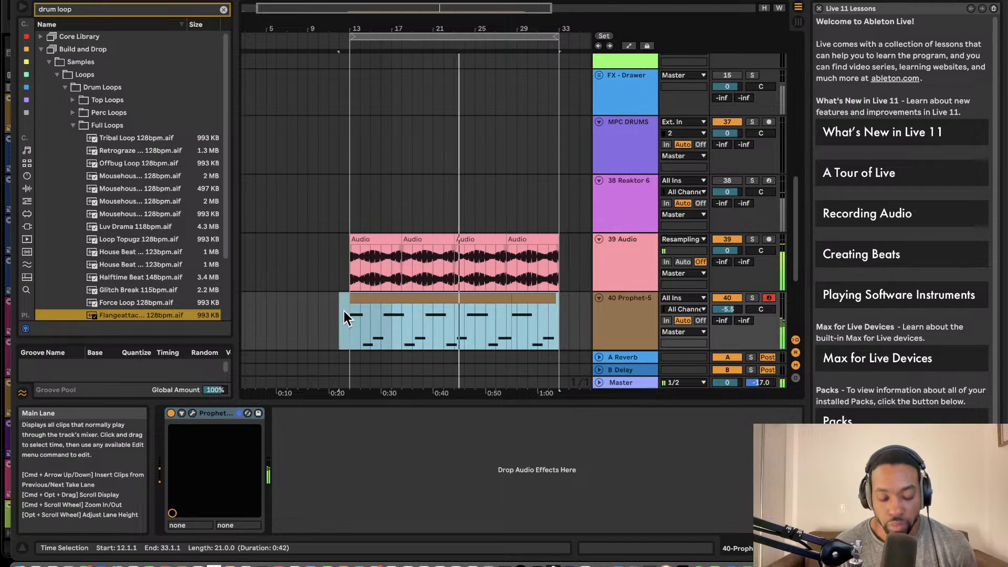
key("super+d")
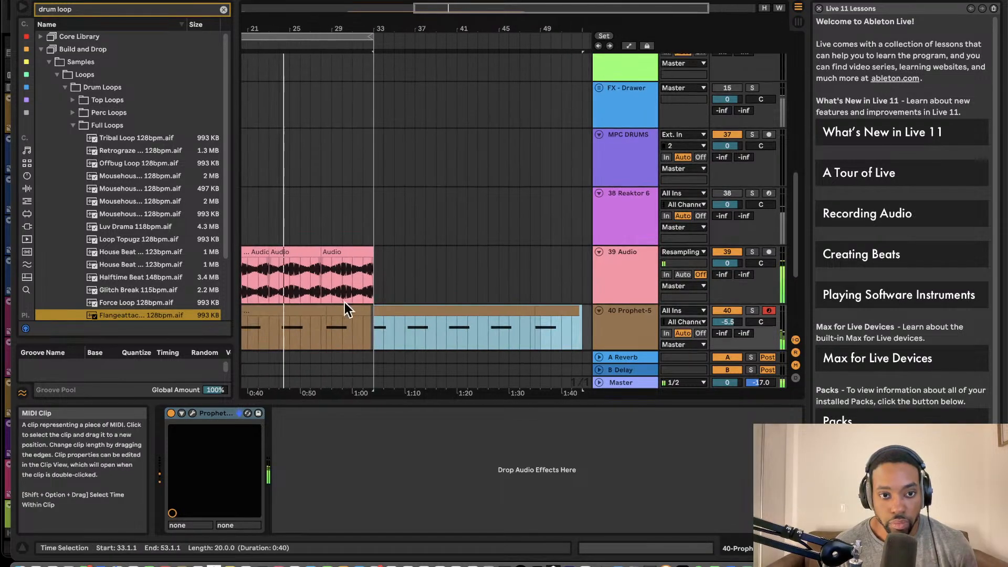
scroll(450, 285, "down", 2)
scroll(459, 285, "up", 5)
scroll(460, 282, "down", 5)
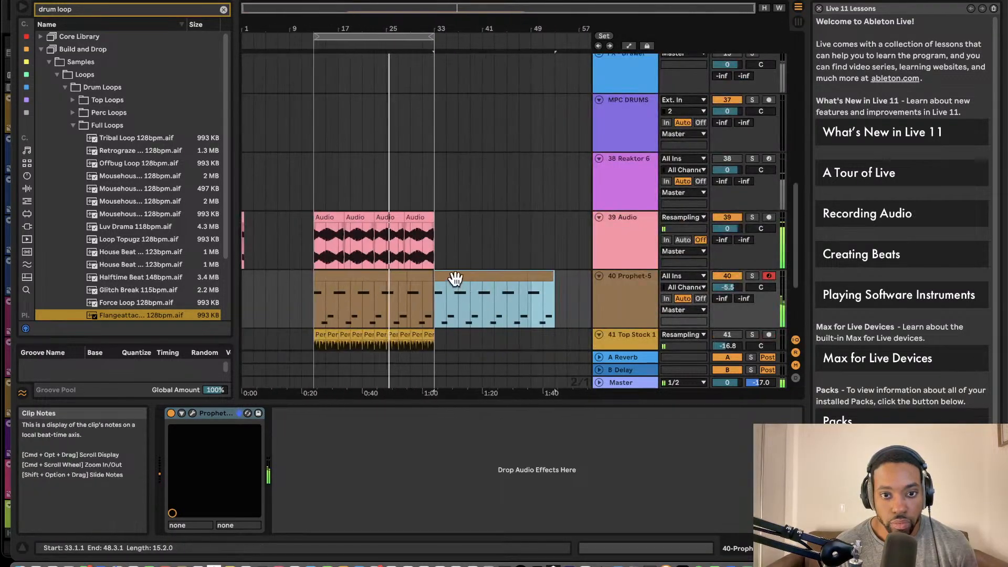
scroll(455, 279, "down", 1)
left_click_drag(474, 266, 576, 273)
left_click(453, 267)
scroll(455, 261, "left", 15)
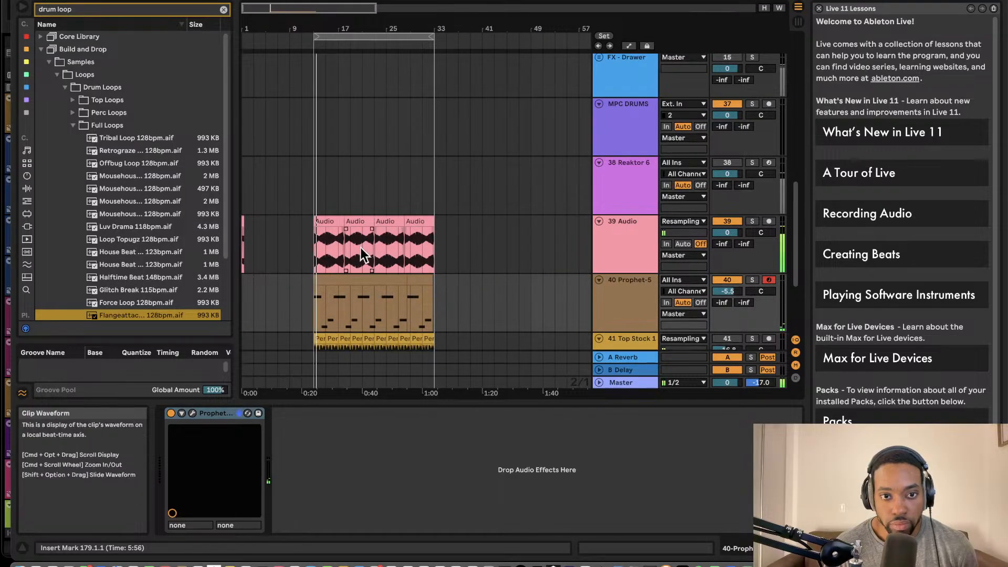
Duplicate all tracks' material in the bar 13 to 33 loop region twice and extend the loop to bar 73.
left_click(357, 35)
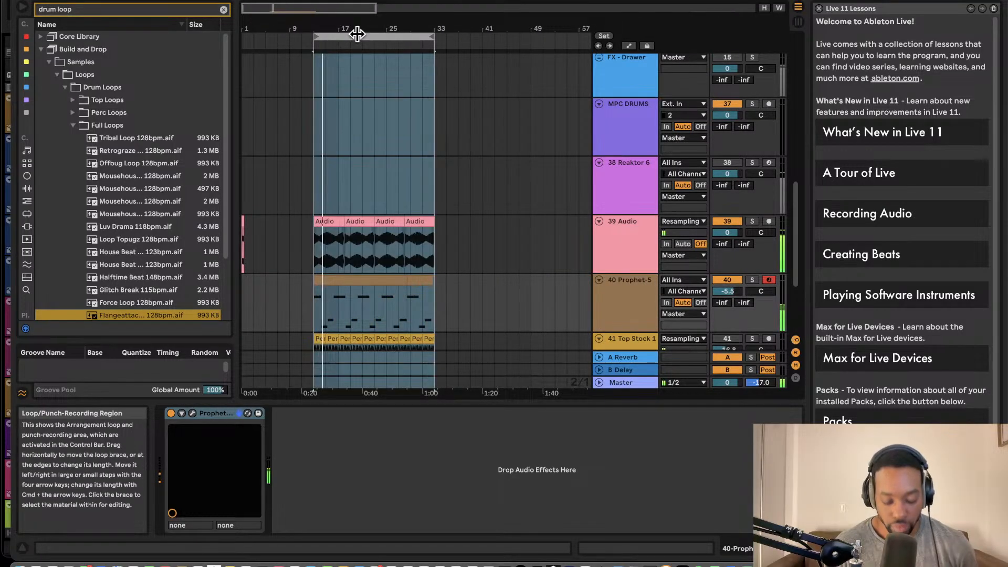
key("super+d")
key("super+d")
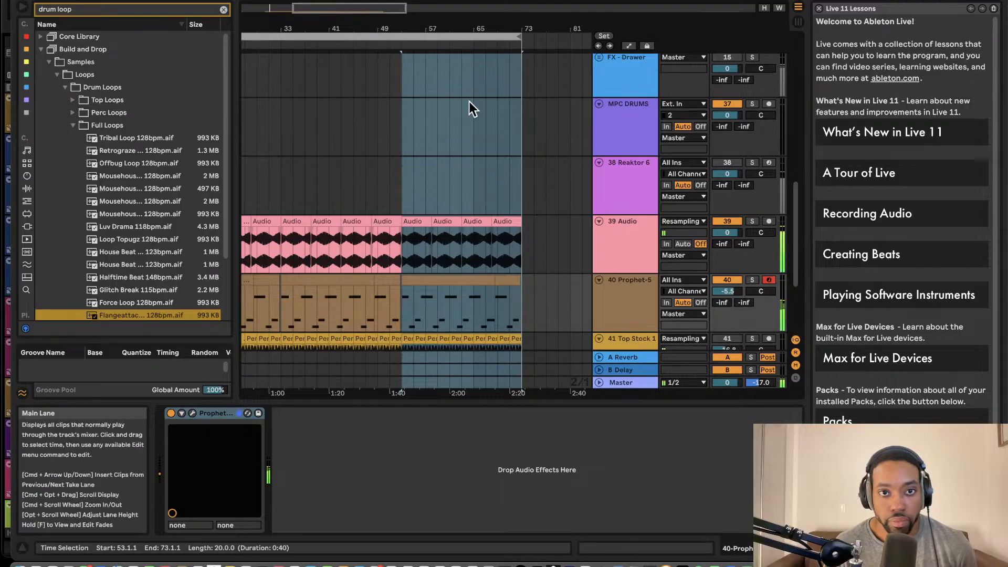
key("minus")
key("minus")
scroll(333, 235, "down", 5)
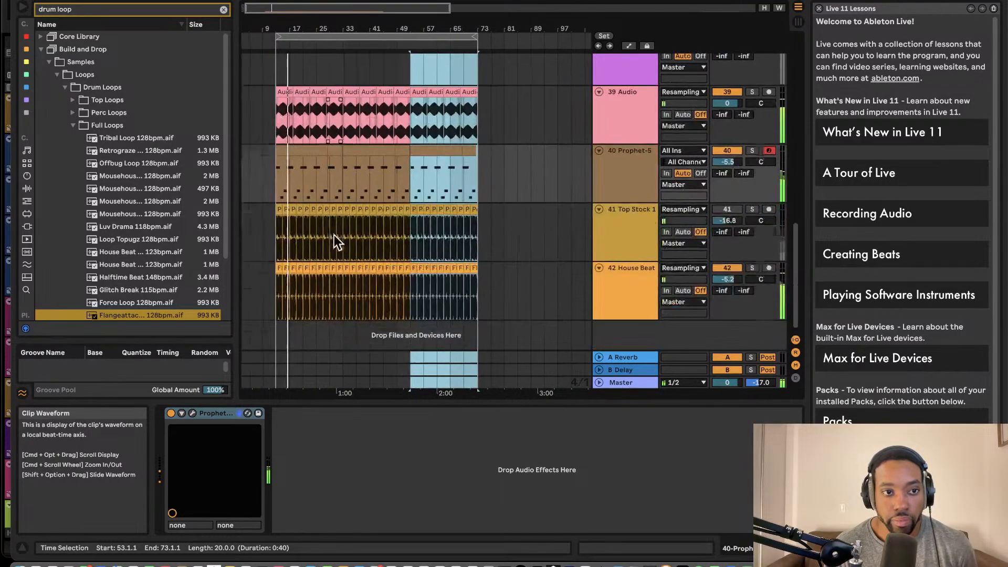
Show the Master track's devices and search the audio effects for "limiter".
left_click(617, 382)
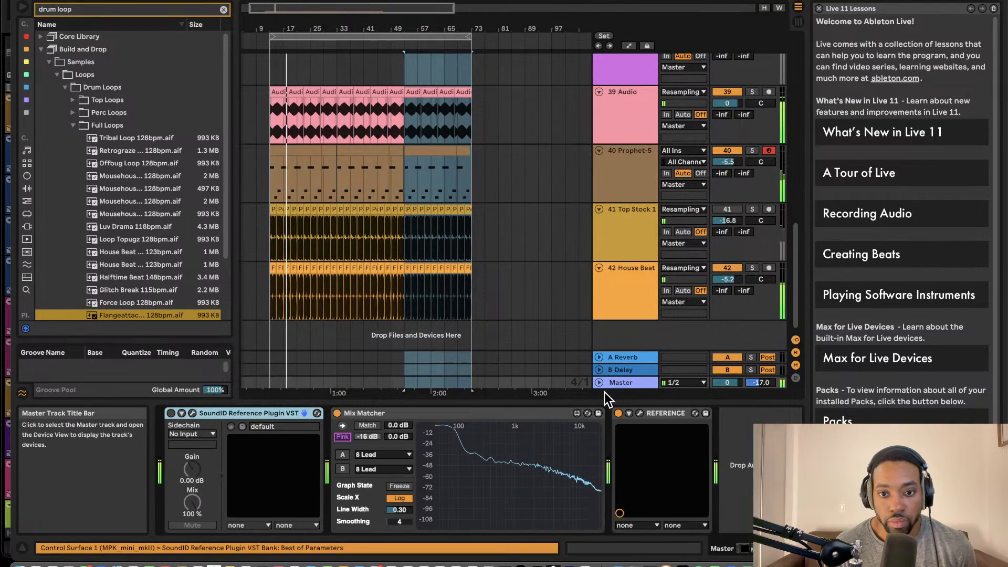
left_click(27, 175)
left_click(26, 188)
left_click(80, 12)
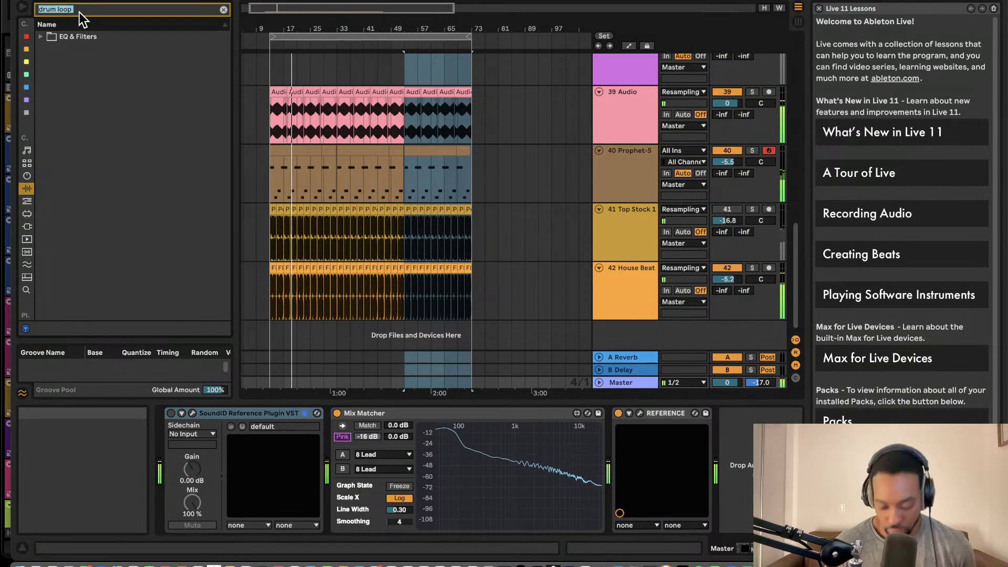
key("BackSpace")
type("l")
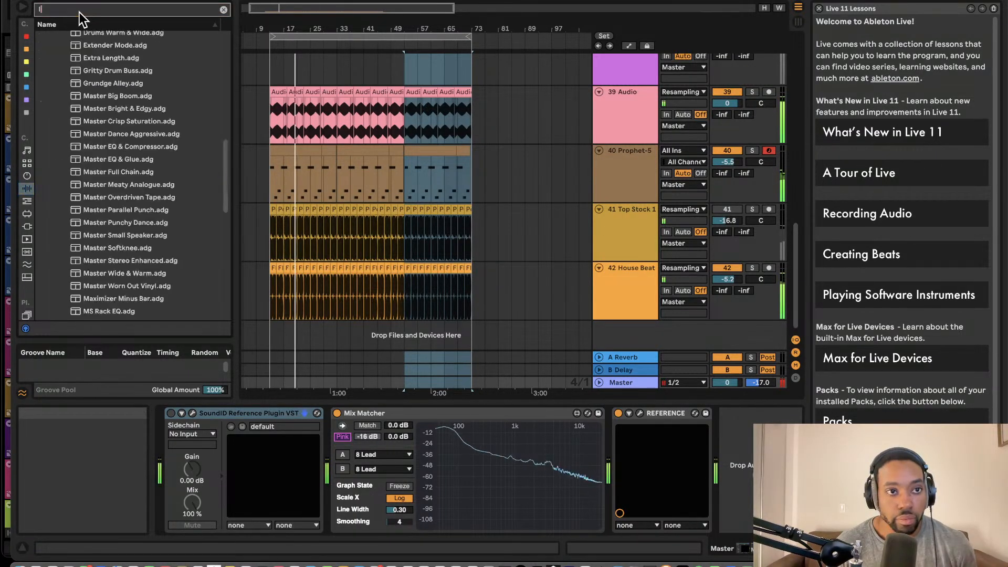
type("inmimt")
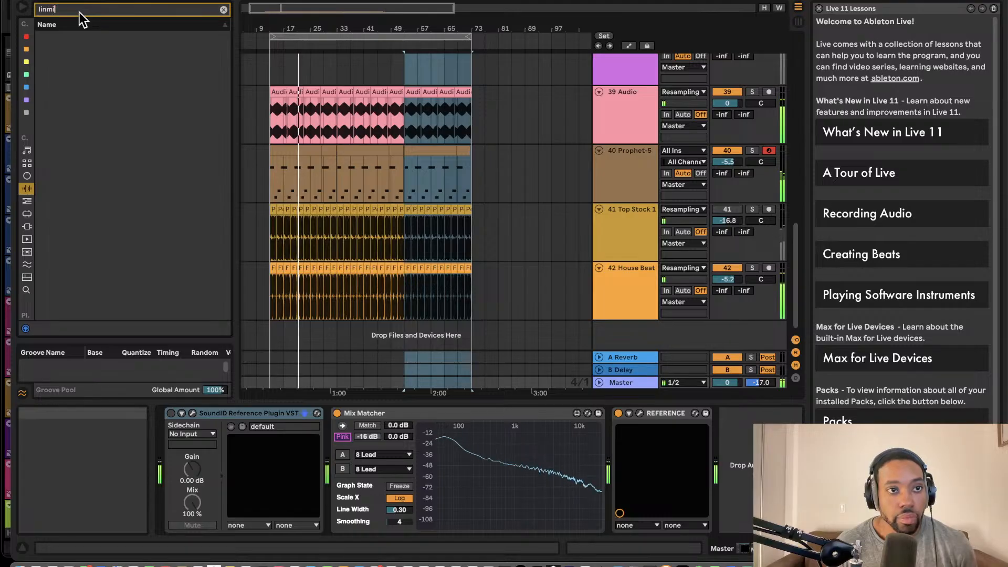
key("BackSpace")
key("BackSpace")
key("BackSpace")
type("m")
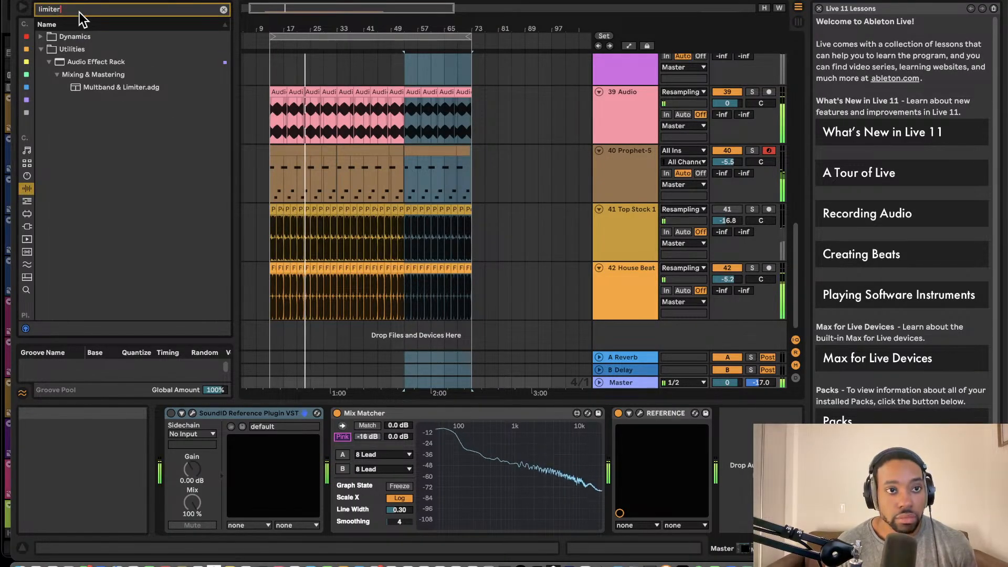
type("iter")
Check the Max for Live, plug-in, clip, audio effect and instrument categories for a limiter, and clear the search.
left_click(26, 211)
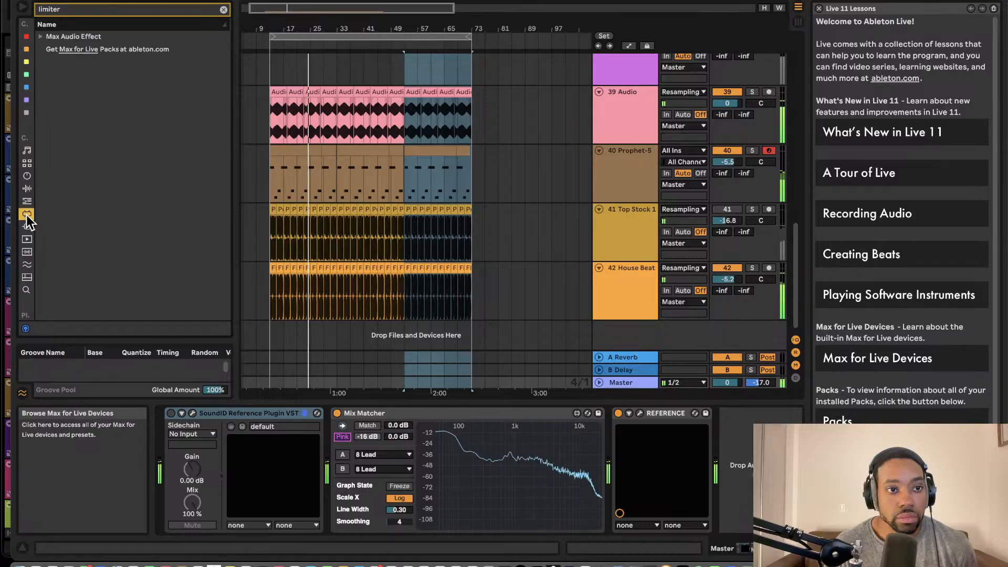
left_click(26, 226)
left_click(25, 238)
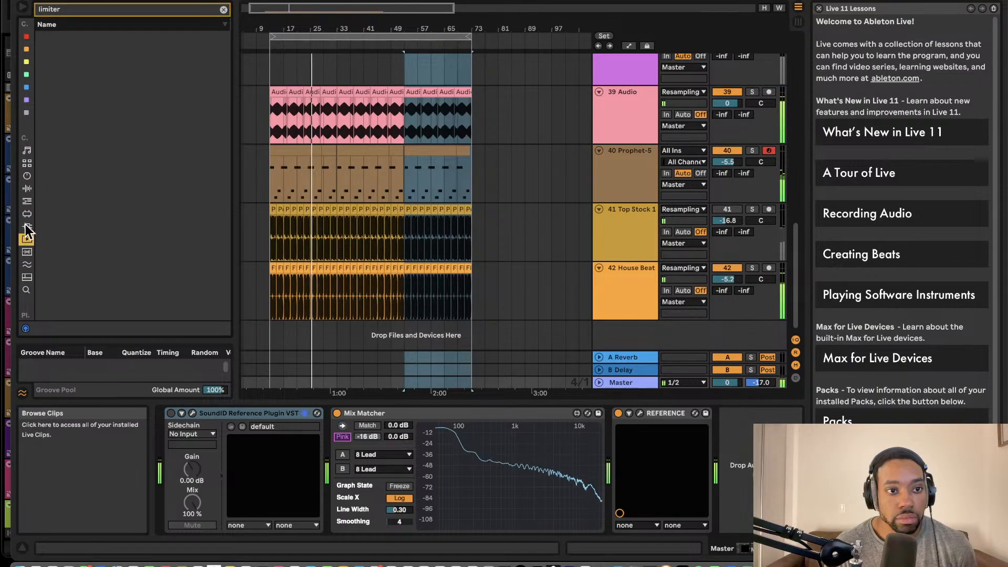
left_click(25, 187)
left_click(26, 226)
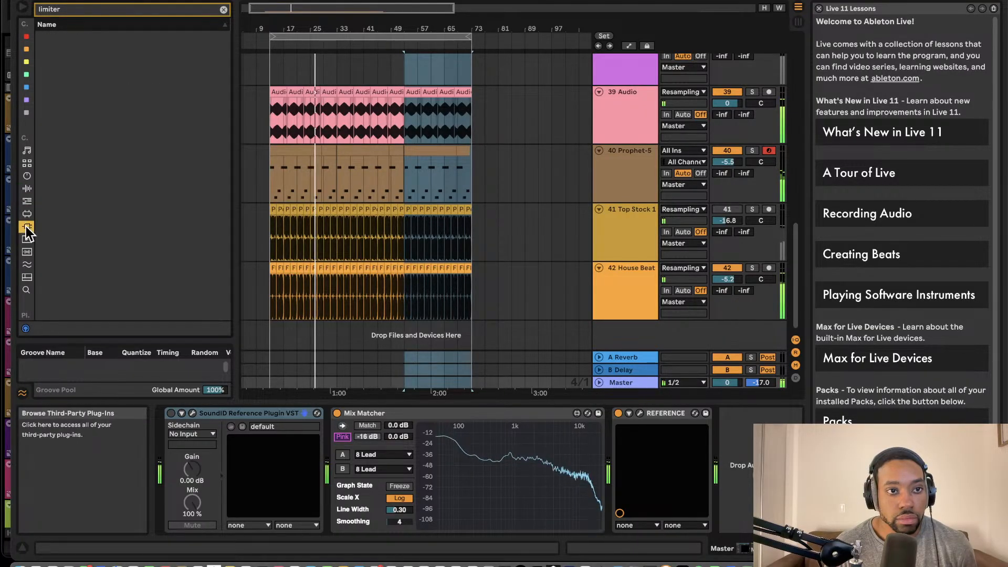
left_click(26, 188)
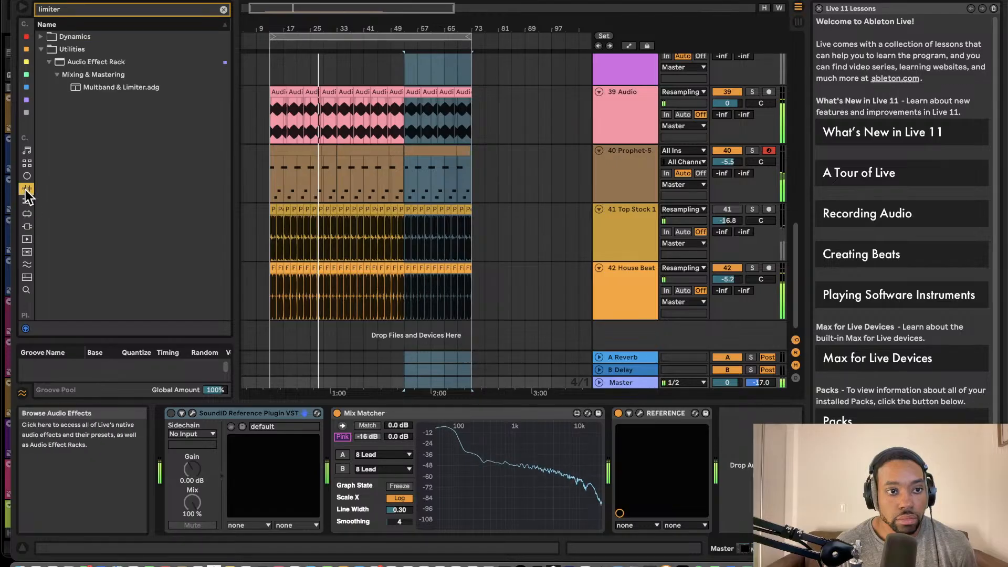
left_click(27, 174)
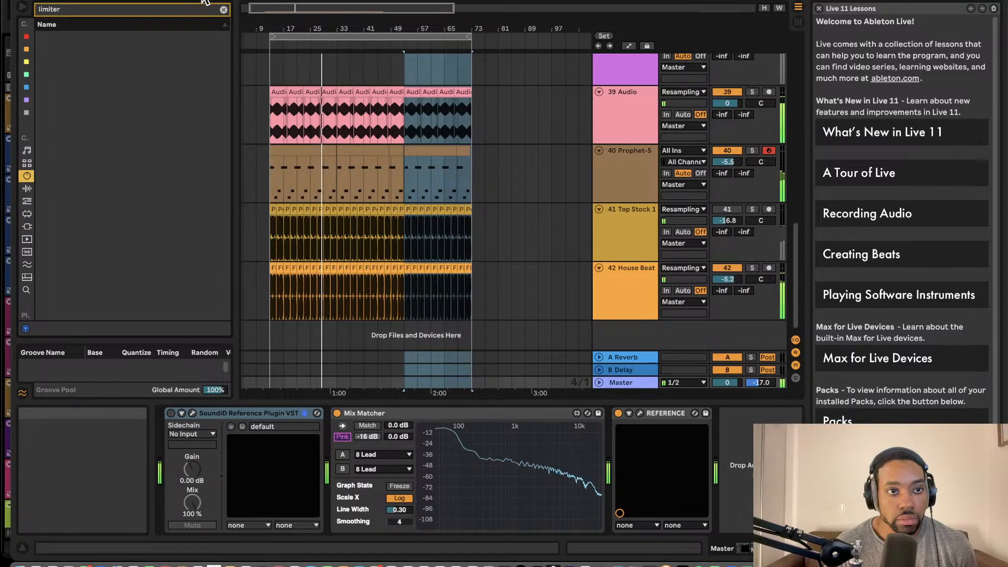
left_click(224, 9)
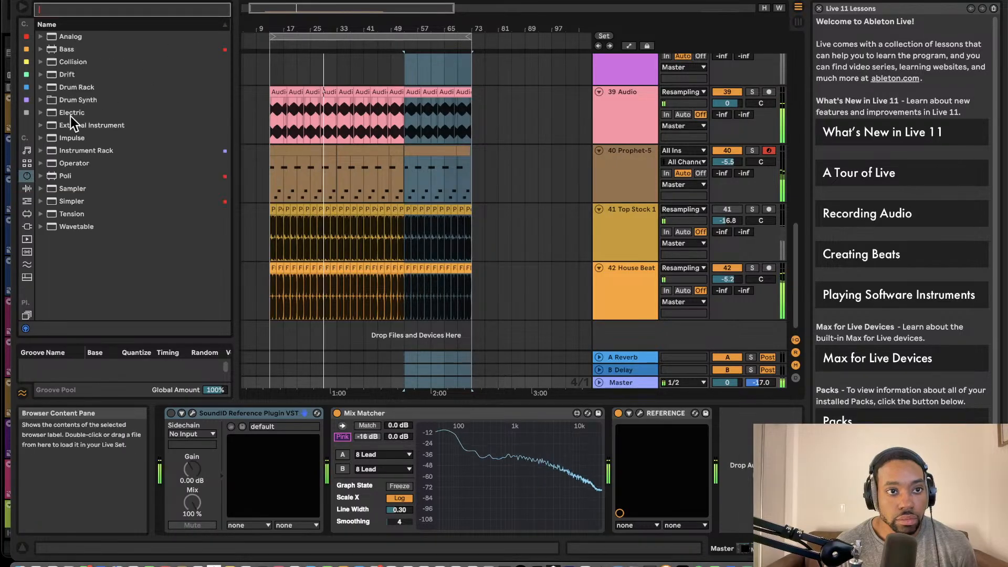
Search the browser for "limiter" and check the MIDI effects and Max for Live categories for it.
left_click(28, 189)
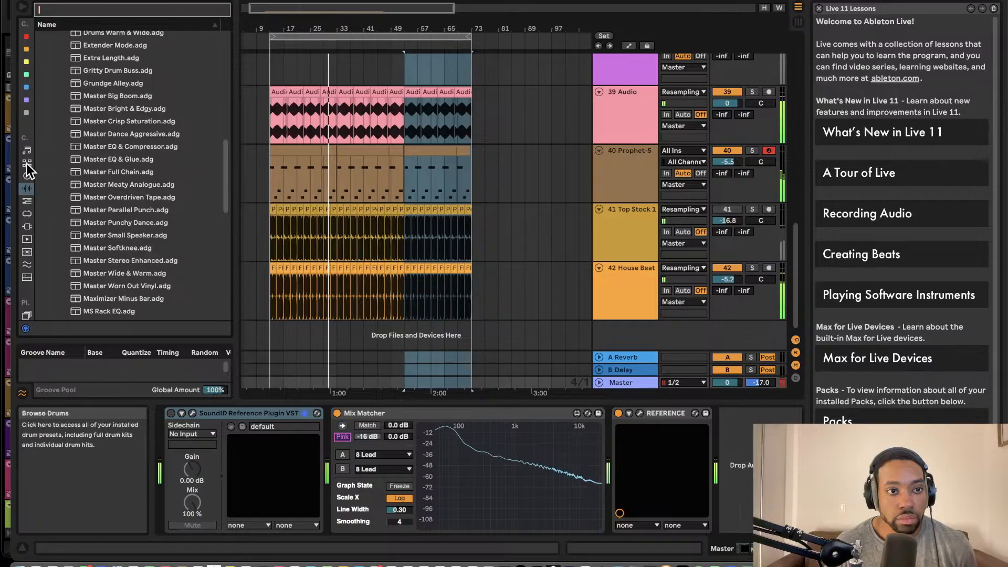
left_click(26, 163)
left_click(27, 201)
left_click(70, 11)
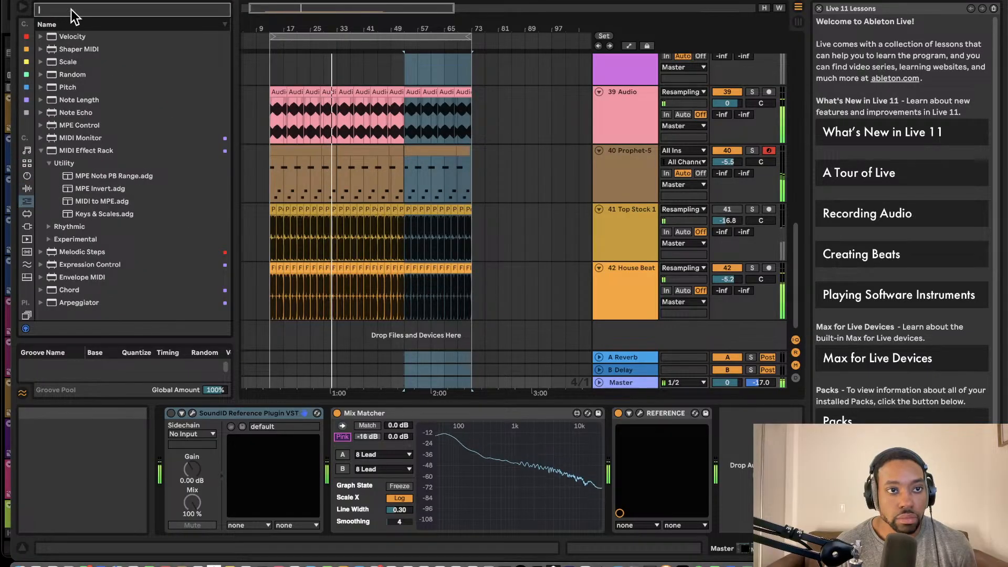
type("limiter")
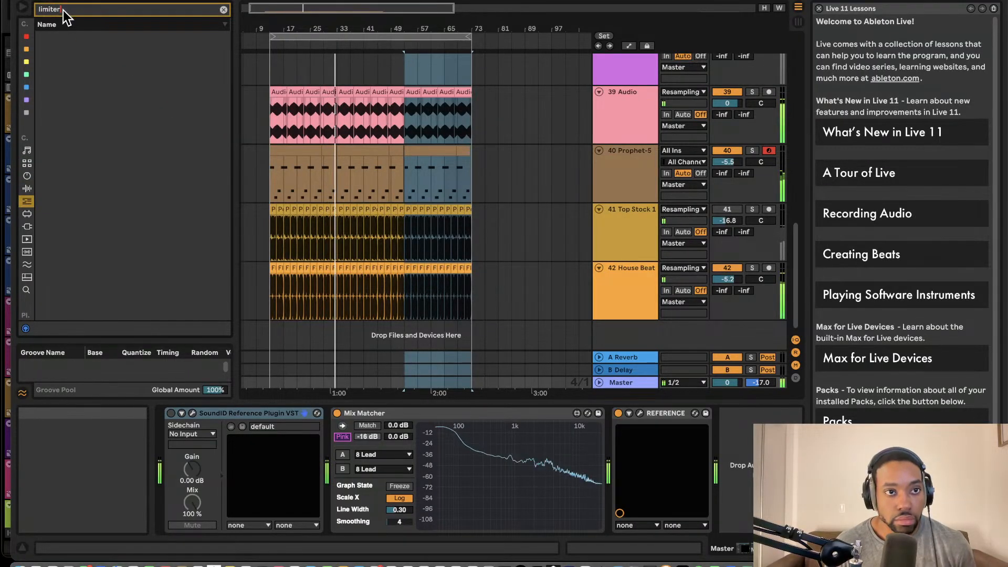
left_click(27, 214)
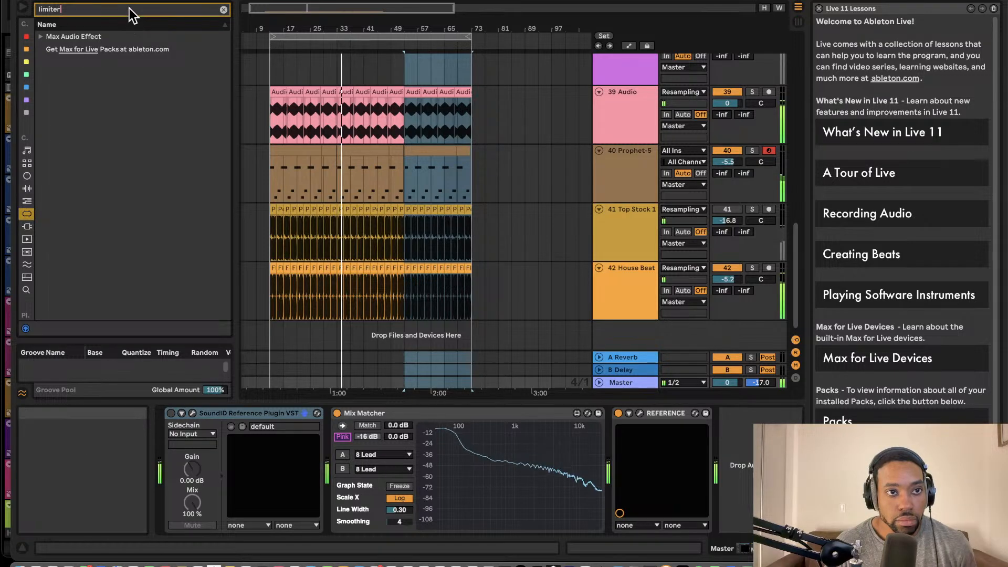
Shorten the search to "li" and add the Limiter from the Dynamics audio effects after REFERENCE on the Master, with 0.00 dB gain.
key("BackSpace")
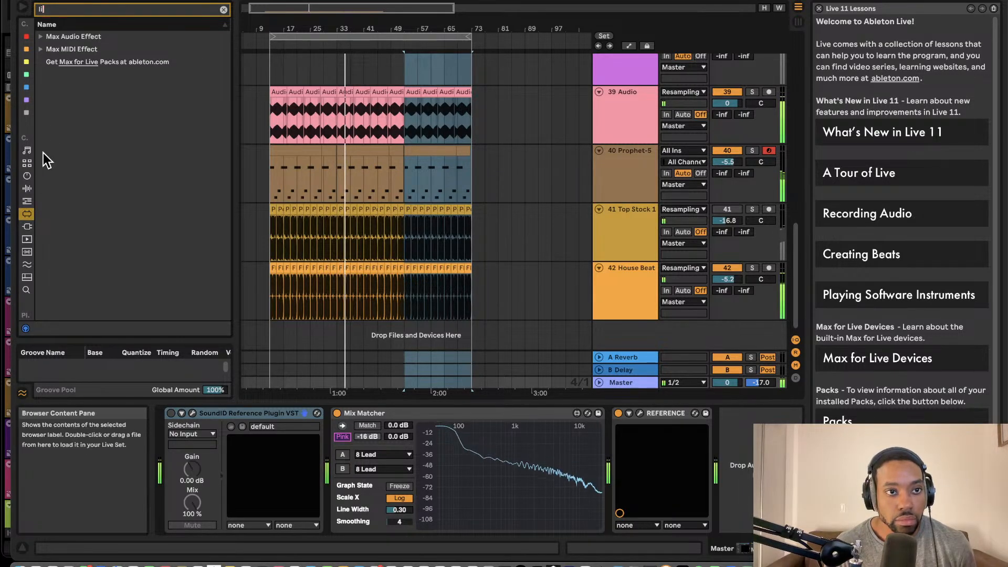
left_click(26, 226)
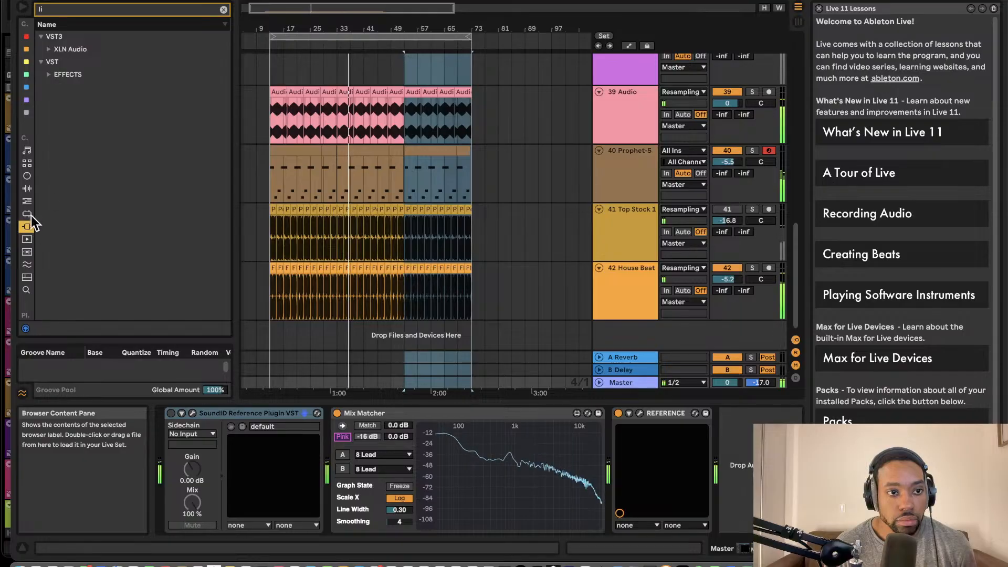
left_click(27, 185)
left_click(27, 181)
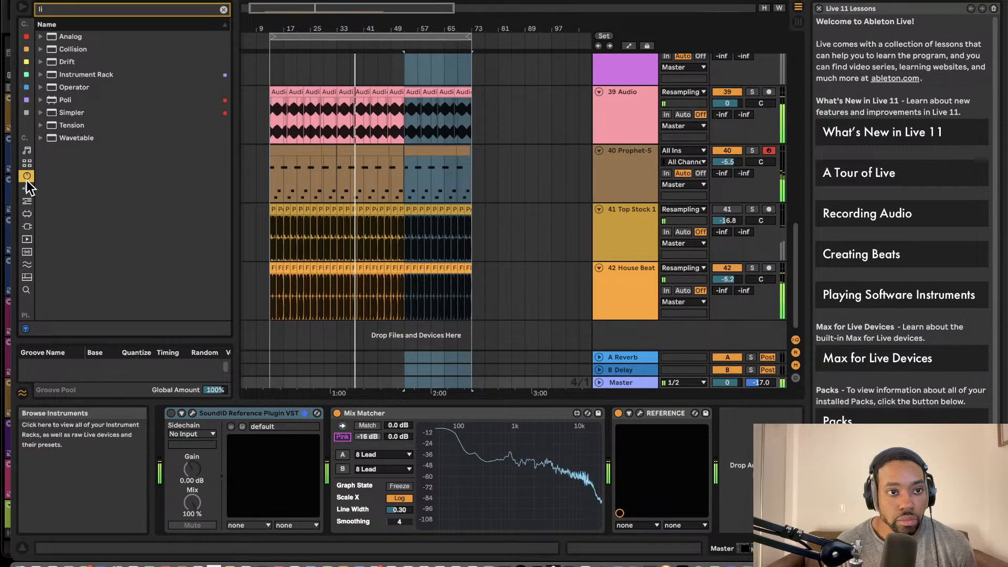
left_click(26, 187)
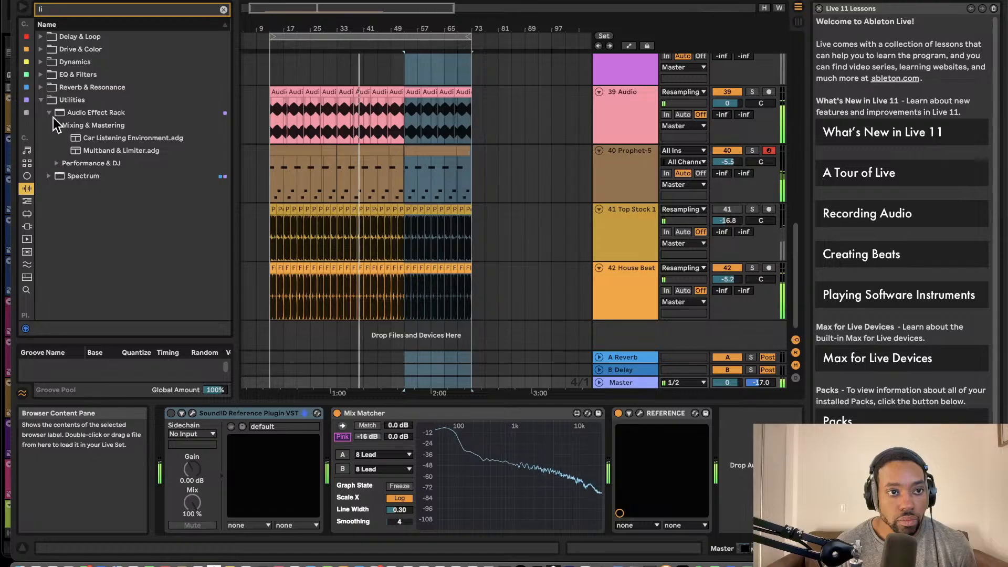
left_click(41, 62)
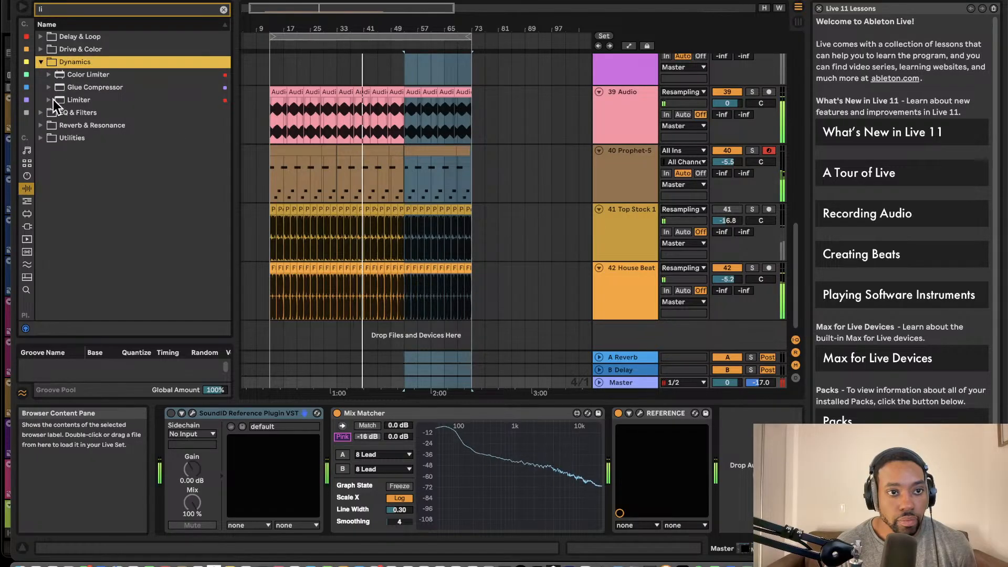
left_click_drag(53, 99, 720, 425)
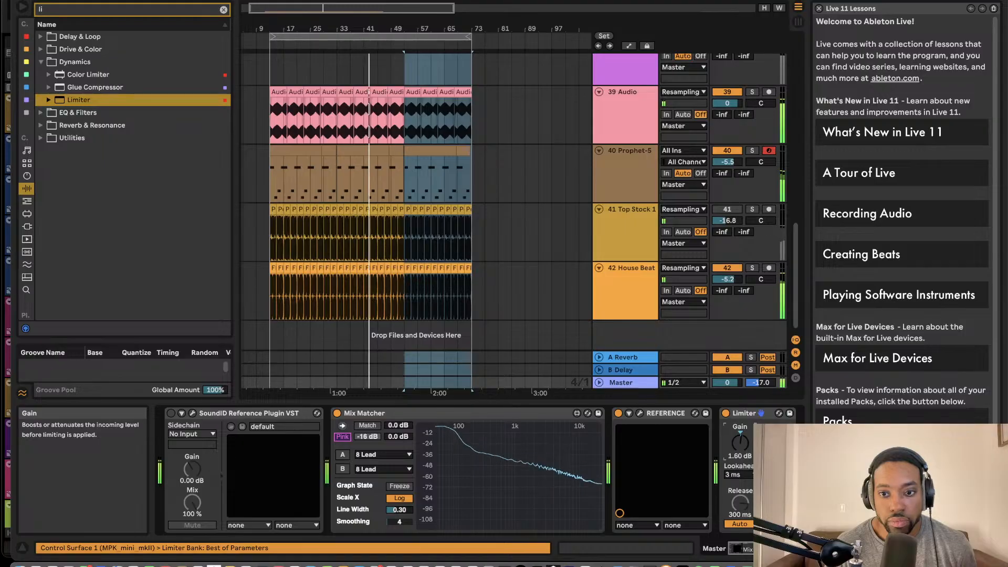
left_click_drag(739, 444, 739, 451)
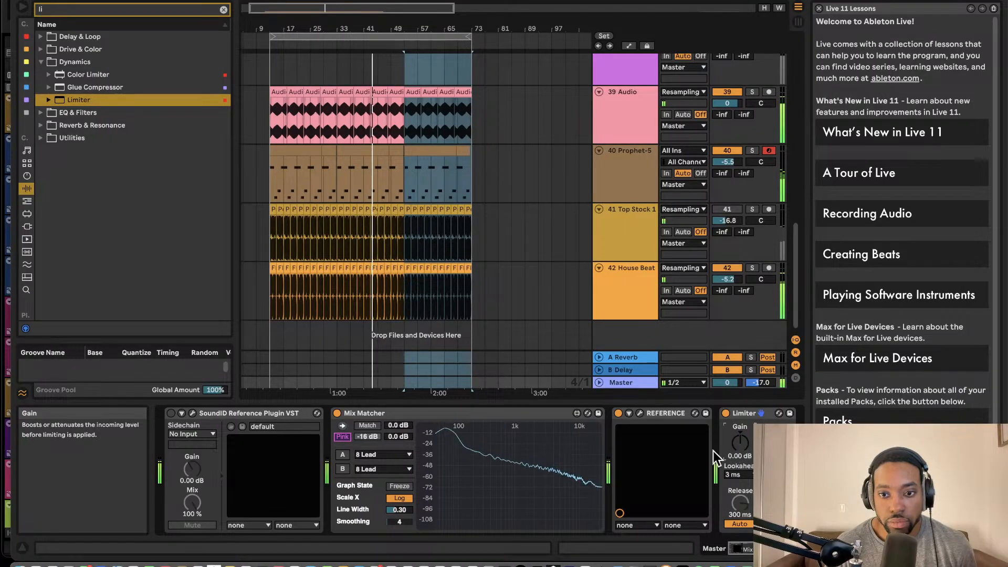
Check the Master level in the Session mixer, return to the arrangement and stop playback.
scroll(429, 309, "right", 3)
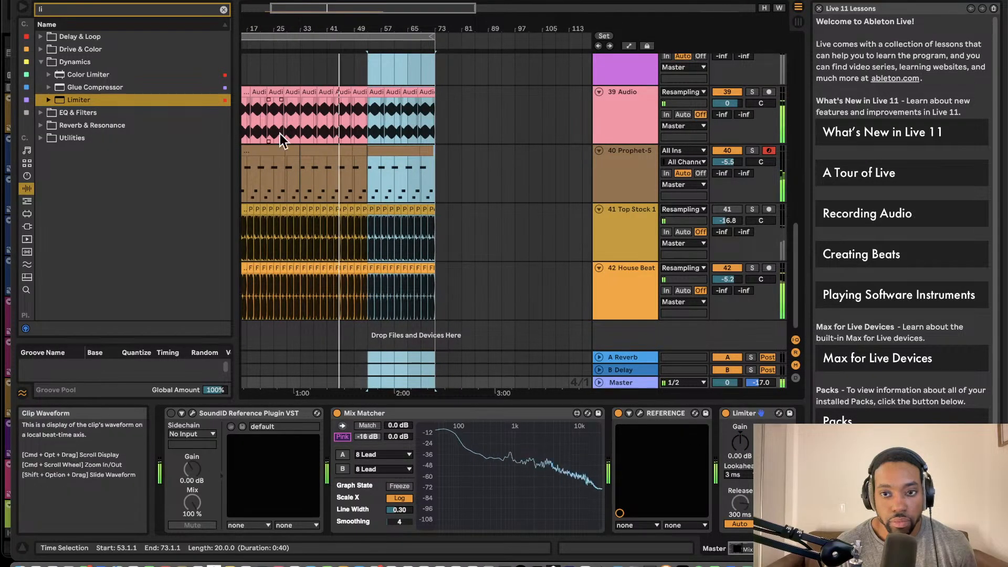
key("Tab")
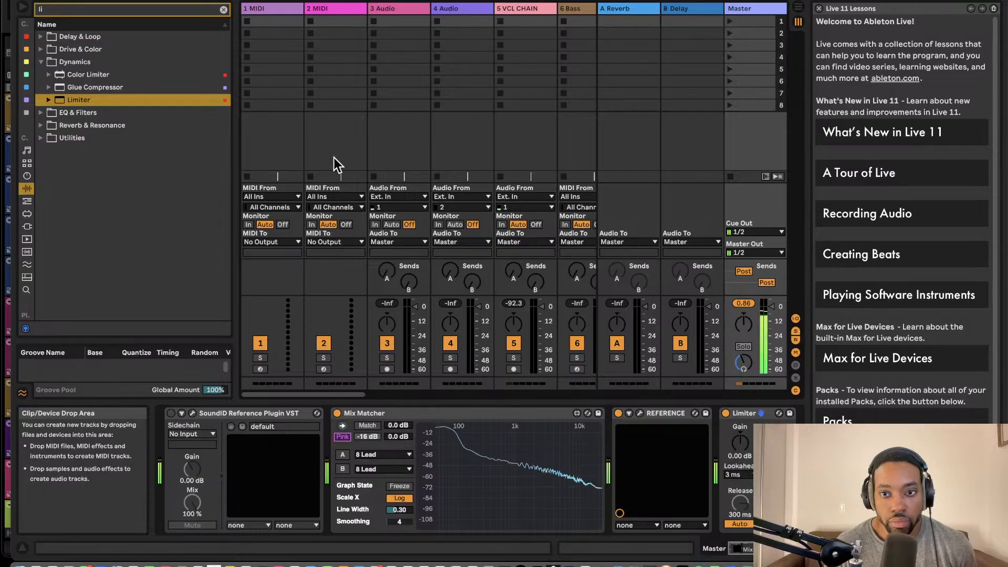
key("Tab")
scroll(367, 136, "down", 3)
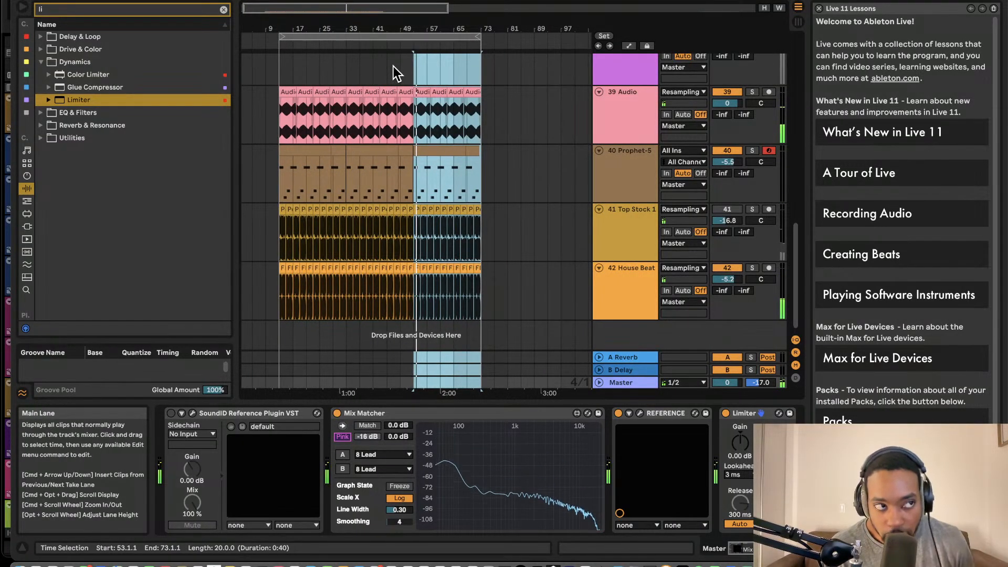
key("space")
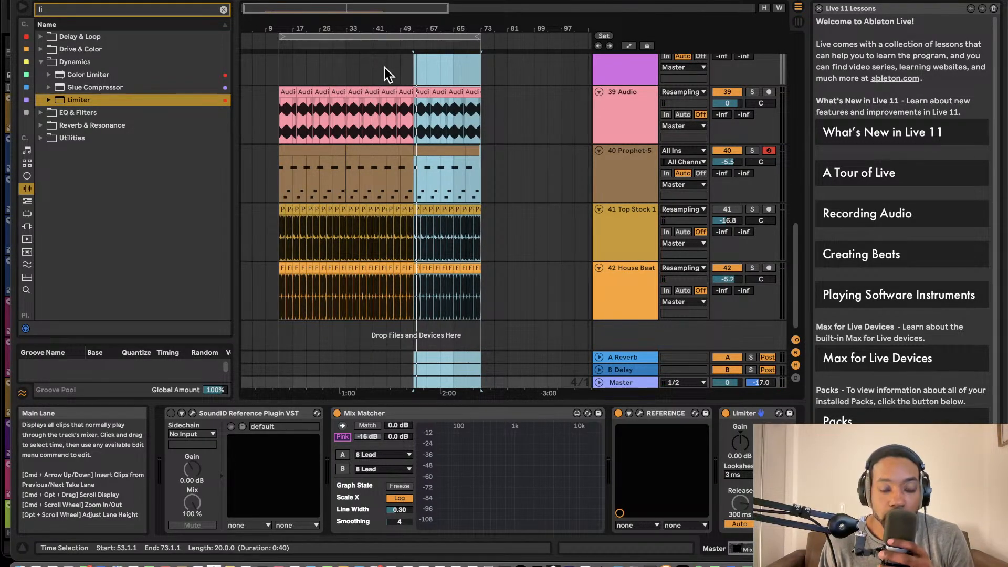
Duplicate all tracks' material in the bar 13 to 73 loop region and add a locator at bar 73.
left_click(379, 36)
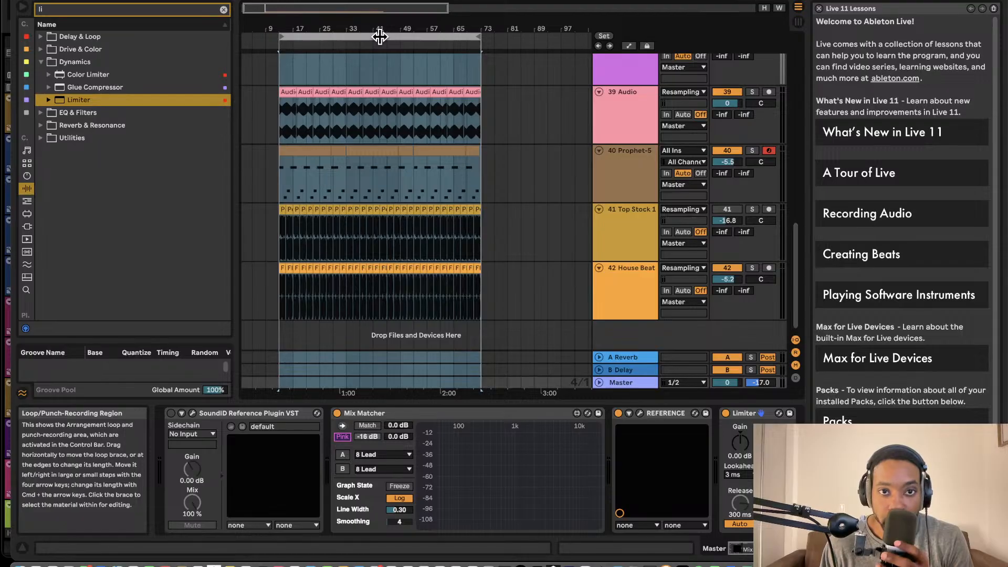
key("super+d")
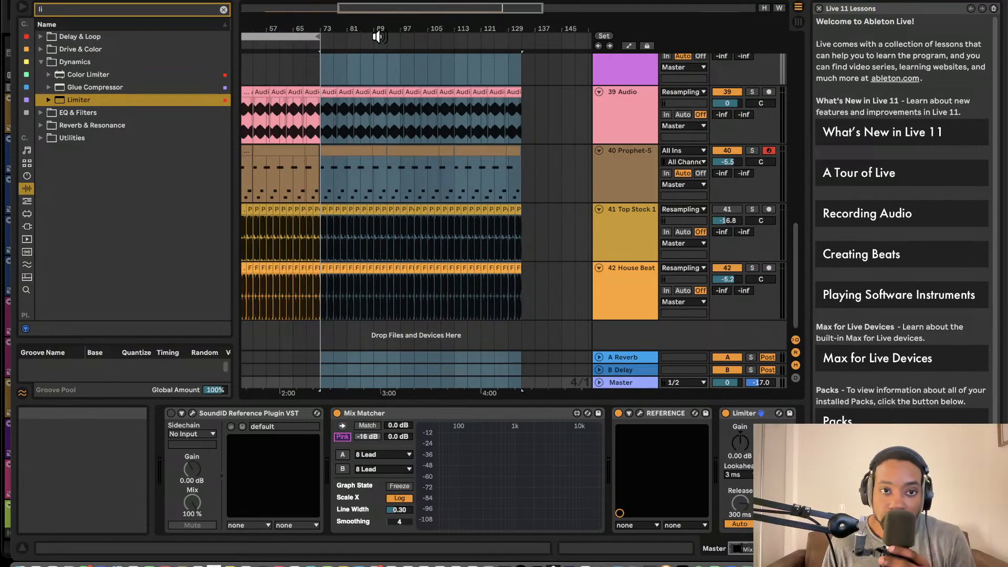
right_click(322, 51)
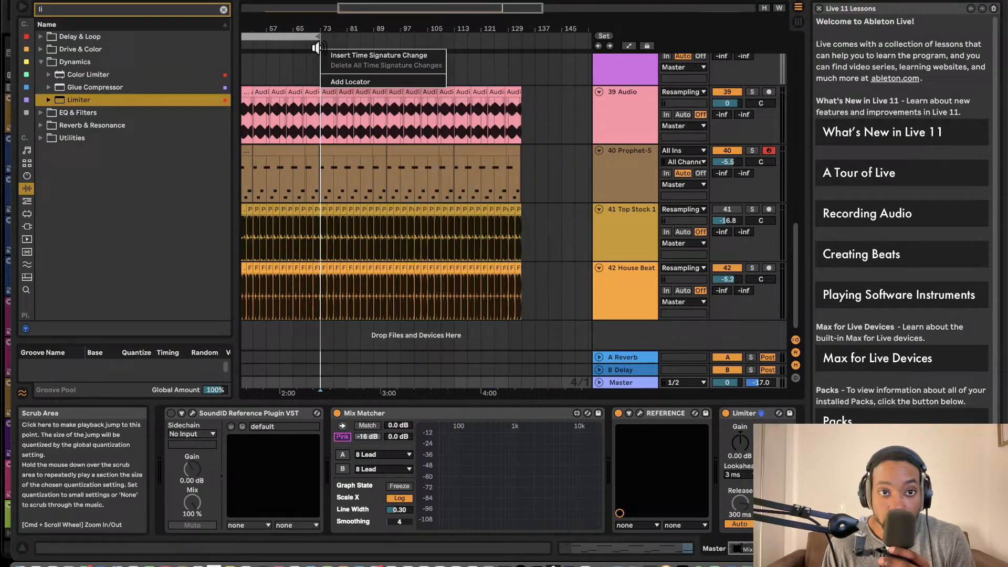
left_click(339, 77)
Extend the arrangement loop's end to bar 133 and play the looped section from bar 13.
left_click_drag(320, 37, 520, 39)
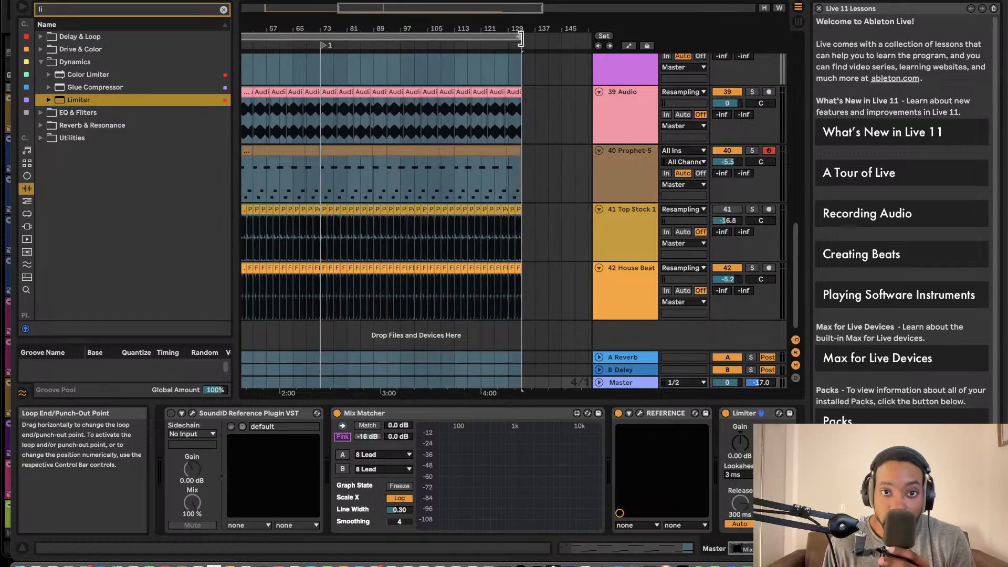
scroll(443, 107, "left", 5)
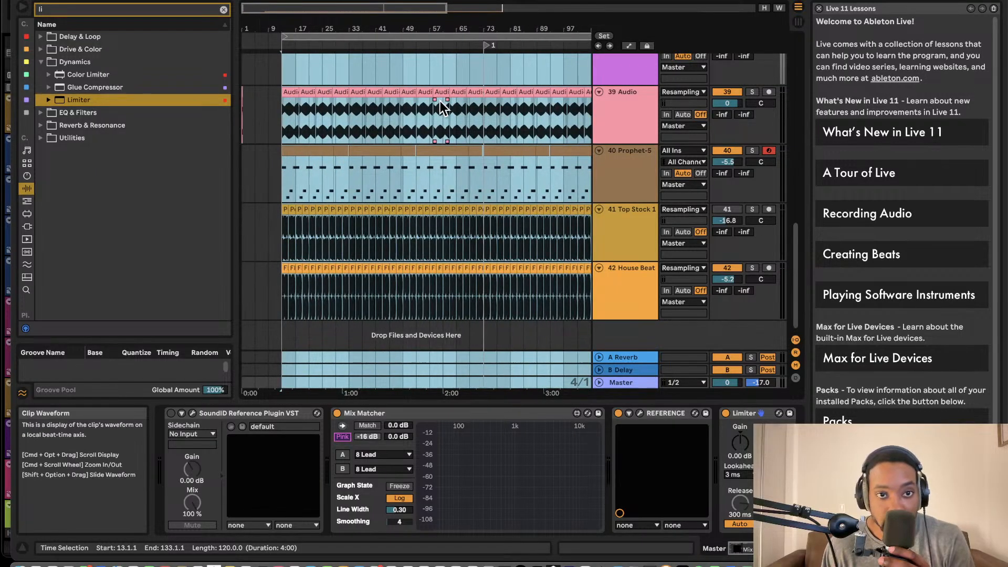
scroll(441, 108, "right", 1)
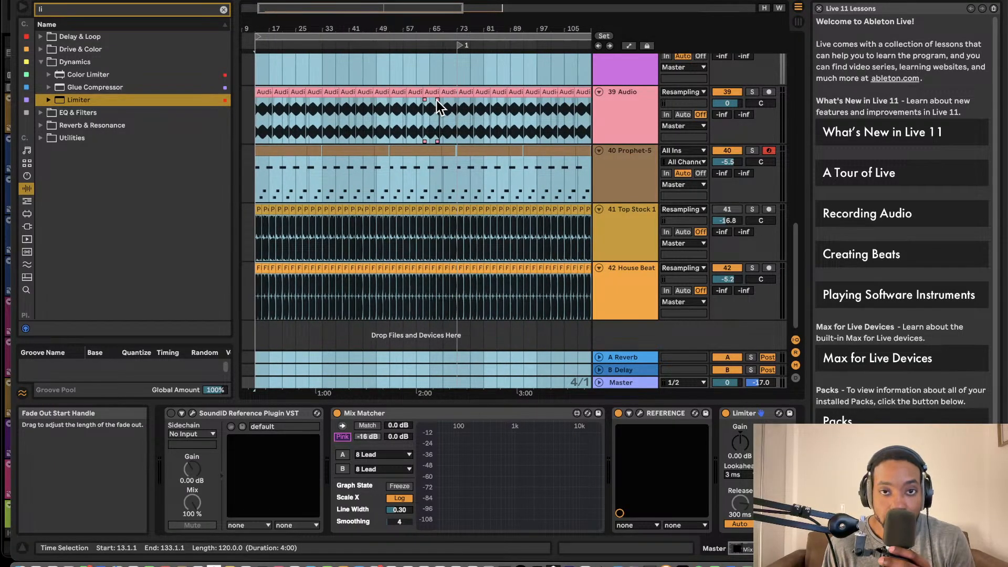
left_click(418, 36)
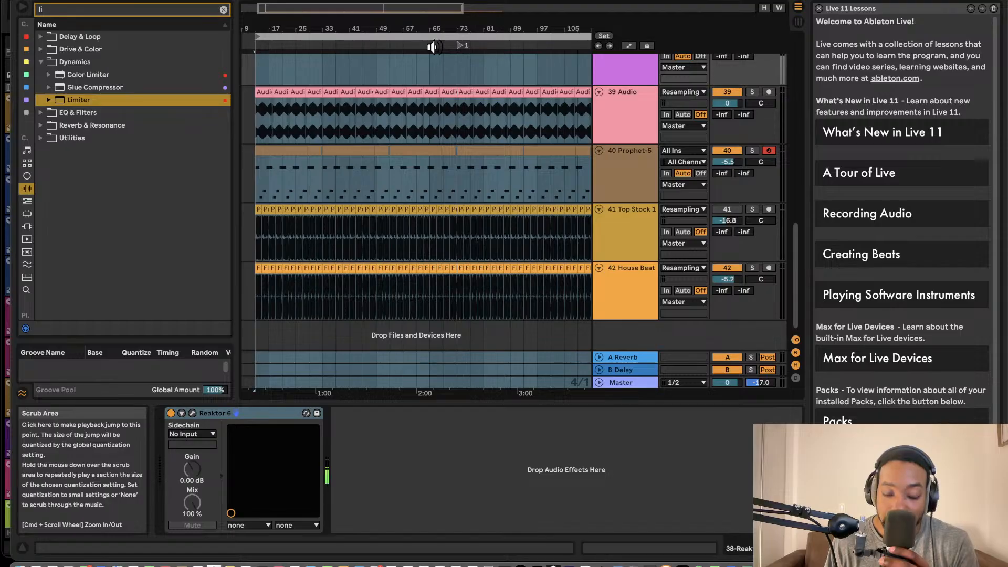
scroll(461, 259, "left", 2)
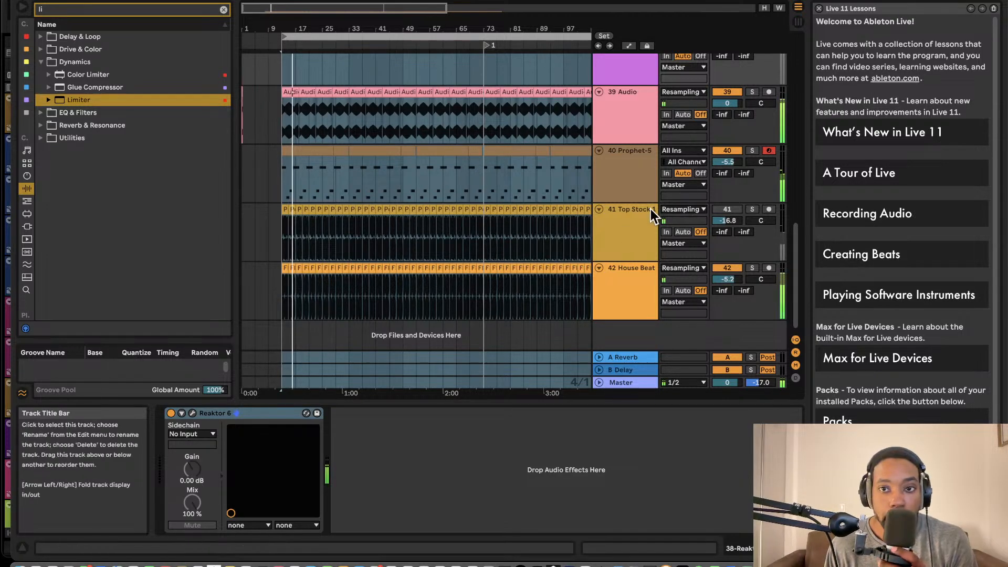
Mute the Prophet-5 track, deactivate its clips between bars 13 and 33, and turn the track back on.
left_click(727, 150)
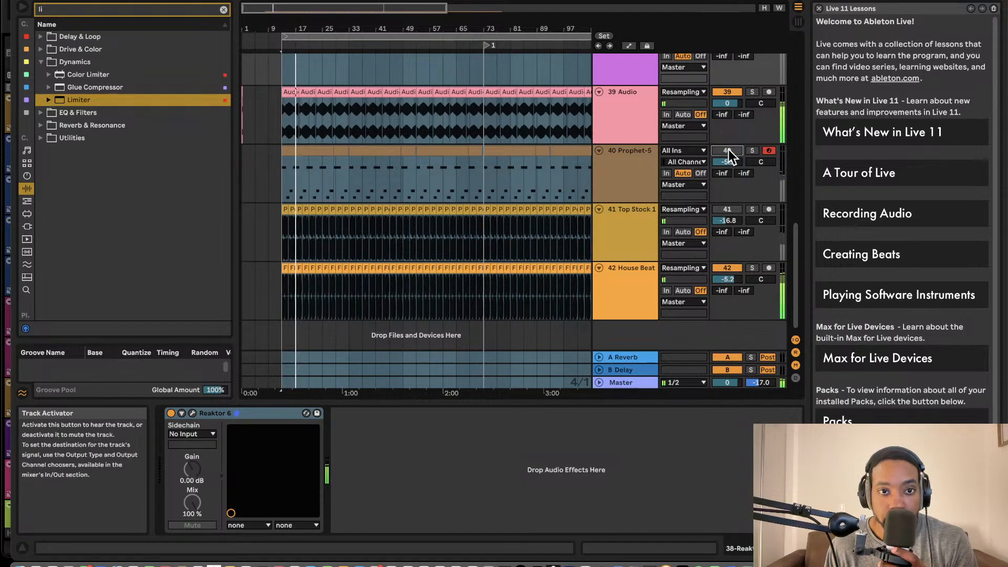
left_click(295, 152)
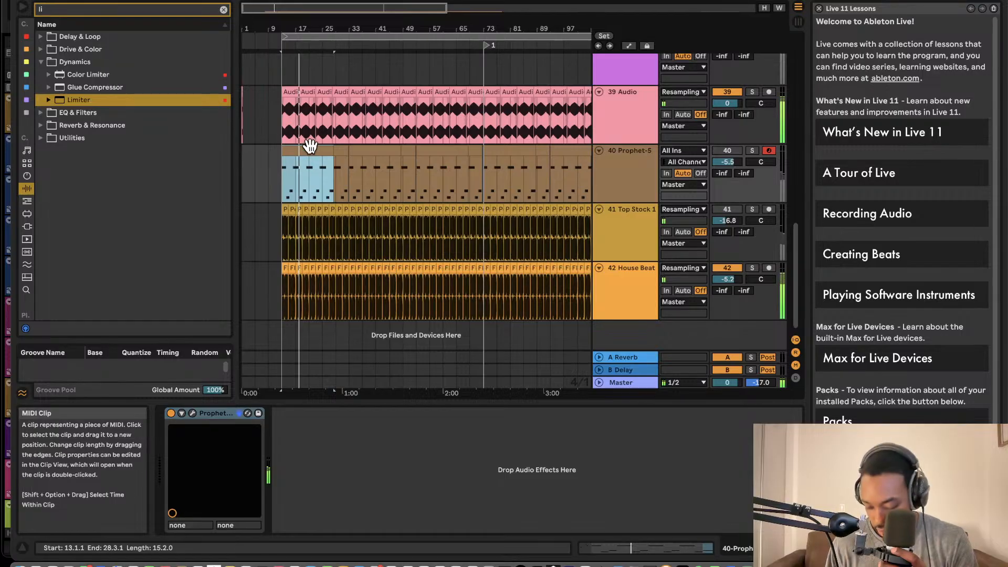
key("0")
left_click(340, 151)
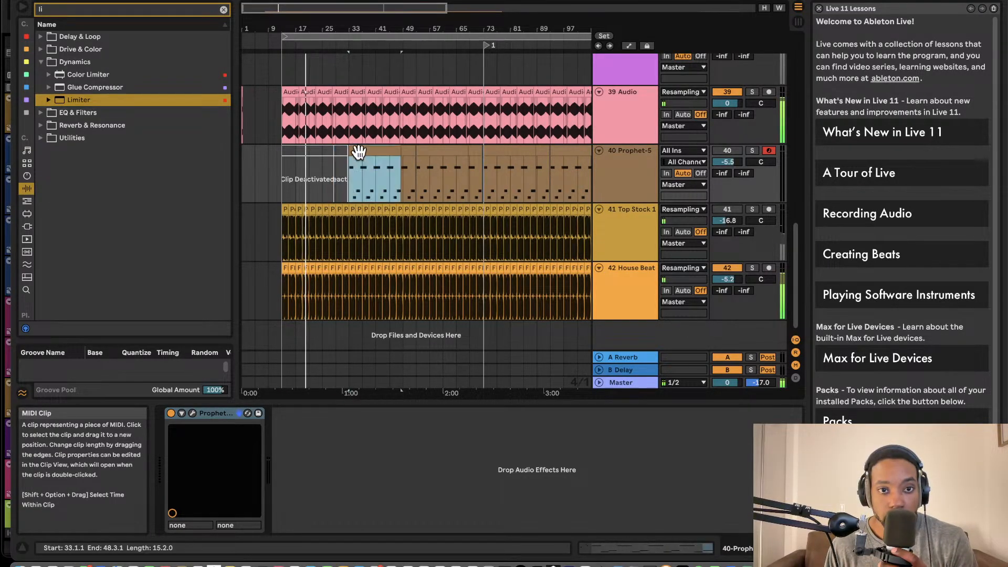
left_click_drag(350, 157, 401, 160)
left_click(725, 150)
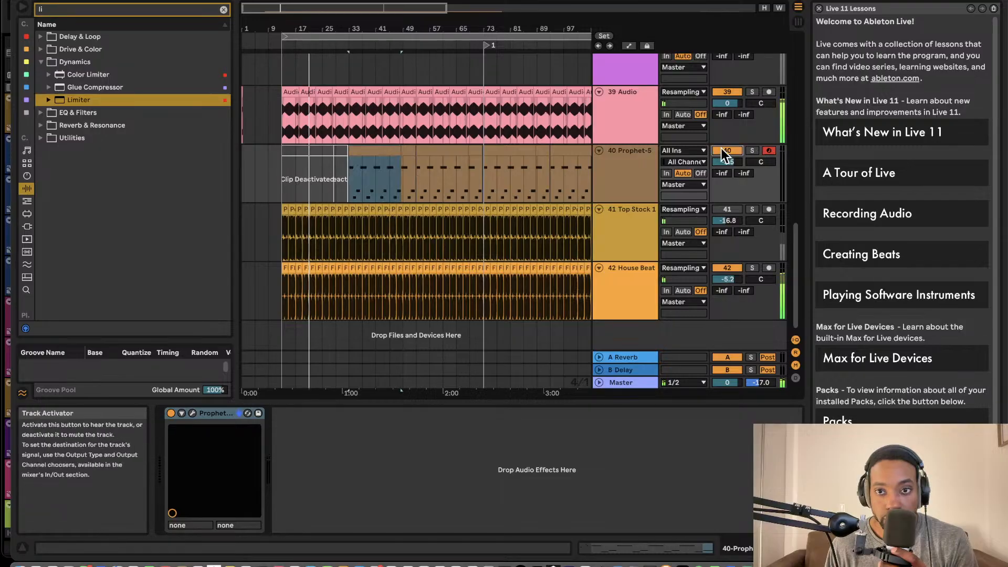
Reactivate the short Prophet-5 clip before bar 33 and extend its start back to bar 25.
left_click(340, 153)
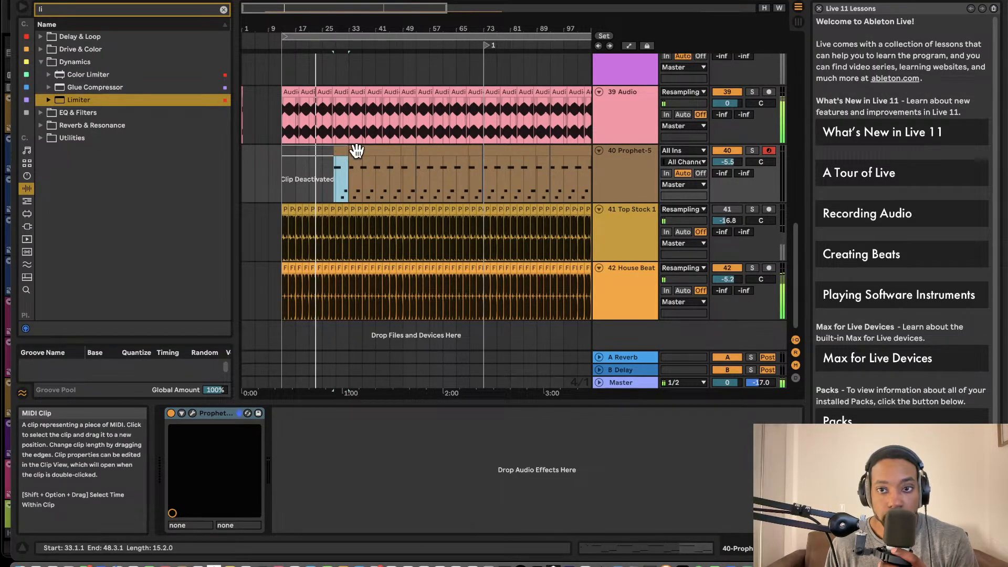
left_click(324, 152)
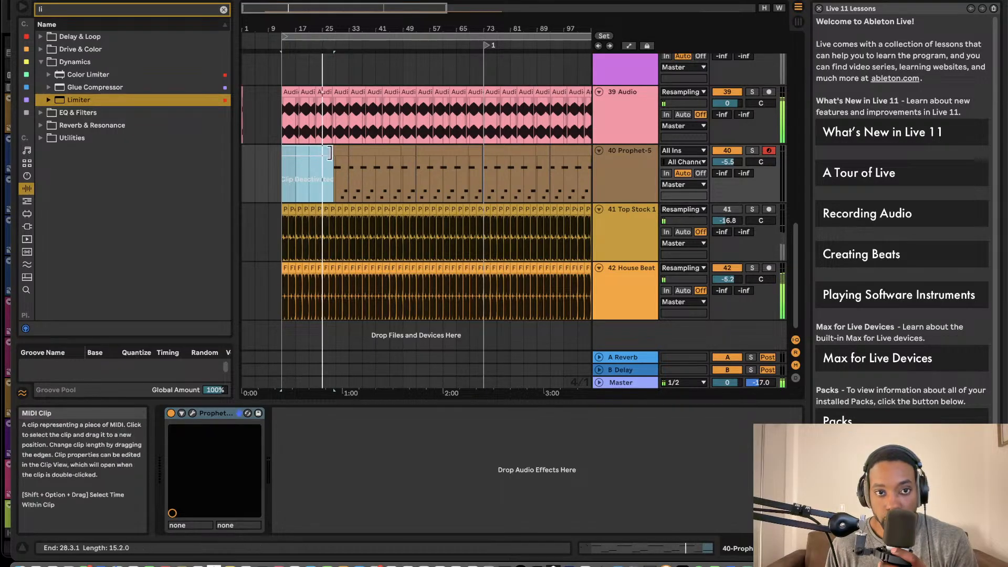
left_click_drag(335, 151, 318, 152)
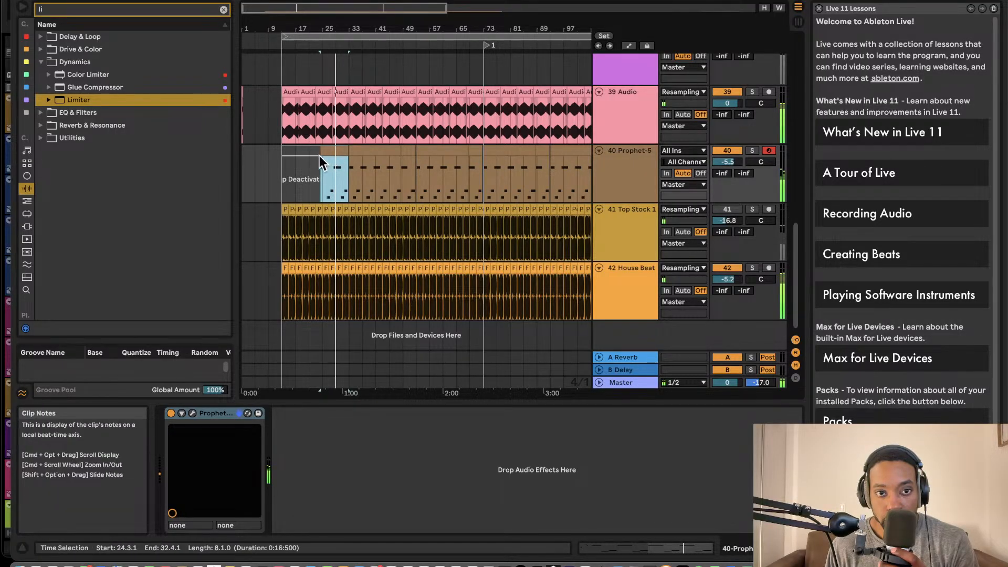
left_click_drag(320, 154, 324, 152)
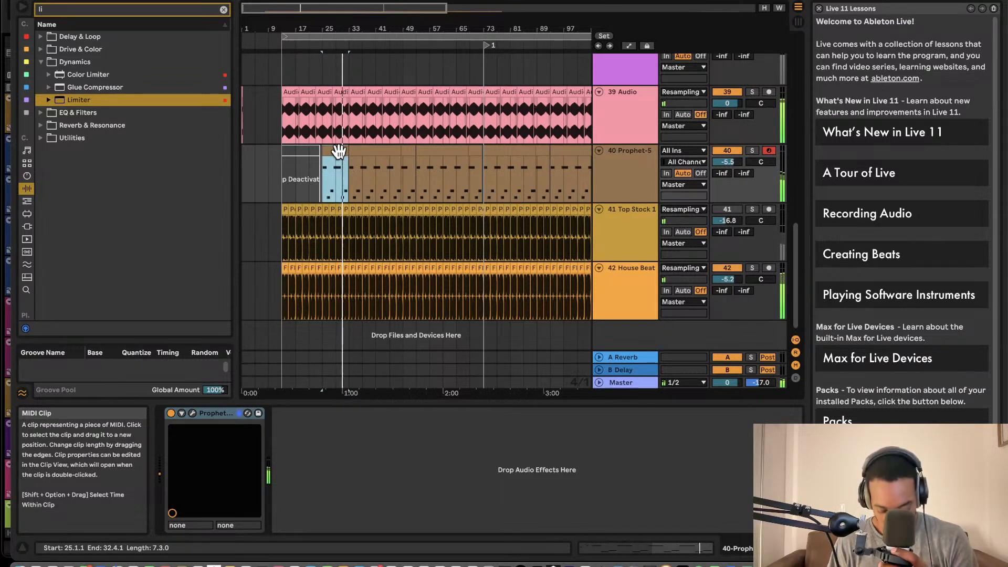
Try duplicating the bar 25 to 33 Prophet-5 clip onto bar 33.
key("super+d")
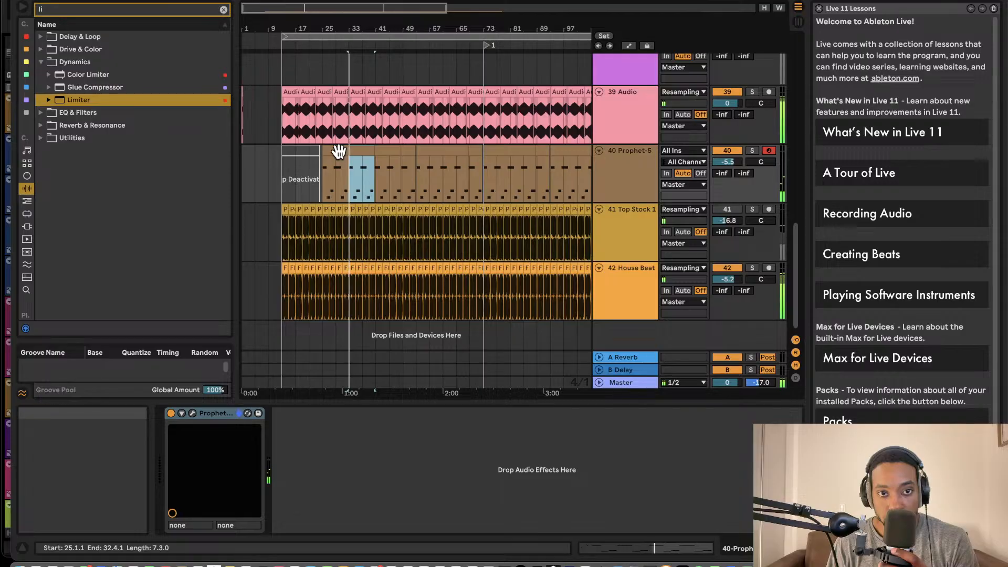
left_click(339, 151)
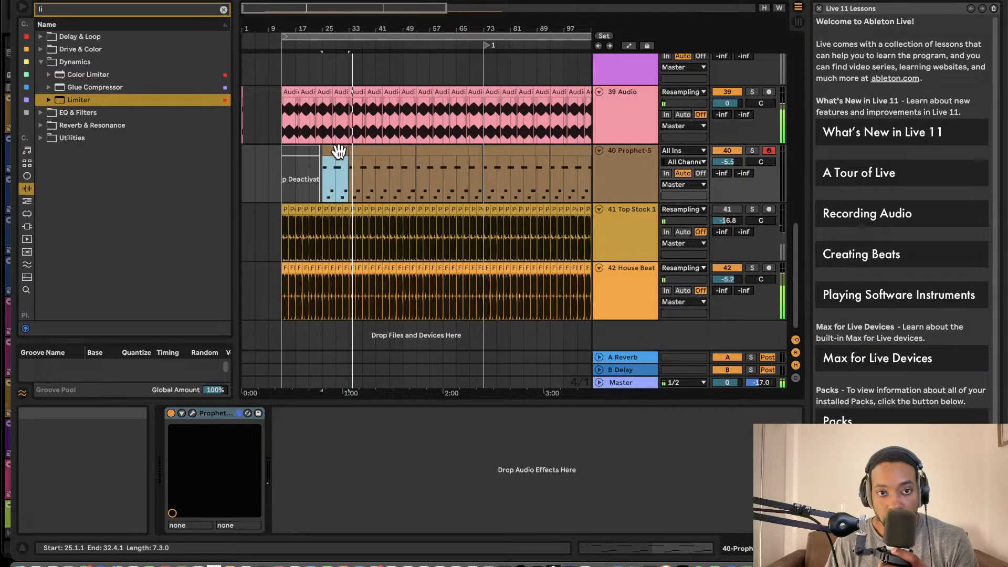
left_click(349, 149)
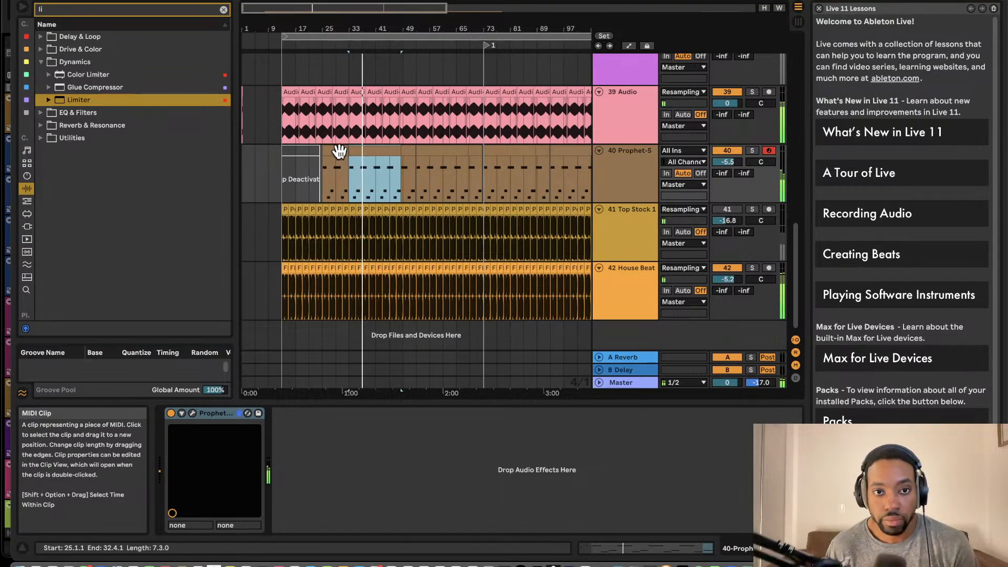
scroll(340, 159, "up", 8)
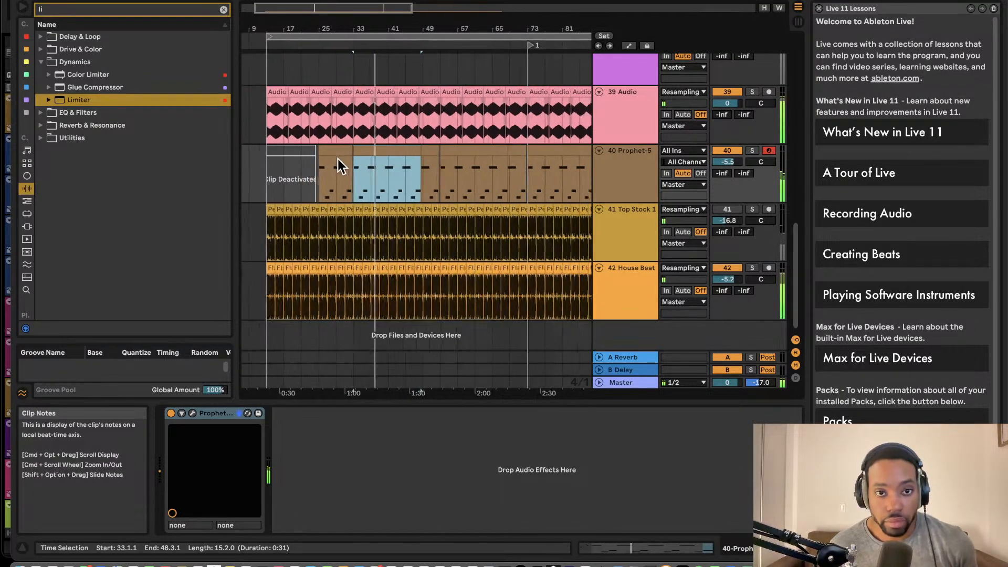
Duplicate the Prophet-5 clip starting at bar 25 directly after itself at 32.4.1 and restart playback from bar 25.
left_click(368, 153)
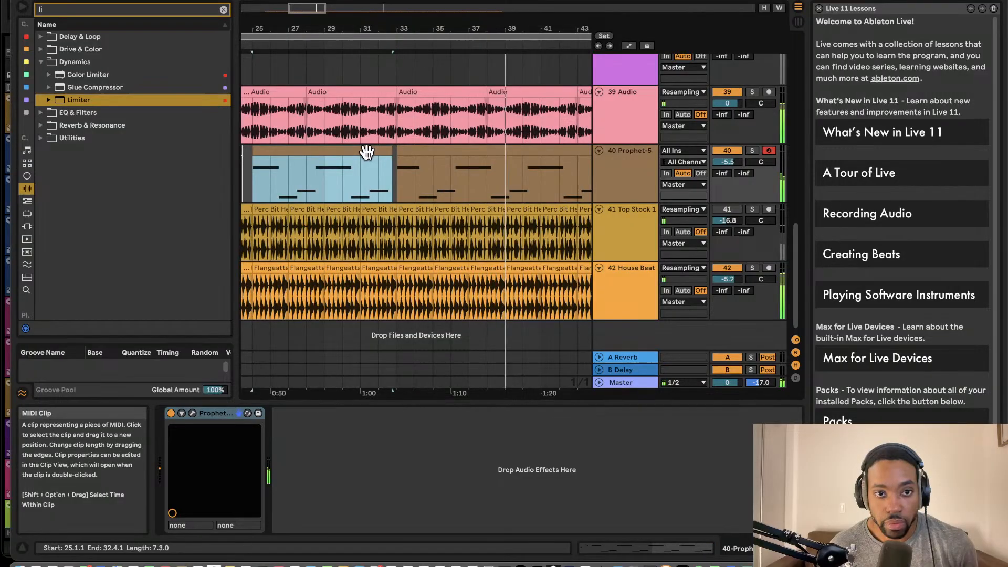
key("super+d")
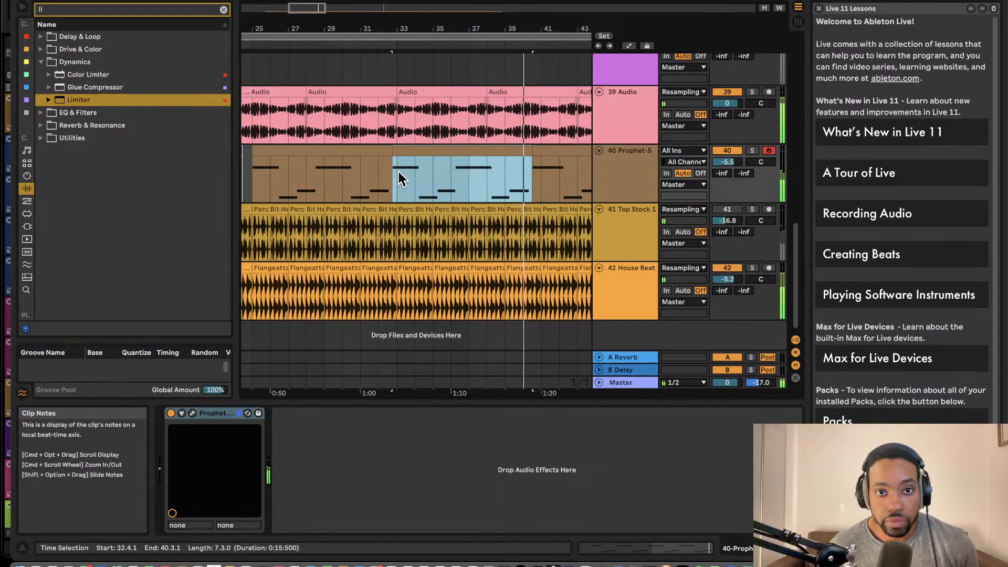
scroll(398, 172, "up", 3)
scroll(309, 154, "left", 2)
scroll(316, 160, "down", 3)
key("space")
key("space")
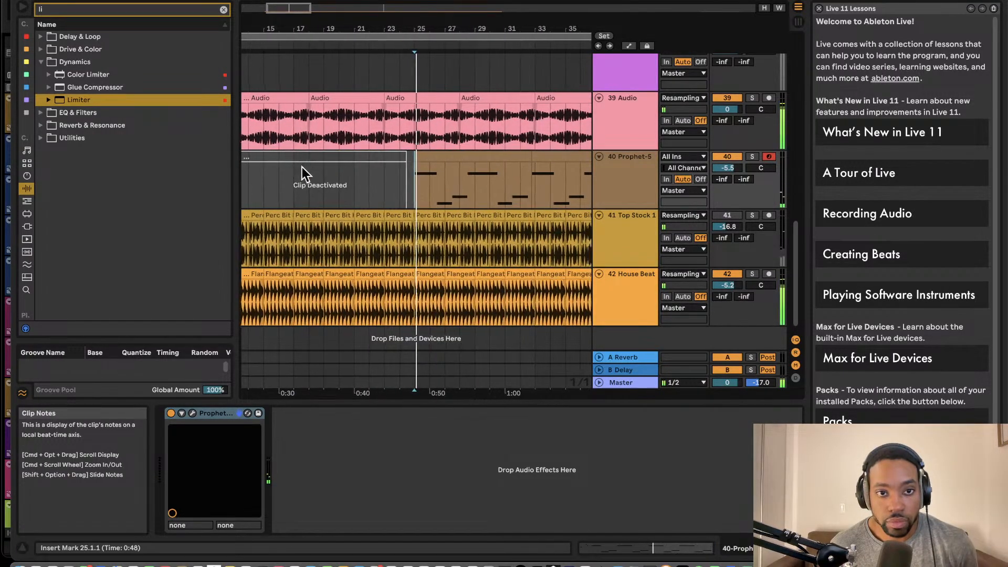
Open the Prophet-5 clip at bar 25, try moving its first note to a lower pitch, and undo the move.
scroll(401, 171, "up", 5)
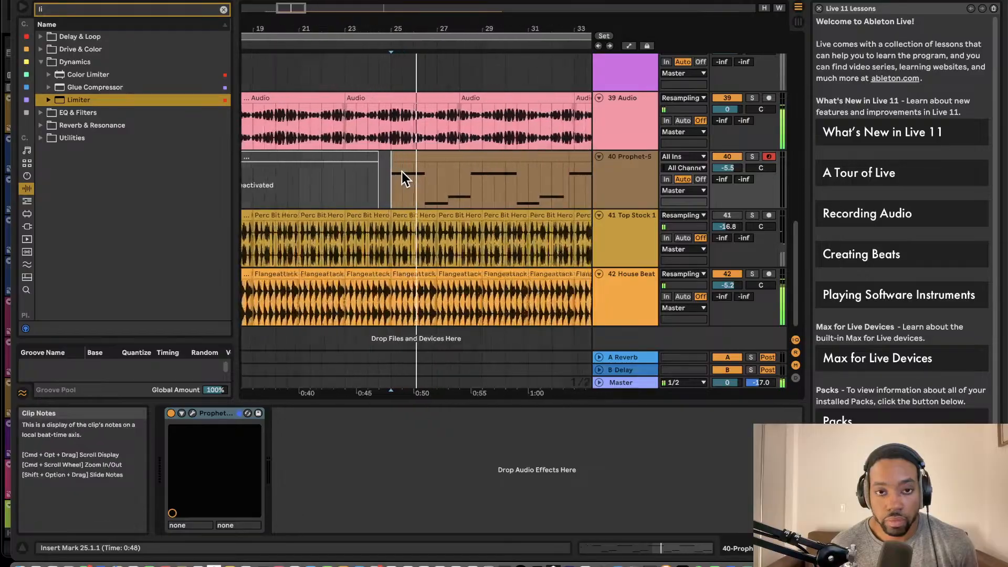
left_click(401, 157)
key("space")
double_click(402, 158)
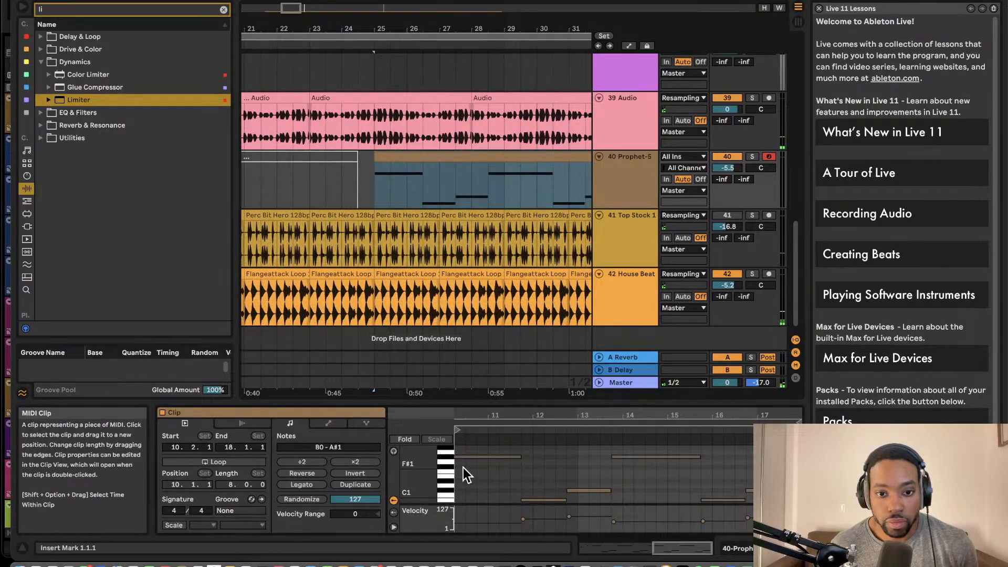
left_click(470, 457)
left_click_drag(475, 455, 480, 470)
key("super+z")
left_click(465, 471)
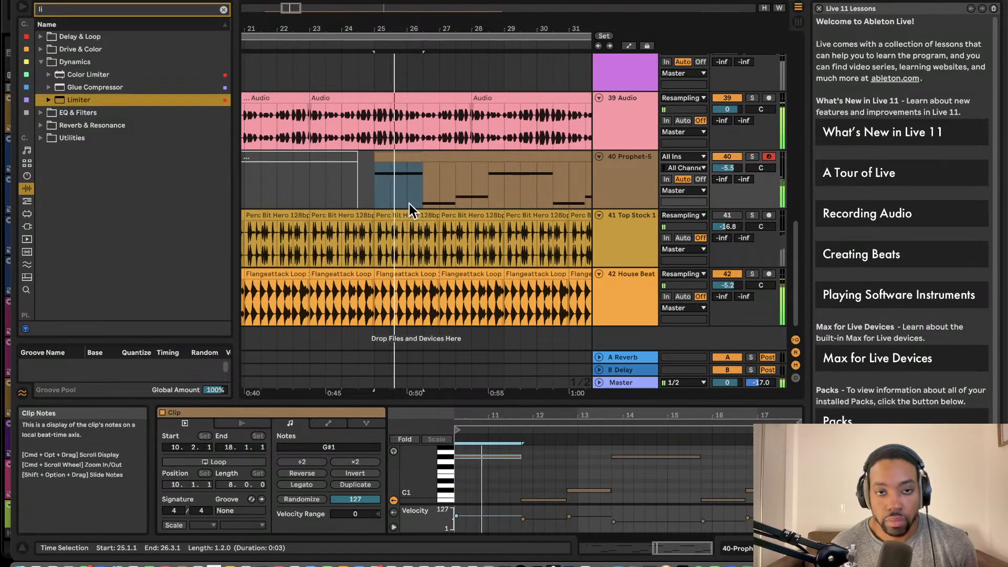
Shorten the Prophet-5 clip that starts at bar 25 so that it ends at 32.3.1.
scroll(394, 149, "right", 2)
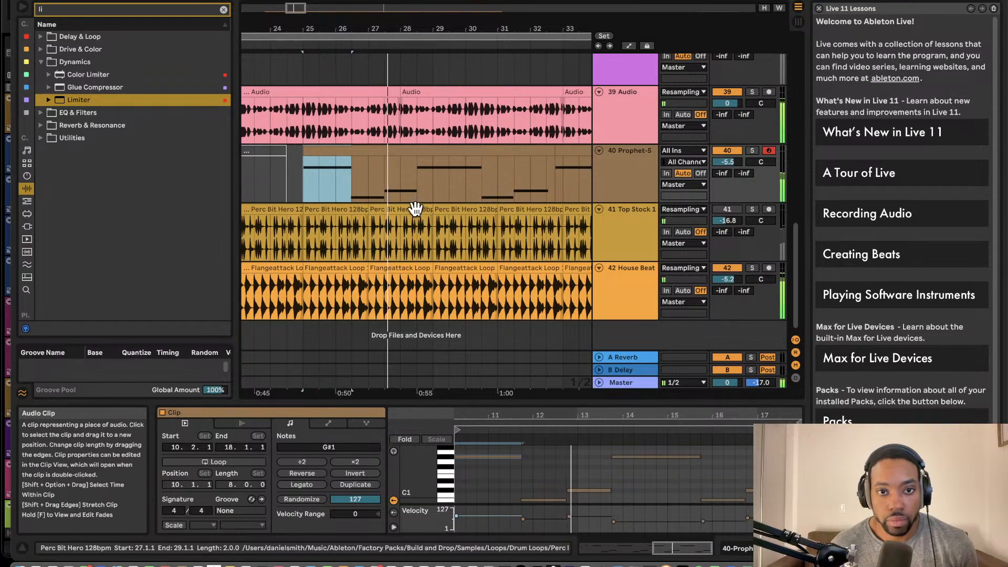
scroll(411, 206, "right", 3)
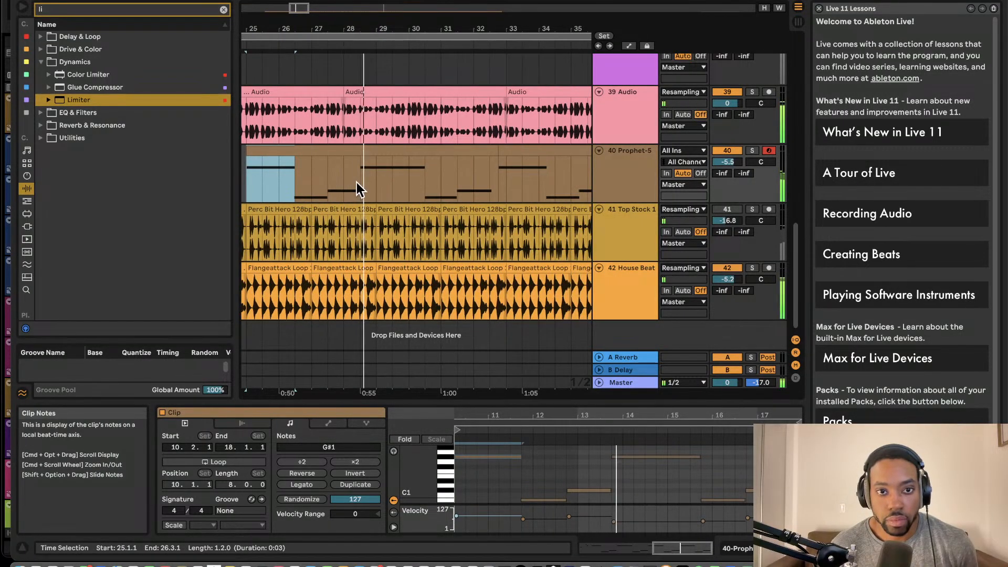
scroll(360, 180, "down", 2)
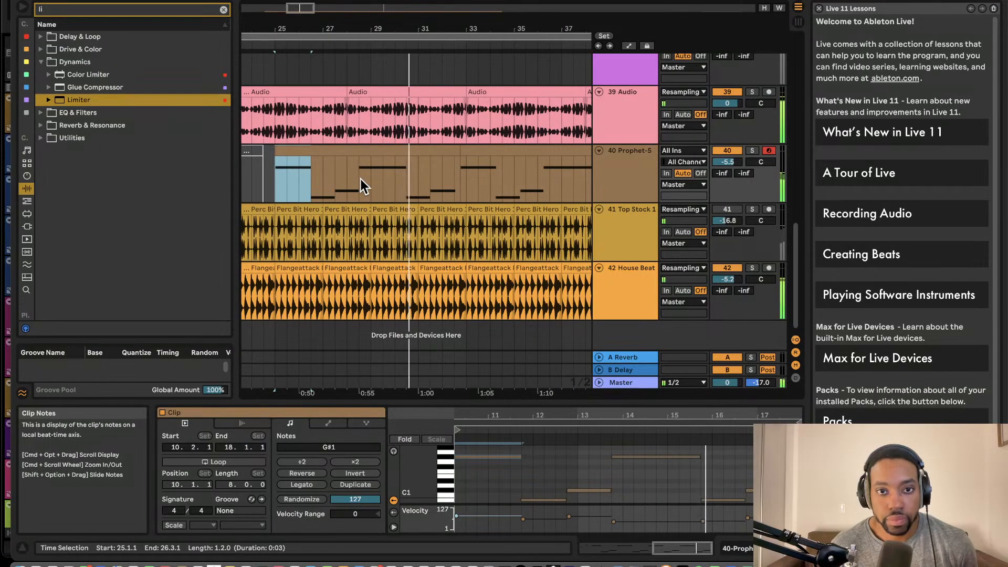
left_click_drag(460, 175, 275, 170)
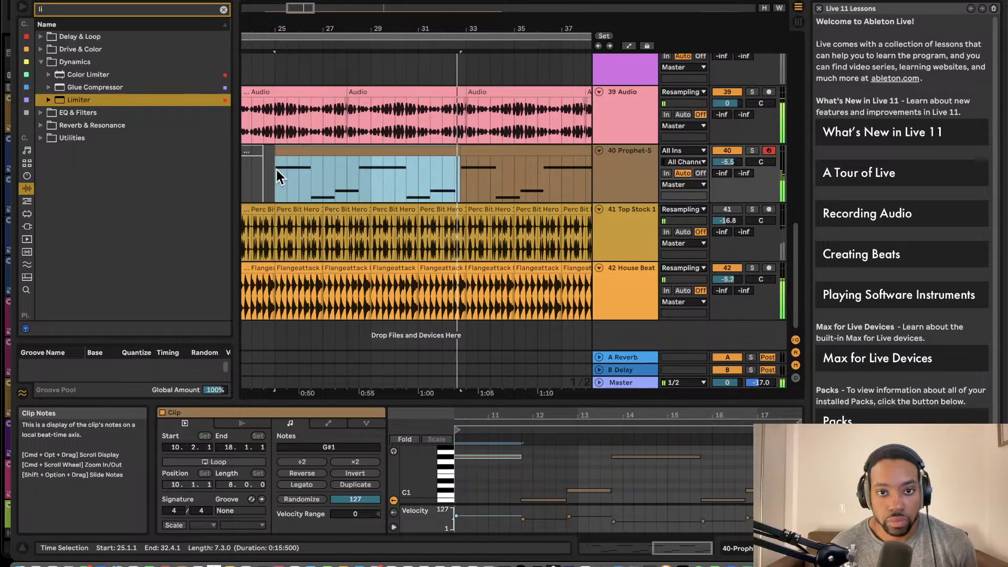
left_click_drag(460, 153, 450, 153)
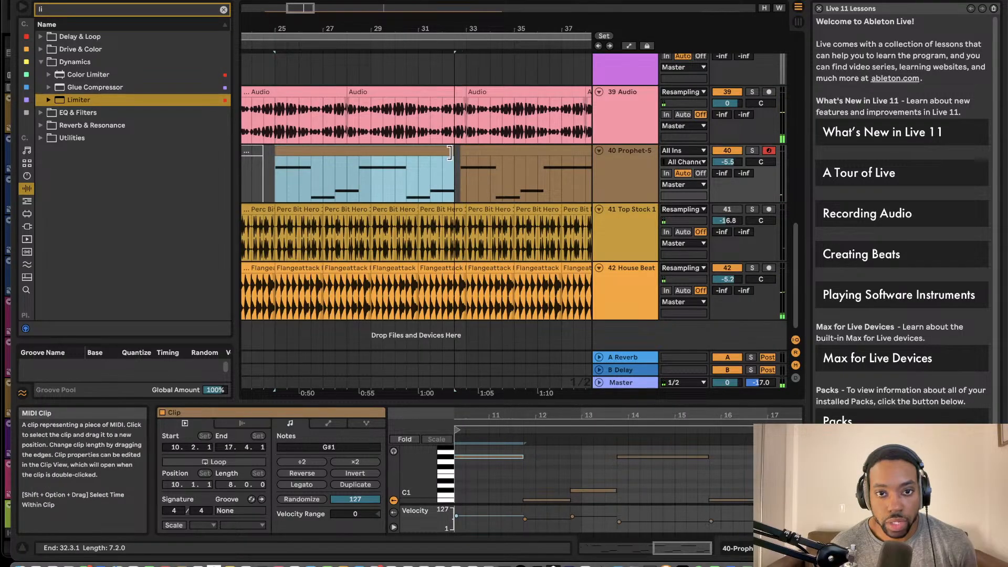
Duplicate the shortened Prophet-5 clip back to back along its track until the copies run past bar 133.
key("super+d")
key("super+d")
key("super+d")
key("super+d")
key("super+d")
key("super+d")
key("super+d")
key("super+d")
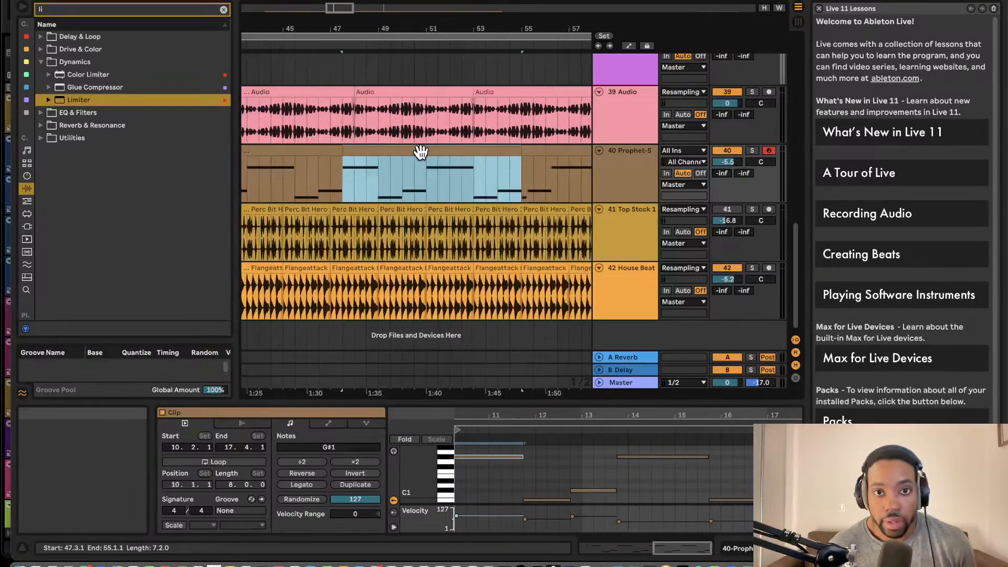
key("super+d")
key("super+d")
key("super+d")
key("super+d")
key("super+d")
key("super+d")
key("super+d")
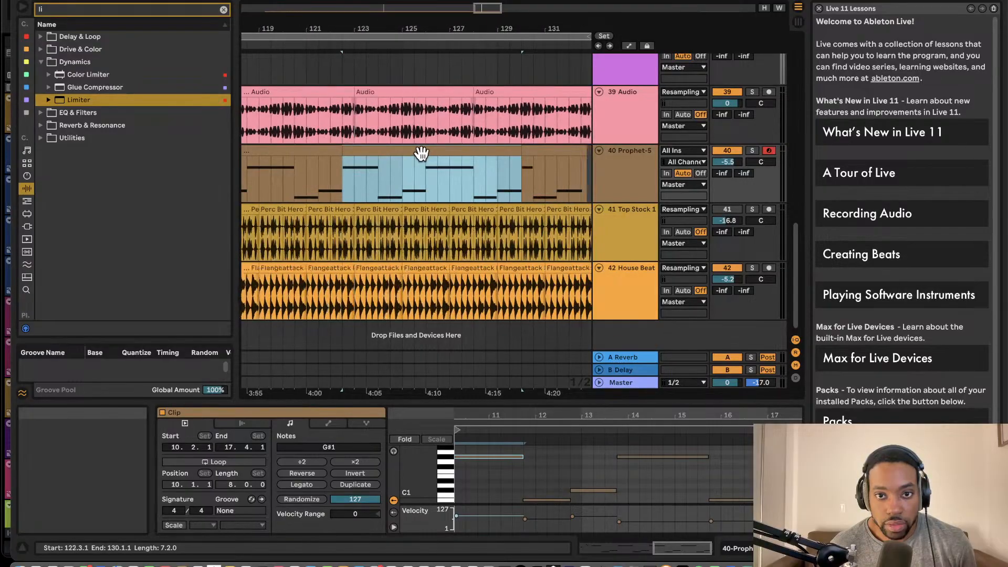
key("super+z")
key("super+z")
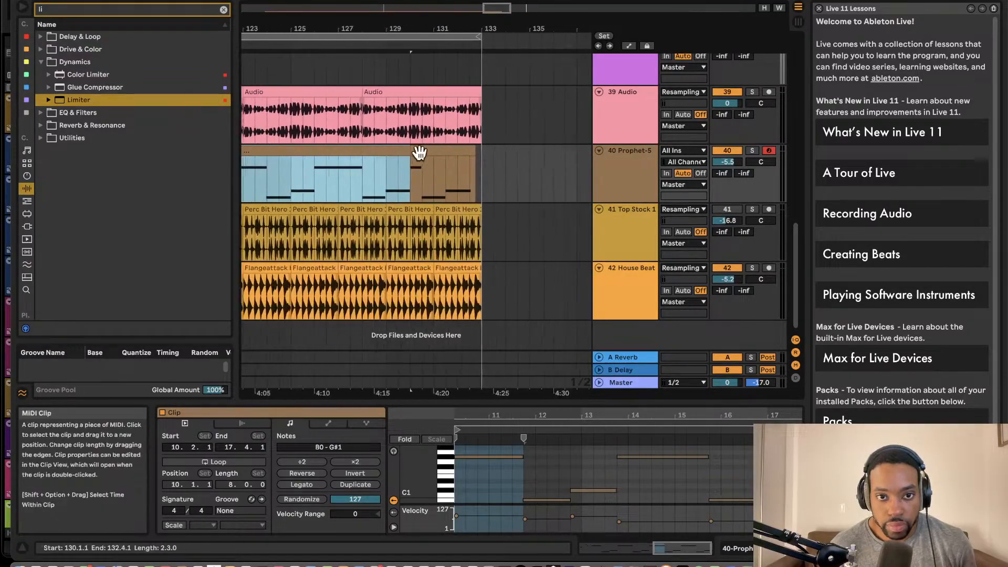
key("super+d")
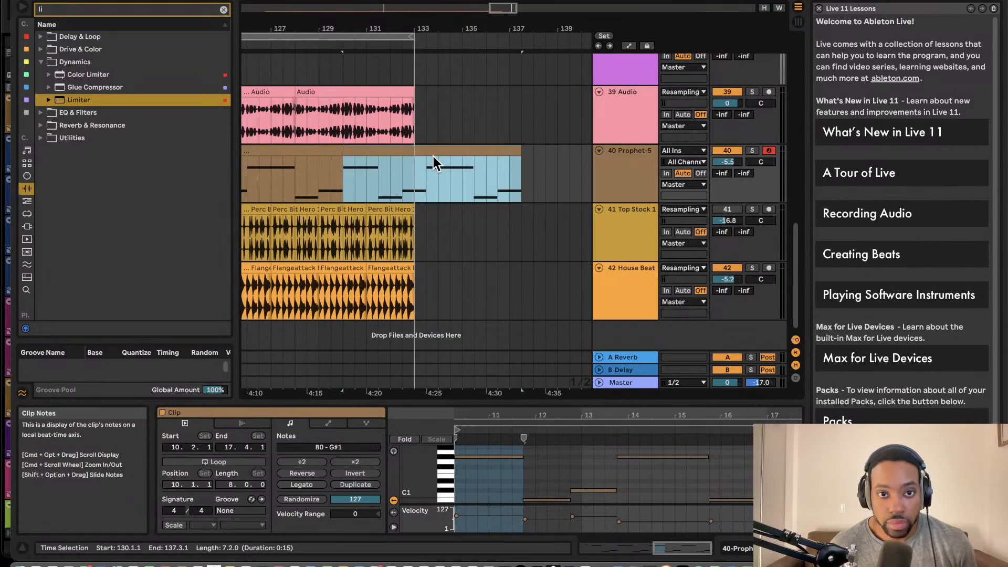
Split the last Prophet-5 clip at bar 133 and delete the part from 133.1.1 to 137.3.1.
left_click(414, 162)
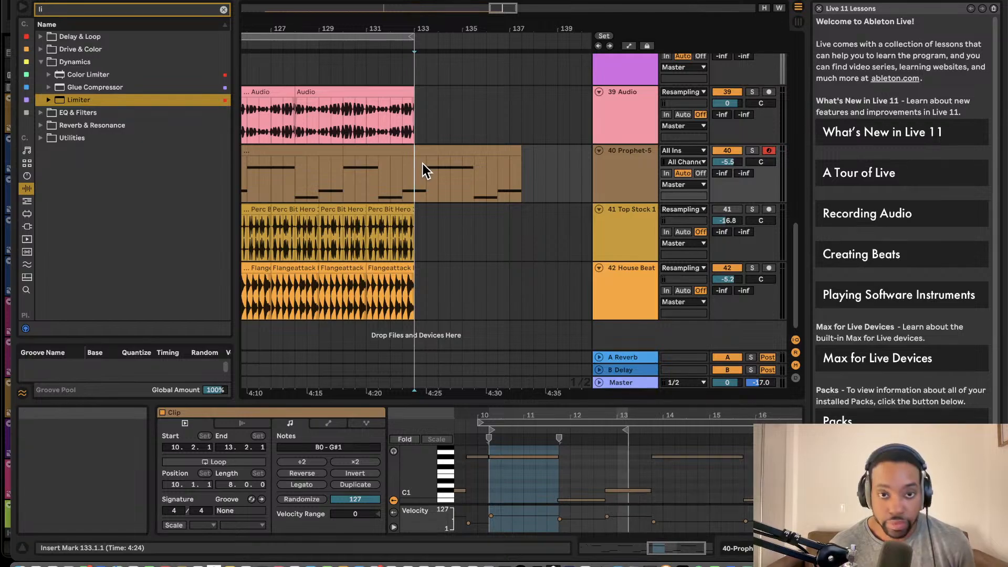
left_click(453, 152)
key("Delete")
key("minus")
key("minus")
key("minus")
key("minus")
key("minus")
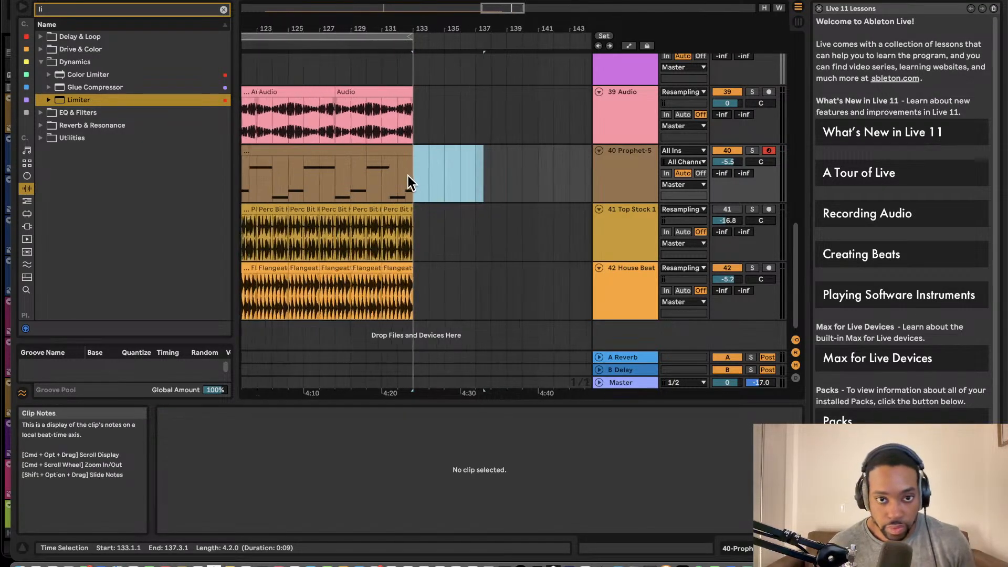
Play the arrangement from bar 25 and examine how the repeated Prophet-5 clips line up with the audio and drum loops.
scroll(396, 174, "left", 15)
scroll(387, 180, "up", 3)
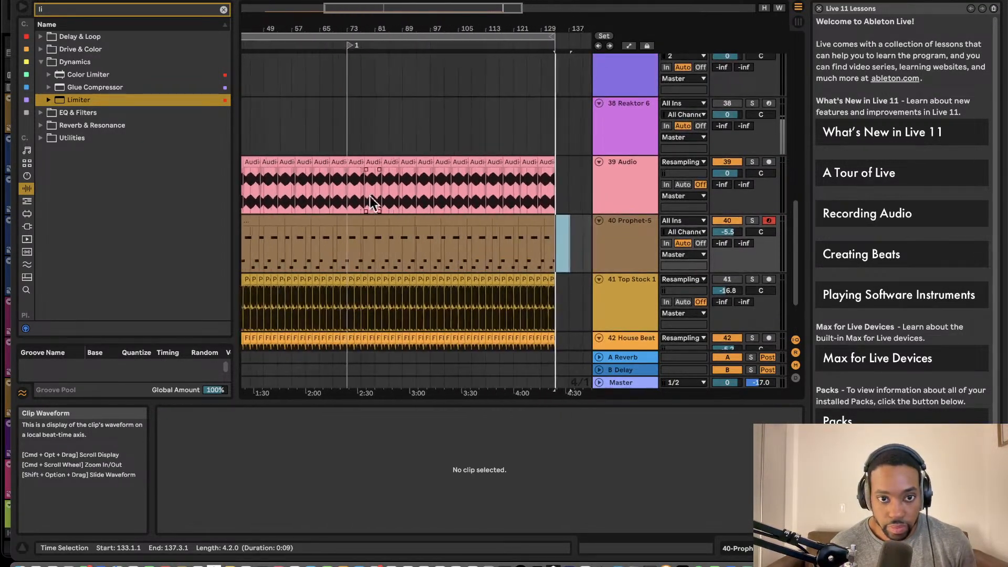
left_click(326, 254)
key("space")
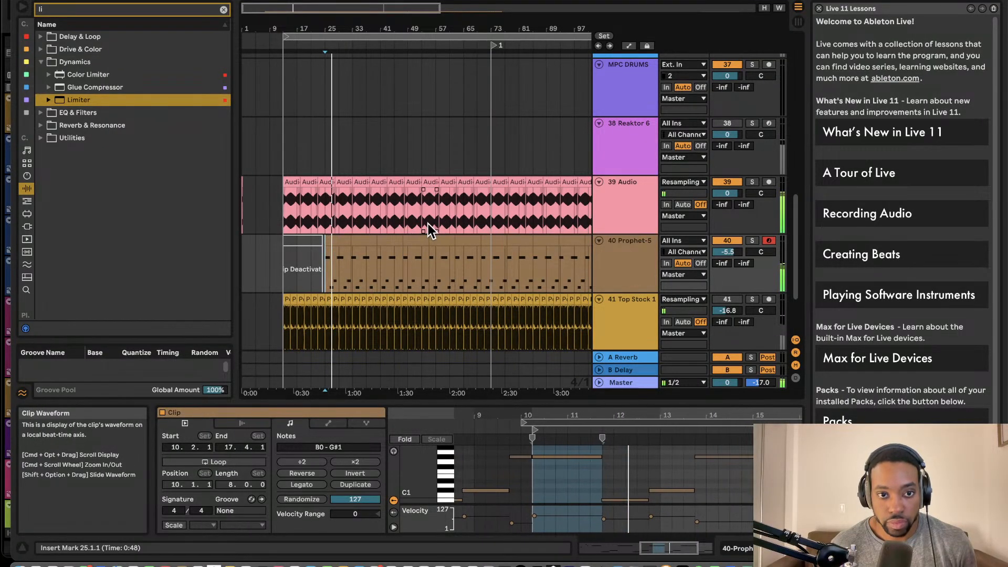
scroll(406, 245, "up", 3)
scroll(400, 232, "down", 4)
scroll(400, 232, "right", 3)
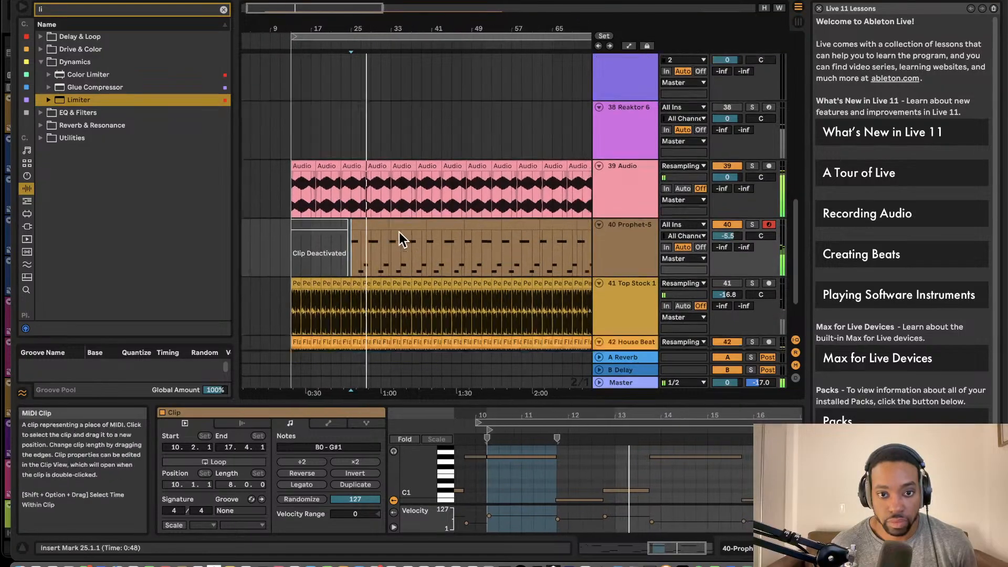
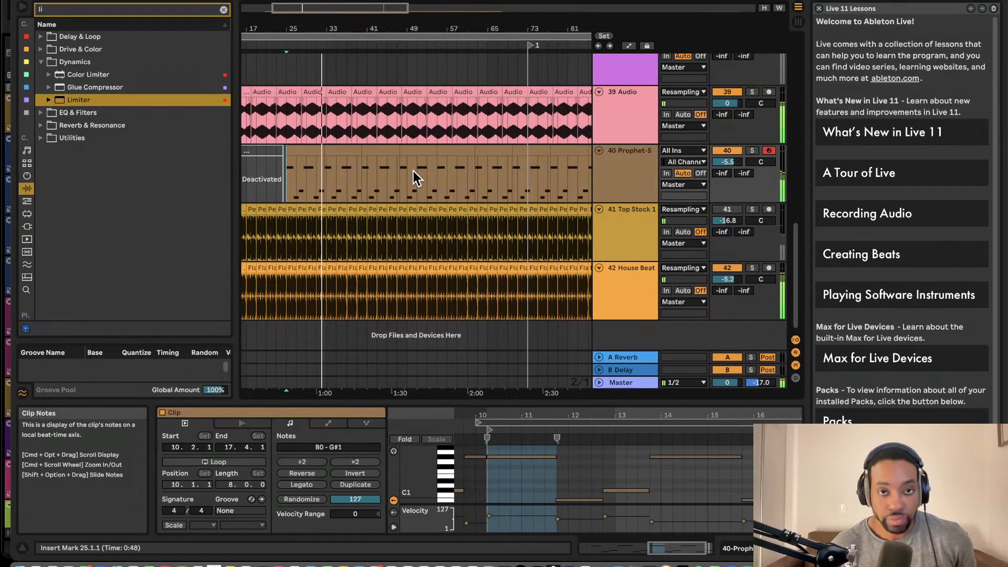
scroll(414, 177, "left", 3)
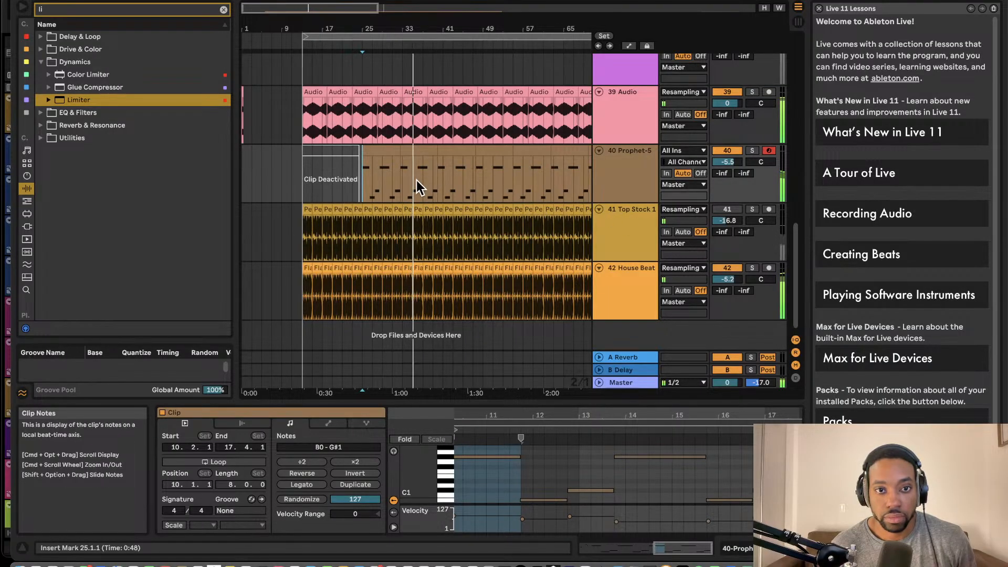
scroll(417, 180, "up", 10)
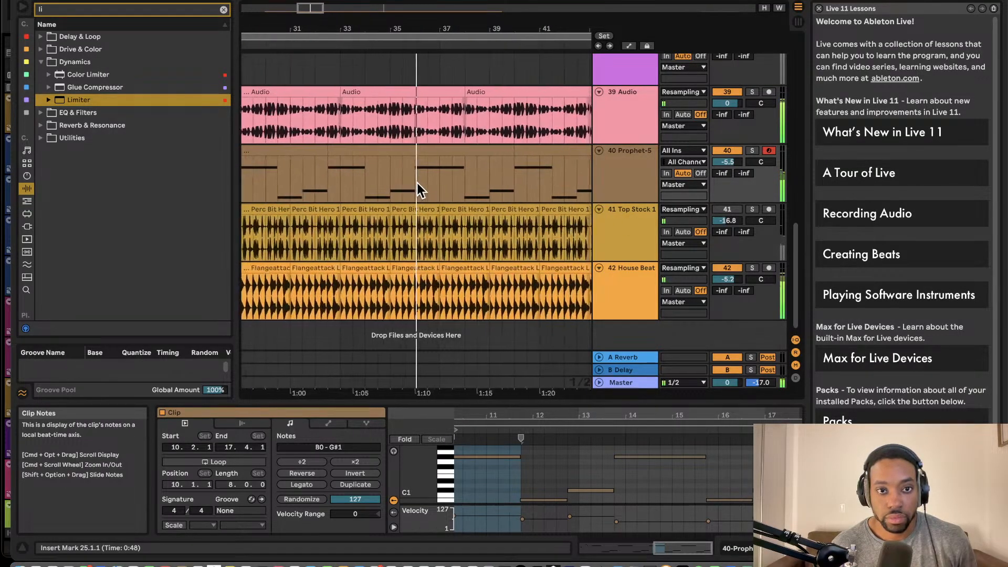
scroll(417, 183, "left", 5)
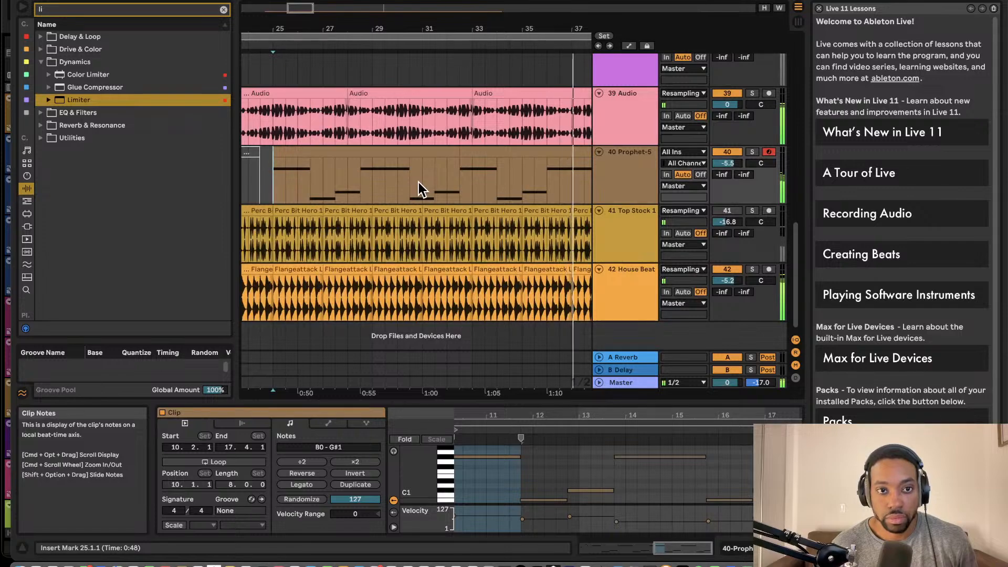
scroll(357, 172, "right", 4)
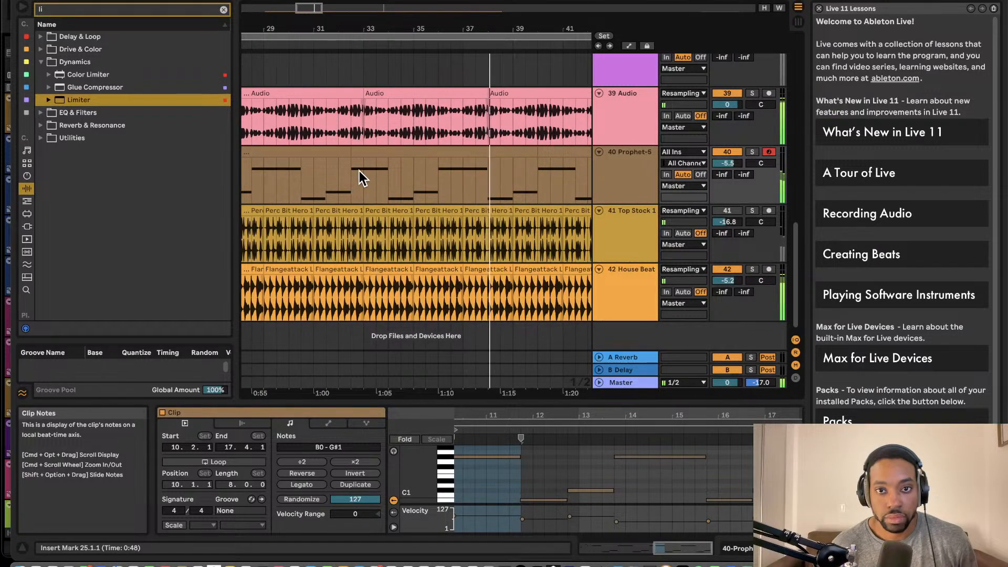
scroll(359, 171, "right", 4)
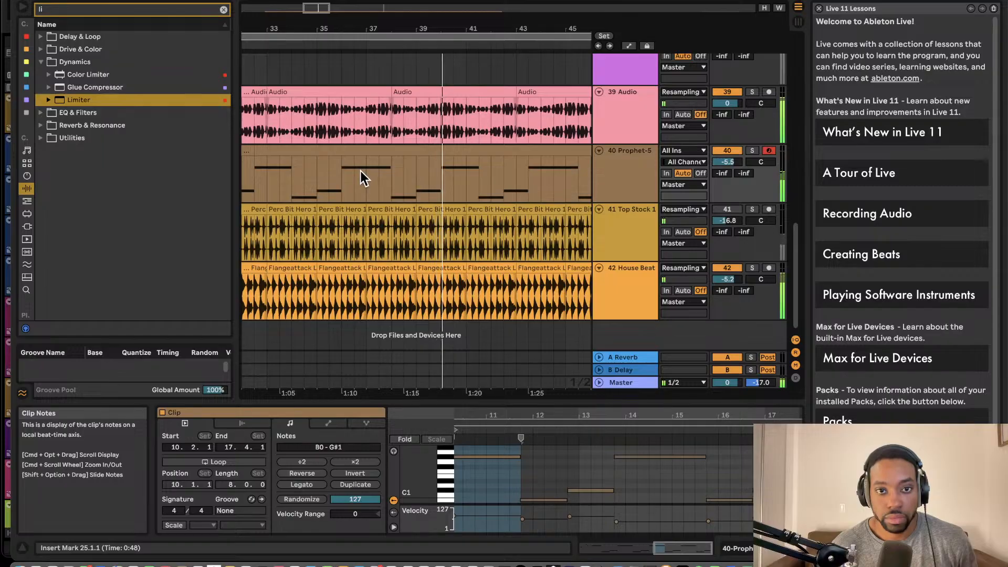
scroll(454, 174, "down", 2)
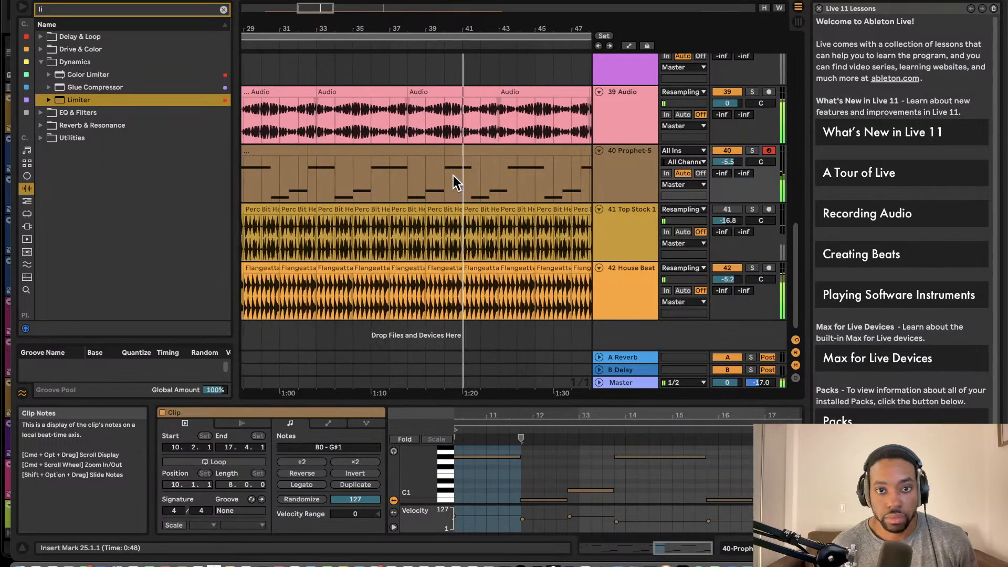
scroll(451, 175, "down", 3)
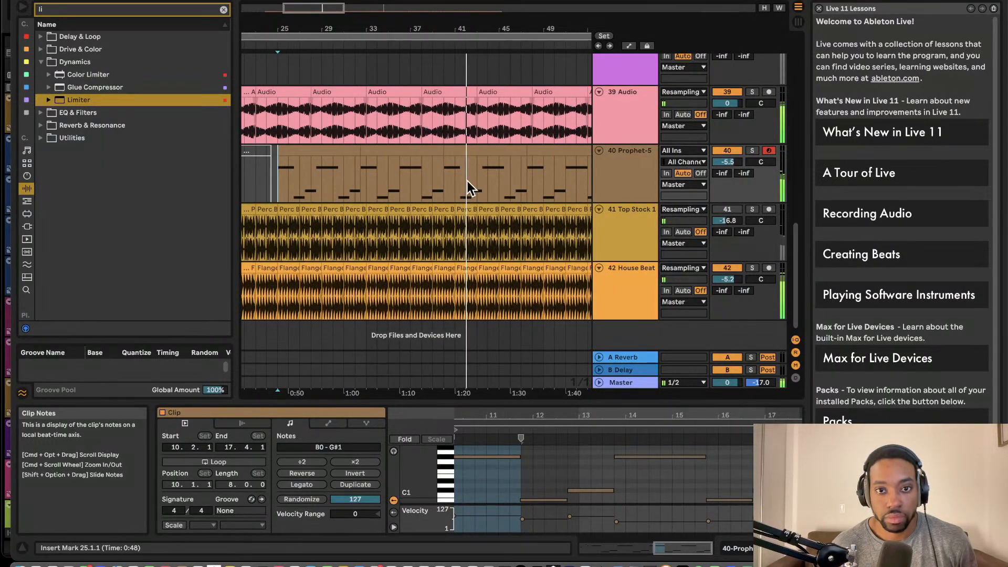
Examine the Prophet-5 phrase from 25.1.1 to 28.3.1 and replay its clip from bar 25 to hear the note pattern.
left_click(435, 190)
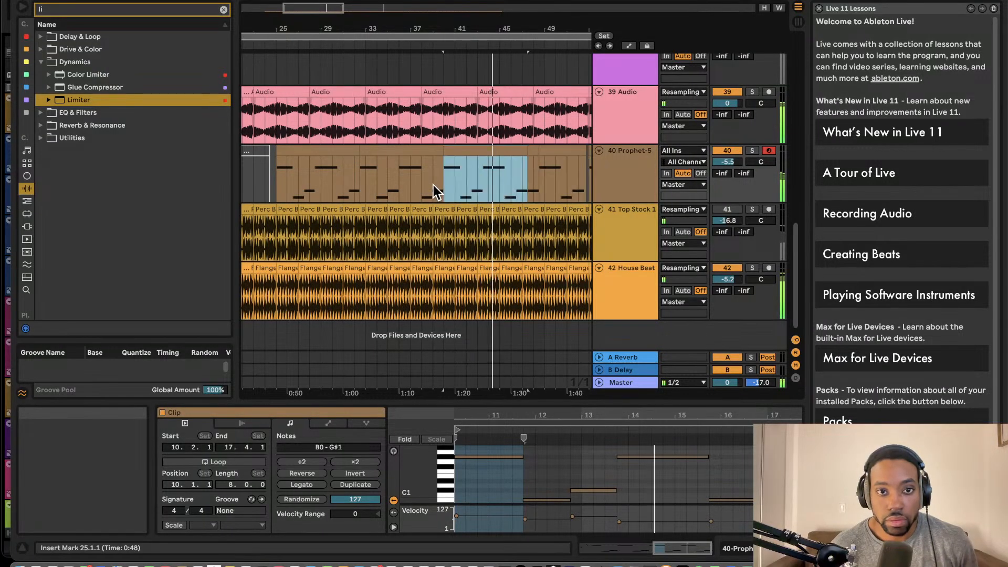
left_click(337, 153)
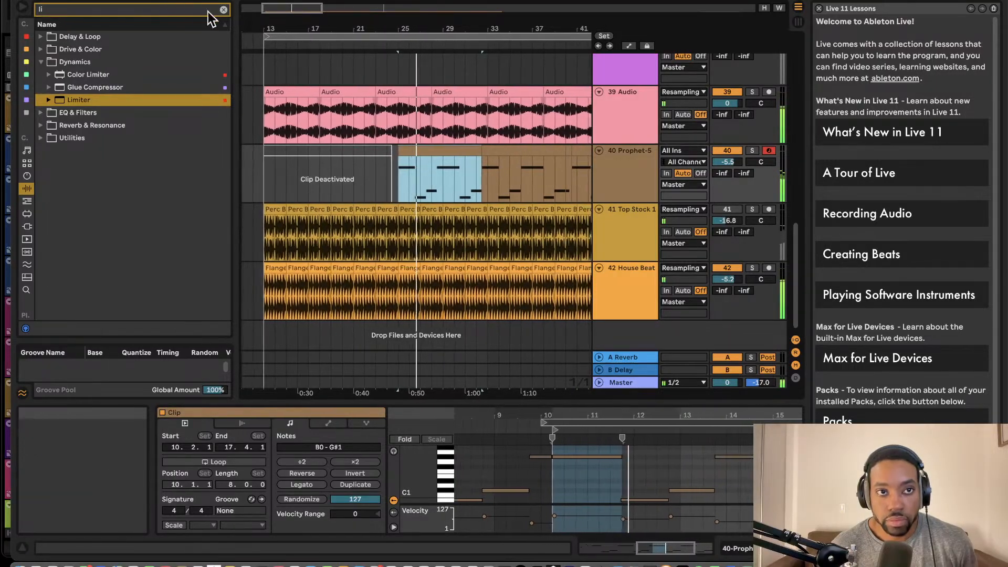
scroll(405, 152, "up", 5)
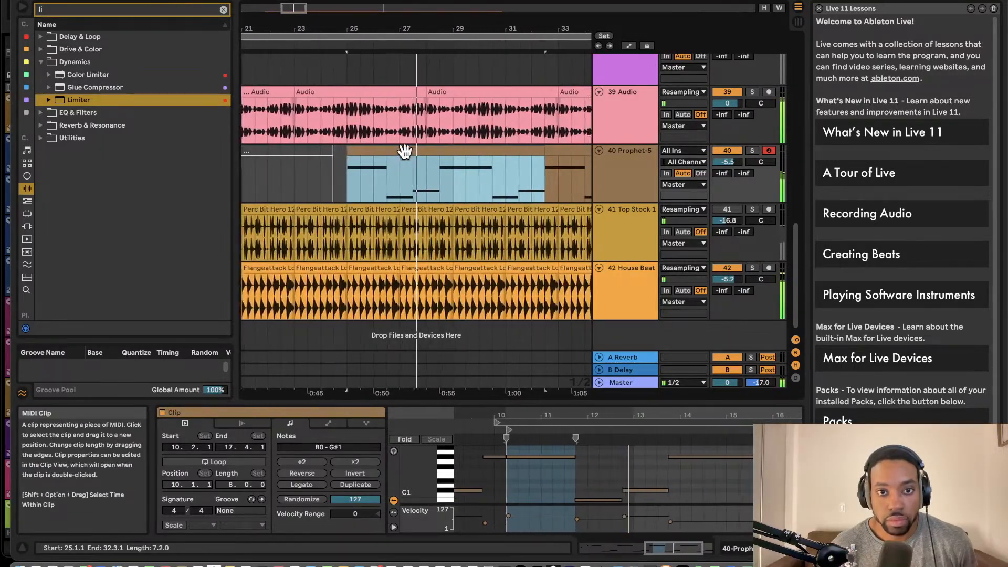
scroll(420, 180, "up", 2)
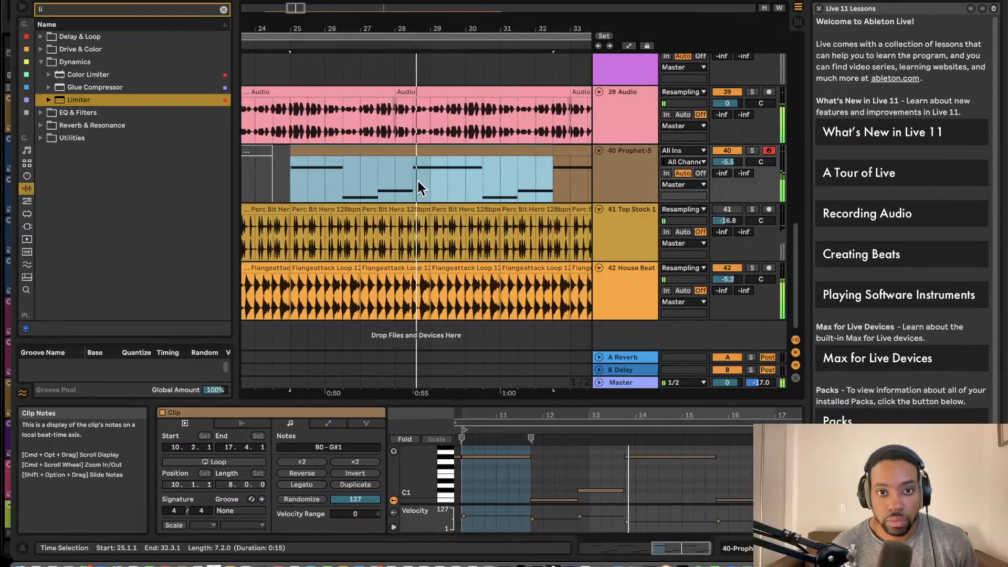
left_click_drag(414, 181, 290, 177)
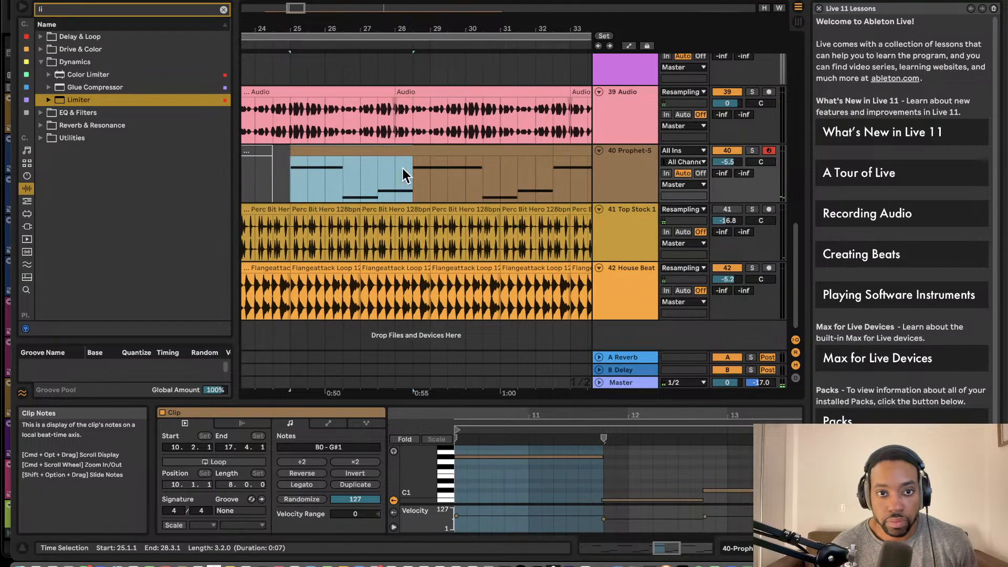
left_click(417, 155)
key("space")
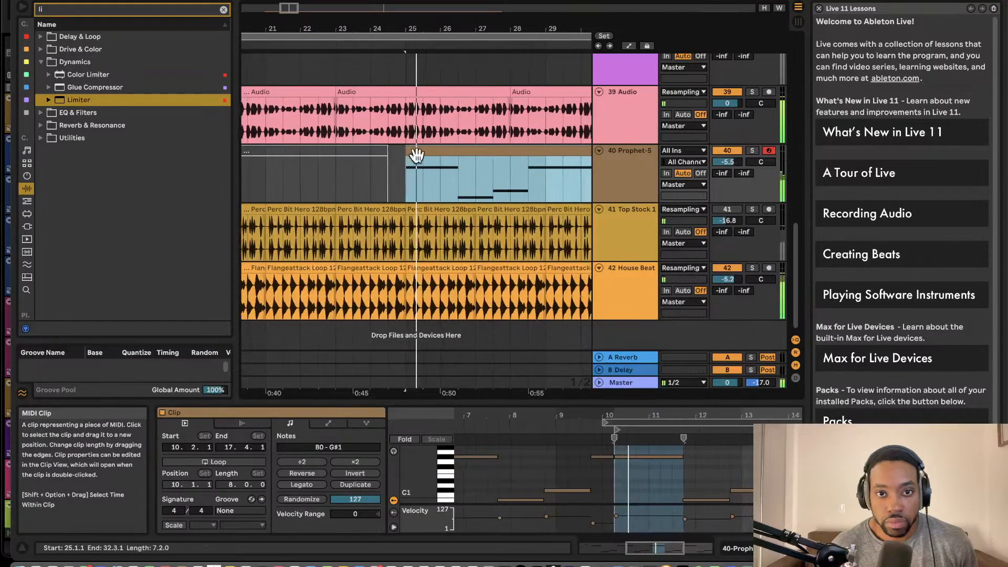
left_click(461, 171)
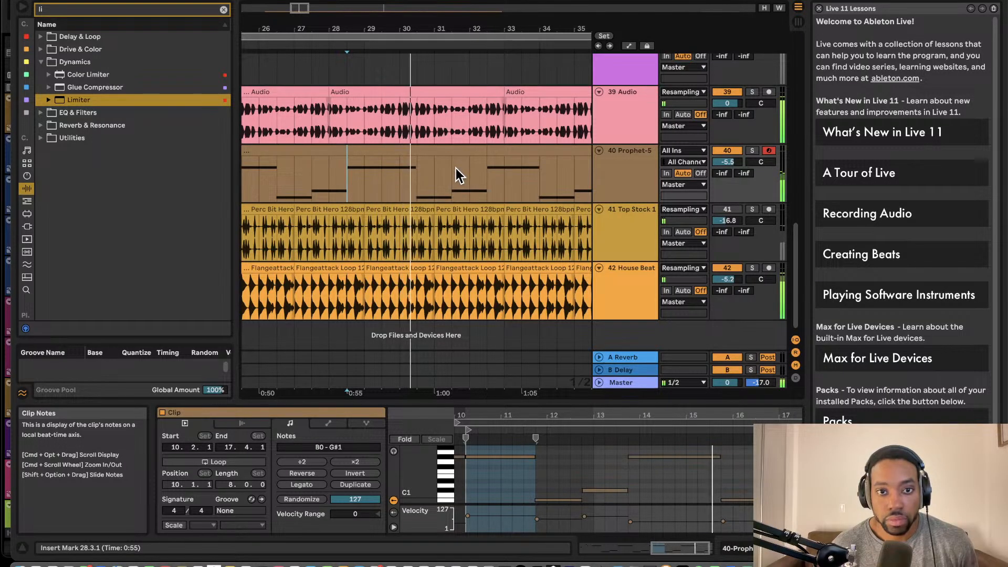
Split out the four-bar Prophet-5 phrase from 28.3.1 to 32.3.1 and place it at 25.1.1.
left_click_drag(494, 168, 346, 164)
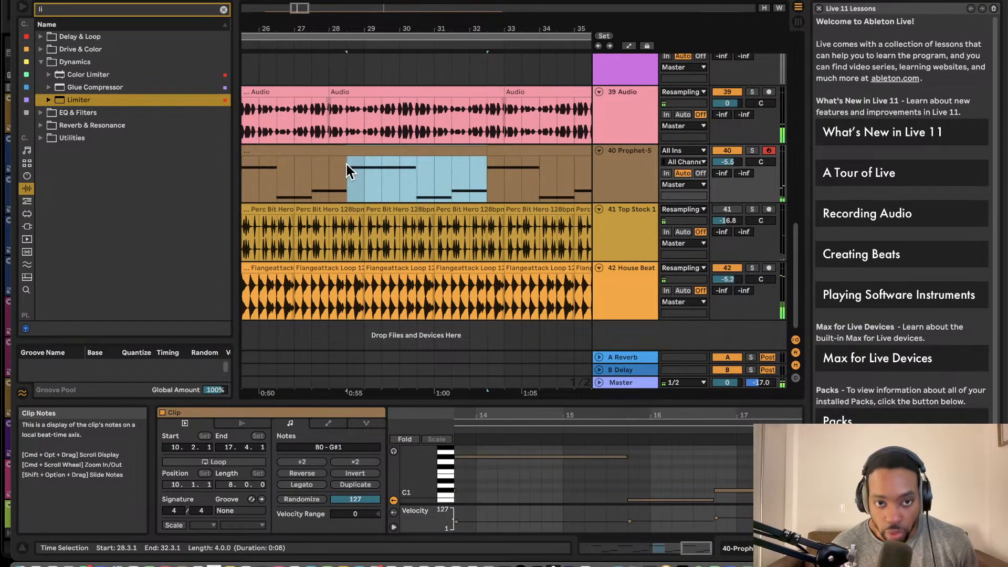
scroll(350, 169, "left", 3)
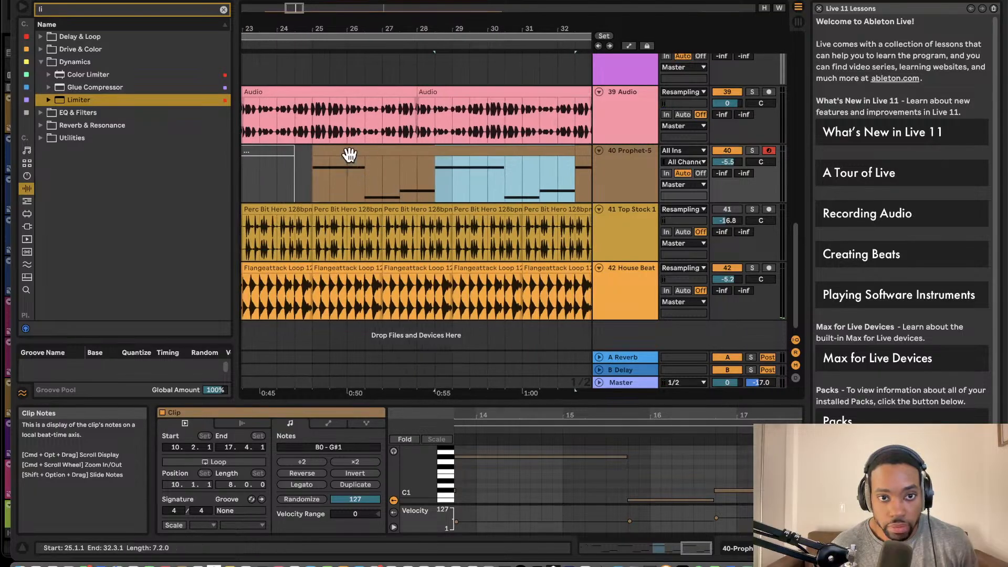
left_click(351, 154)
left_click(435, 172)
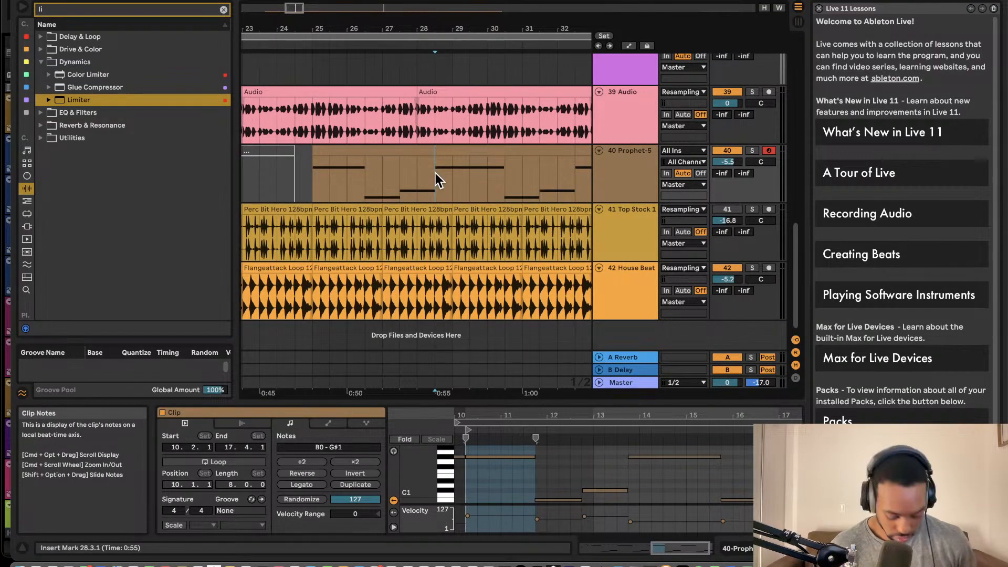
key("super+e")
left_click(393, 154)
key("super+v")
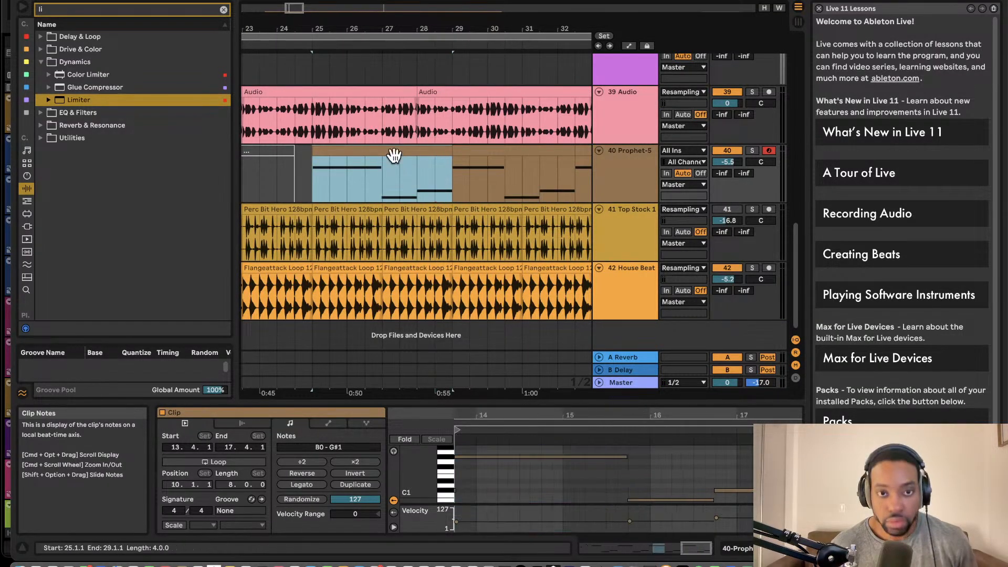
Play the arrangement from 25.1.1 to hear the four-bar Prophet-5 phrase with the audio and drum loops.
scroll(436, 167, "right", 2)
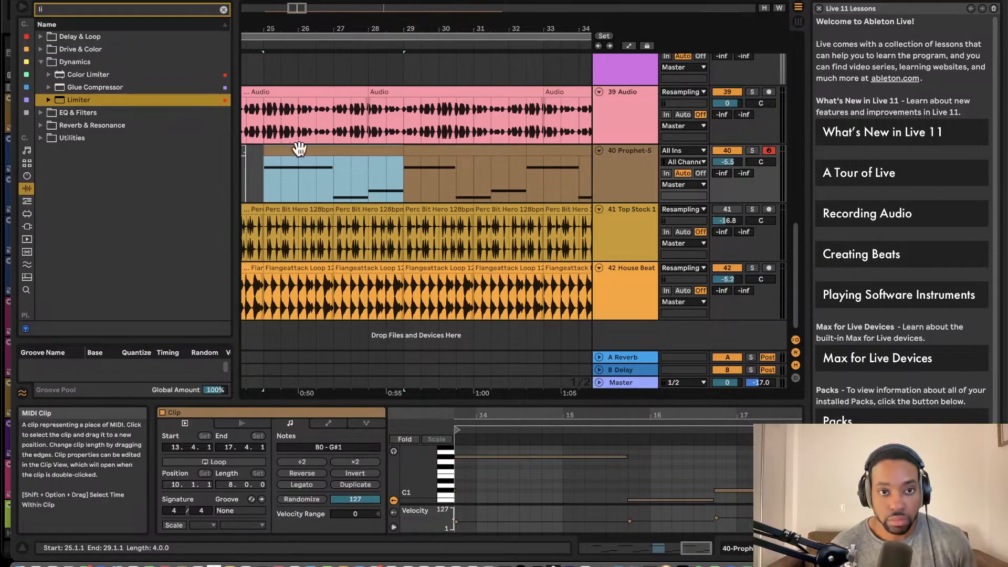
left_click(268, 167)
scroll(269, 168, "left", 4)
key("space")
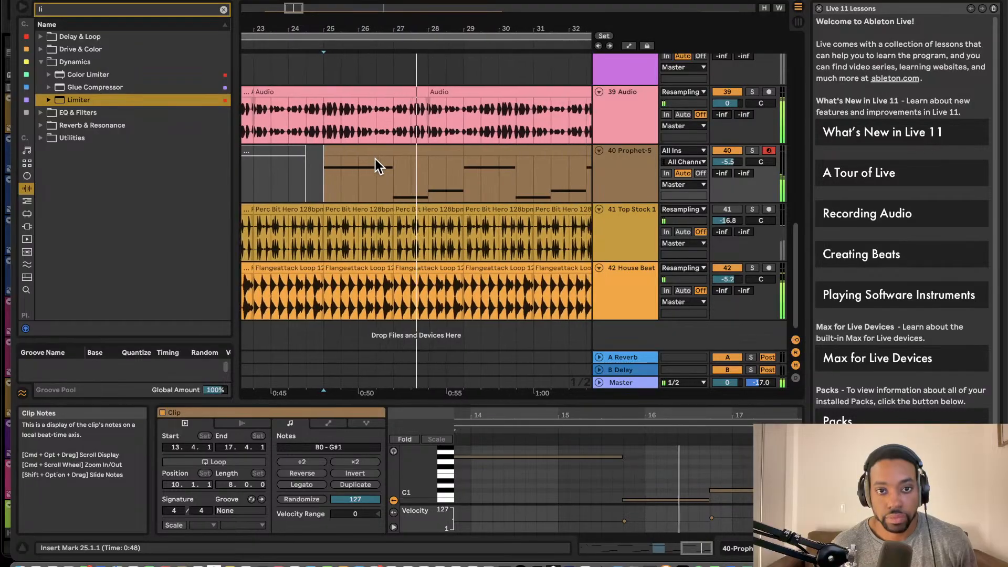
left_click(447, 154)
key("super+d")
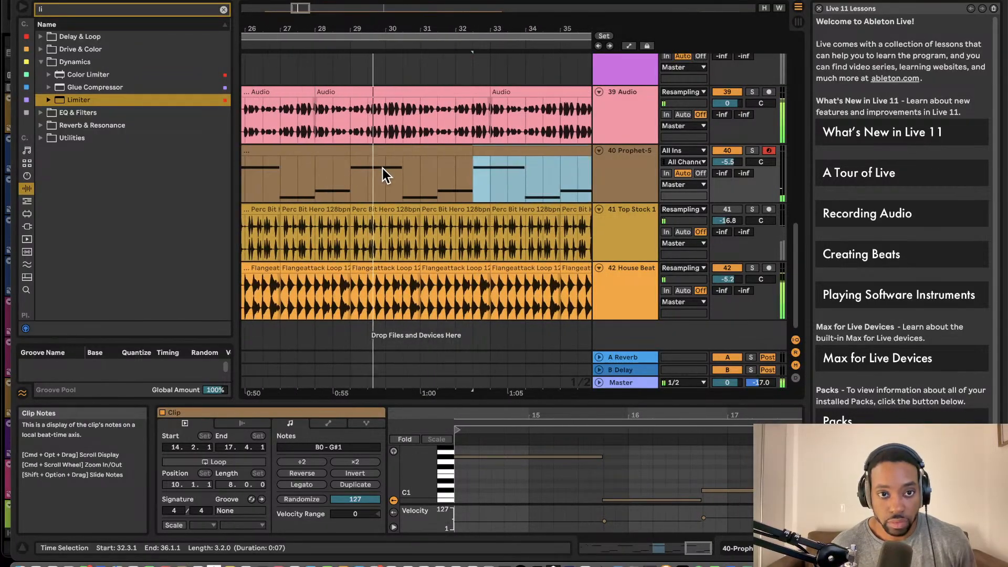
key("super+z")
Duplicate the four-bar Prophet-5 clip at 25.1.1 back to back along its track until the copies reach bar 133.
scroll(383, 166, "left", 4)
scroll(383, 168, "left", 3)
left_click(465, 152)
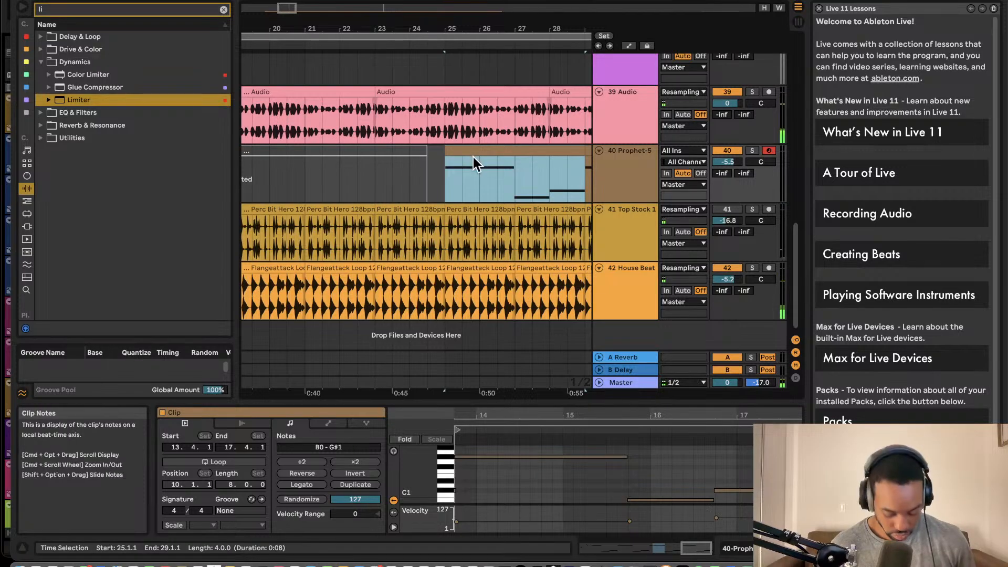
key("super+d")
key("space")
key("space")
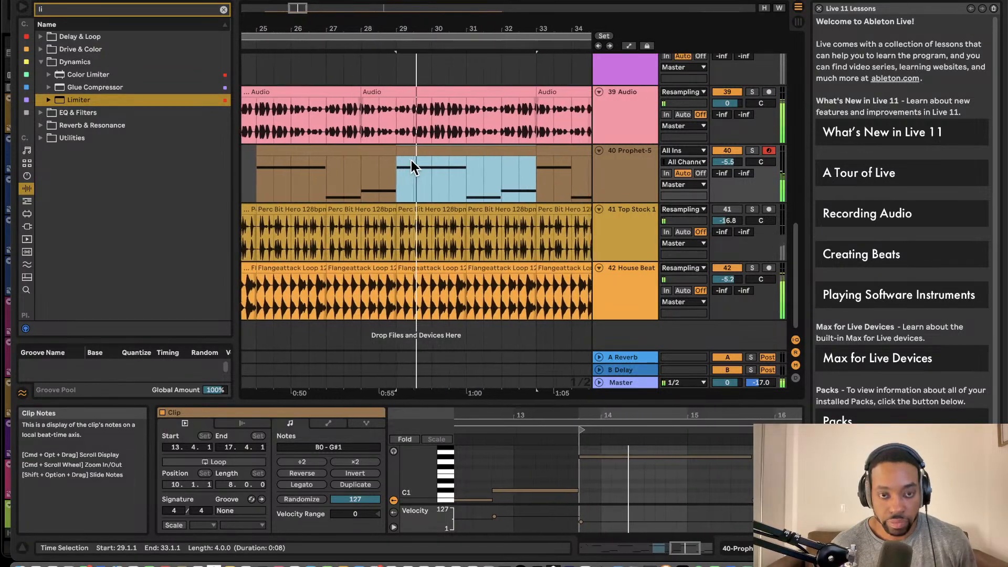
key("super+d")
key("super+d")
key("super+d")
key("super+d")
key("super+d")
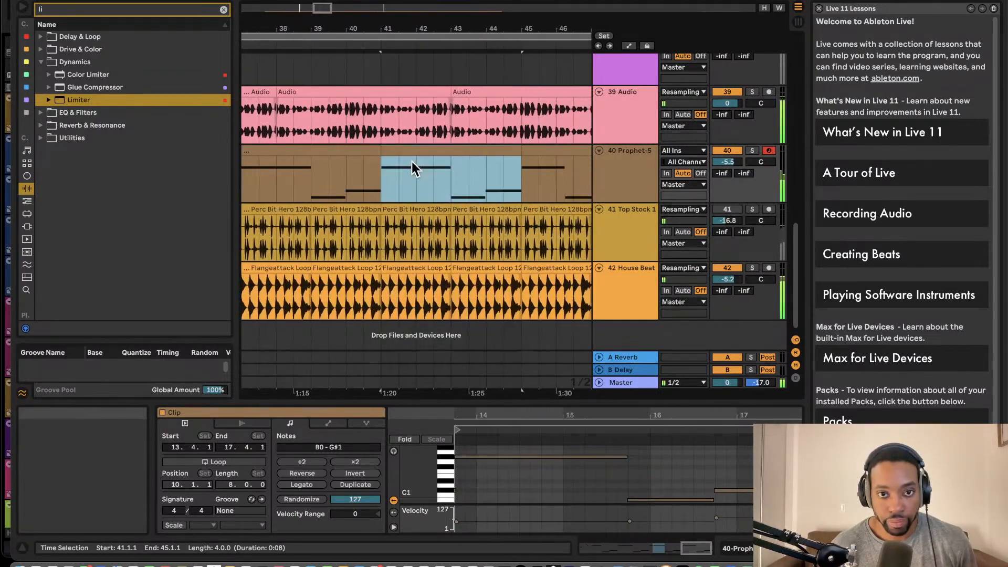
key("super+d")
key("super+d")
key("super+d")
key("super+d")
key("super+d")
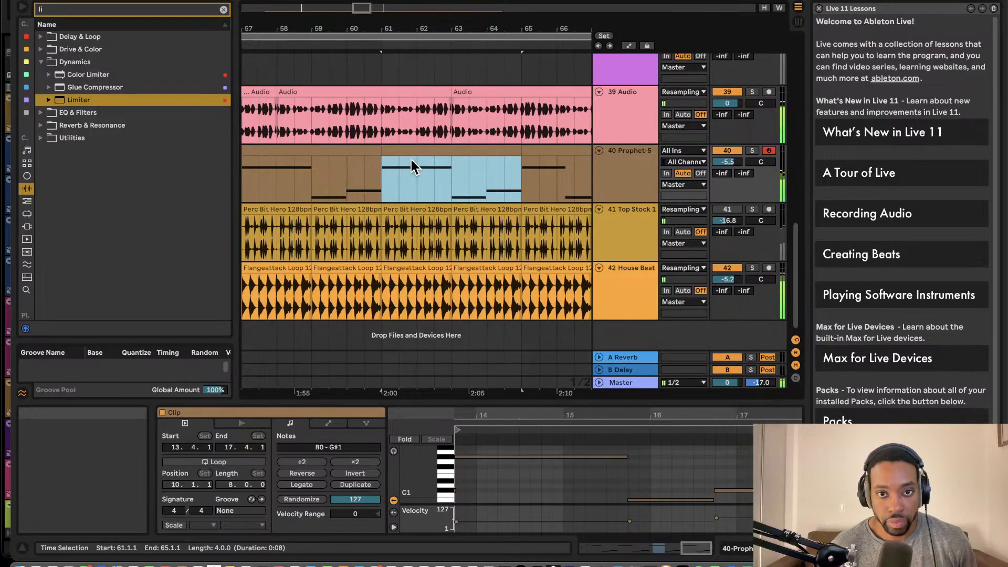
key("super+d")
key("super+d")
key("super+d")
key("super+d")
key("super+d")
key("super+d")
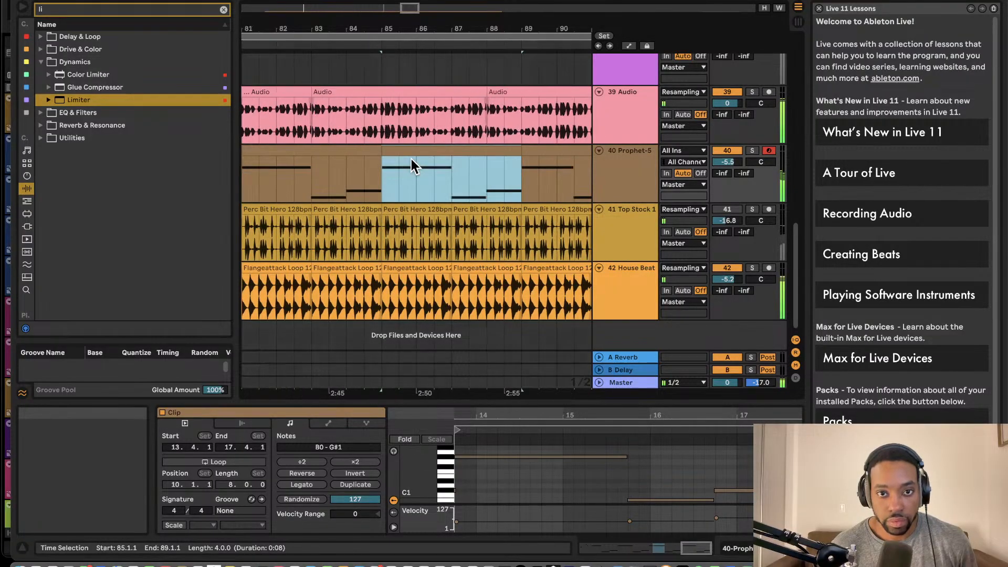
key("super+d")
key("super+d")
key("super+d")
key("super+d")
key("super+d")
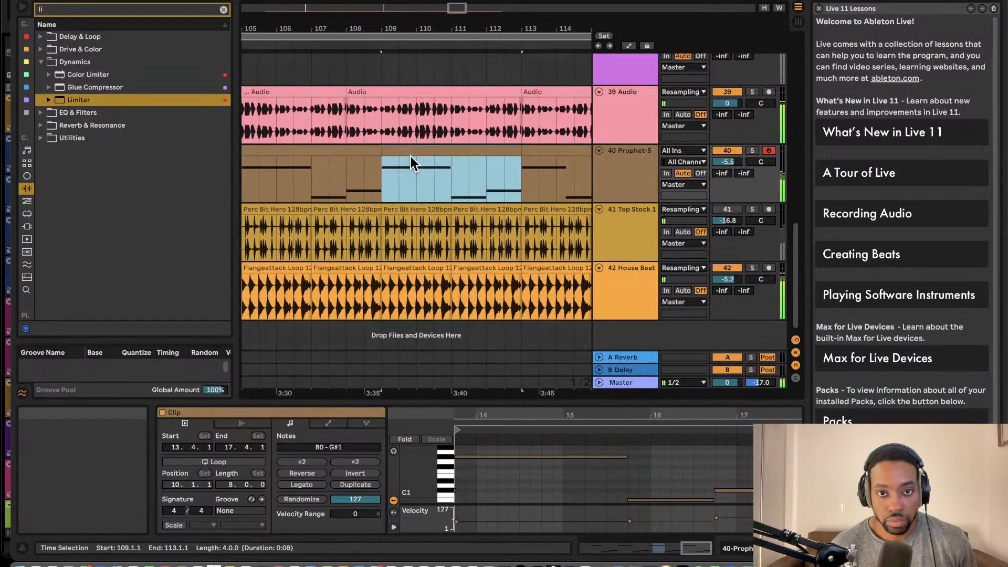
key("super+d")
key("super+d")
key("super+d")
key("super+d")
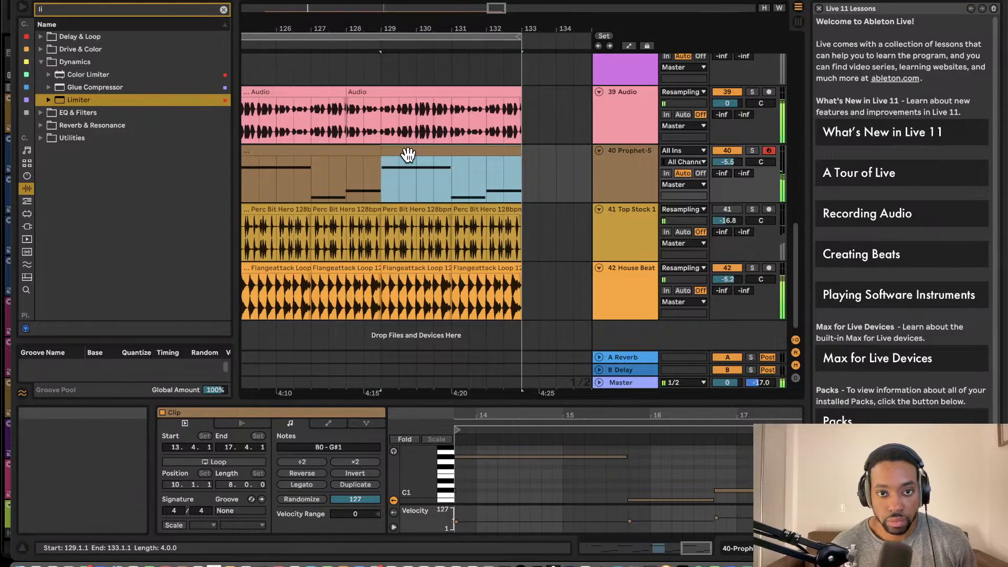
Examine the repeated Prophet-5 clips against the audio and drum tracks from bar 133 back to the arrangement's beginning during playback.
scroll(408, 154, "down", 5)
scroll(407, 153, "left", 2)
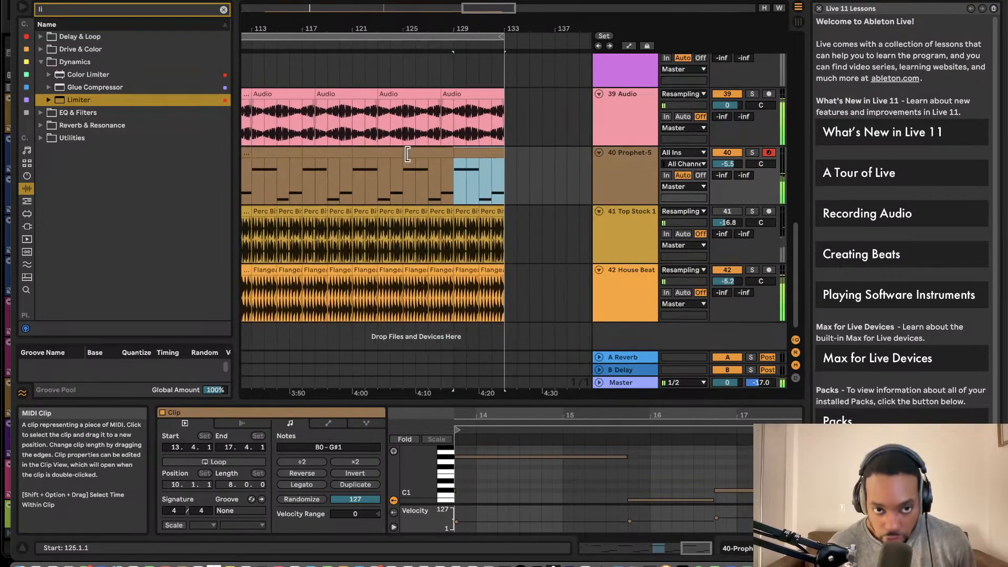
scroll(410, 153, "left", 8)
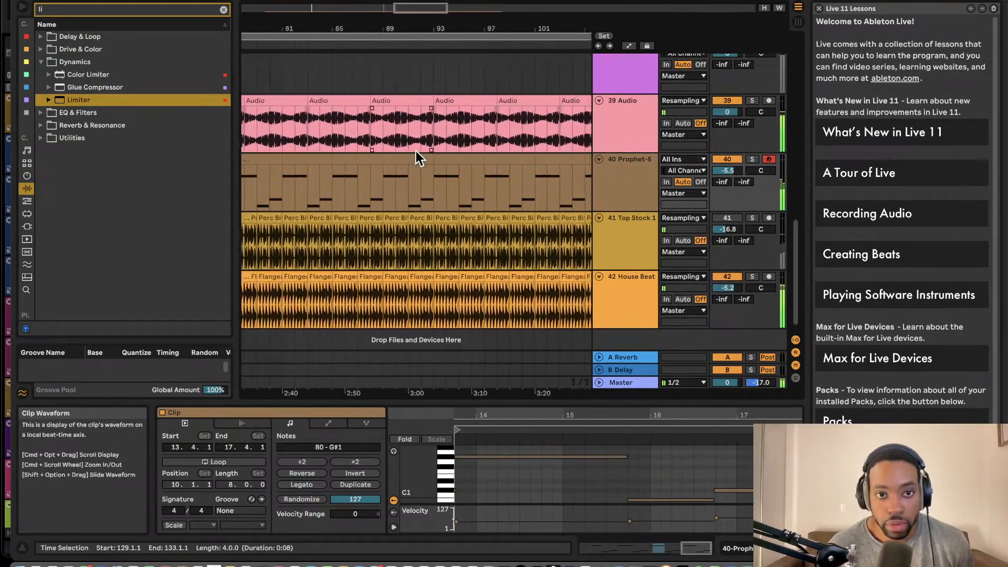
scroll(412, 150, "right", 10)
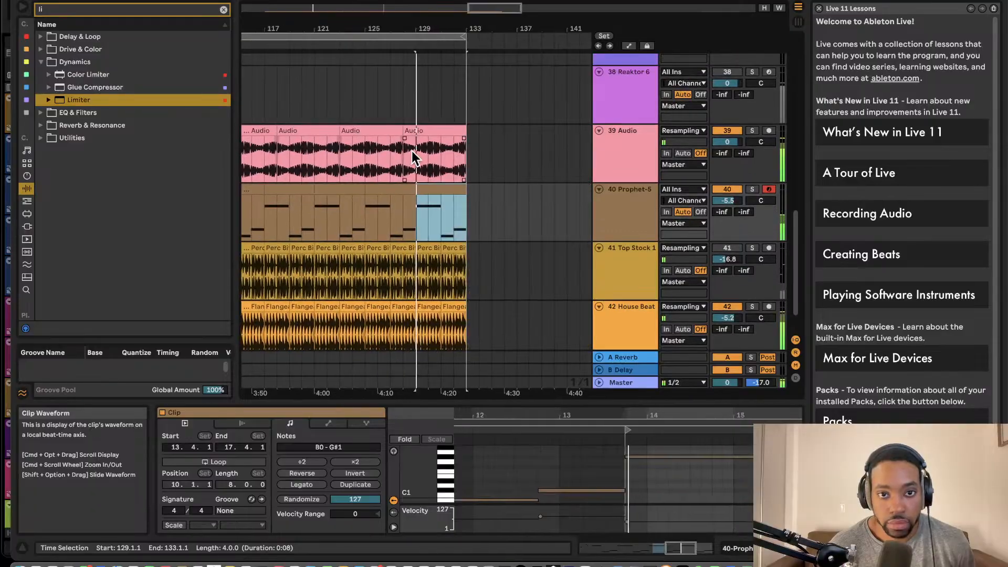
scroll(415, 158, "down", 3)
scroll(416, 156, "left", 2)
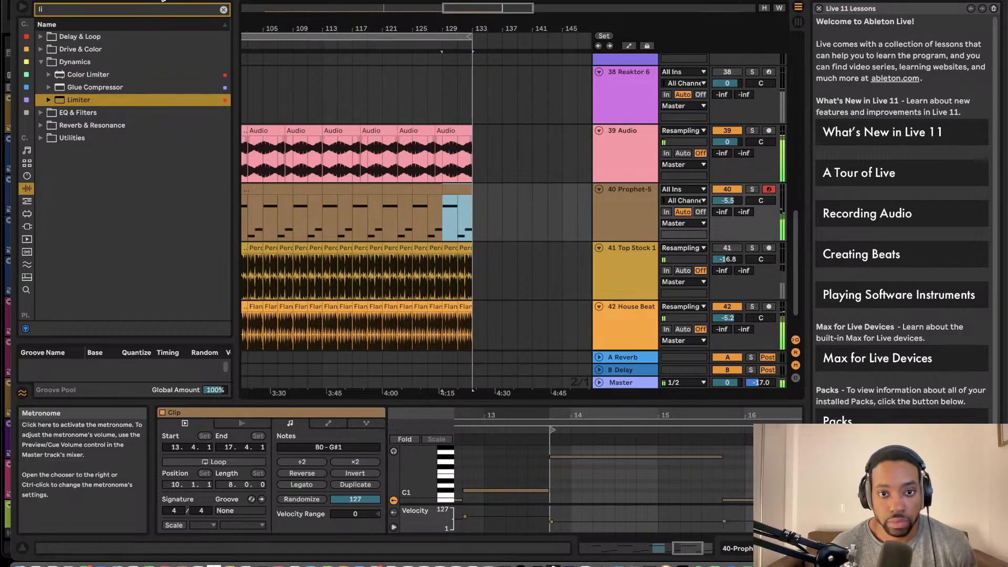
scroll(320, 113, "left", 10)
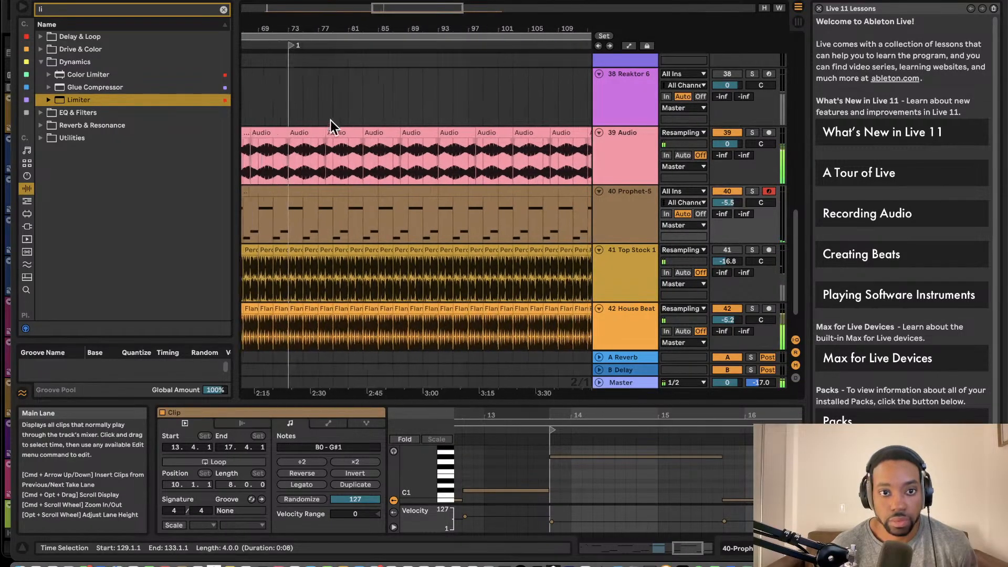
scroll(331, 125, "down", 2)
scroll(341, 135, "down", 3)
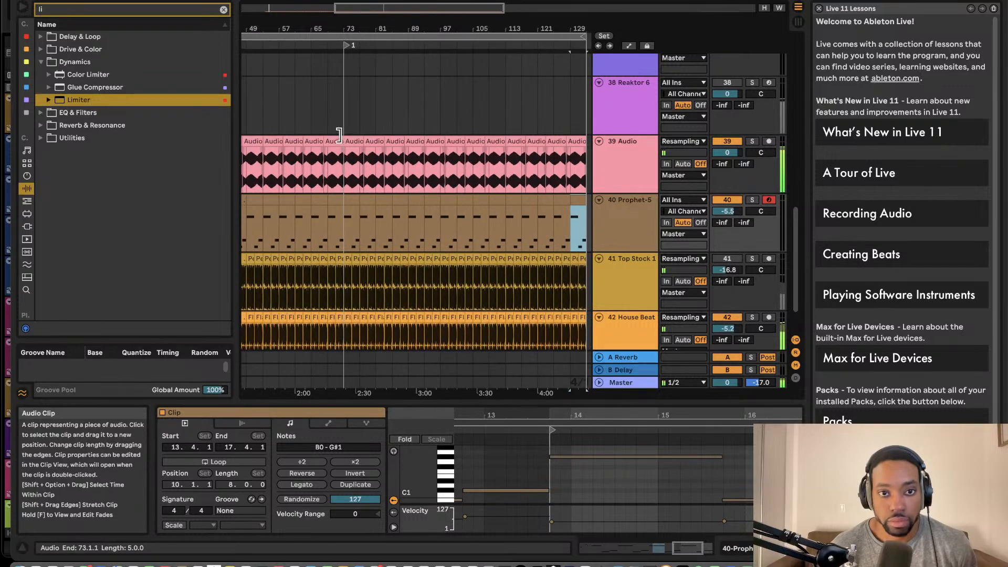
scroll(343, 139, "left", 4)
scroll(343, 141, "down", 3)
scroll(343, 142, "left", 2)
scroll(342, 141, "left", 2)
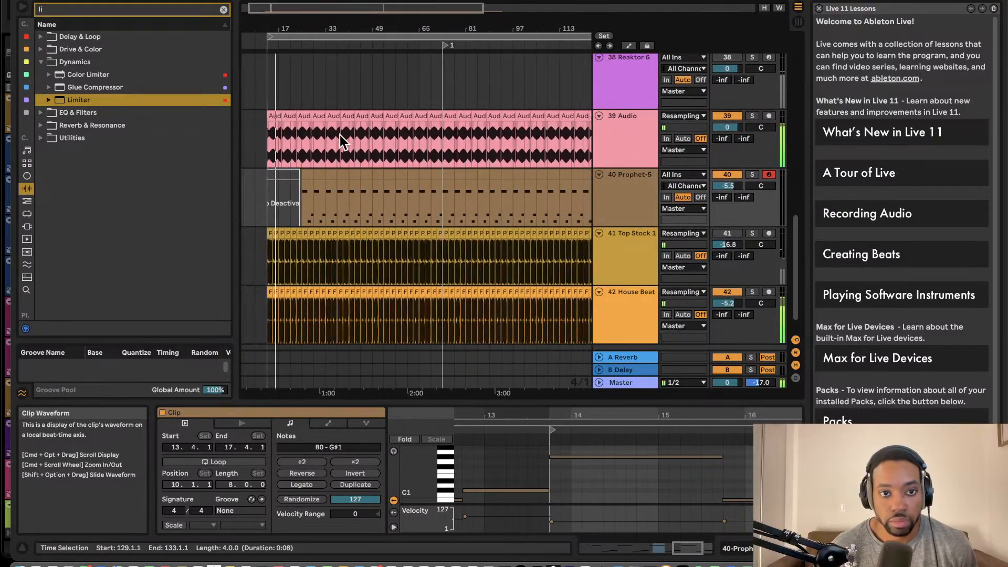
scroll(332, 145, "left", 3)
scroll(333, 149, "up", 2)
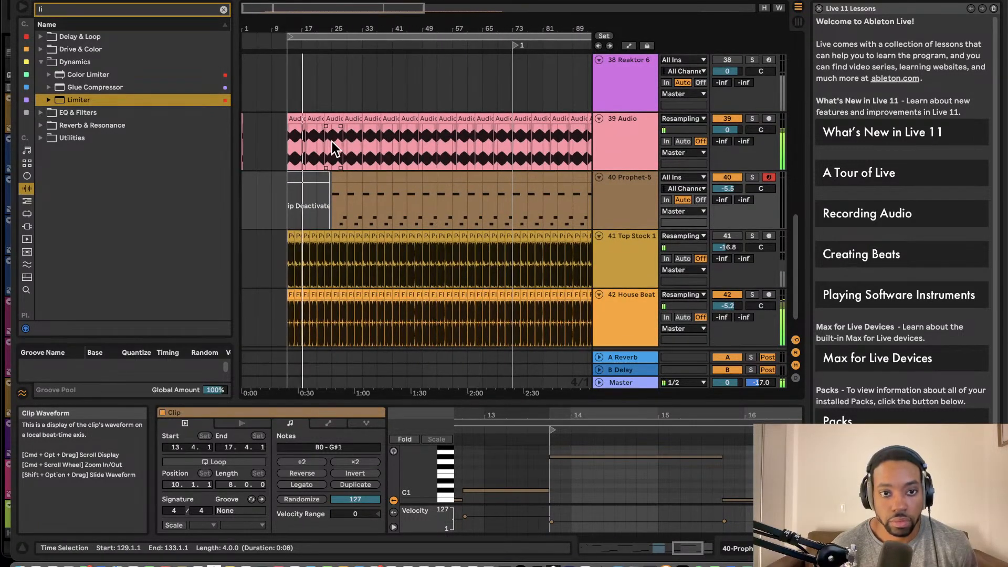
Deactivate the Perc Bit Hero clips before bar 23 on track 41 Top Stock 1 and mute the track.
left_click(732, 235)
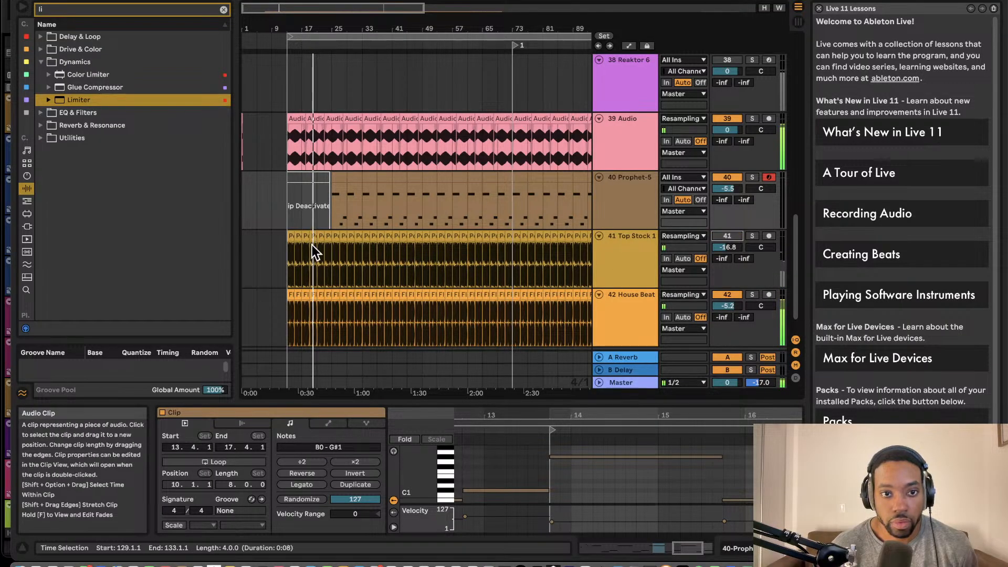
left_click_drag(312, 244, 275, 250)
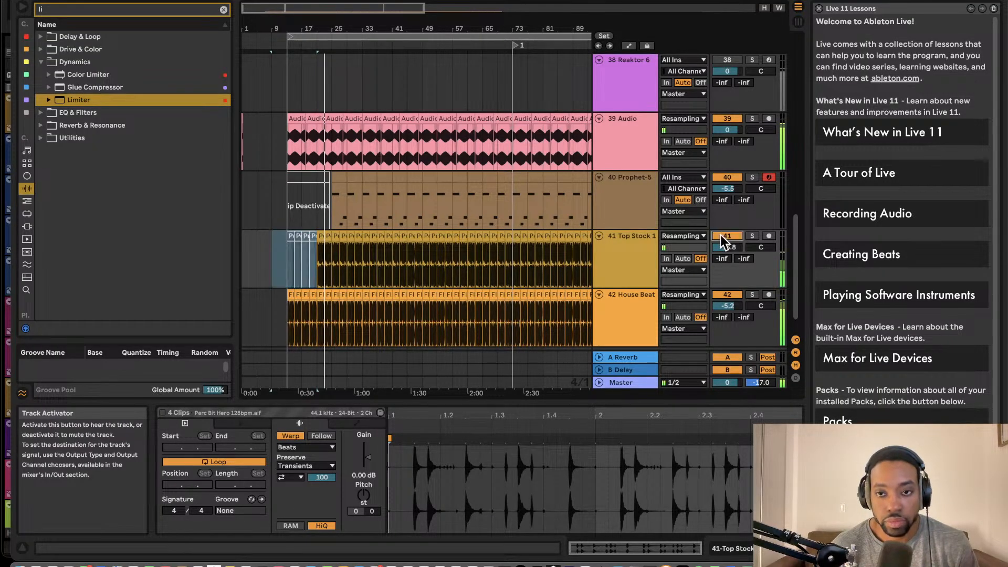
left_click(319, 235)
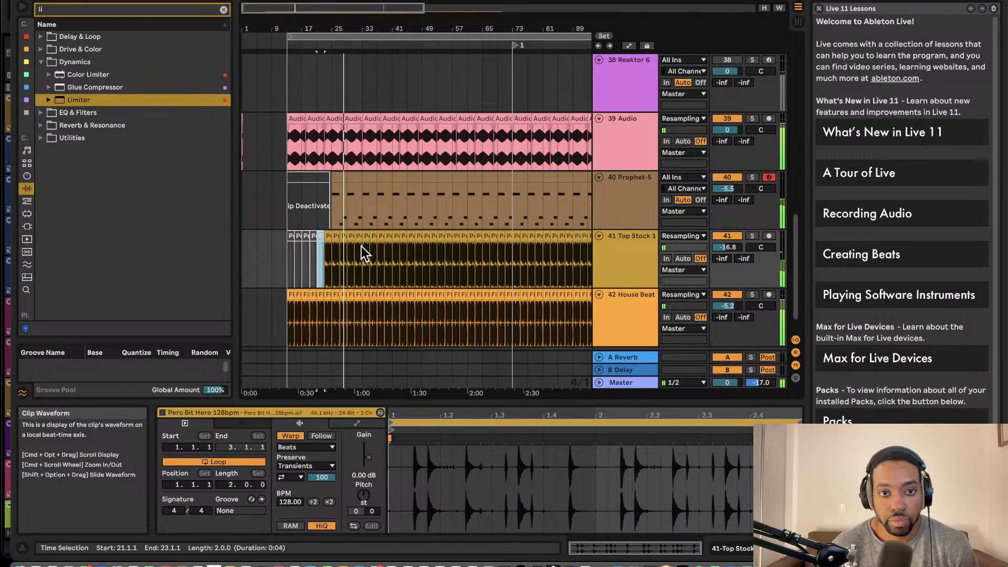
left_click_drag(354, 246, 324, 246)
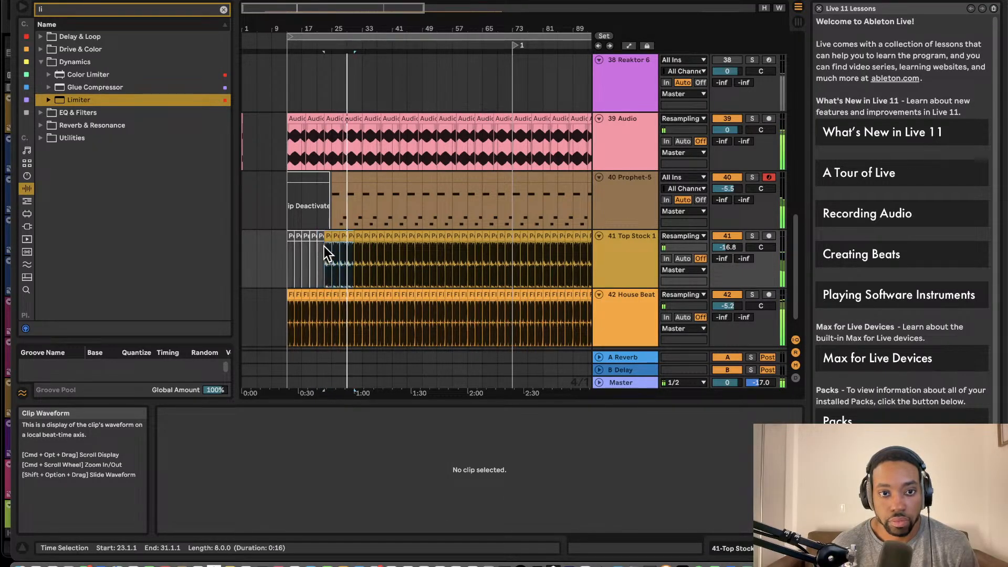
left_click(727, 237)
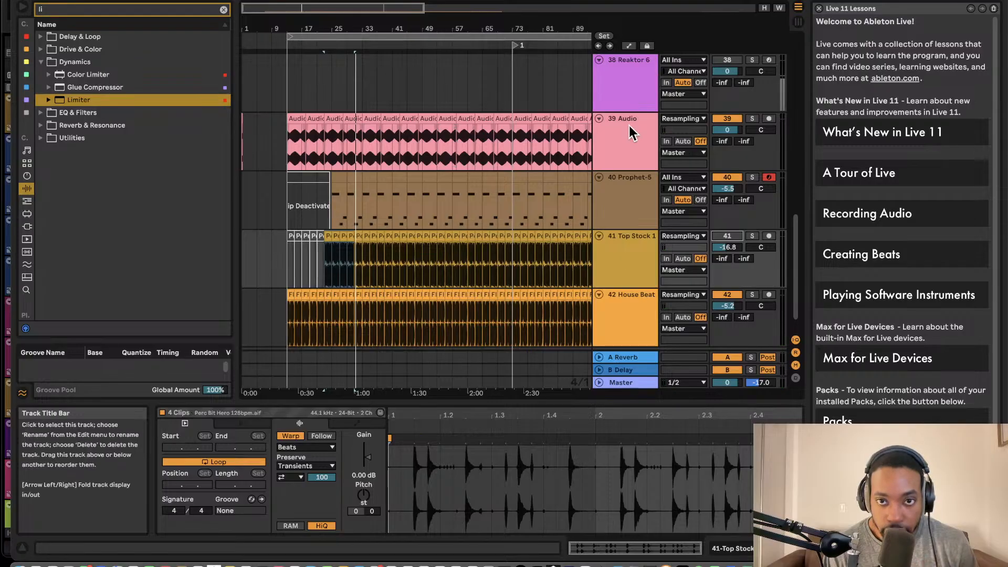
Open the Reaktor 6 patch on track 38, examine its Bento Box modules and sequencer, and close its window.
left_click(629, 105)
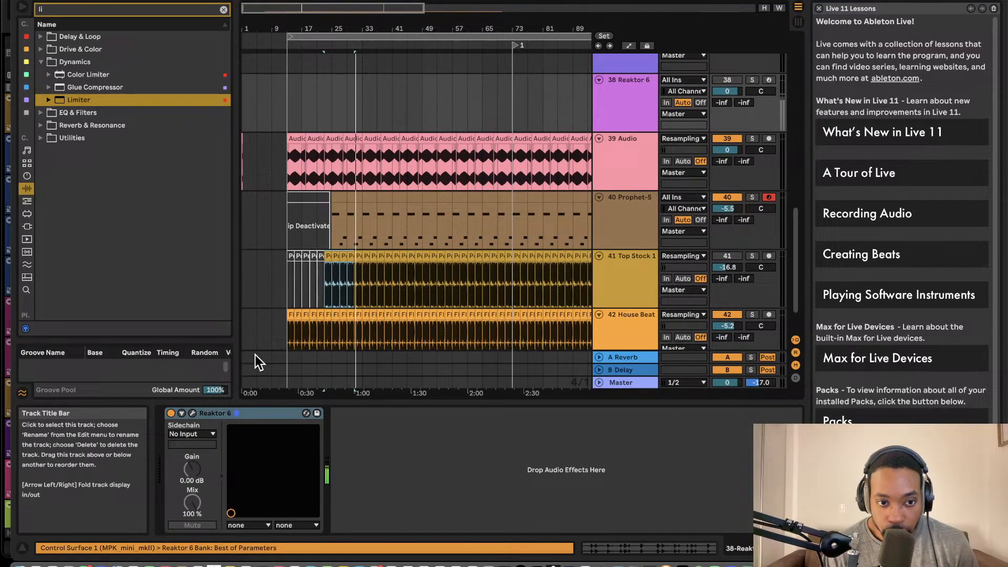
left_click(192, 413)
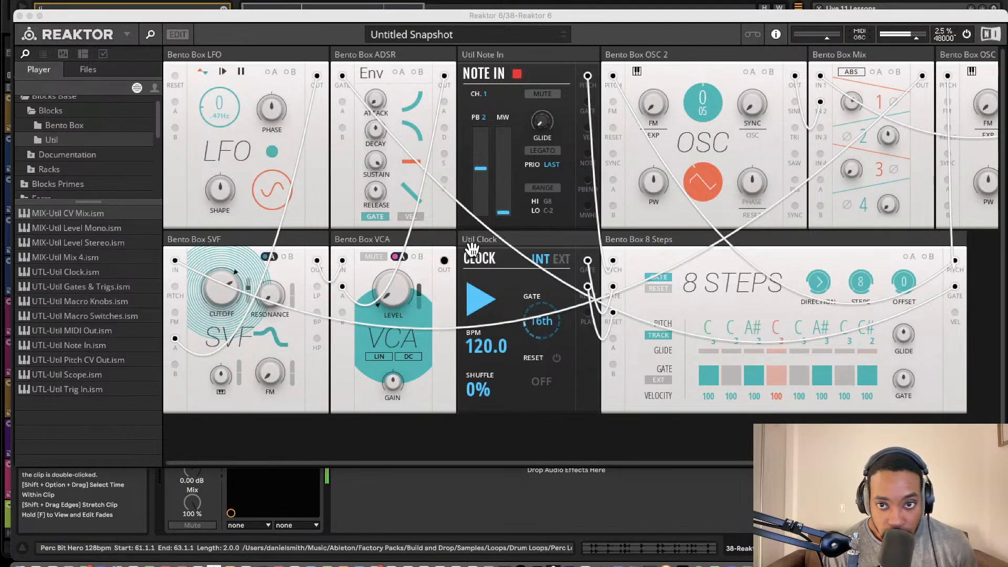
scroll(531, 210, "right", 5)
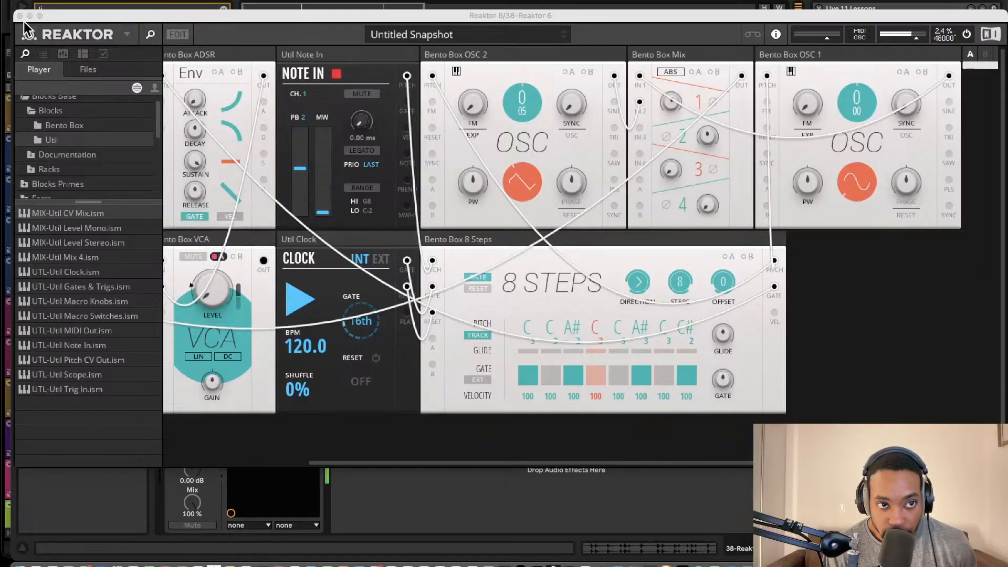
scroll(275, 125, "left", 2)
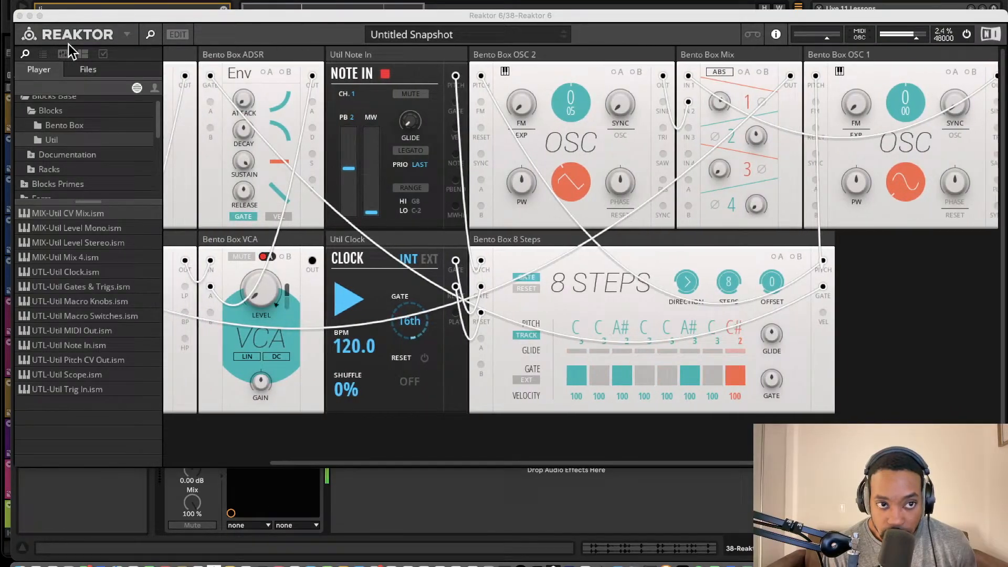
left_click(20, 17)
Play the arrangement from bar 13 and raise the display brightness.
left_click(287, 226)
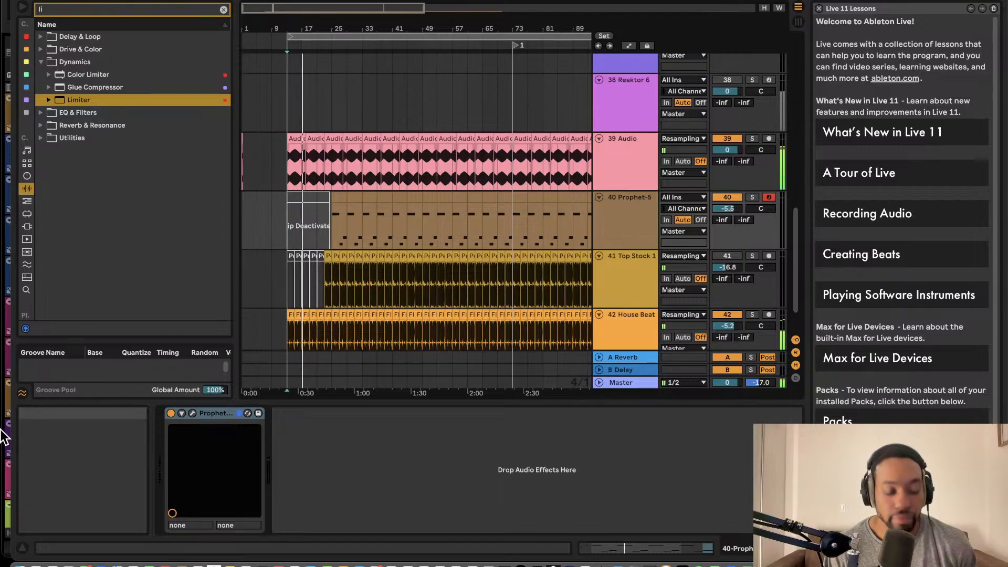
key("XF86MonBrightnessUp")
key("XF86MonBrightnessUp")
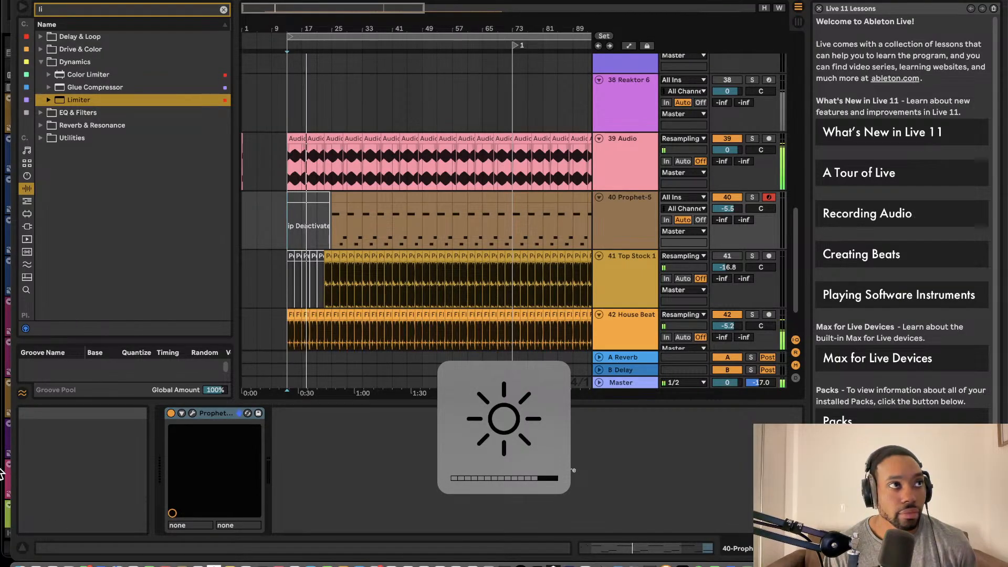